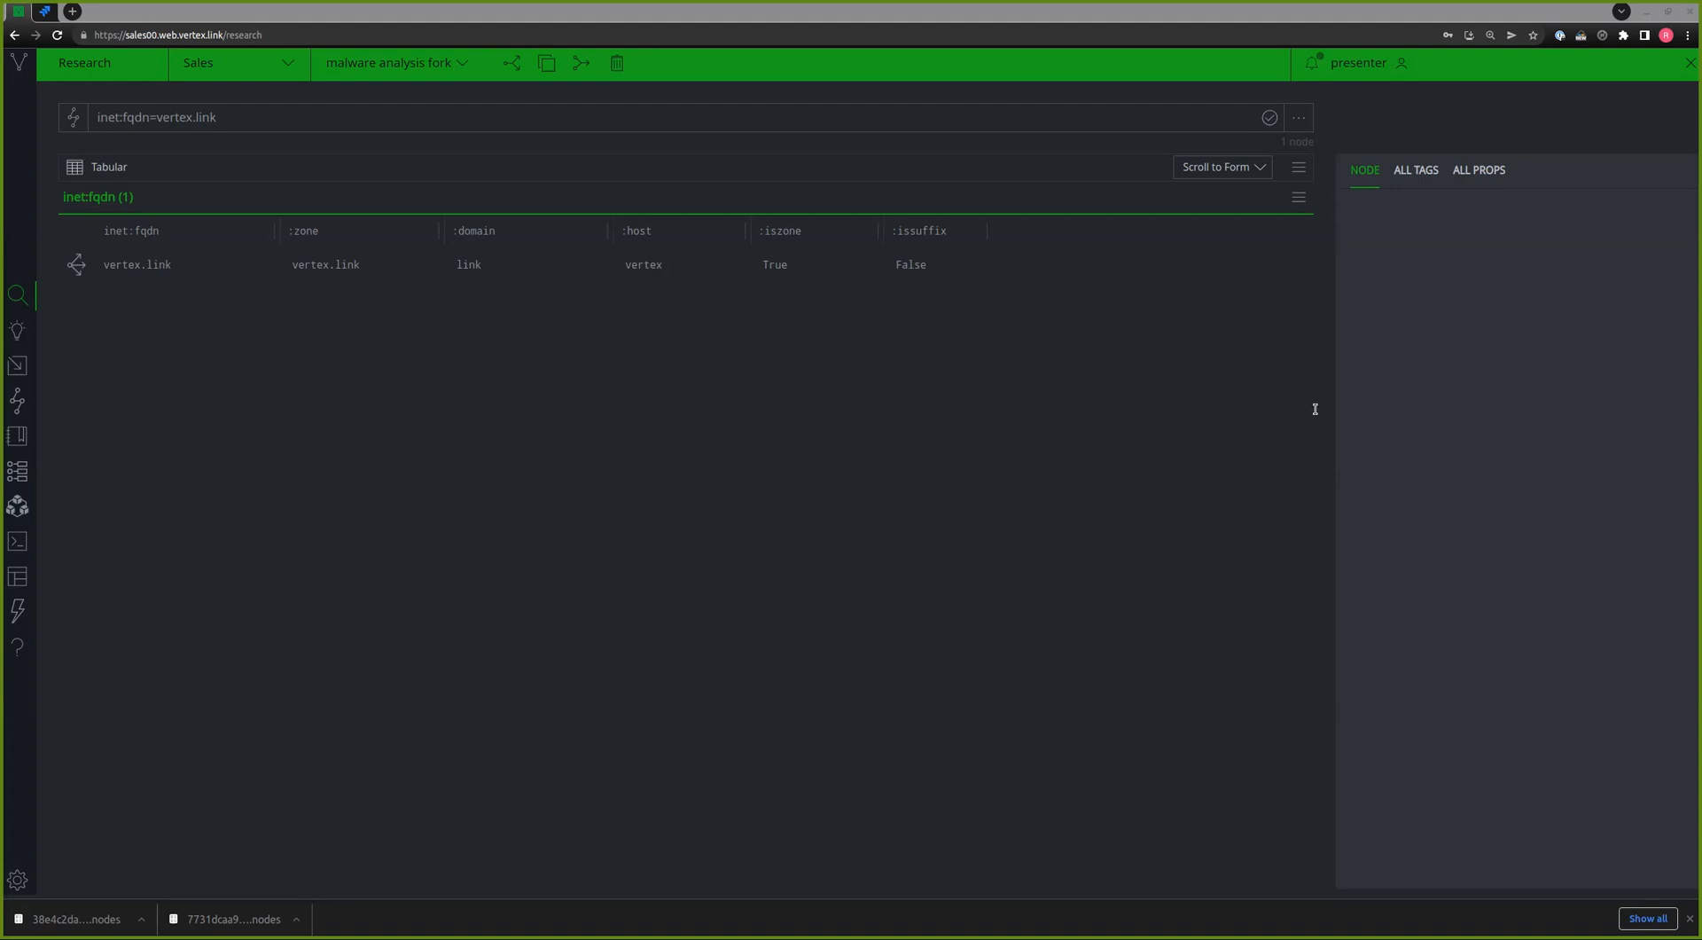
pyautogui.click(482, 148)
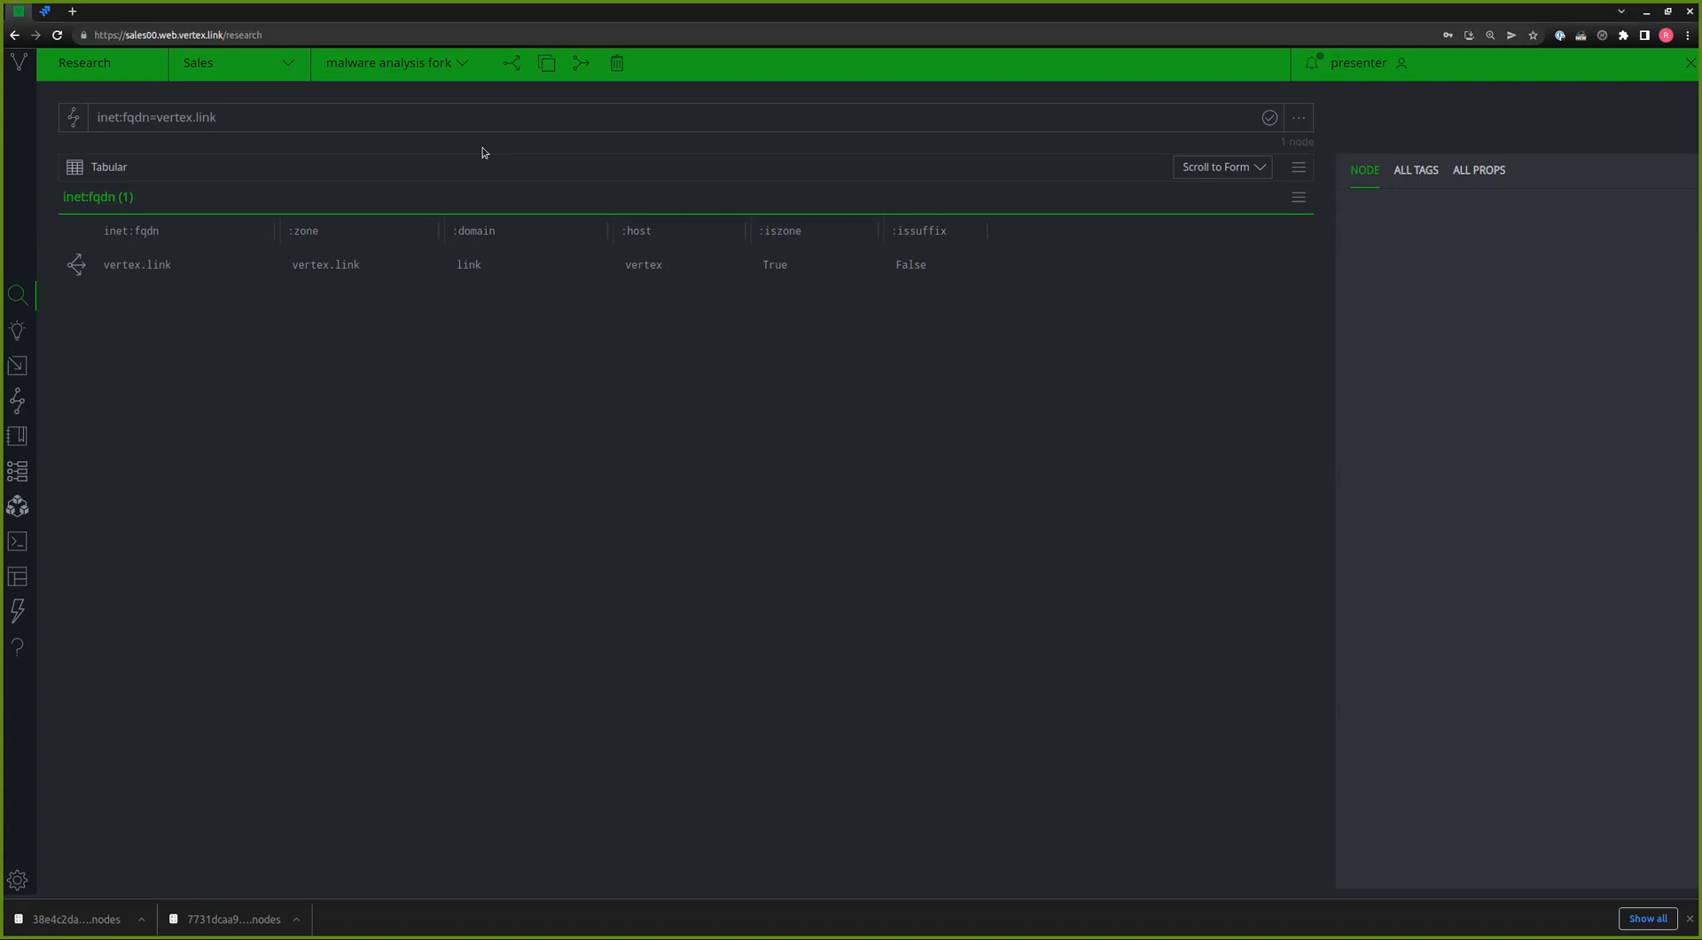
pyautogui.click(514, 63)
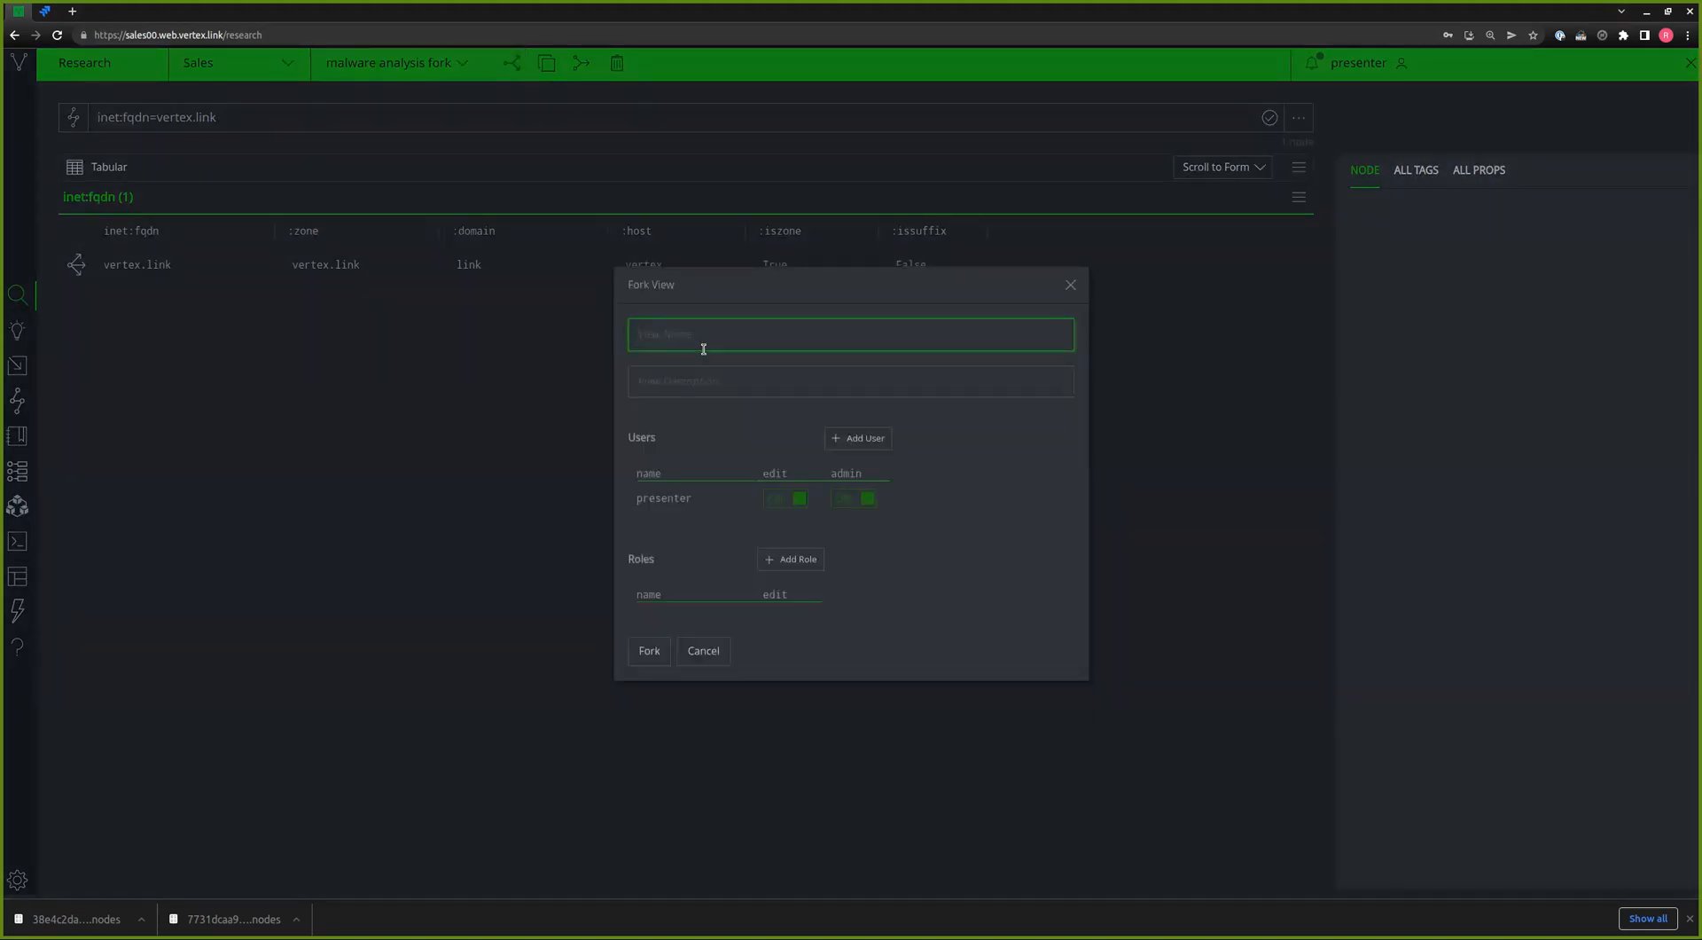
pyautogui.write('reign fork')
pyautogui.click(710, 645)
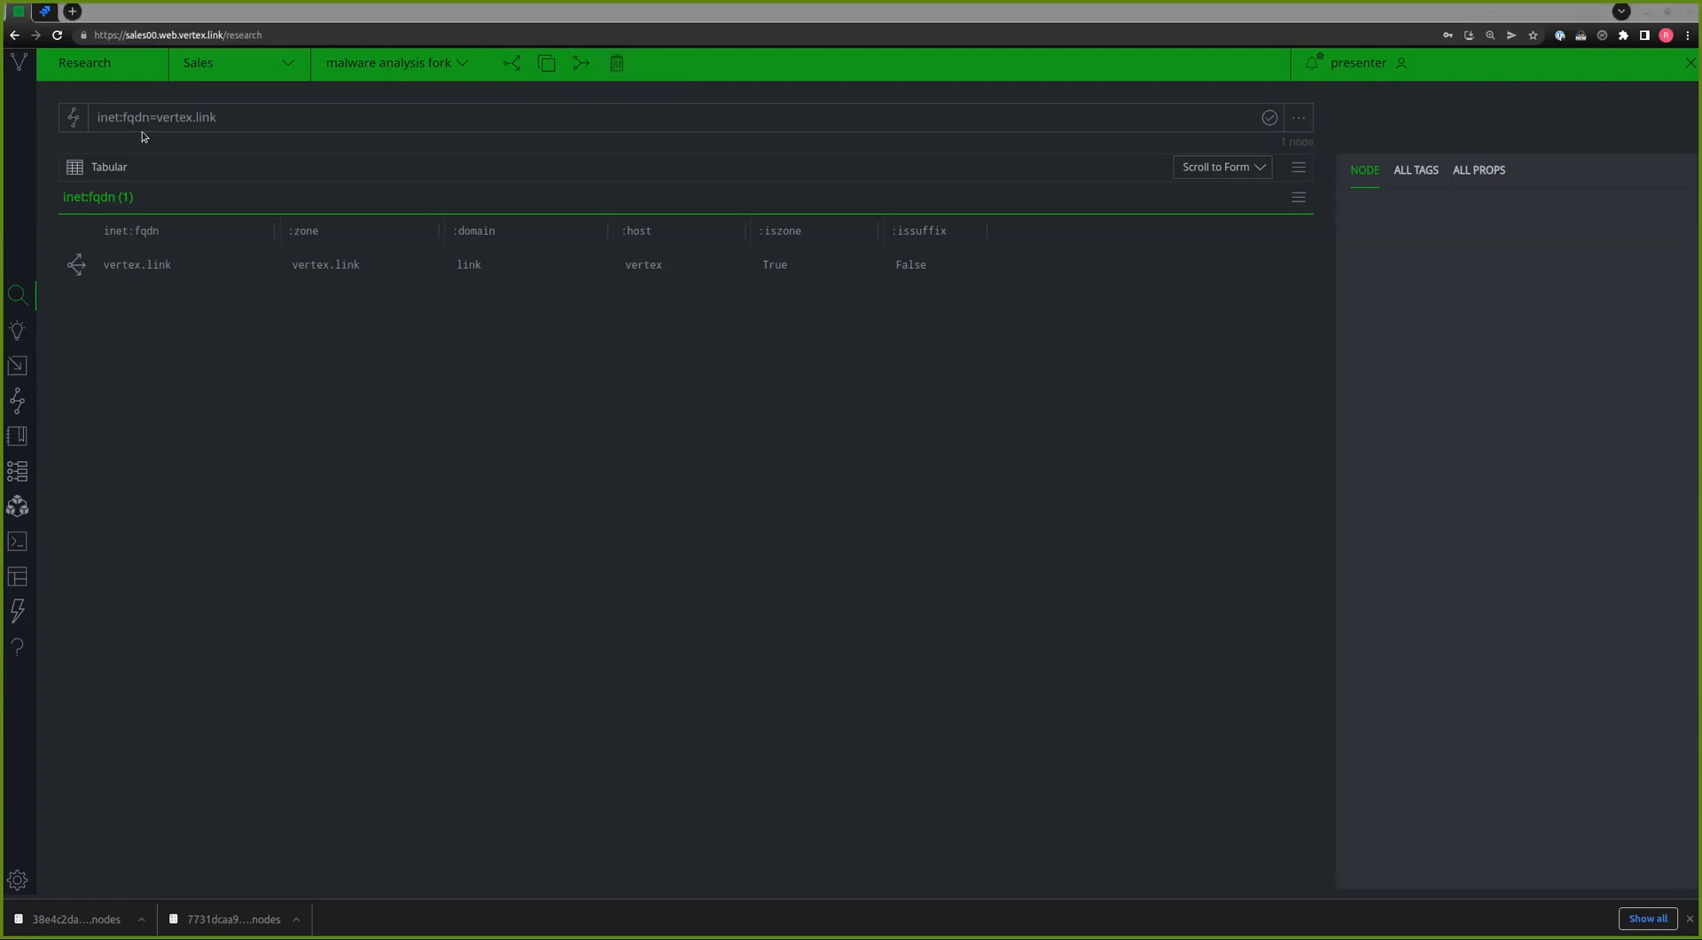
# - Switch to Jira issue MDR-63, view the suspicious_files.txt attachment, highlight its listed file hashes, and close the preview
pyautogui.click(45, 12)
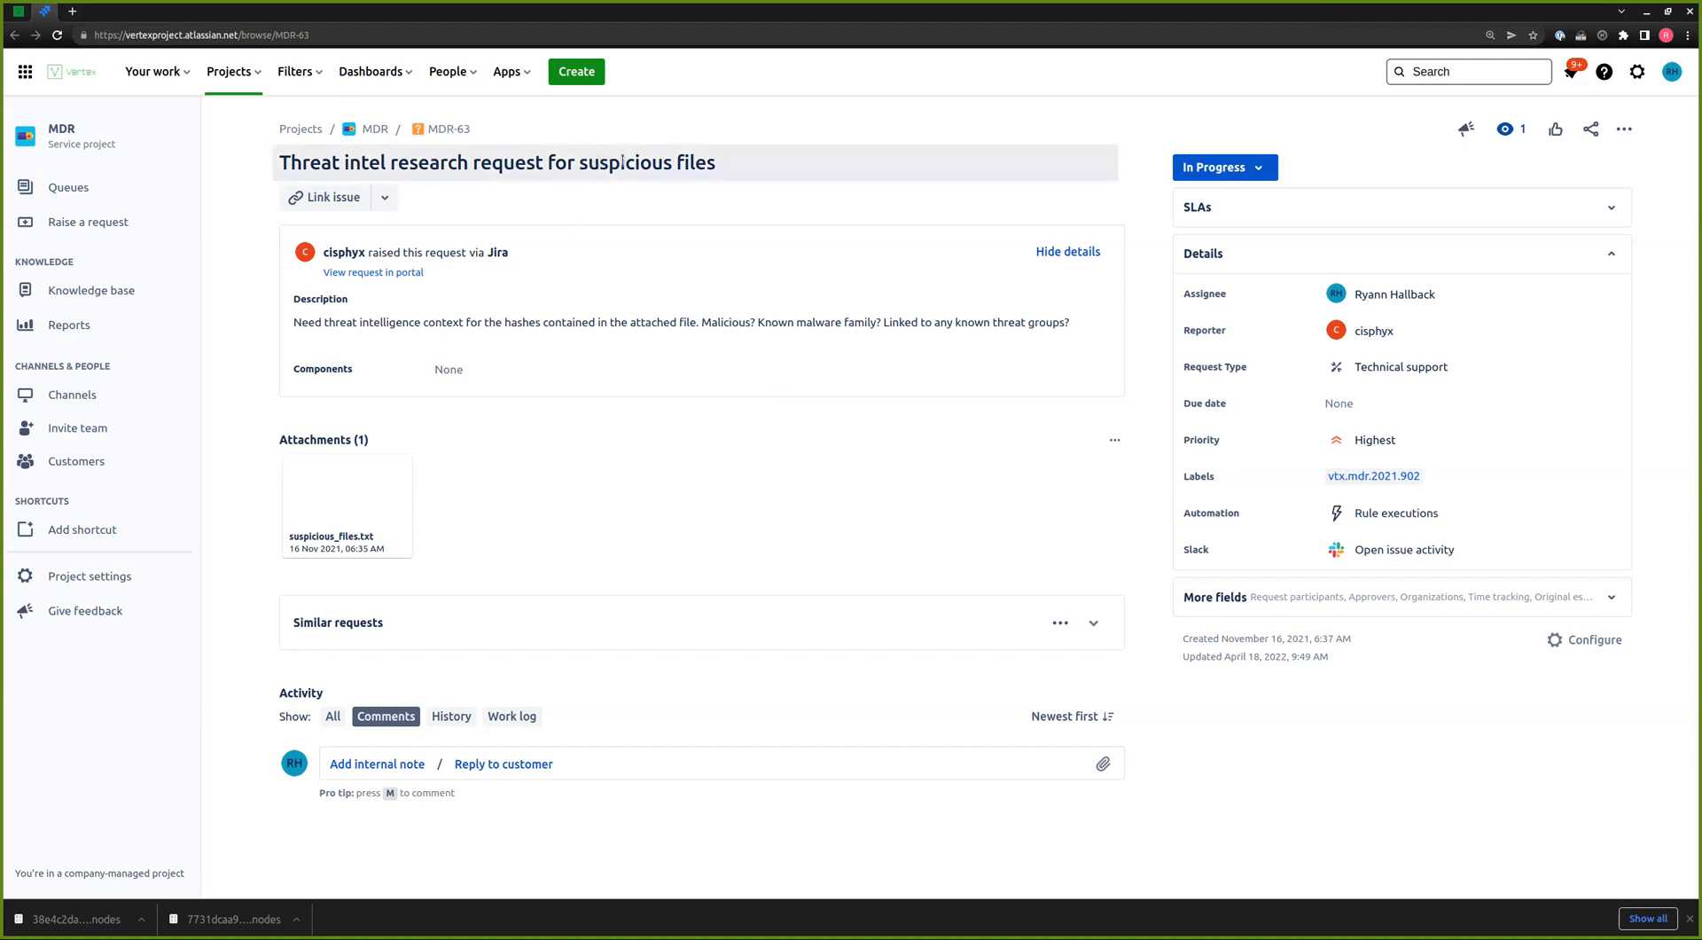
pyautogui.click(390, 483)
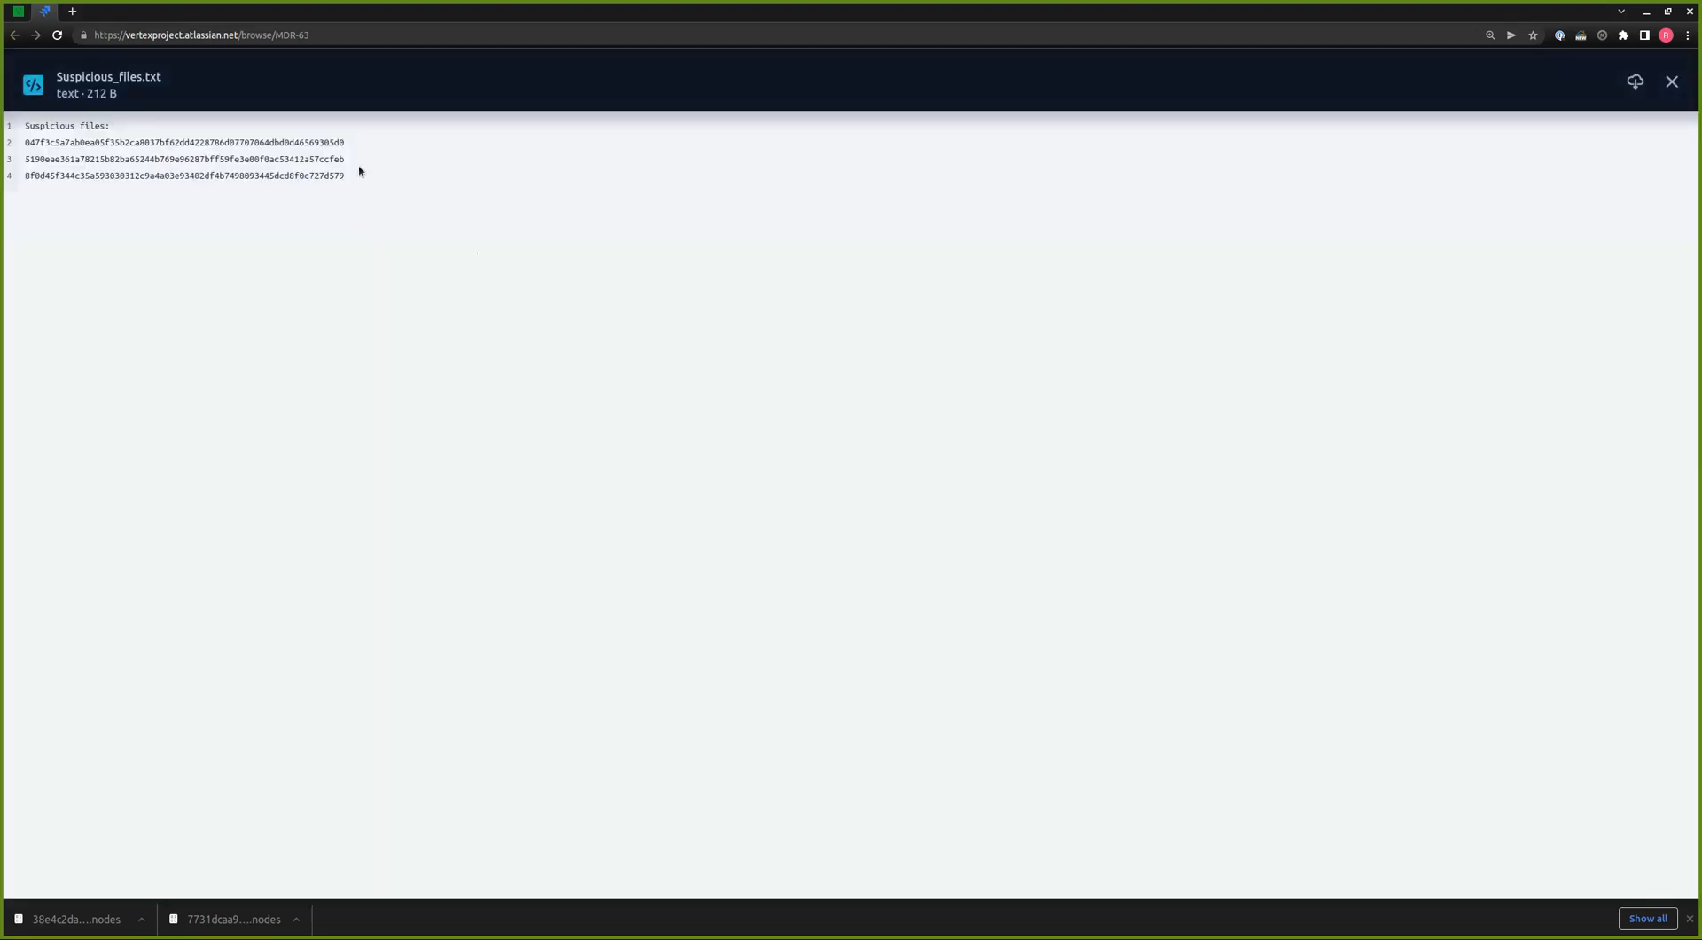
pyautogui.moveTo(359, 182); pyautogui.dragTo(20, 142)
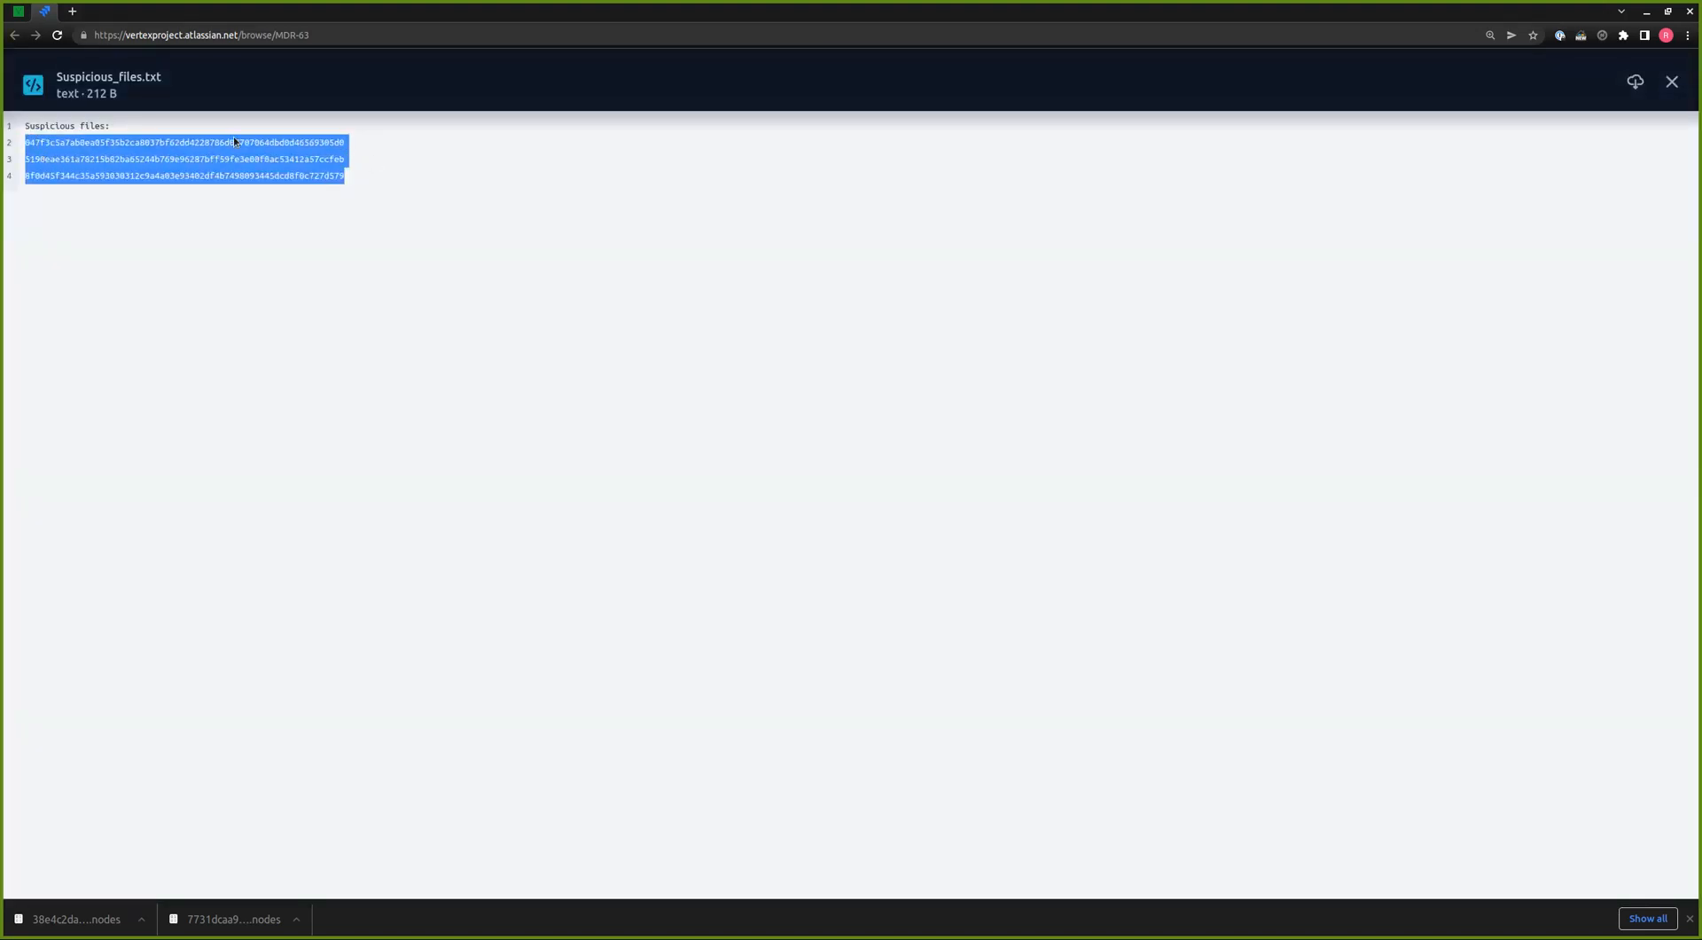
pyautogui.click(1672, 82)
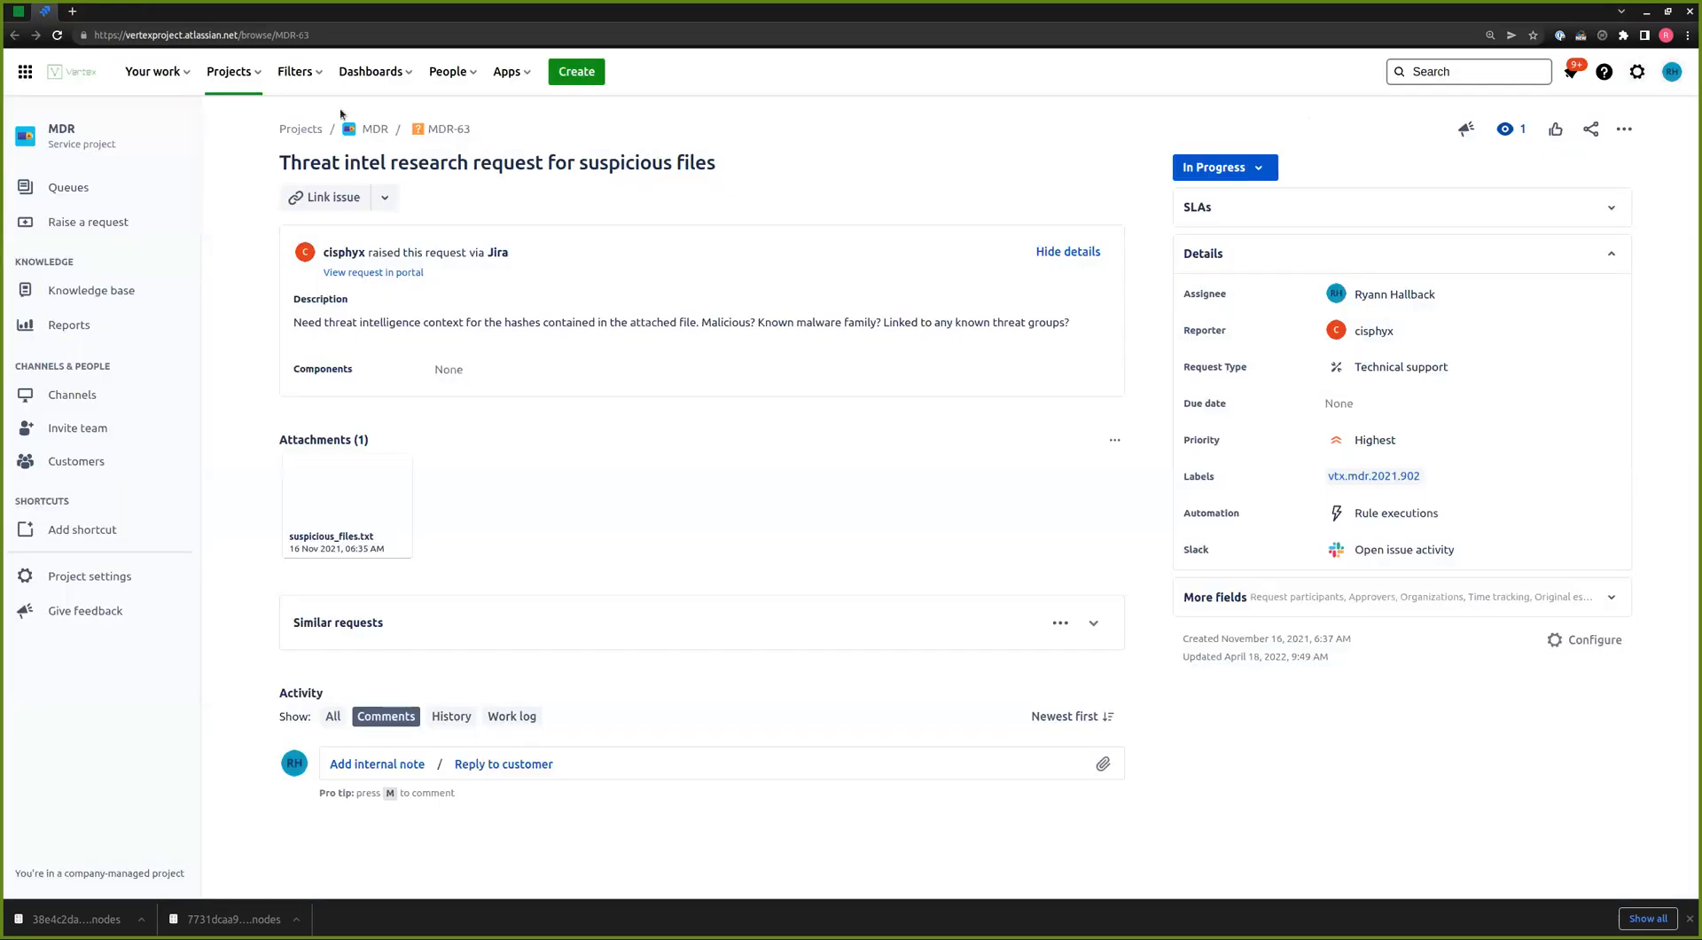
# - Return to Synapse and run the query #vtx.mdr.2021.902 to list the nodes tagged for the ticket
pyautogui.click(21, 14)
pyautogui.click(240, 114)
pyautogui.press('Up')
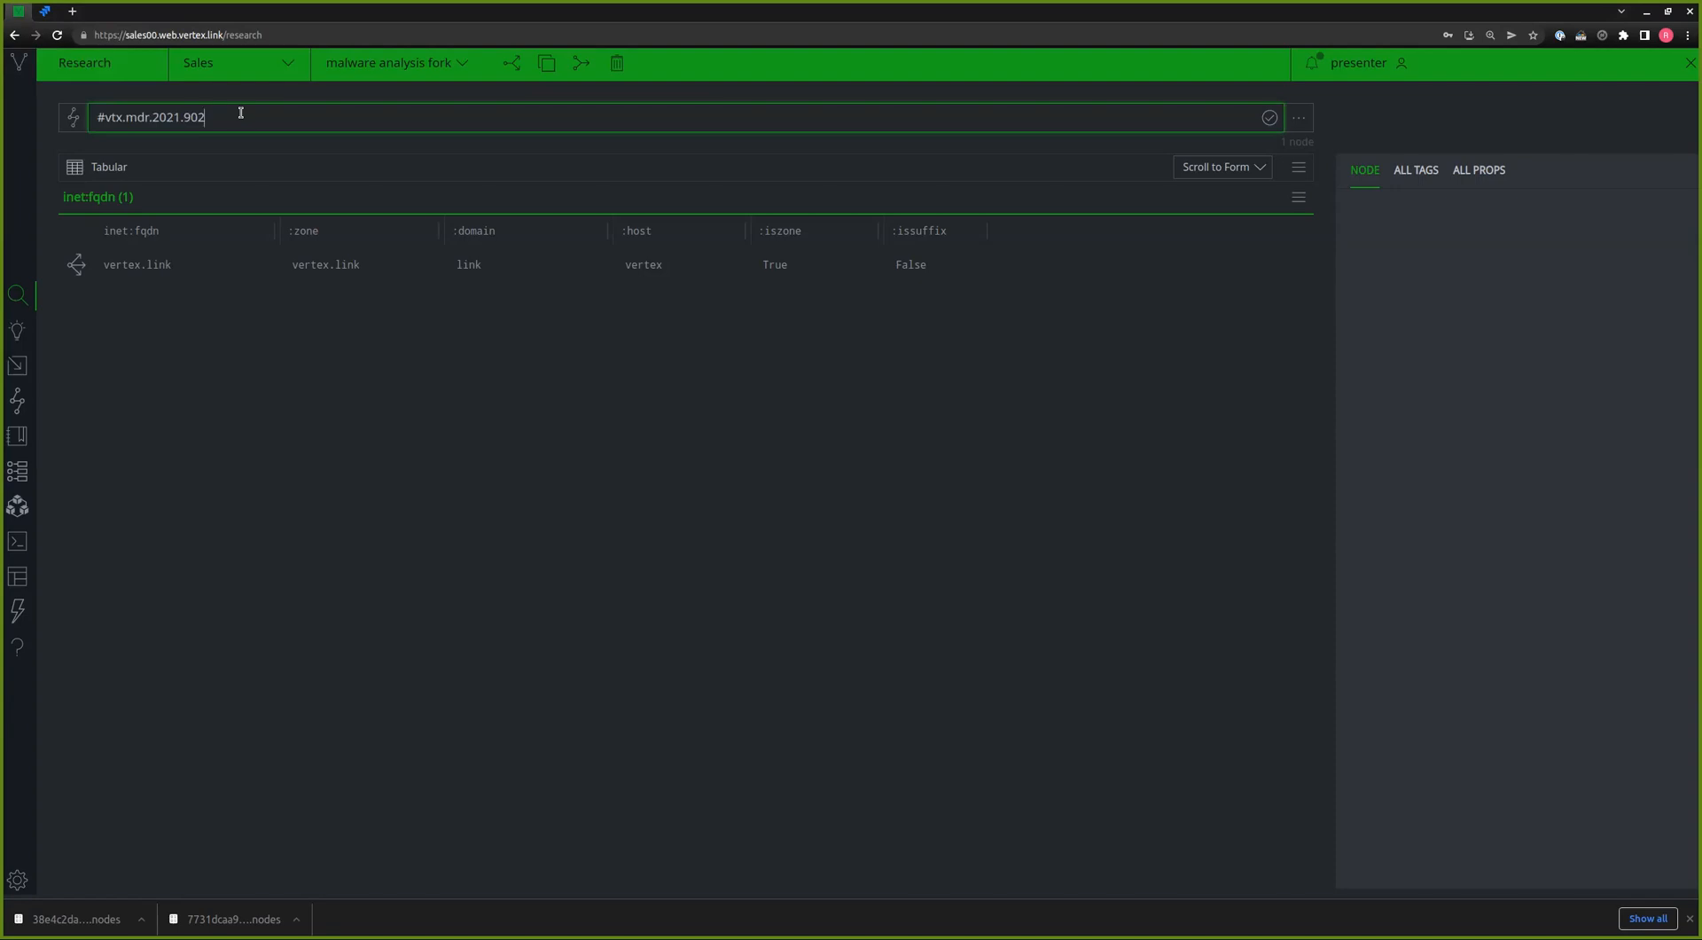
pyautogui.press('Return')
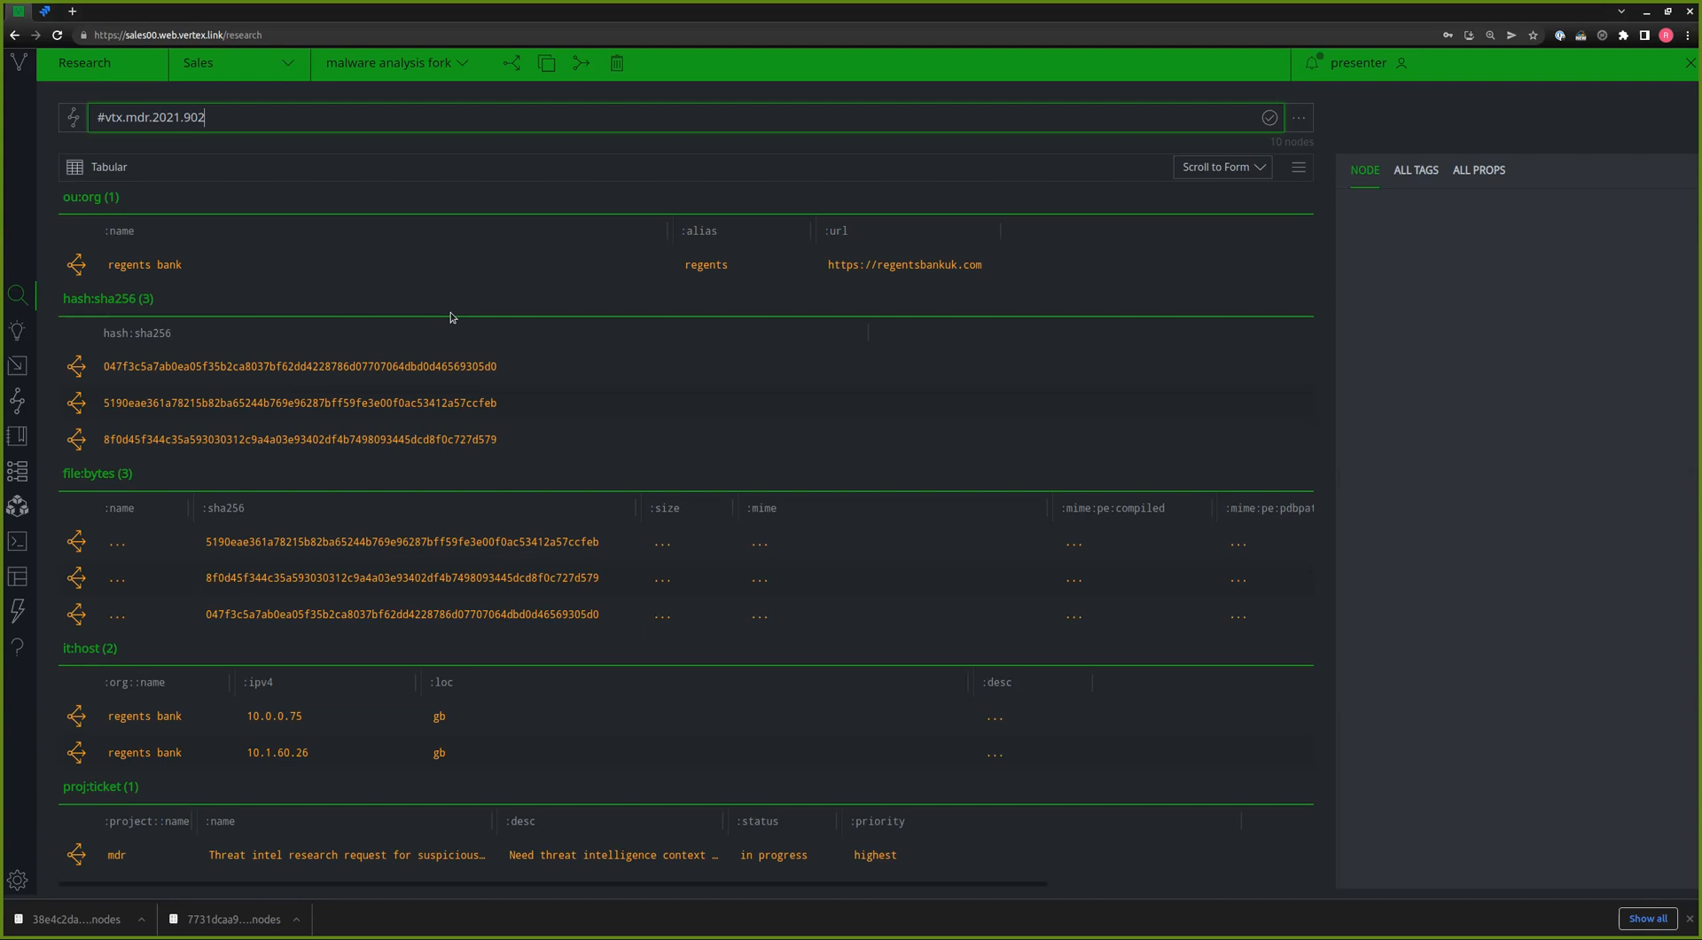
# - Examine the properties and tags of the proj:ticket, file:bytes and hash:sha256 nodes in the query results
pyautogui.click(452, 854)
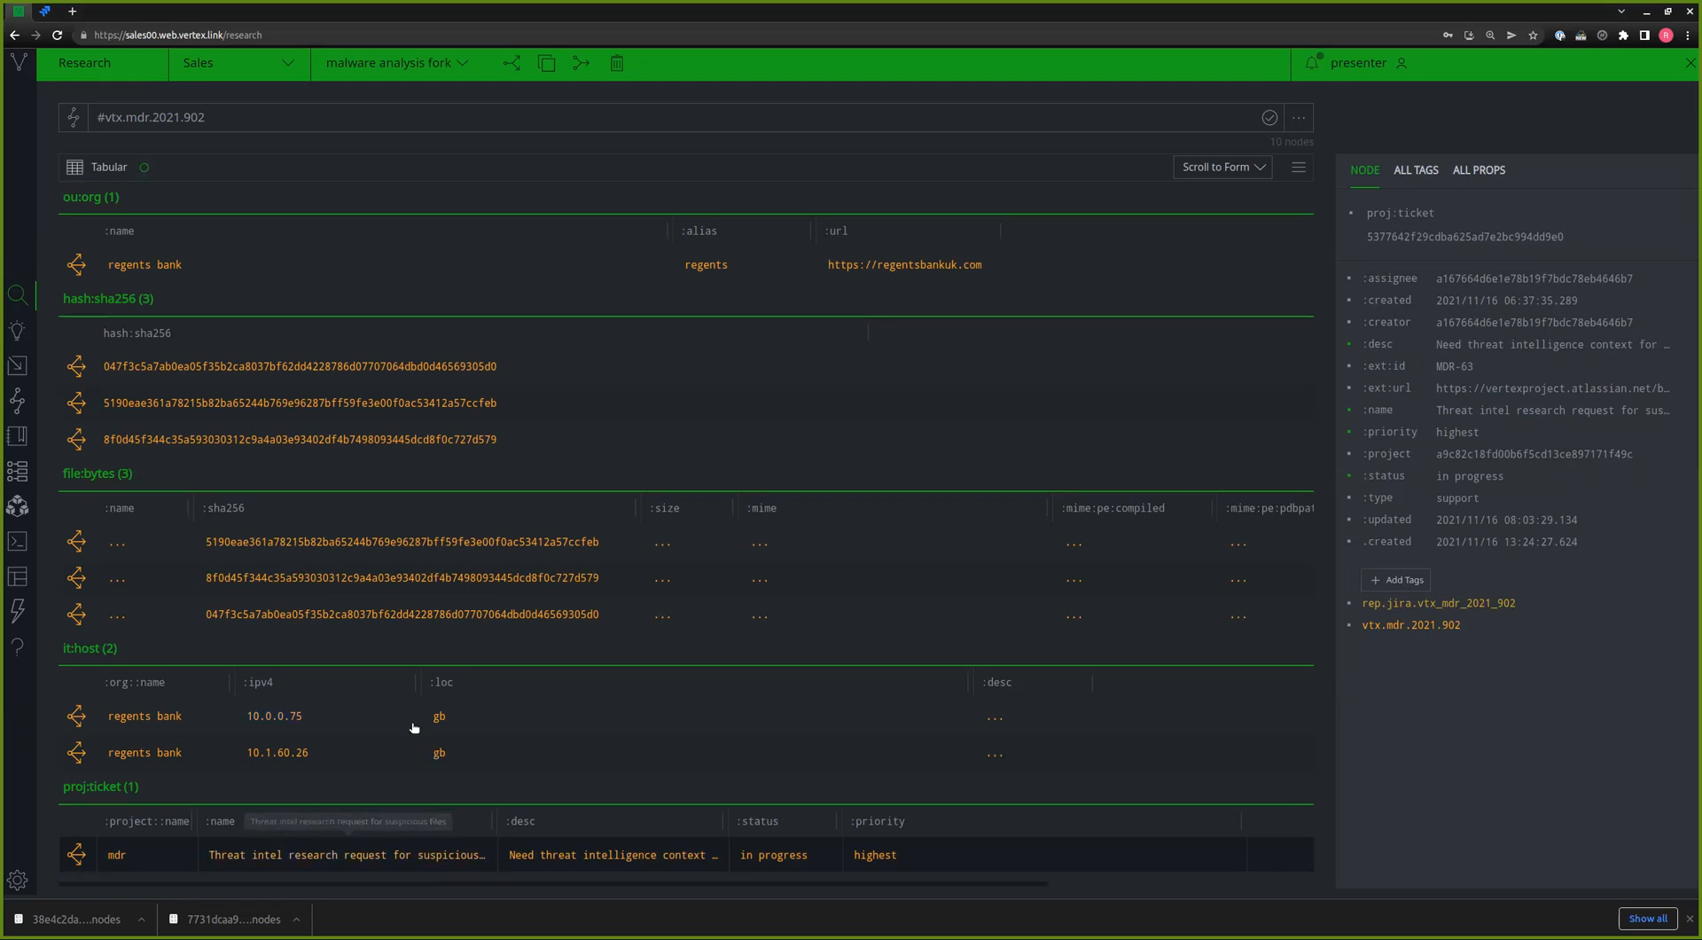
pyautogui.click(429, 544)
pyautogui.click(430, 579)
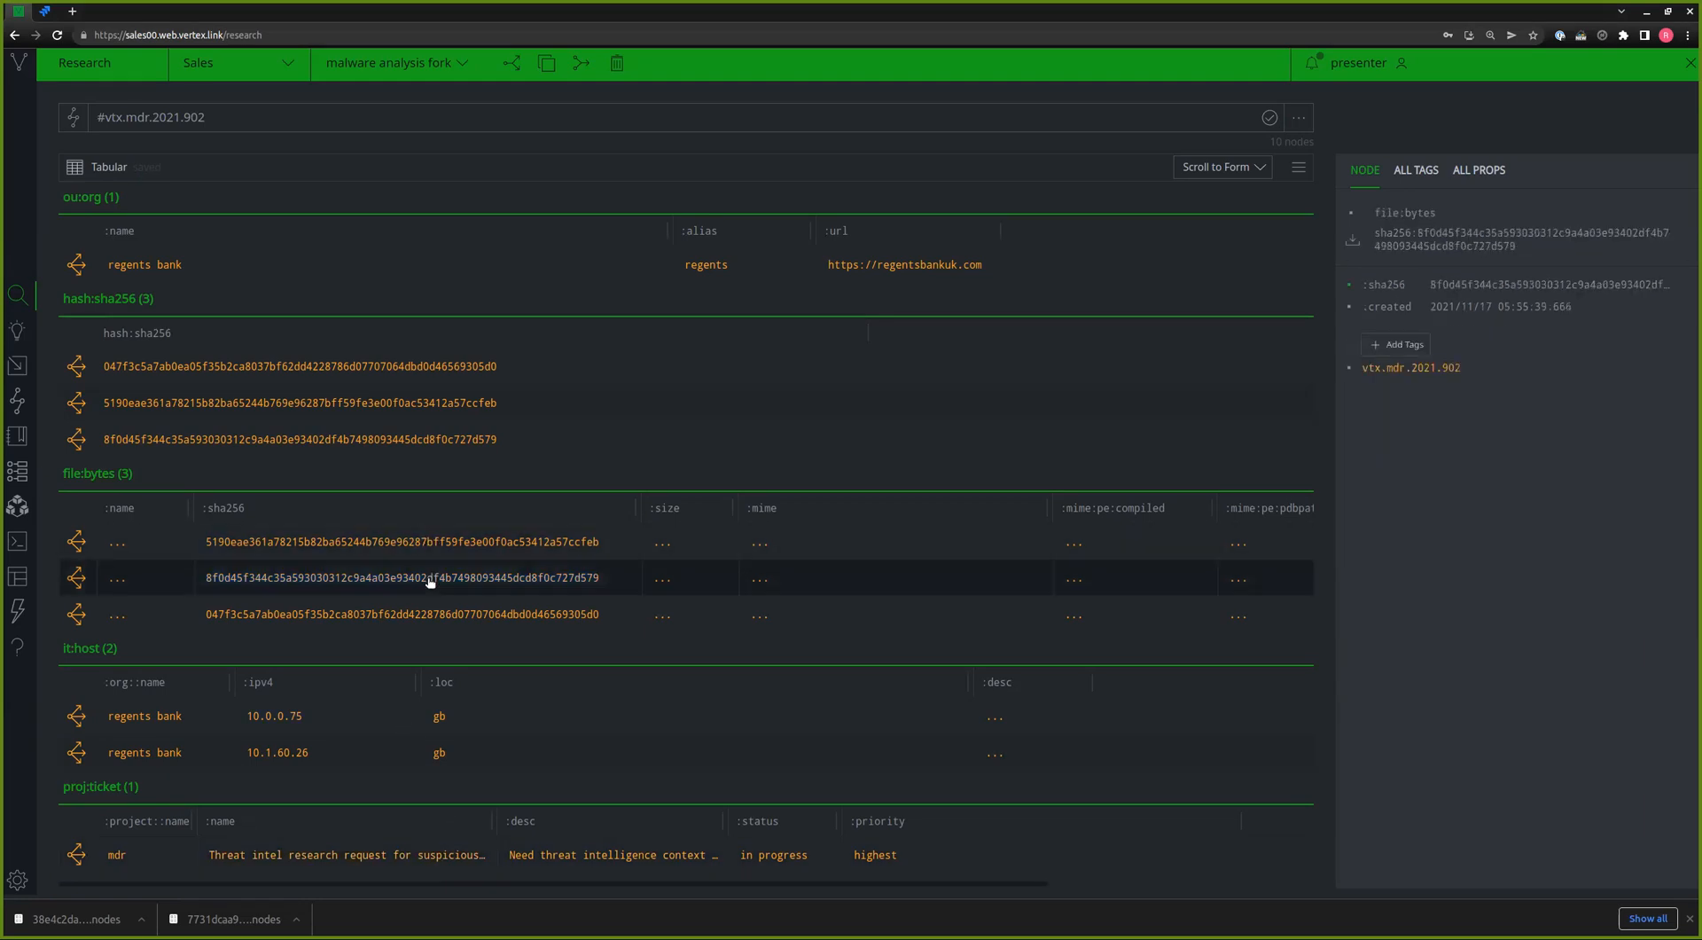
pyautogui.click(434, 612)
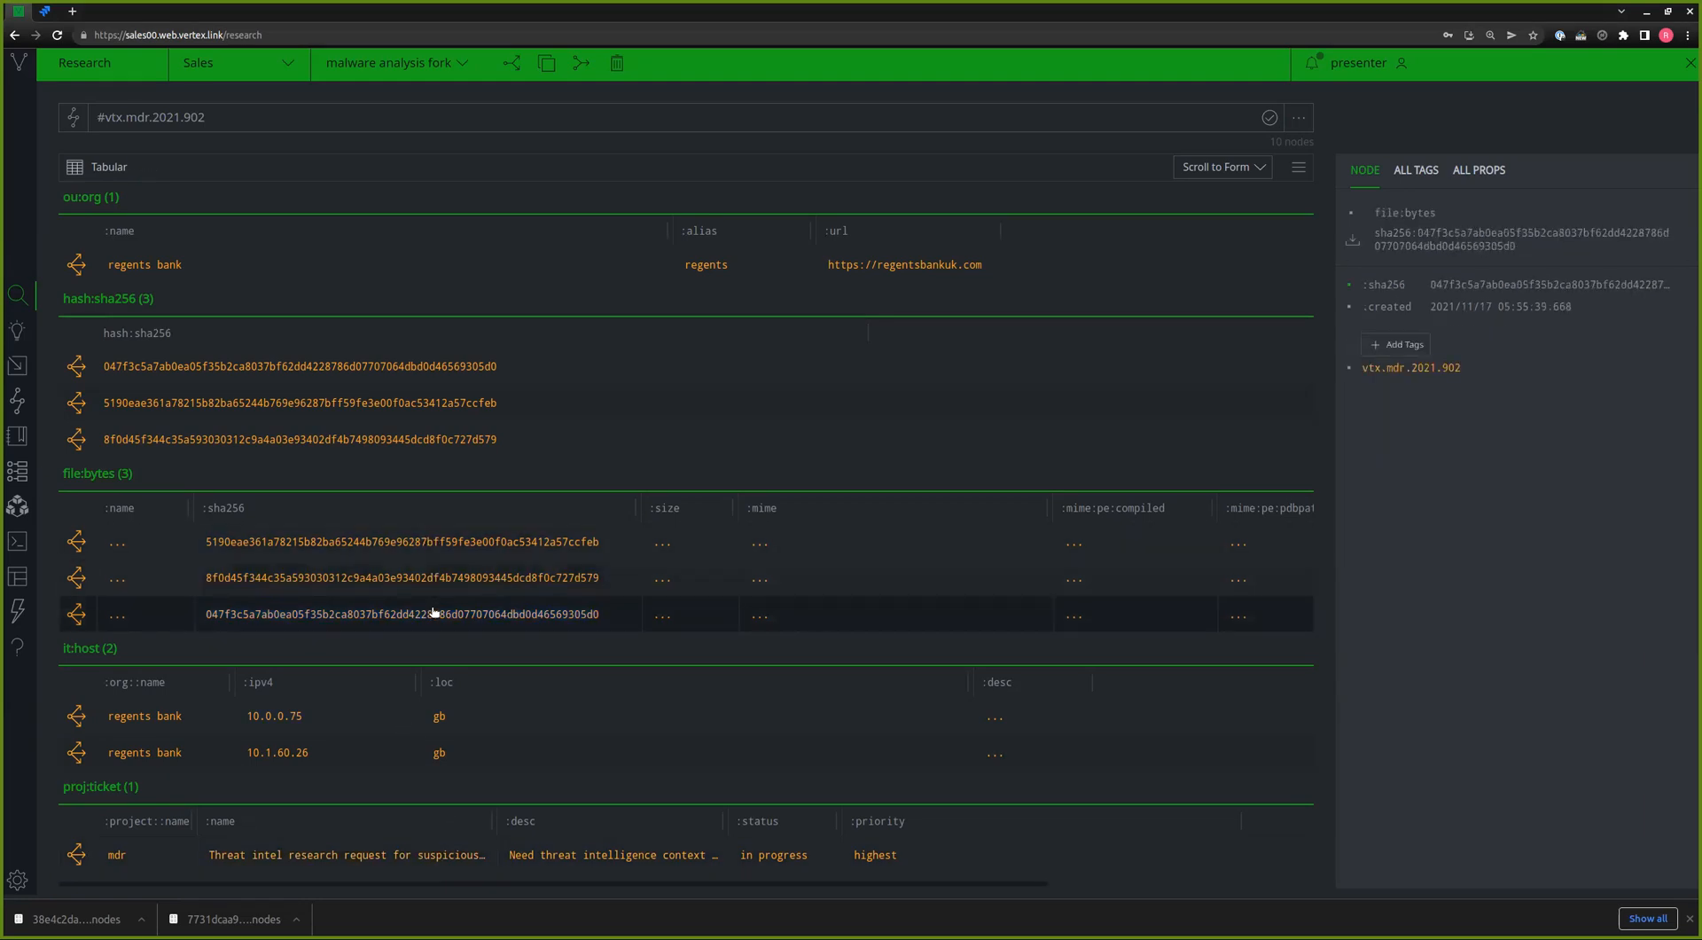
pyautogui.click(377, 858)
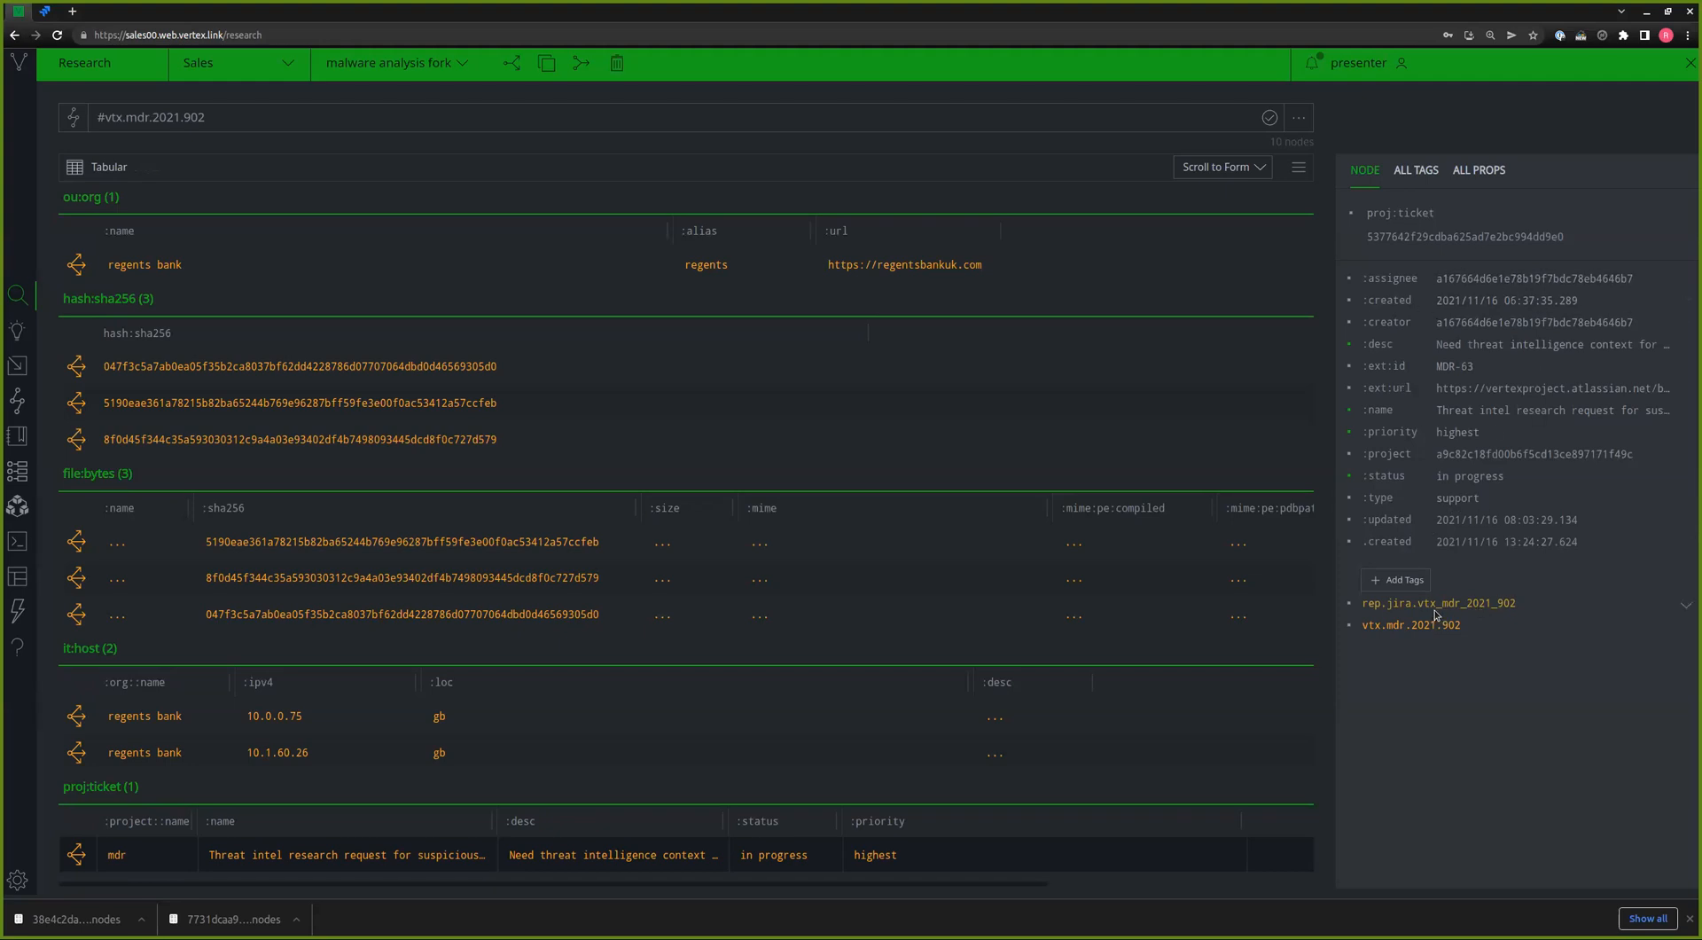
pyautogui.click(451, 373)
pyautogui.click(446, 404)
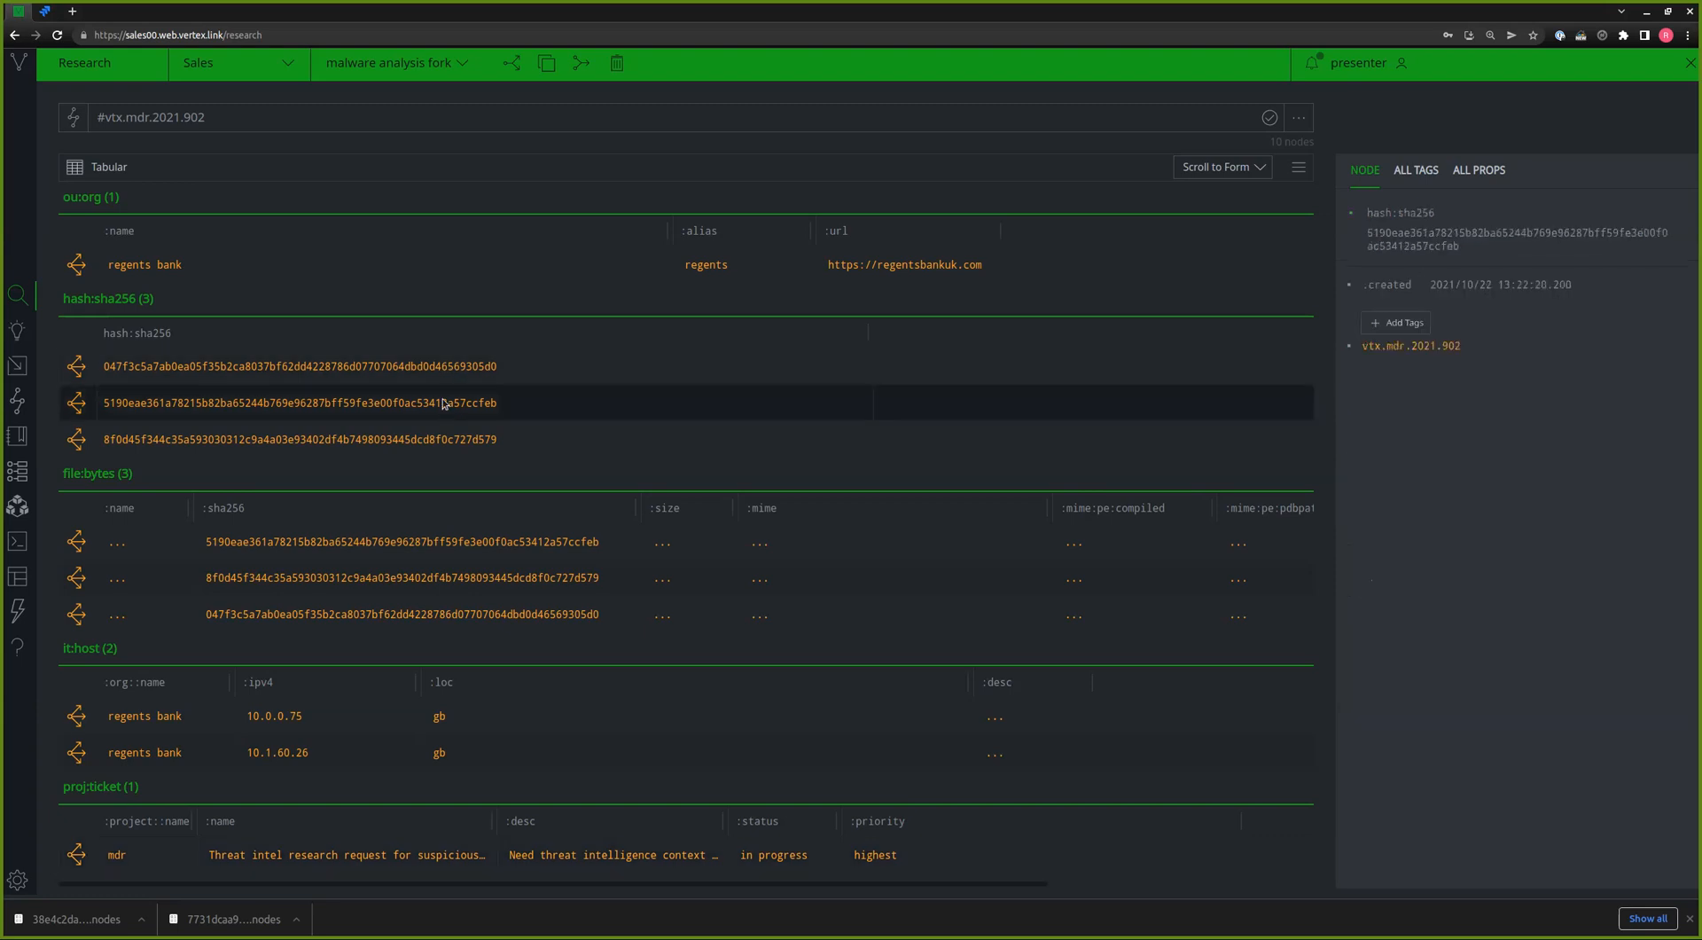
pyautogui.click(475, 550)
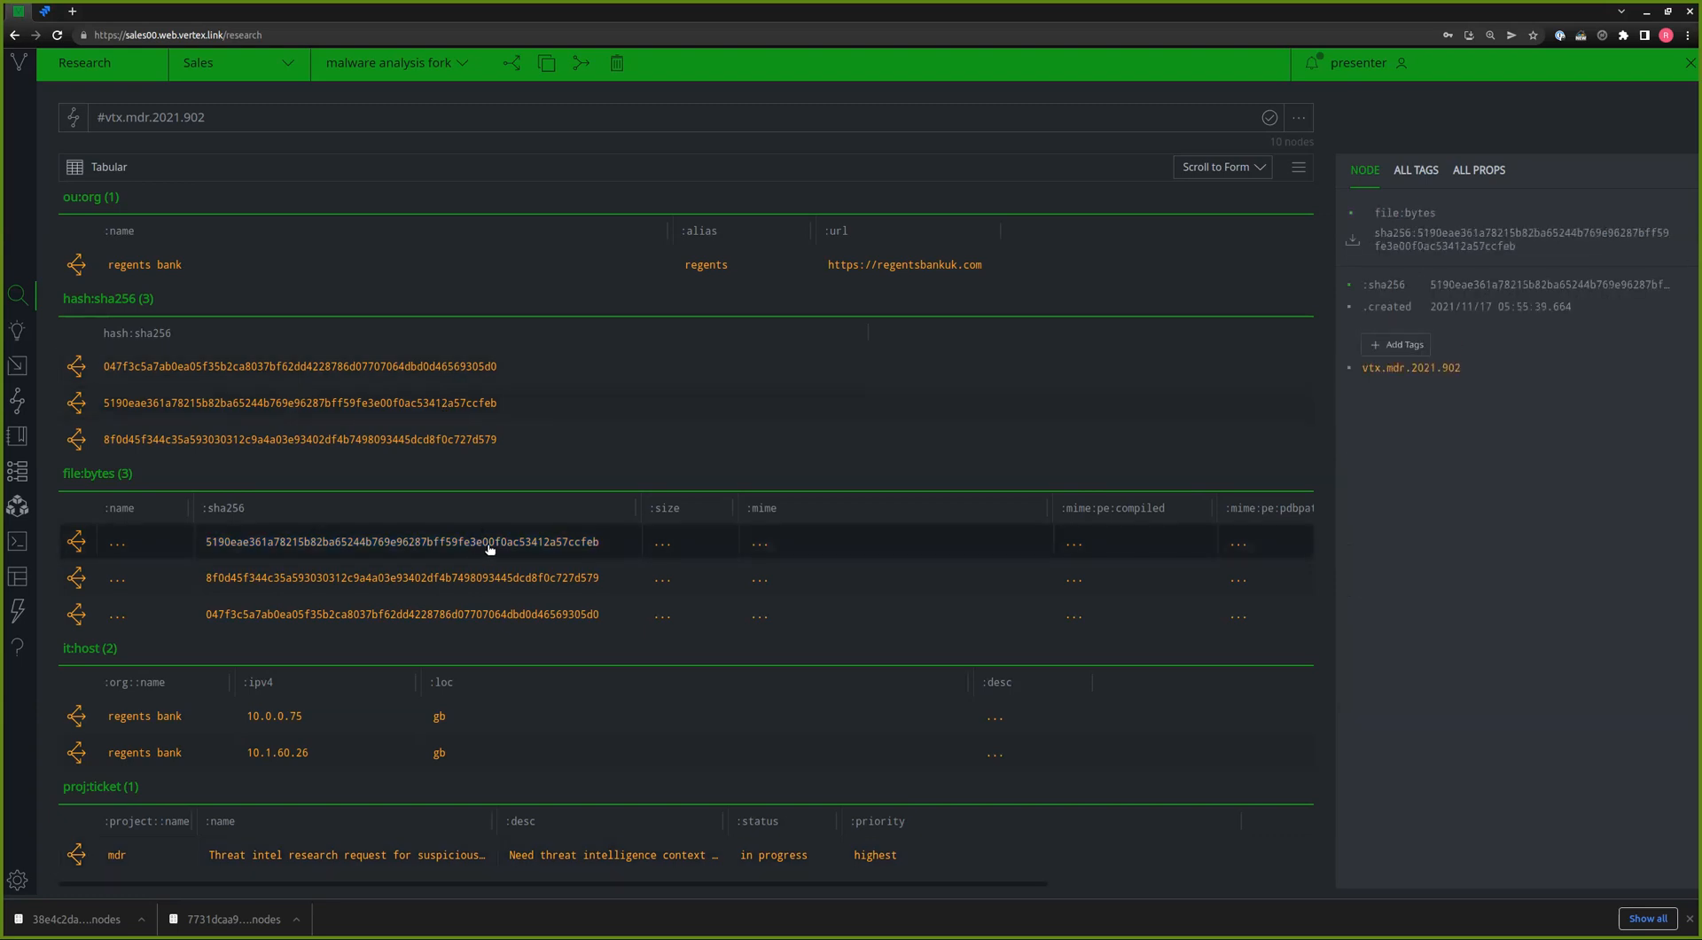
pyautogui.moveTo(1416, 371)
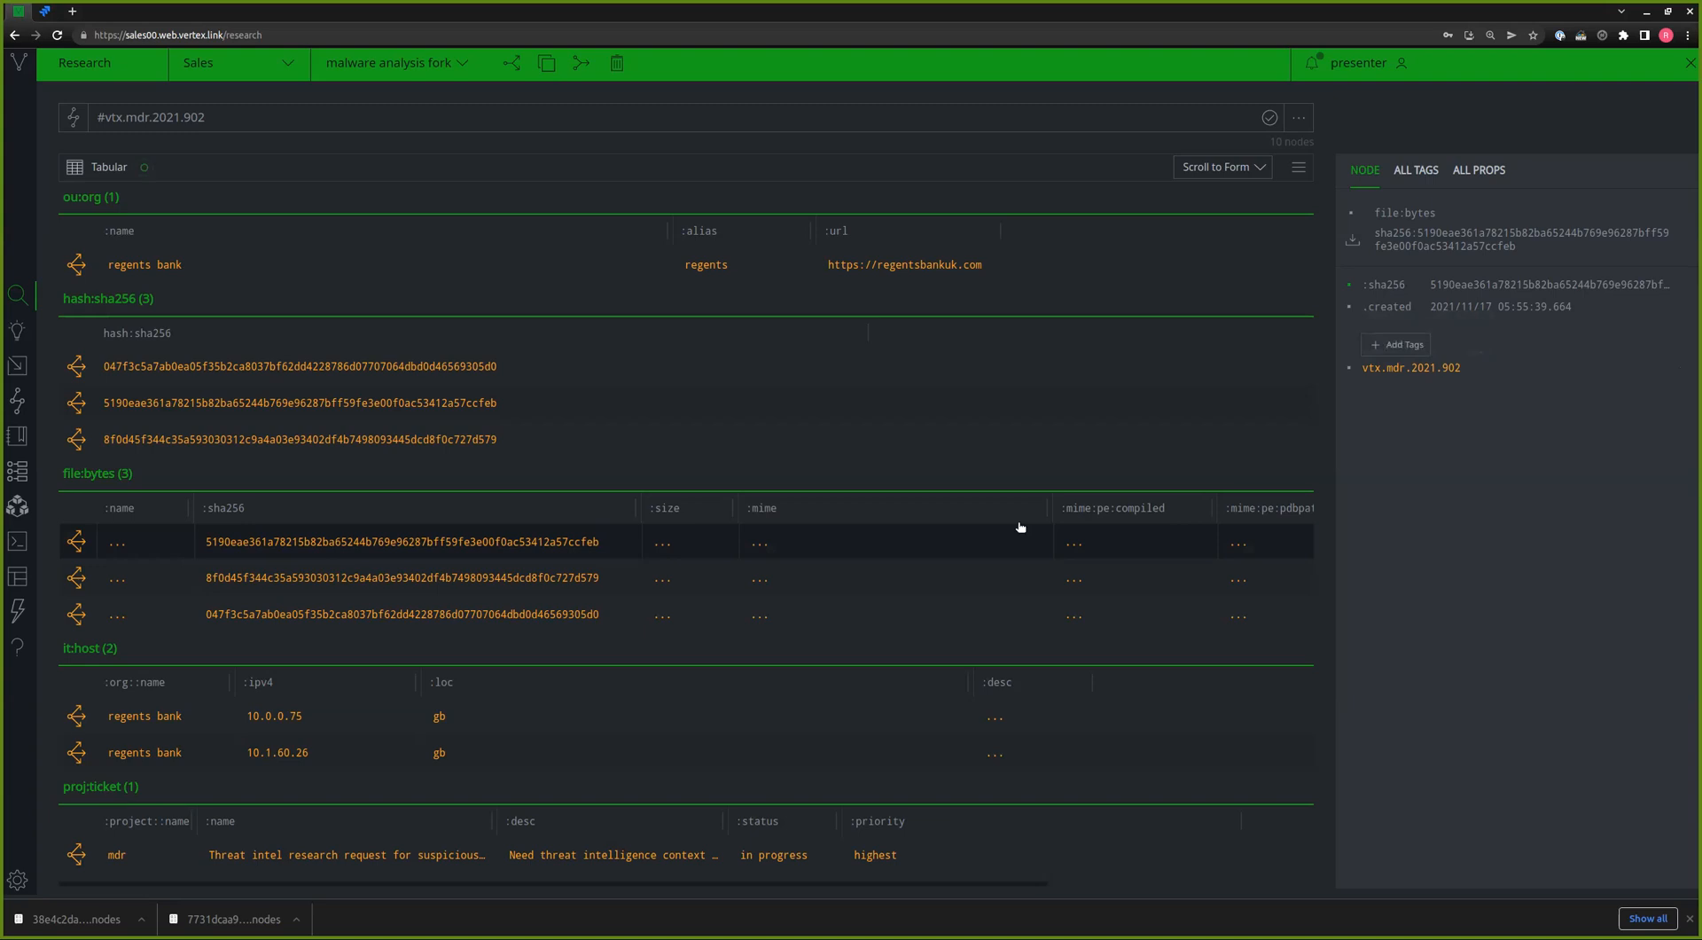
pyautogui.keyDown('shift'); pyautogui.click(541, 610); pyautogui.keyUp('shift')
pyautogui.rightClick(541, 606)
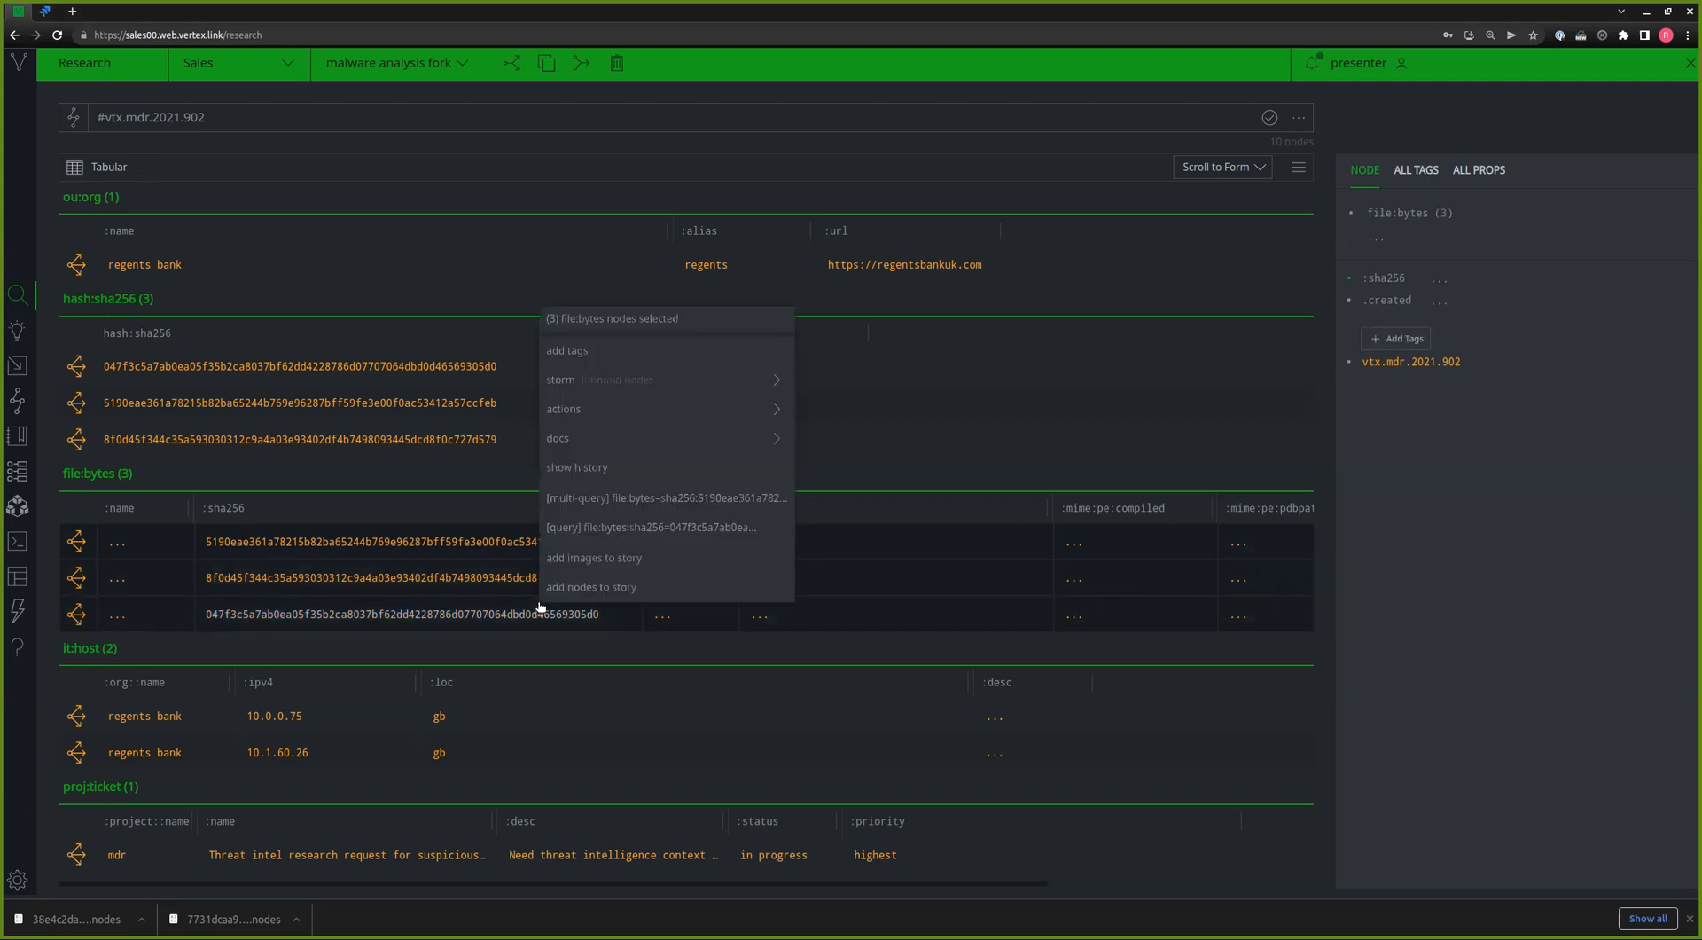
pyautogui.click(577, 526)
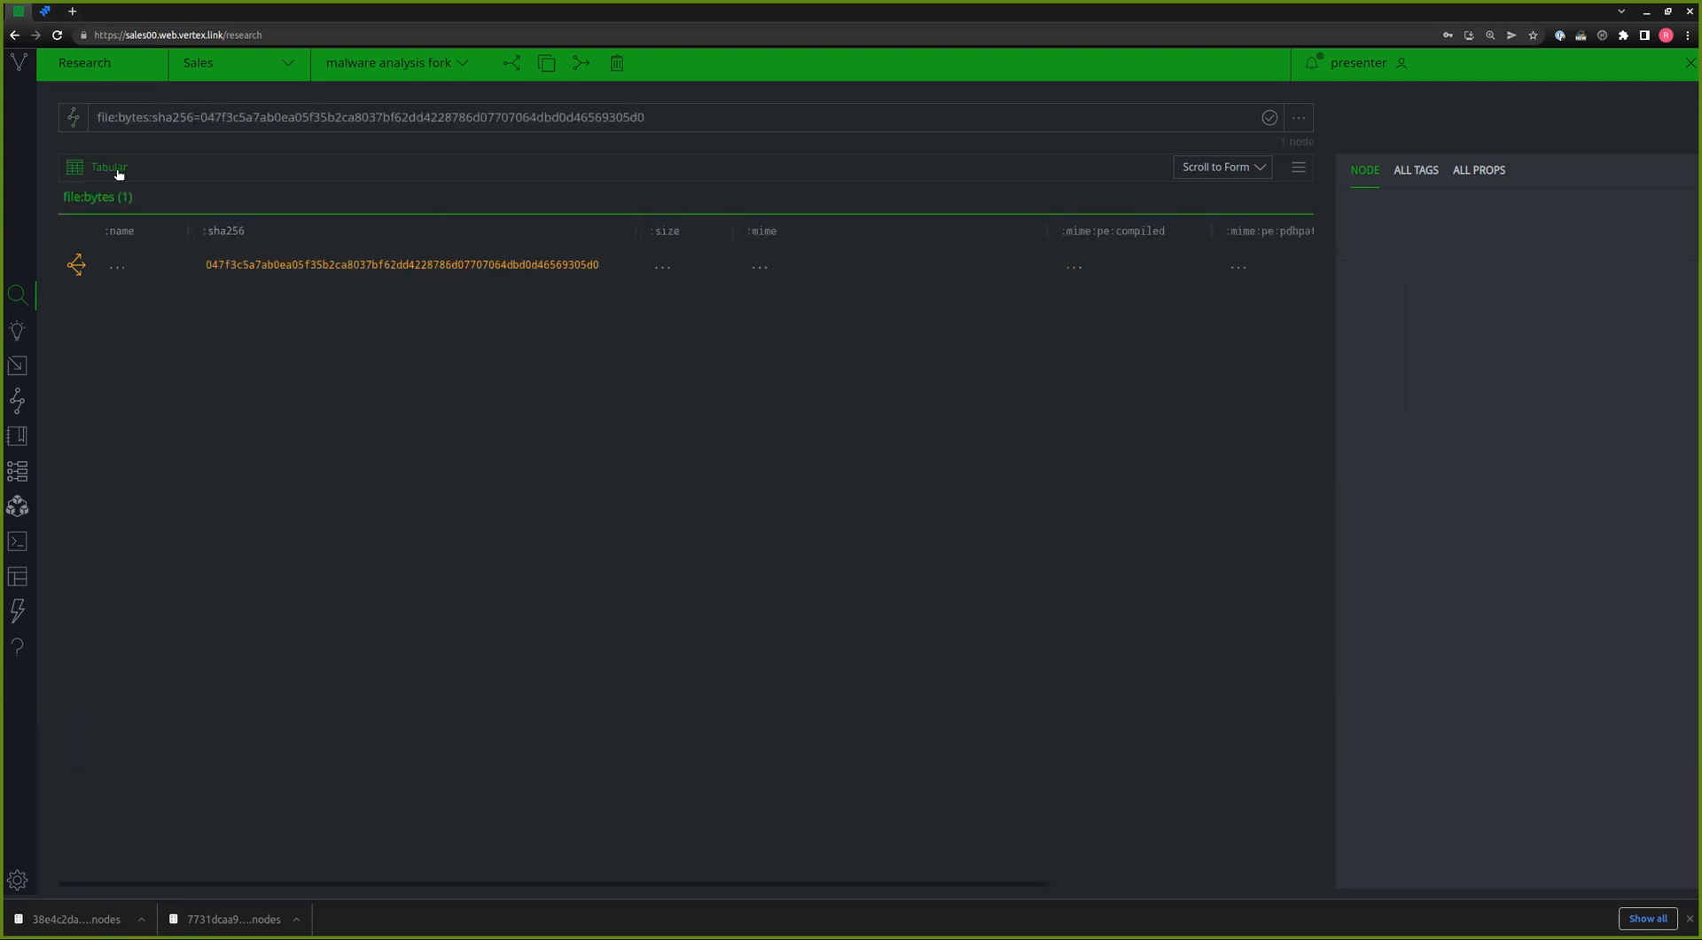
pyautogui.click(152, 118)
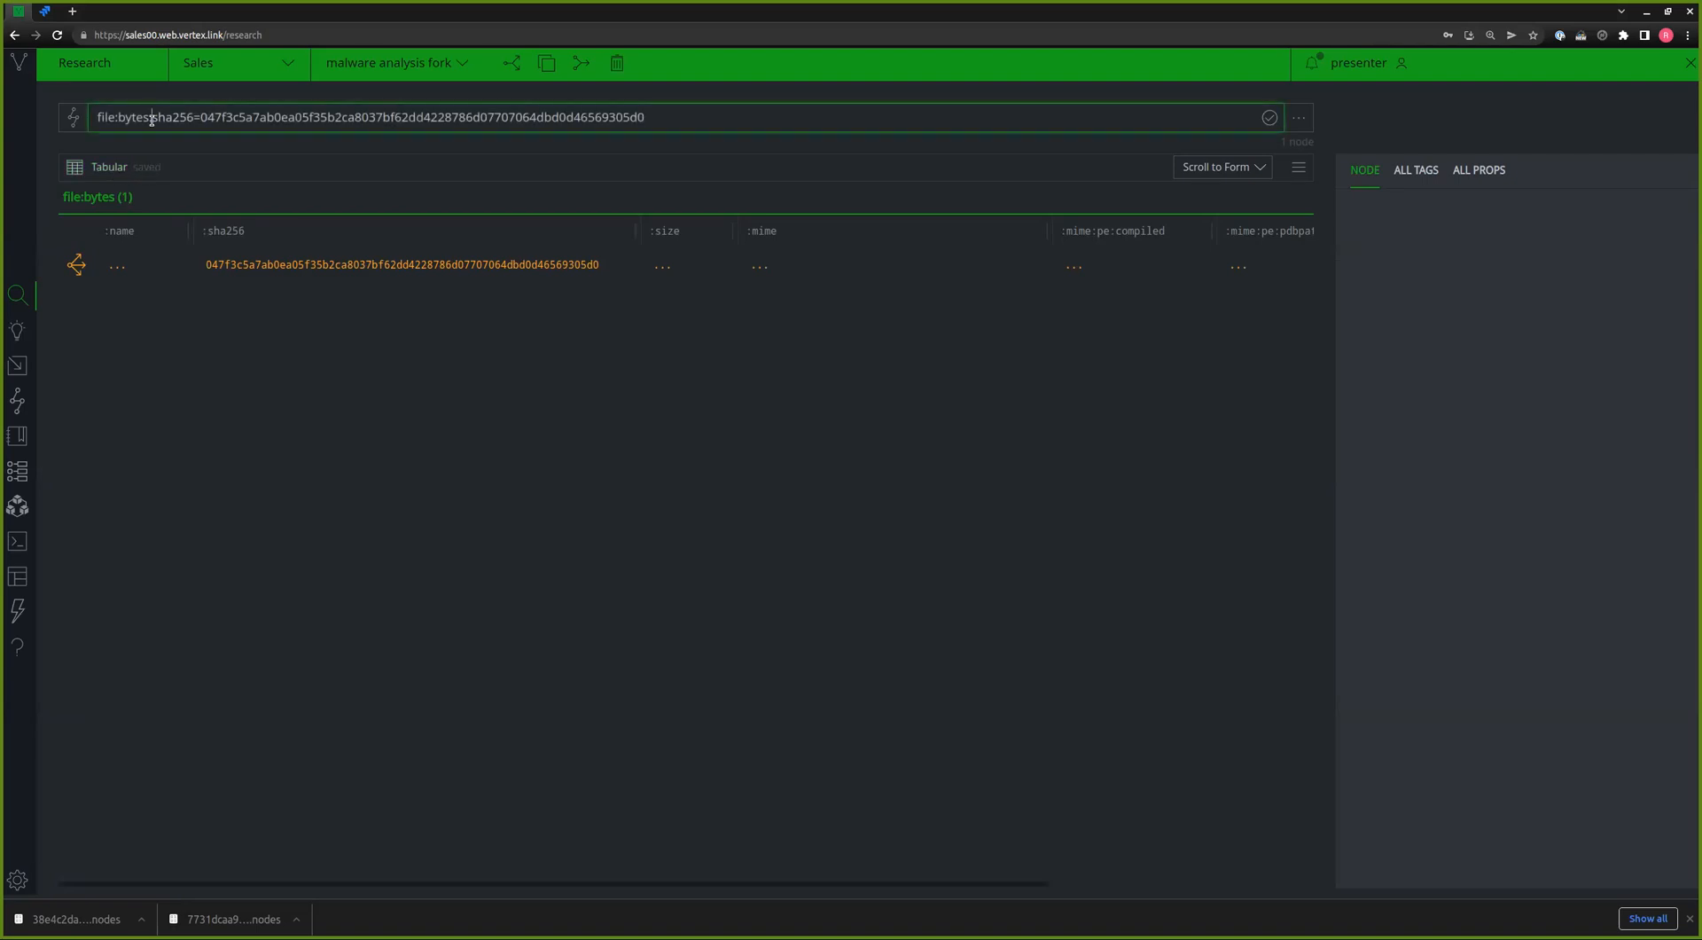
pyautogui.hotkey('ctrl', 'a')
pyautogui.write('#vtx.mdr.2021.902')
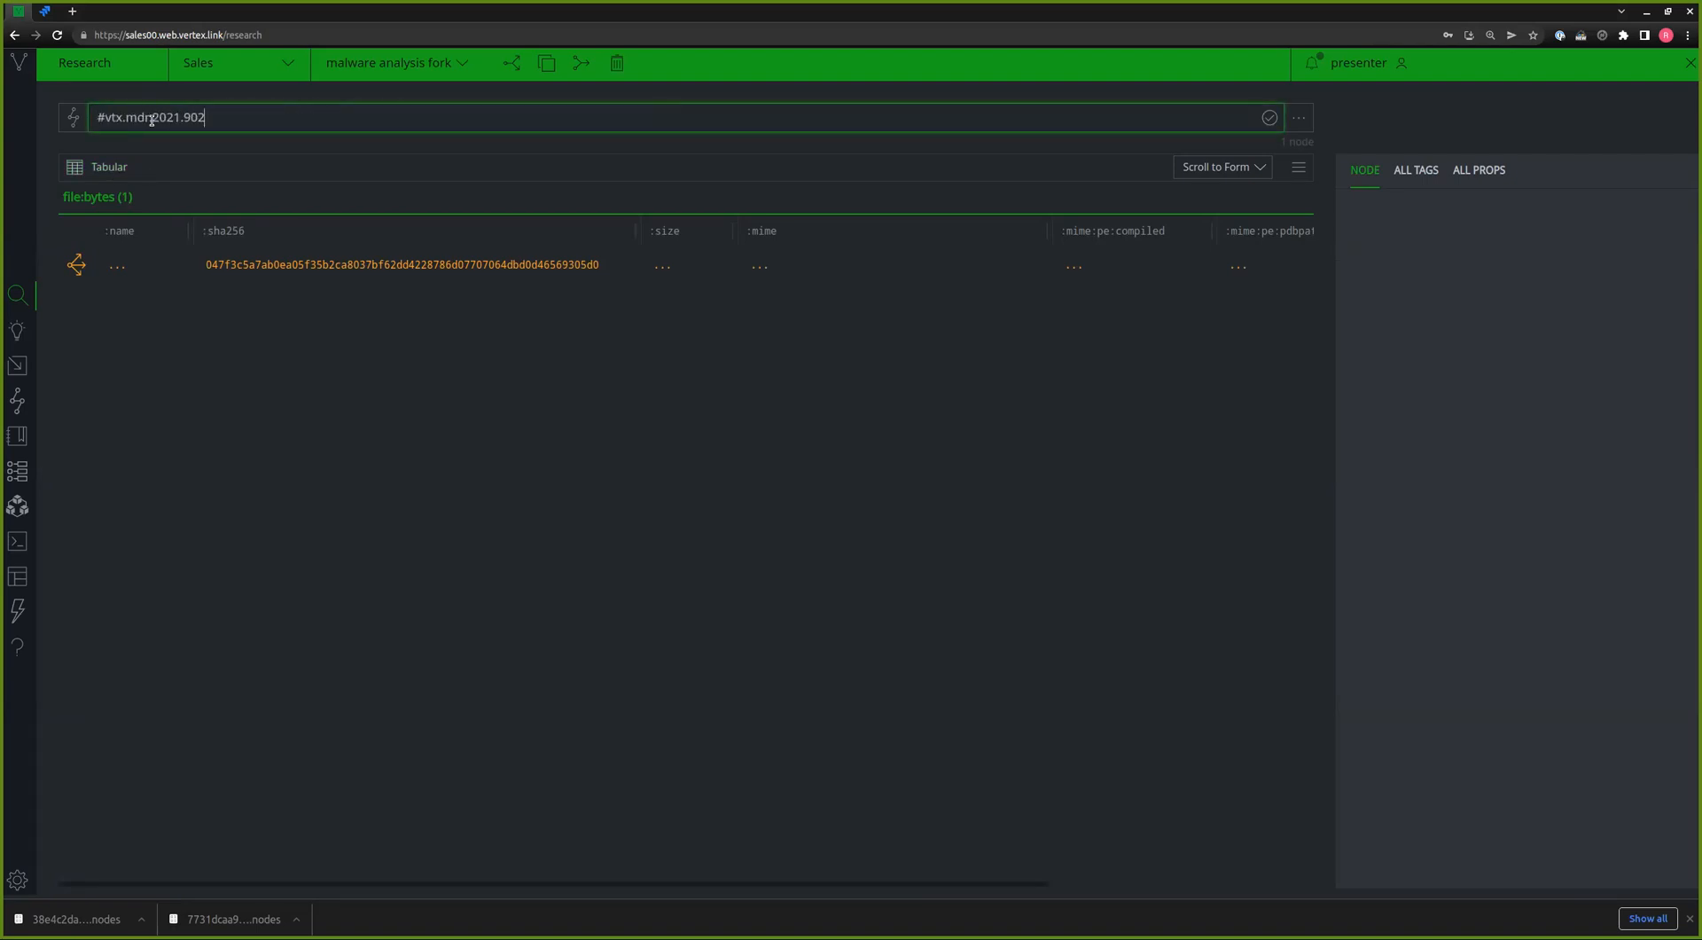
pyautogui.press('Return')
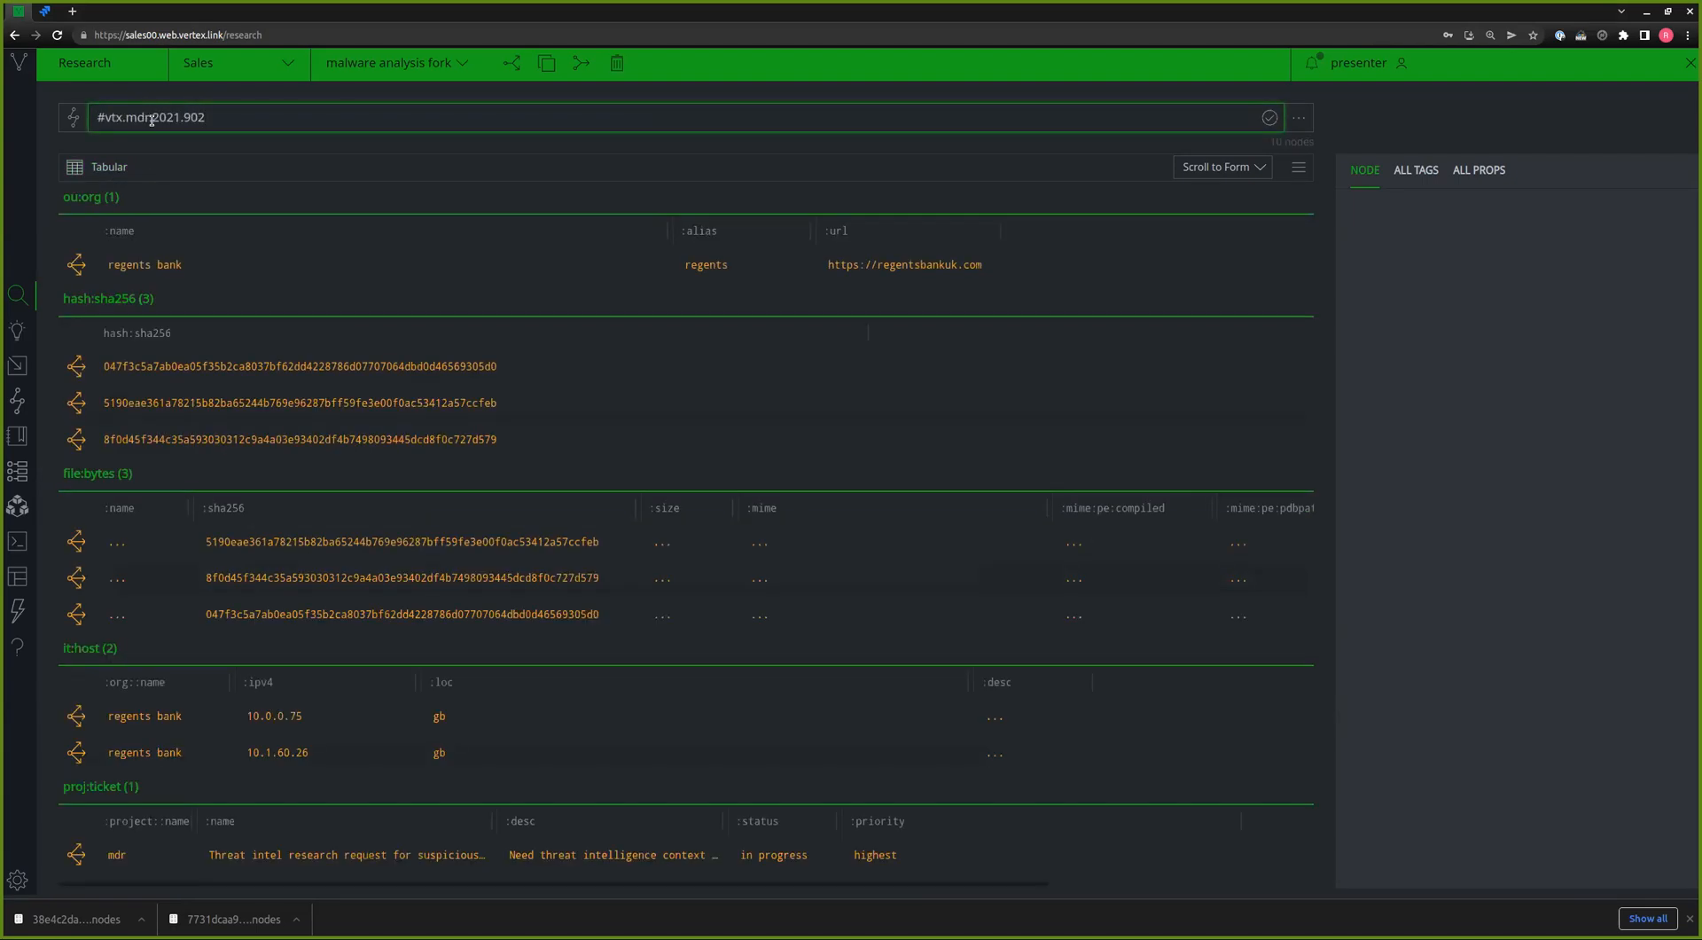
# - Select the three file:bytes nodes and run a multi-query that lists only those nodes
pyautogui.keyDown('shift'); pyautogui.click(517, 611); pyautogui.keyUp('shift')
pyautogui.rightClick(517, 611)
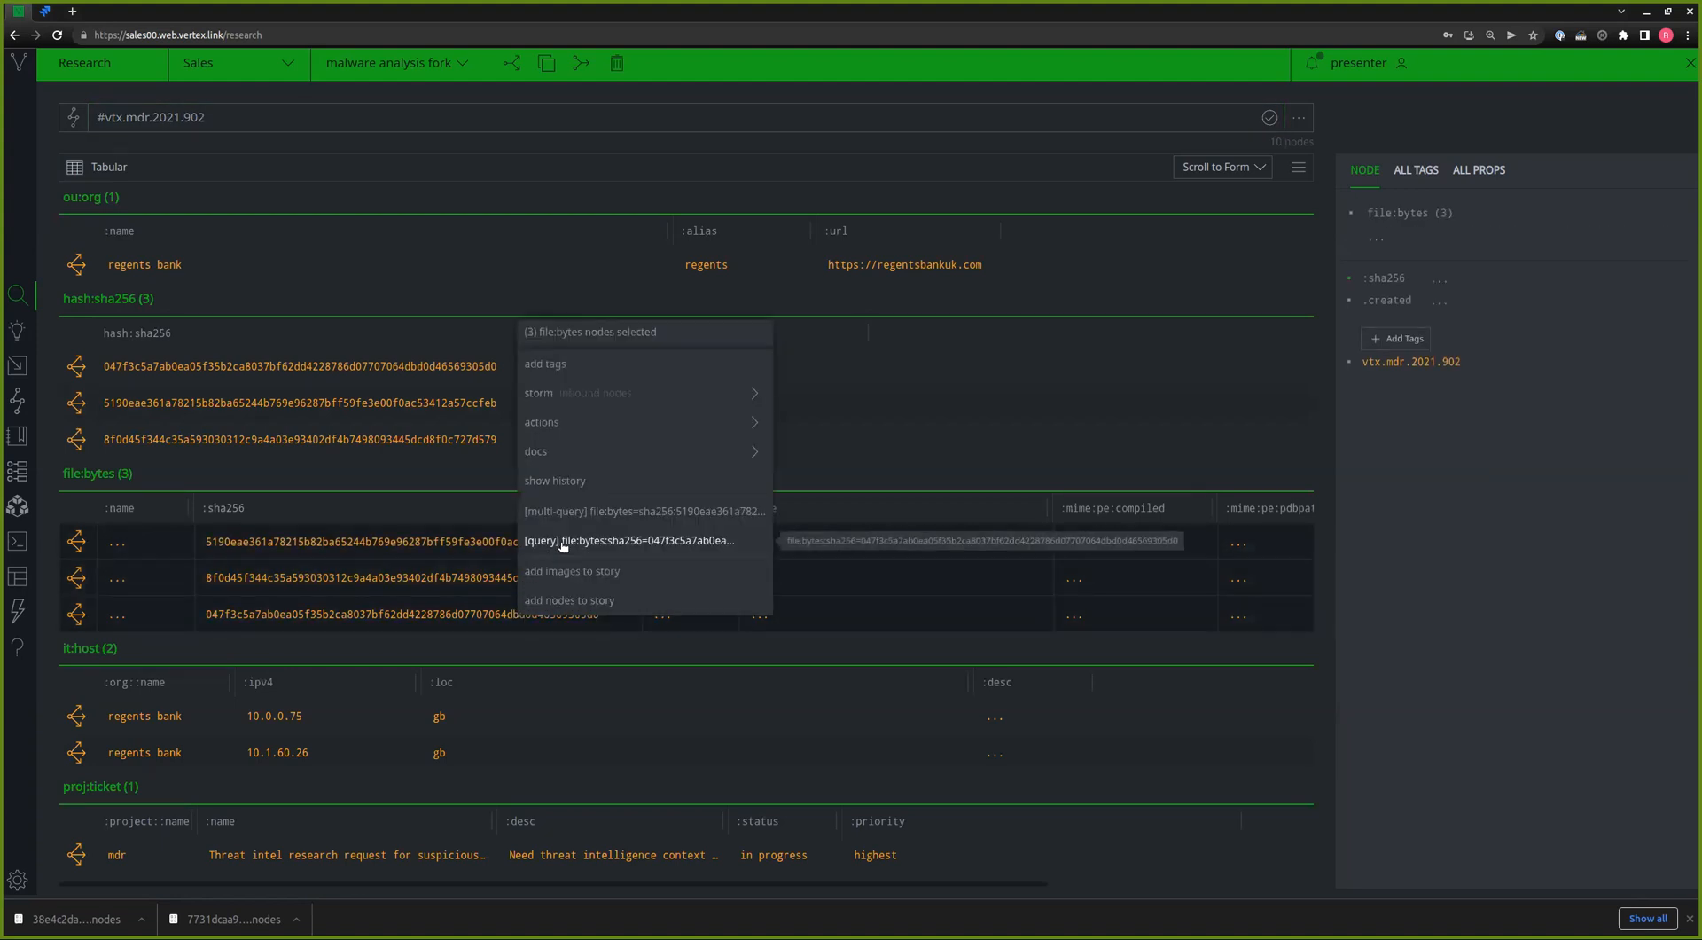
pyautogui.click(557, 511)
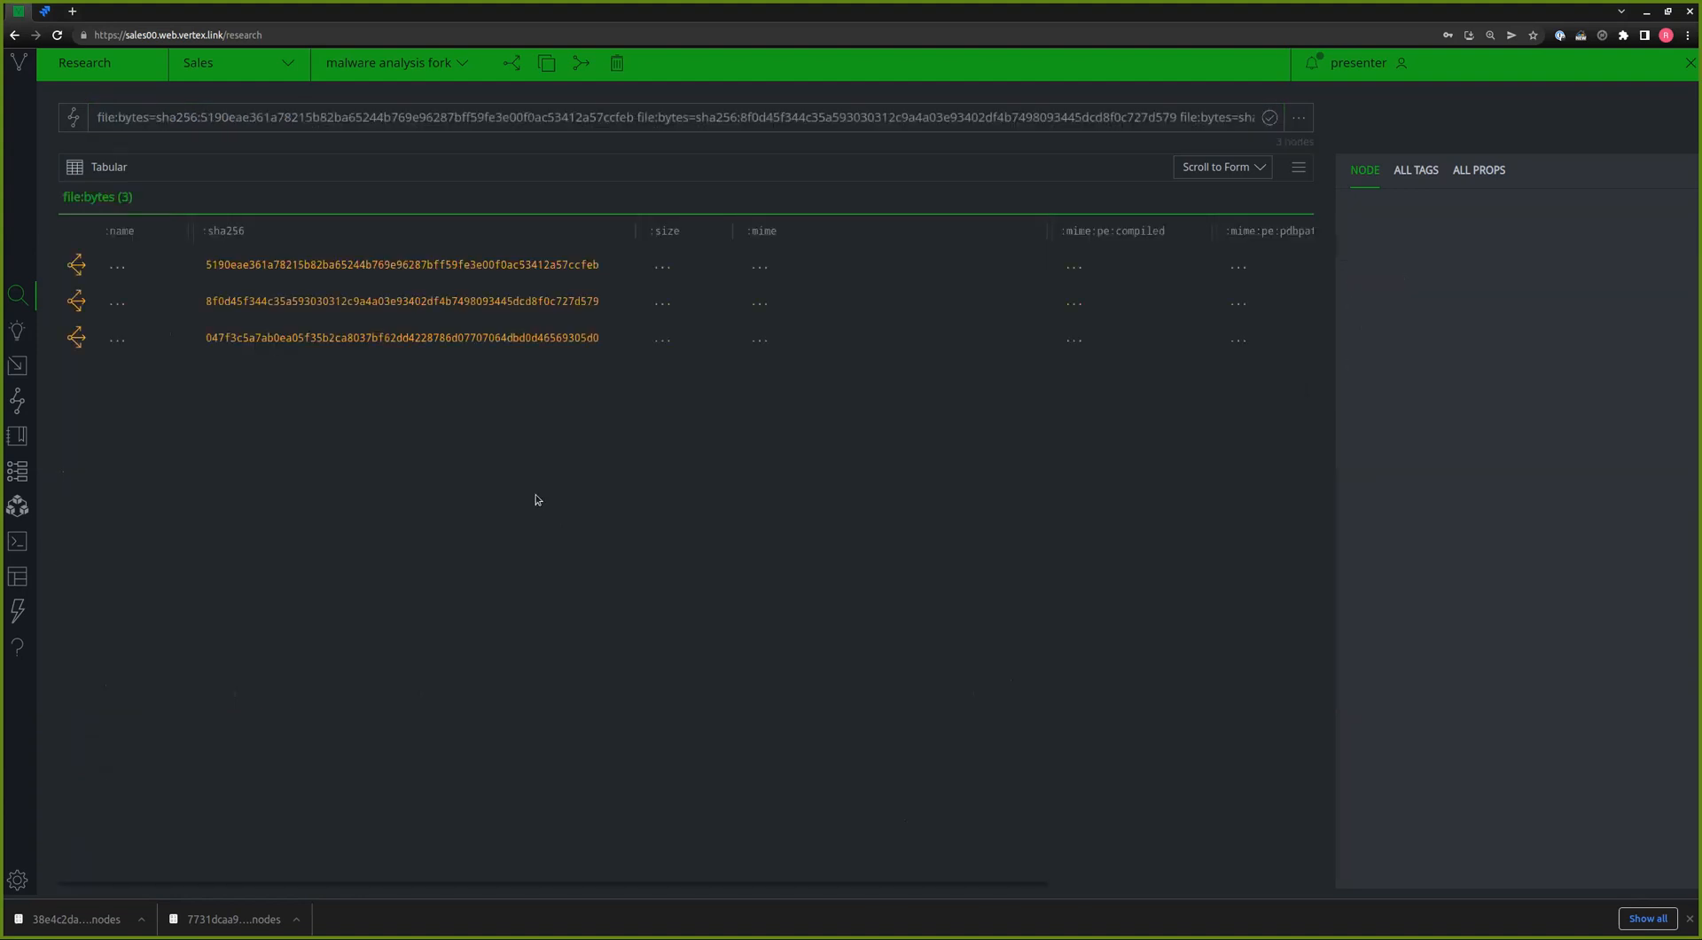
# - Inspect the properties and tags of the individual file:bytes nodes
pyautogui.click(359, 266)
pyautogui.click(373, 304)
pyautogui.click(376, 334)
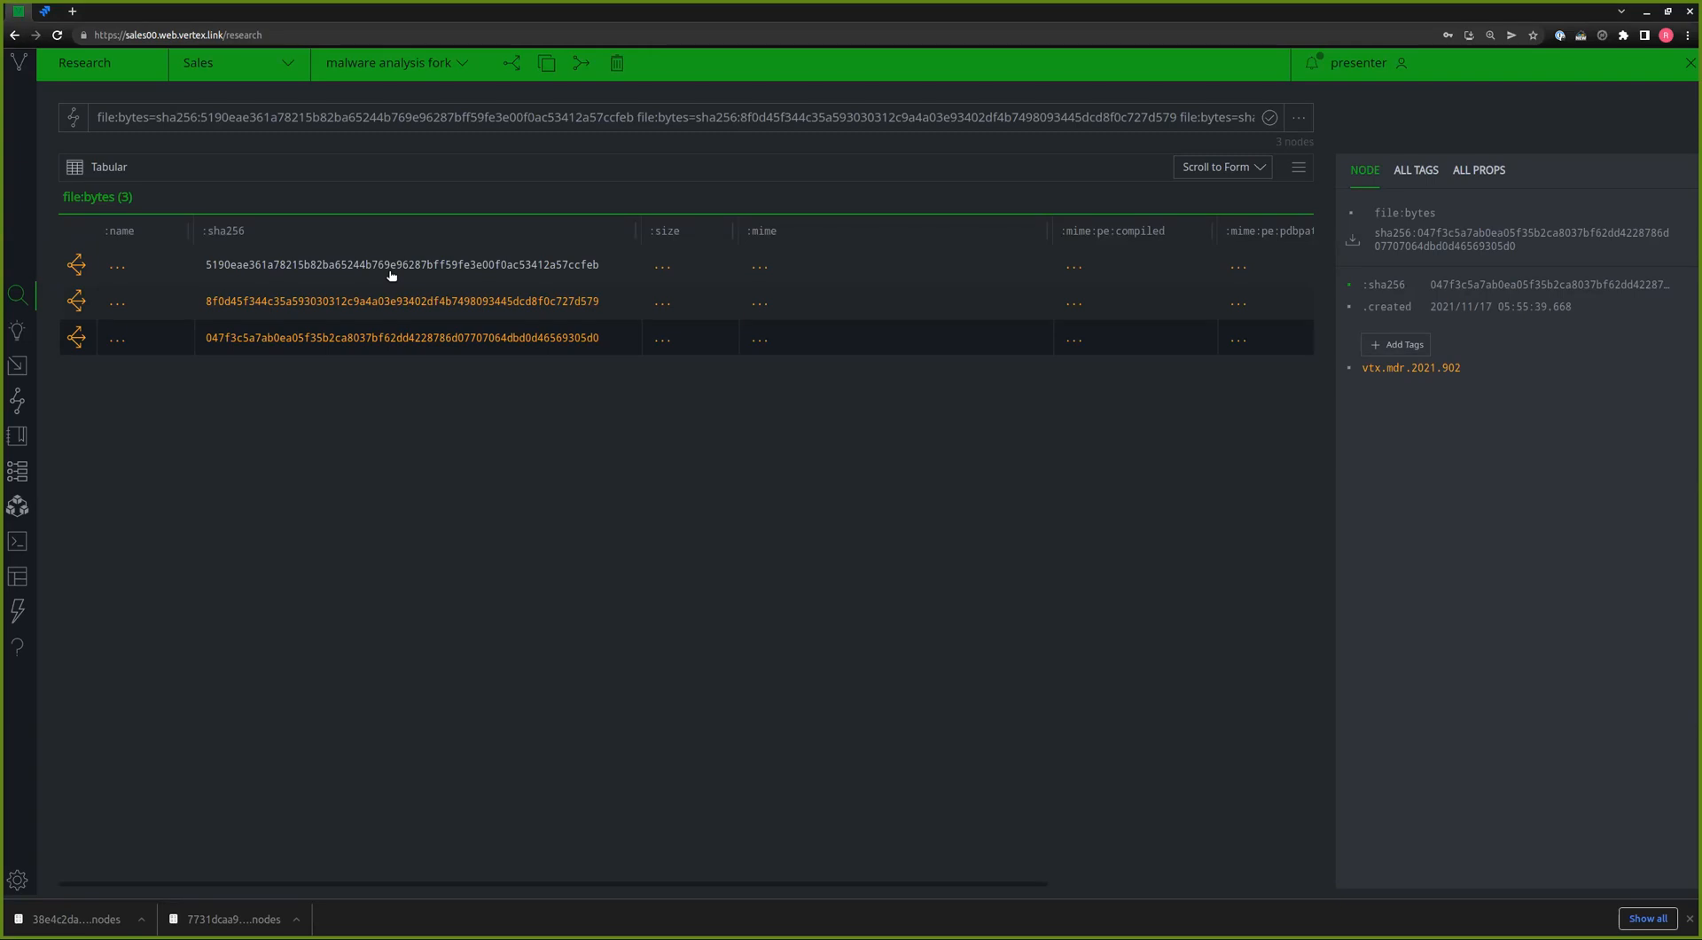
pyautogui.click(391, 275)
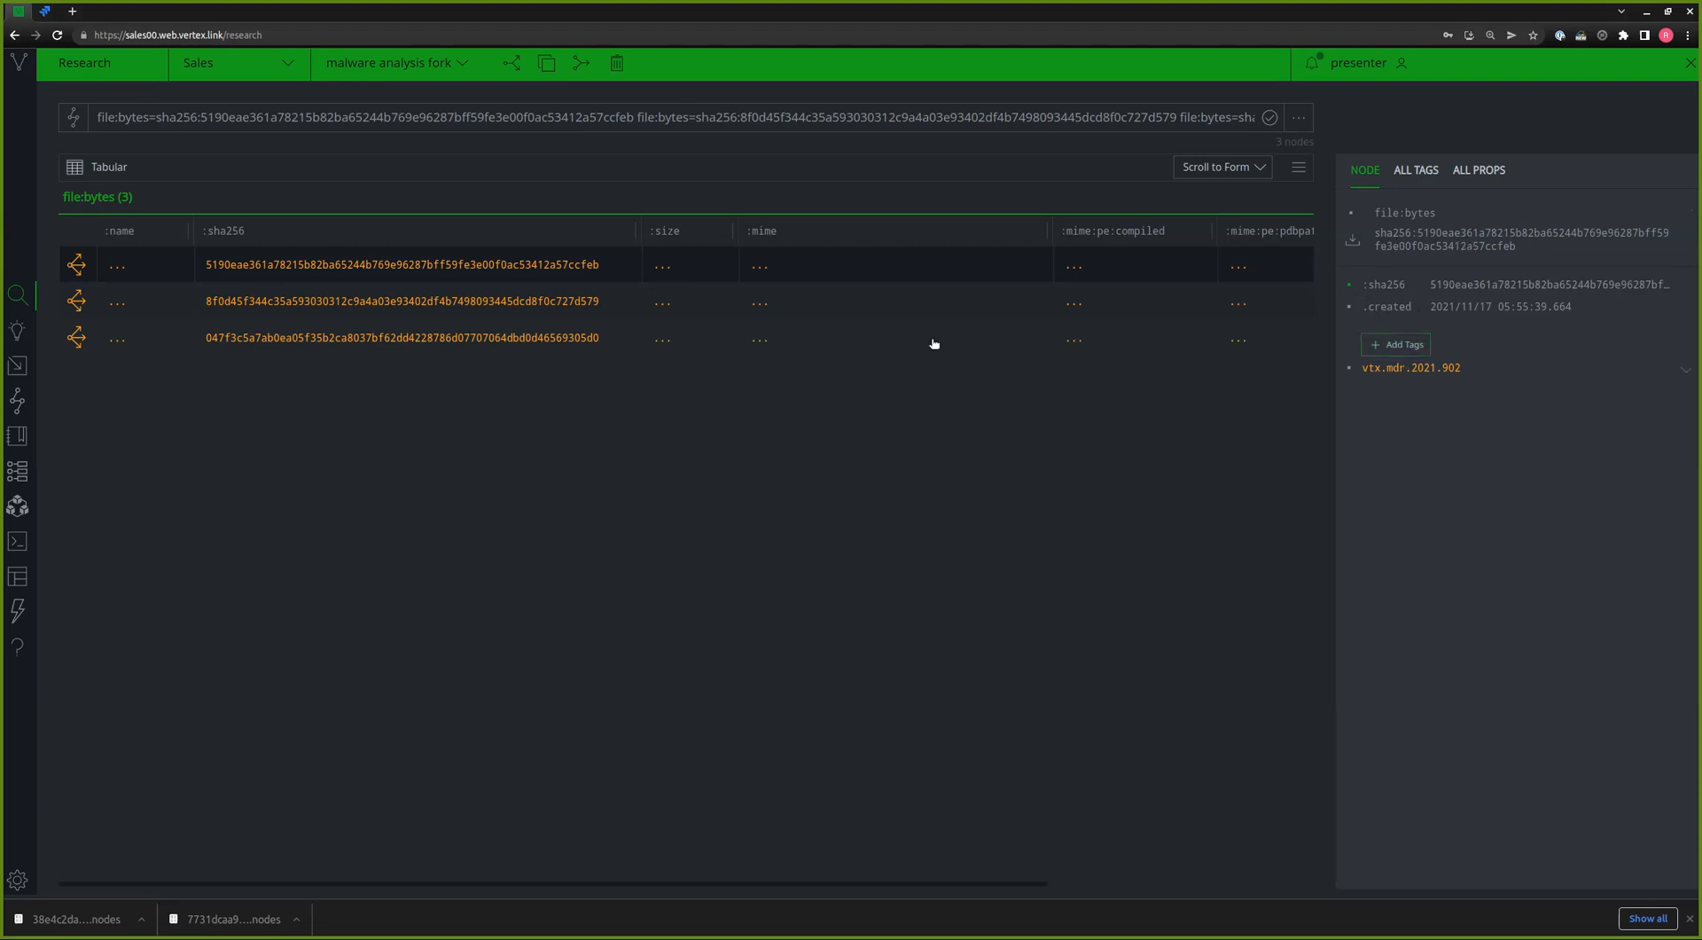
pyautogui.click(546, 301)
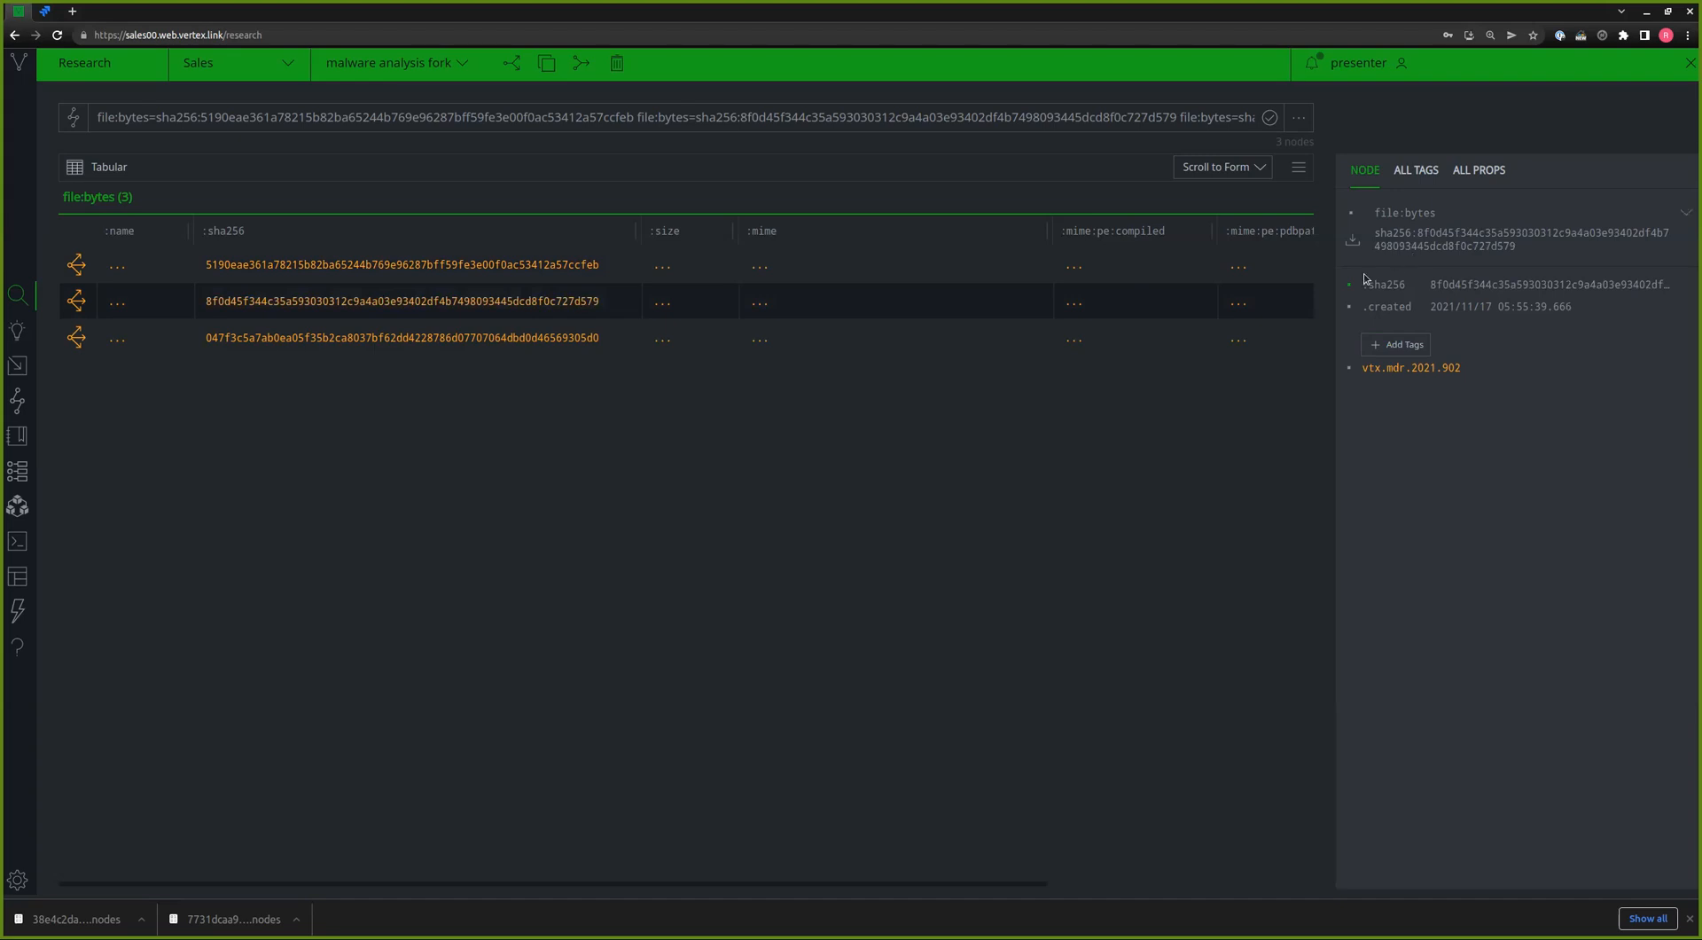
pyautogui.moveTo(1382, 303)
pyautogui.moveTo(1406, 376)
# - Explore the nodes connected to all three file:bytes nodes, inspect the hash:sha256 and it:fs:file results, and return to the original query
pyautogui.click(414, 266)
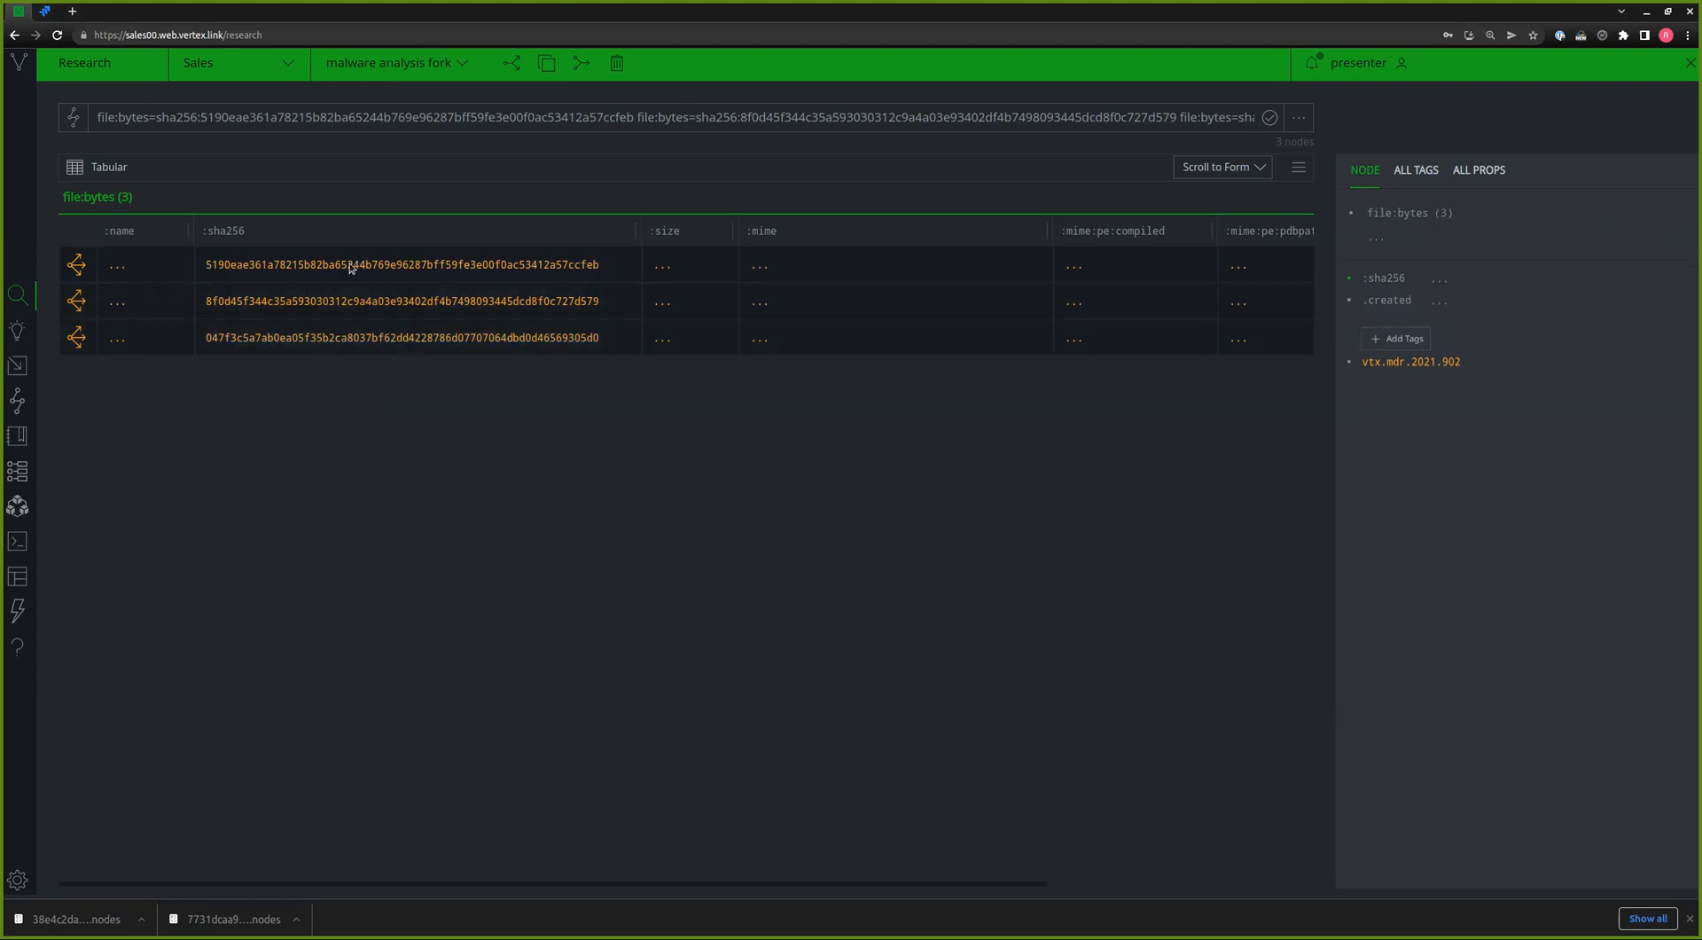
pyautogui.click(76, 264)
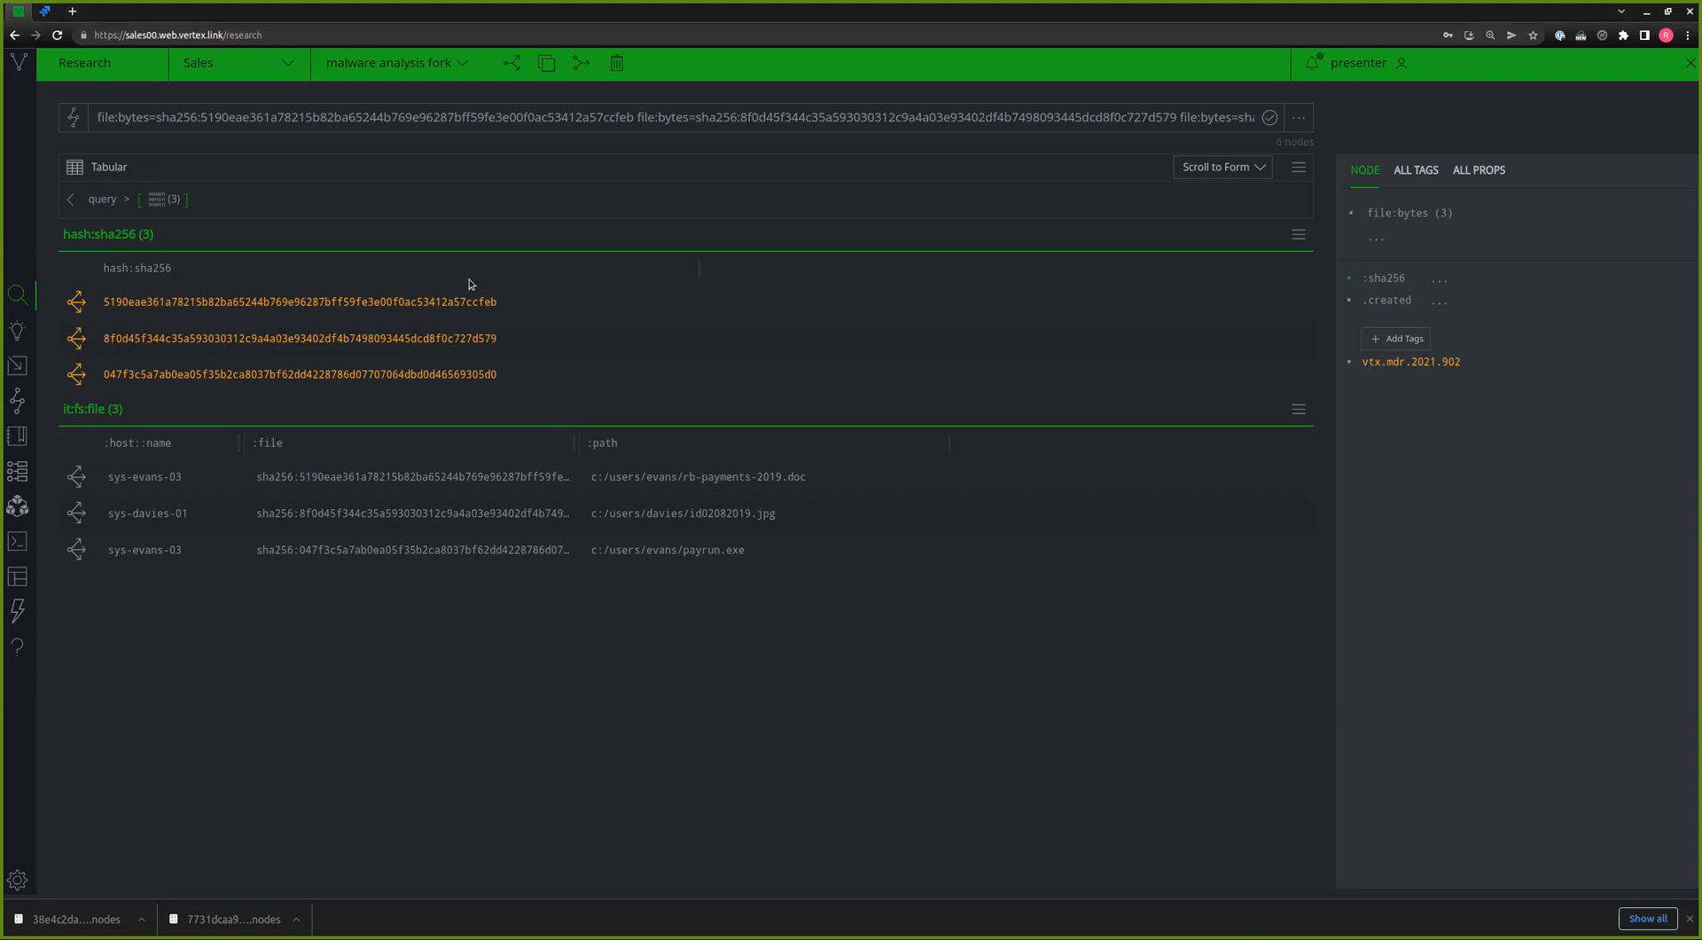
pyautogui.click(465, 304)
pyautogui.click(461, 338)
pyautogui.click(460, 371)
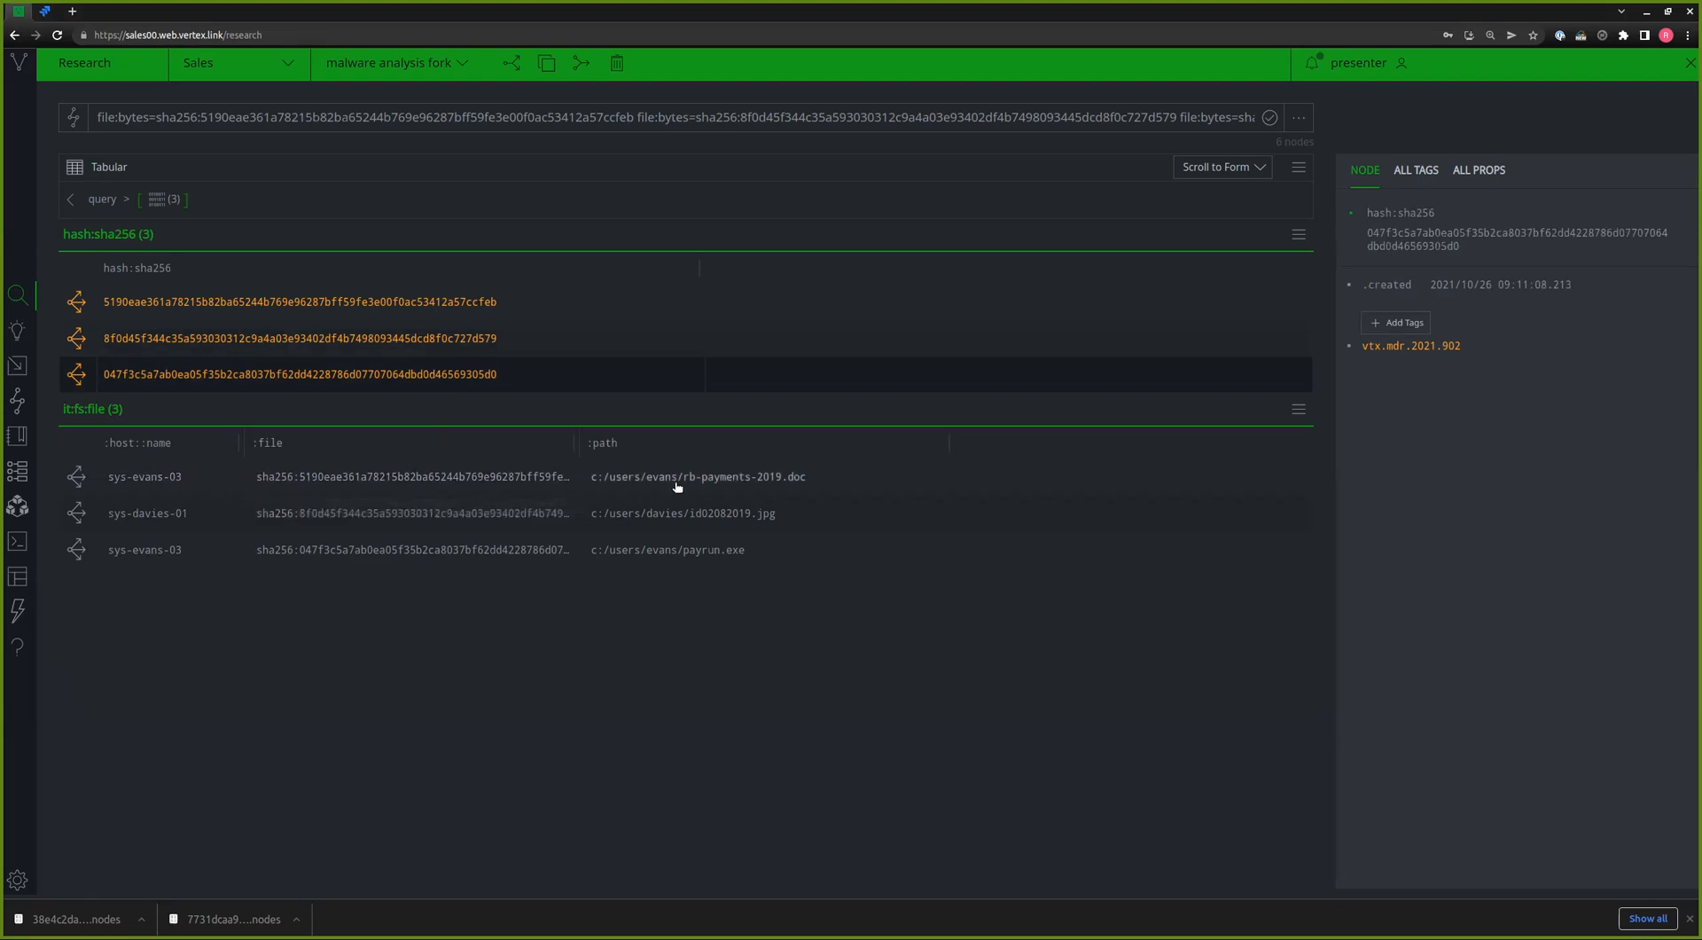
pyautogui.click(310, 484)
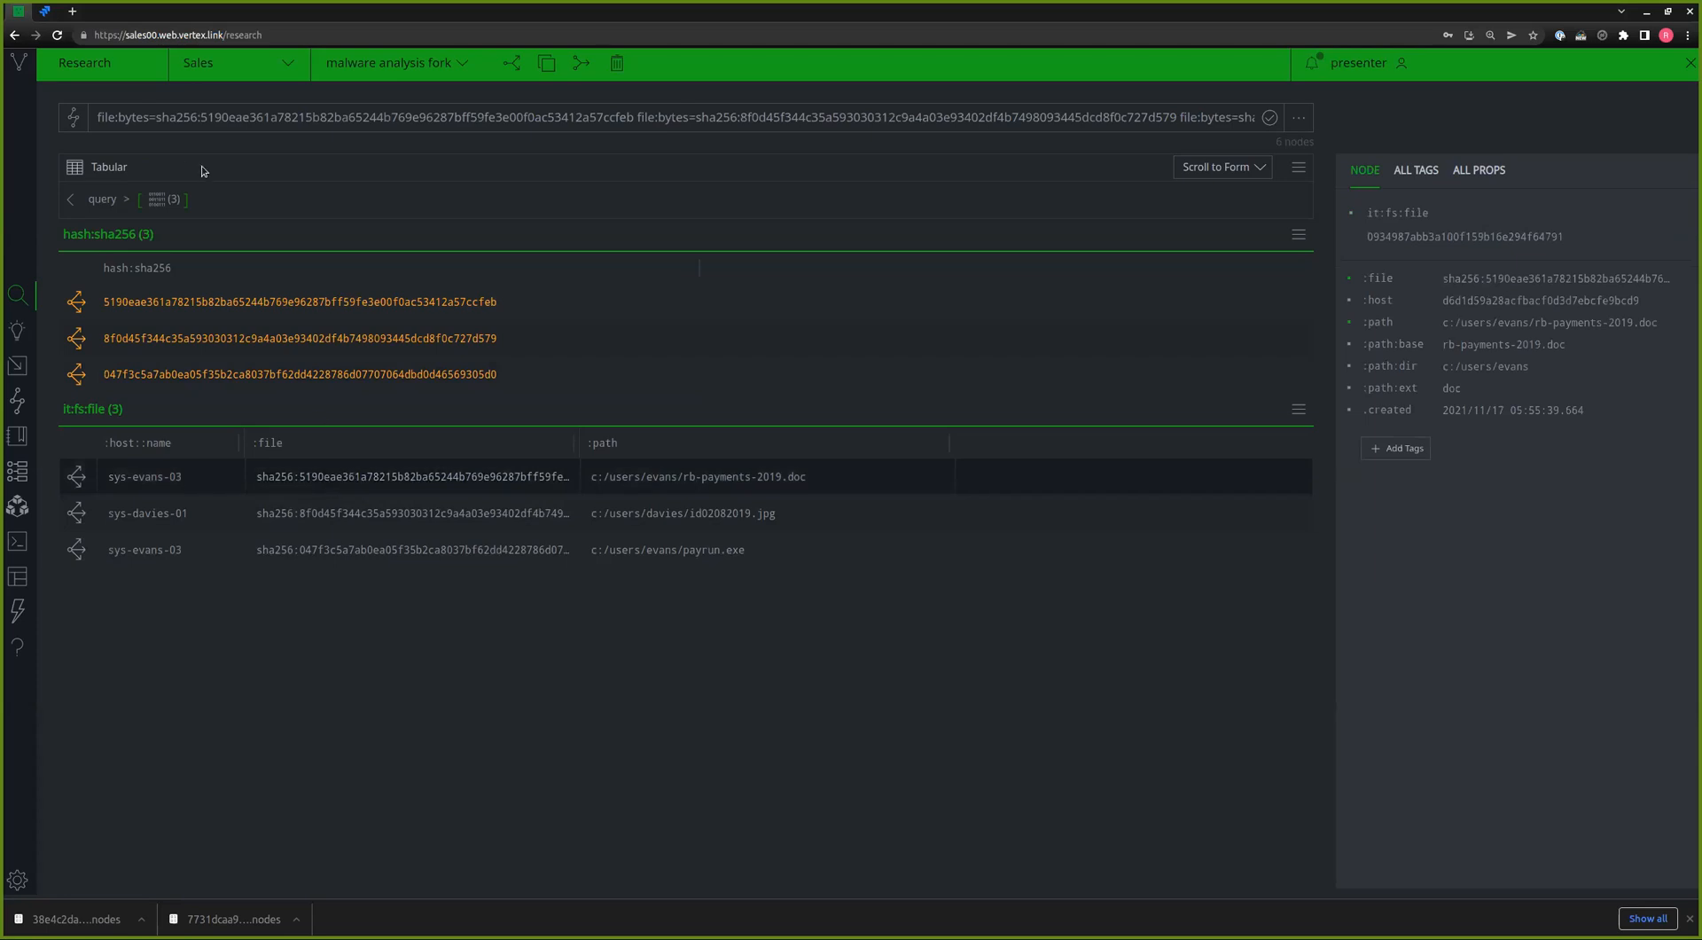
pyautogui.click(103, 199)
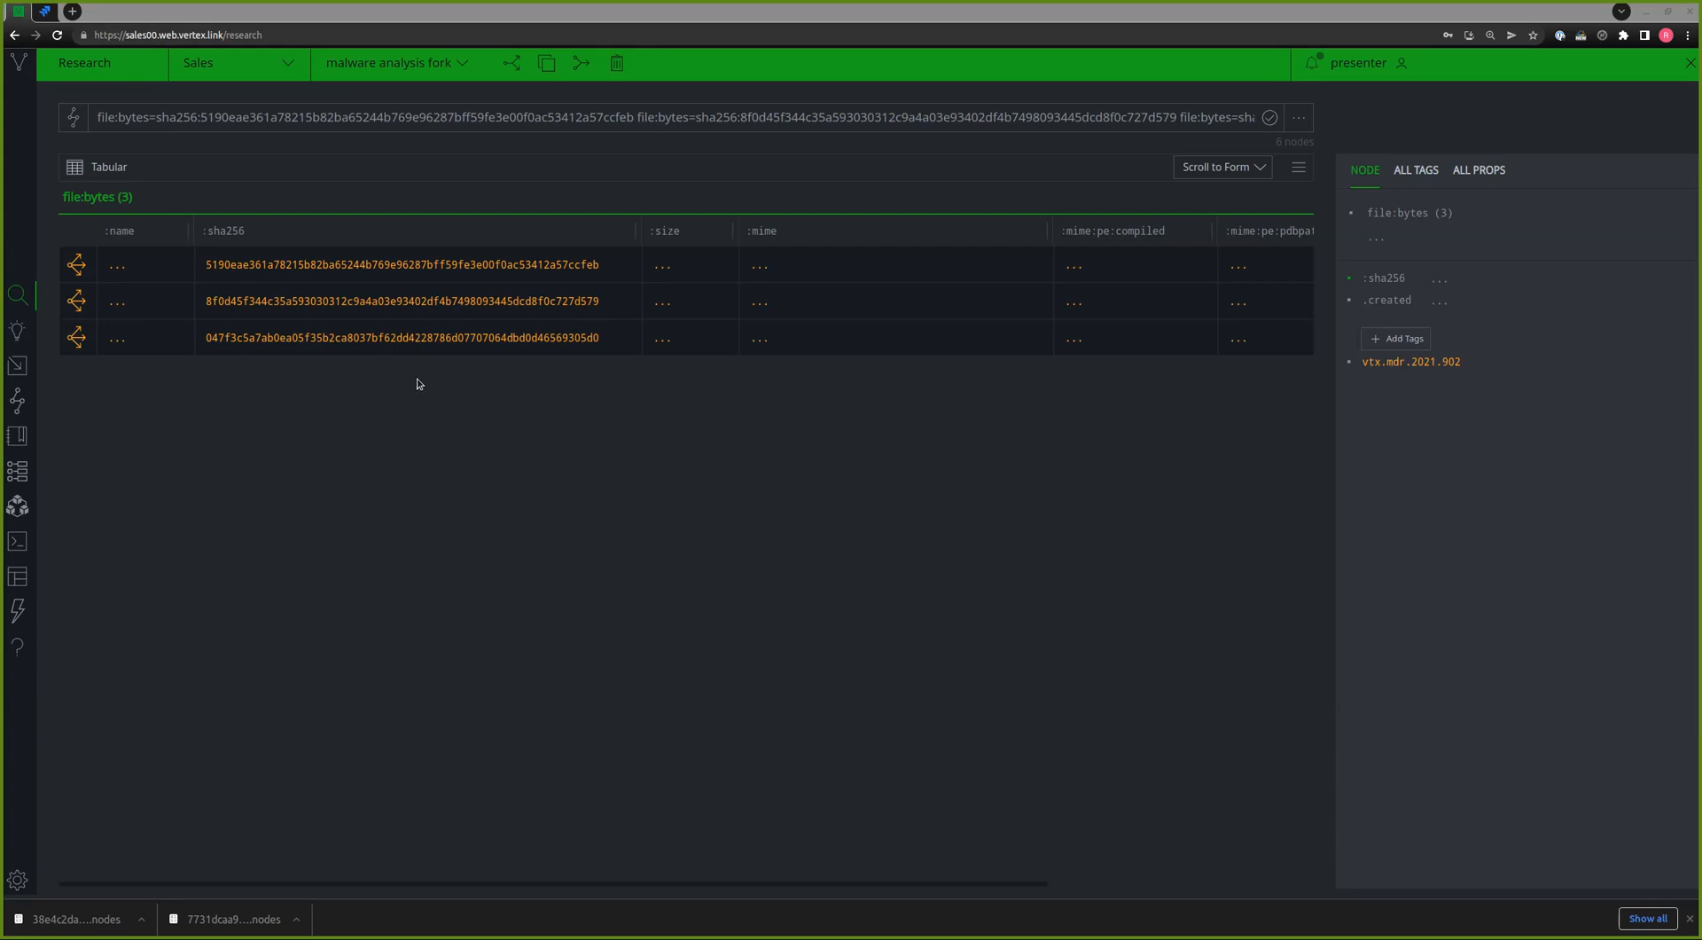
# - Run the fileparser action on the three selected file:bytes nodes
pyautogui.rightClick(362, 278)
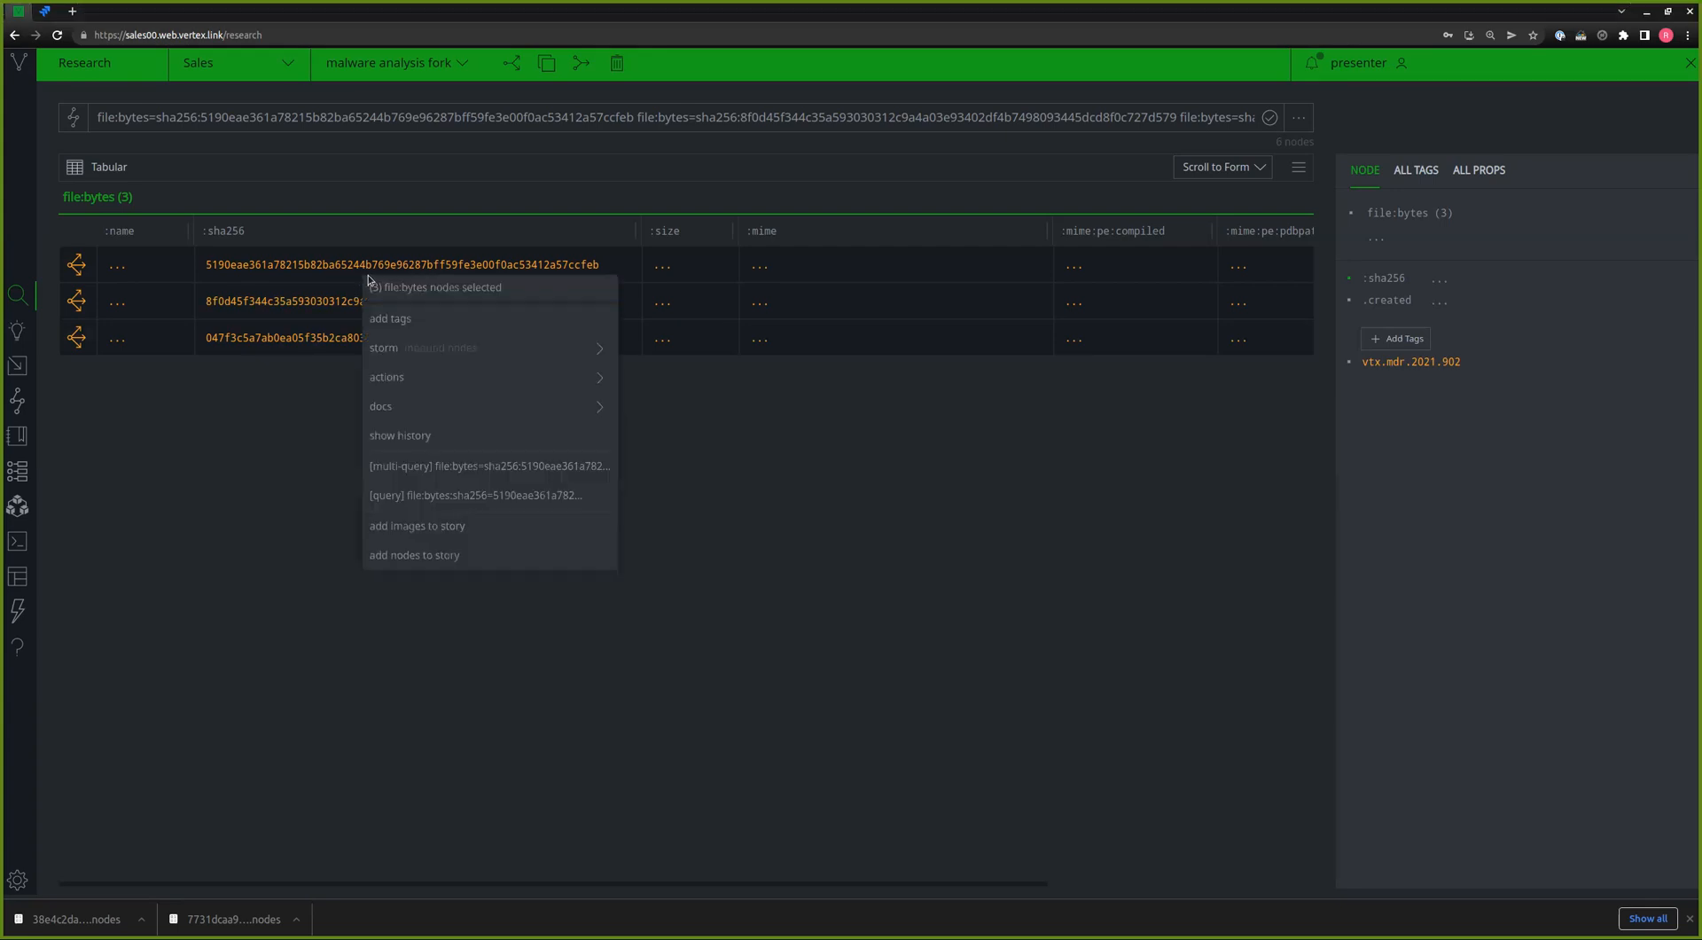
pyautogui.moveTo(393, 375)
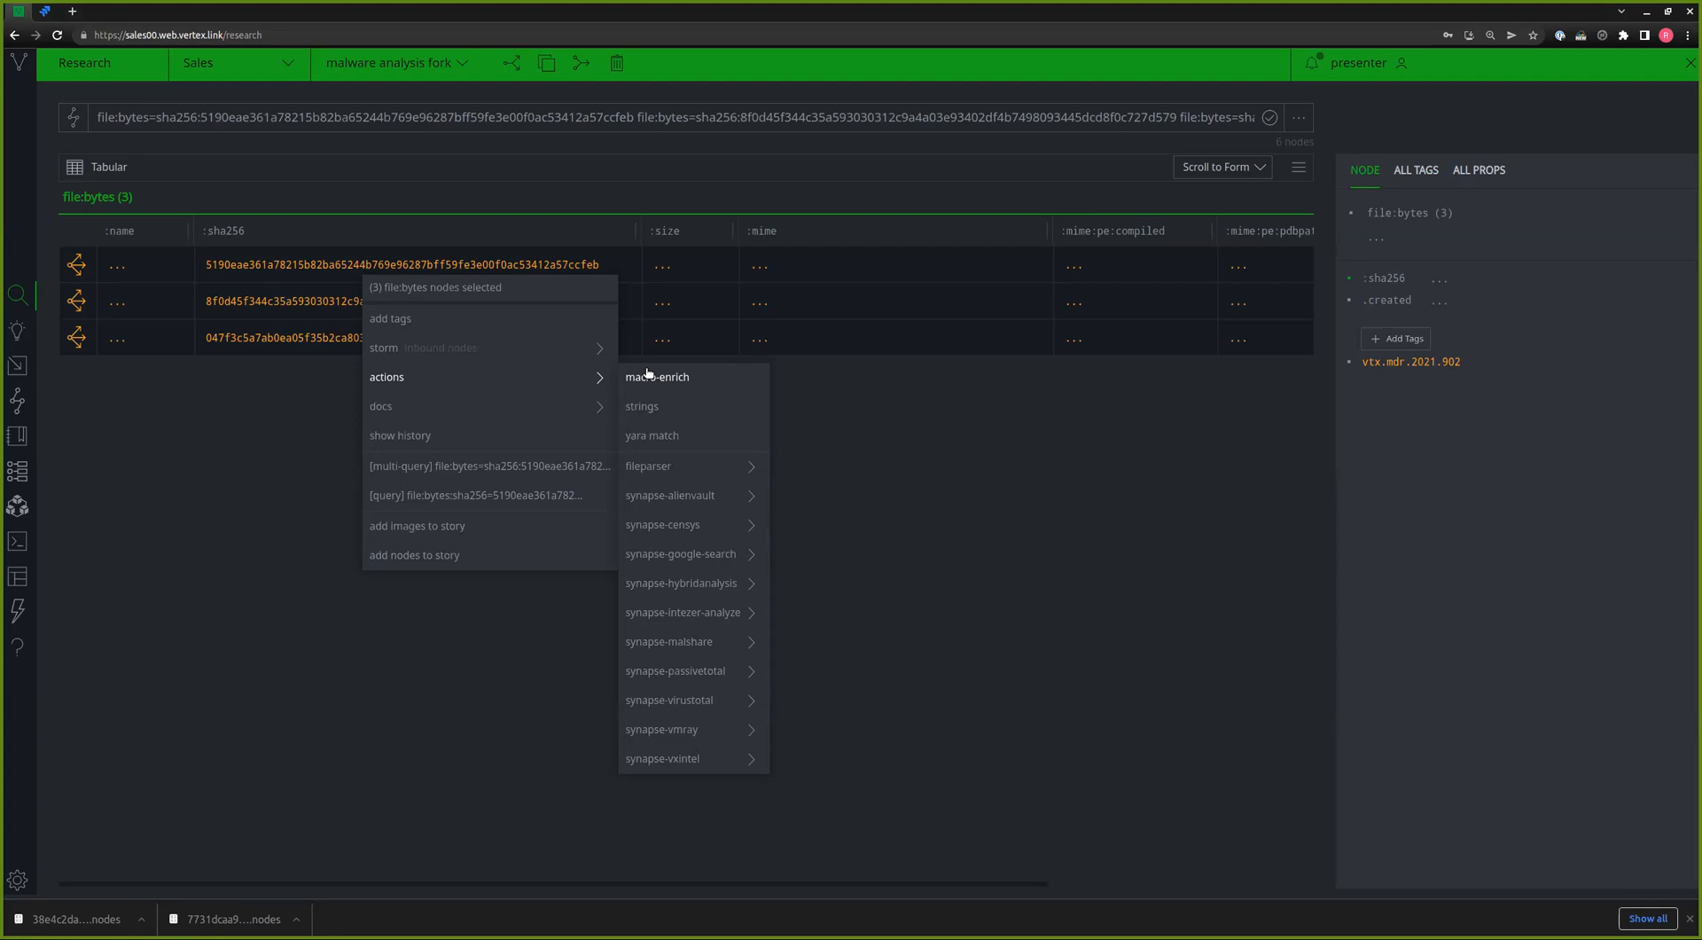
pyautogui.moveTo(659, 469)
pyautogui.click(790, 466)
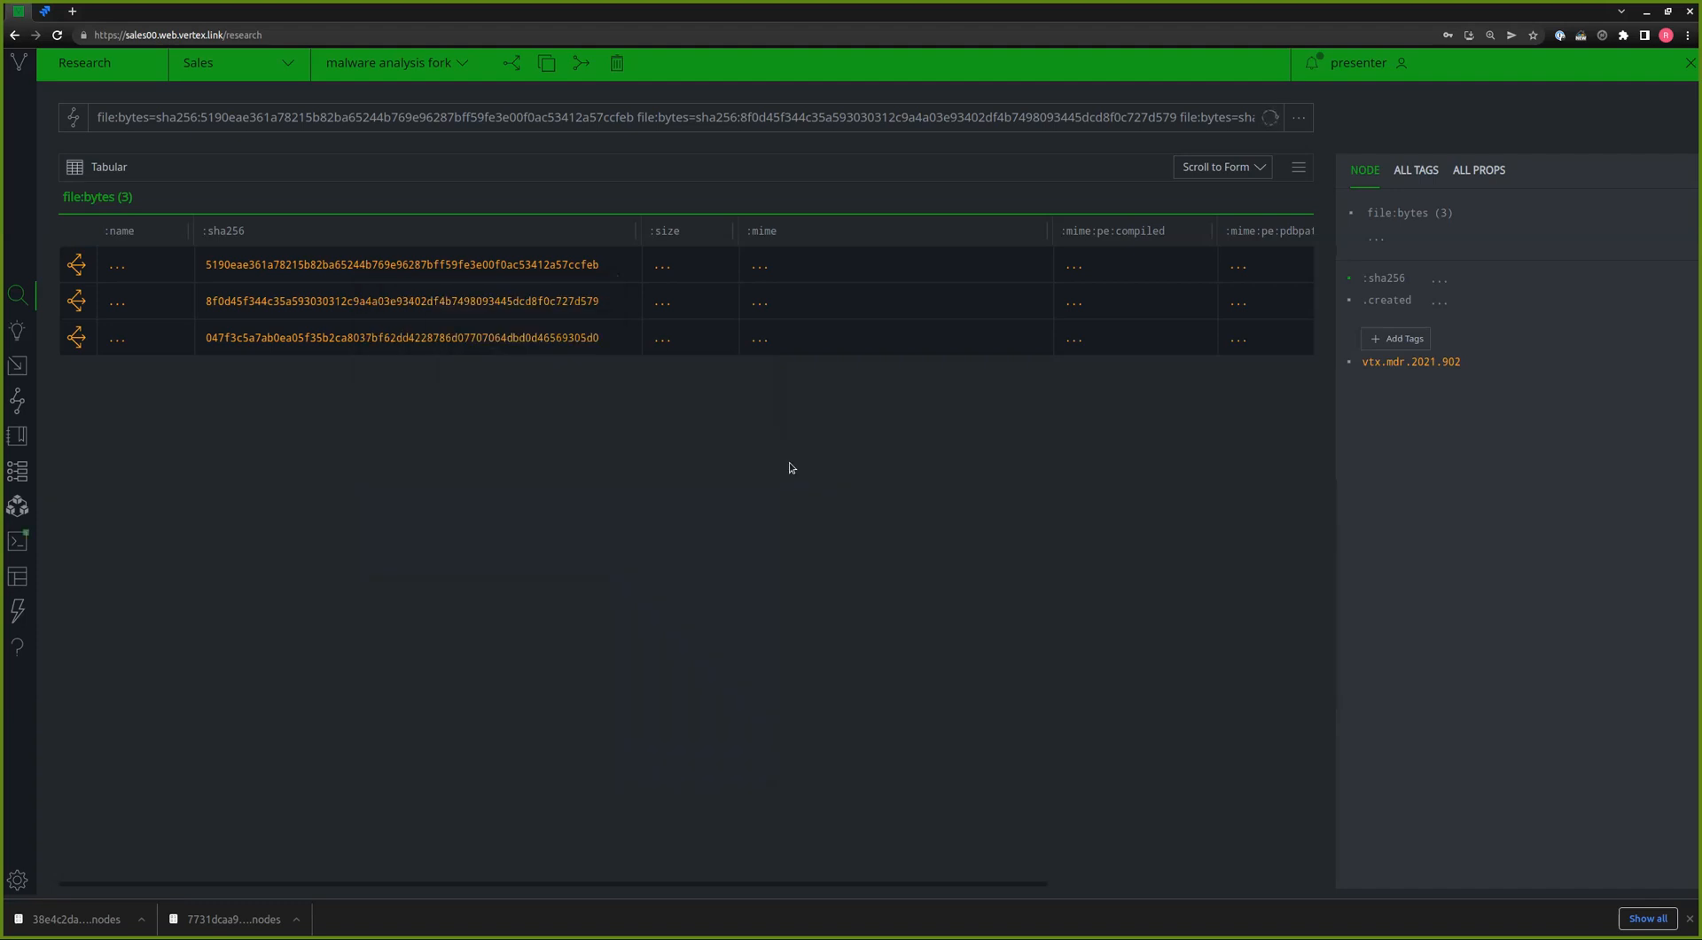
# - Review the list of installed Rapid Power-Ups and return to the research results
pyautogui.click(18, 611)
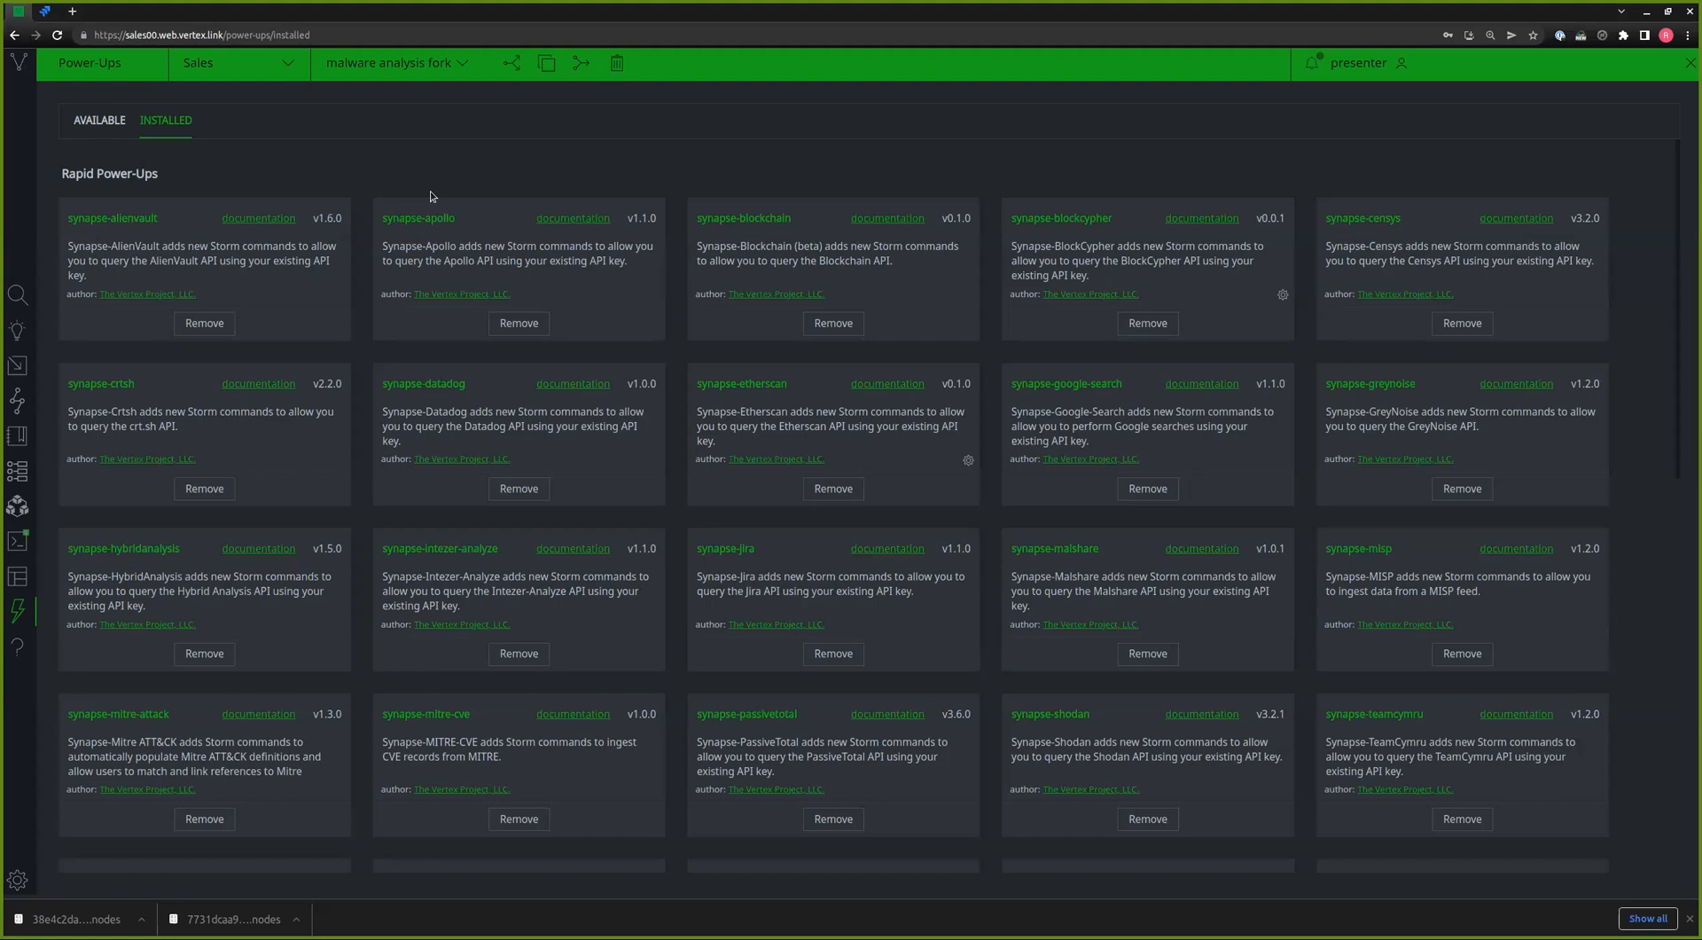
pyautogui.click(25, 303)
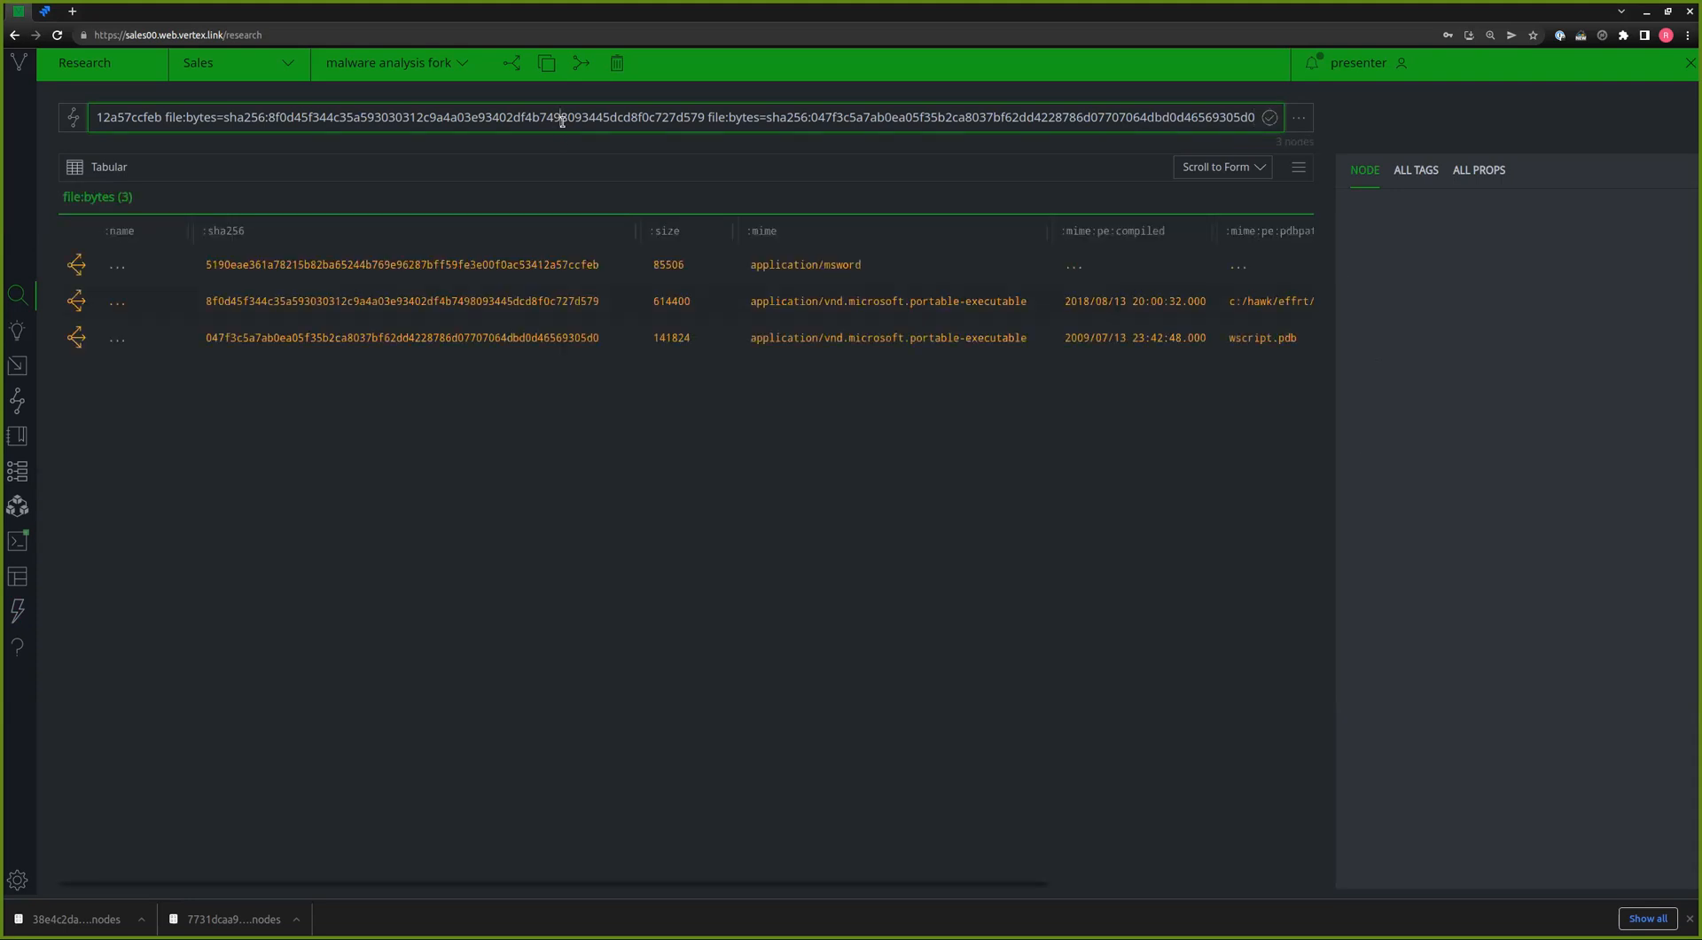
# - Inspect the parsed metadata properties of each of the three file:bytes nodes
pyautogui.click(585, 265)
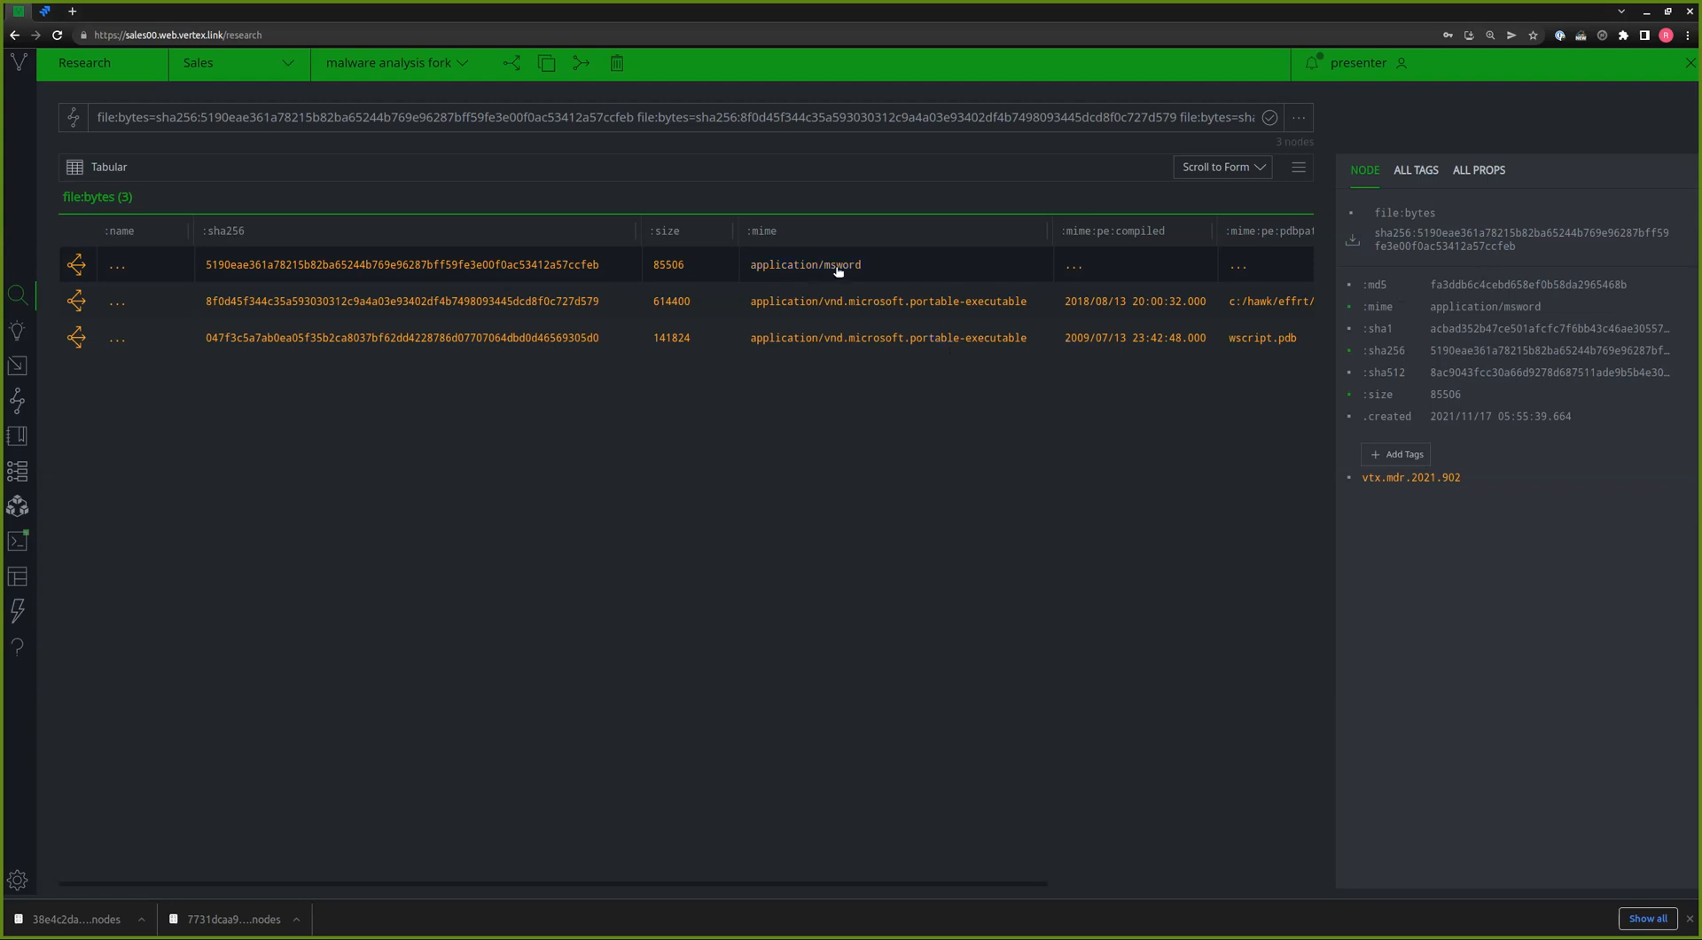
pyautogui.click(887, 304)
pyautogui.click(886, 334)
pyautogui.click(883, 277)
# - Query for all file:bytes nodes that share the 8f0d45f3 executable's PE compile time of 2018/08/13 20:00:32.000
pyautogui.click(1165, 303)
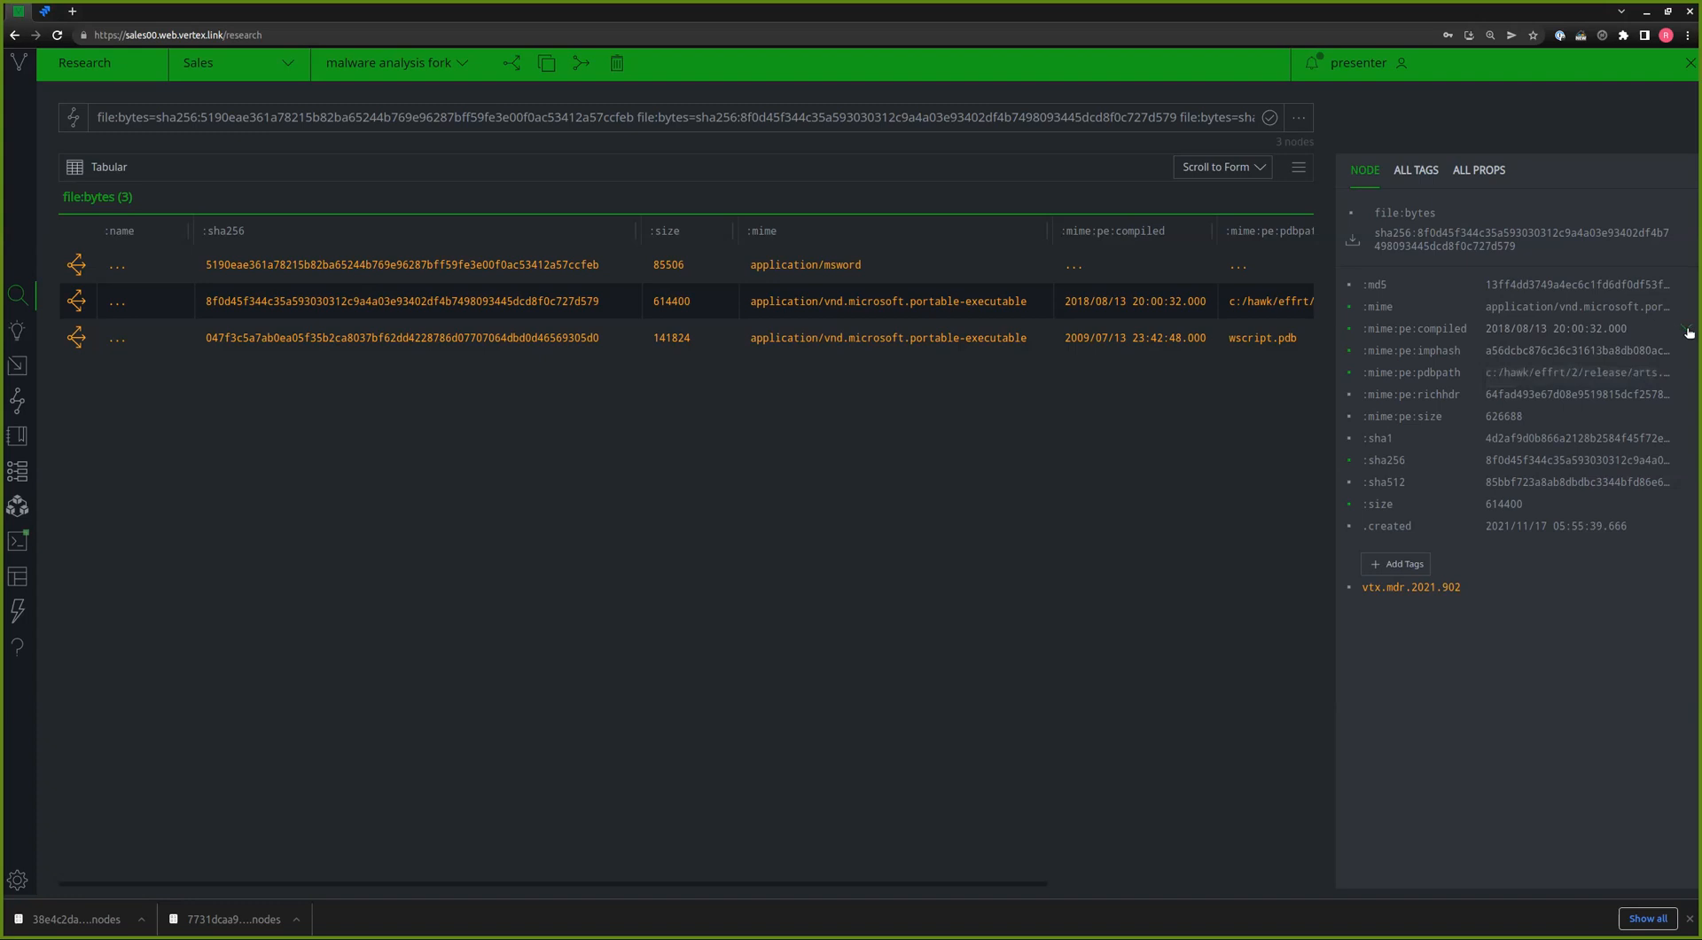
pyautogui.click(1687, 328)
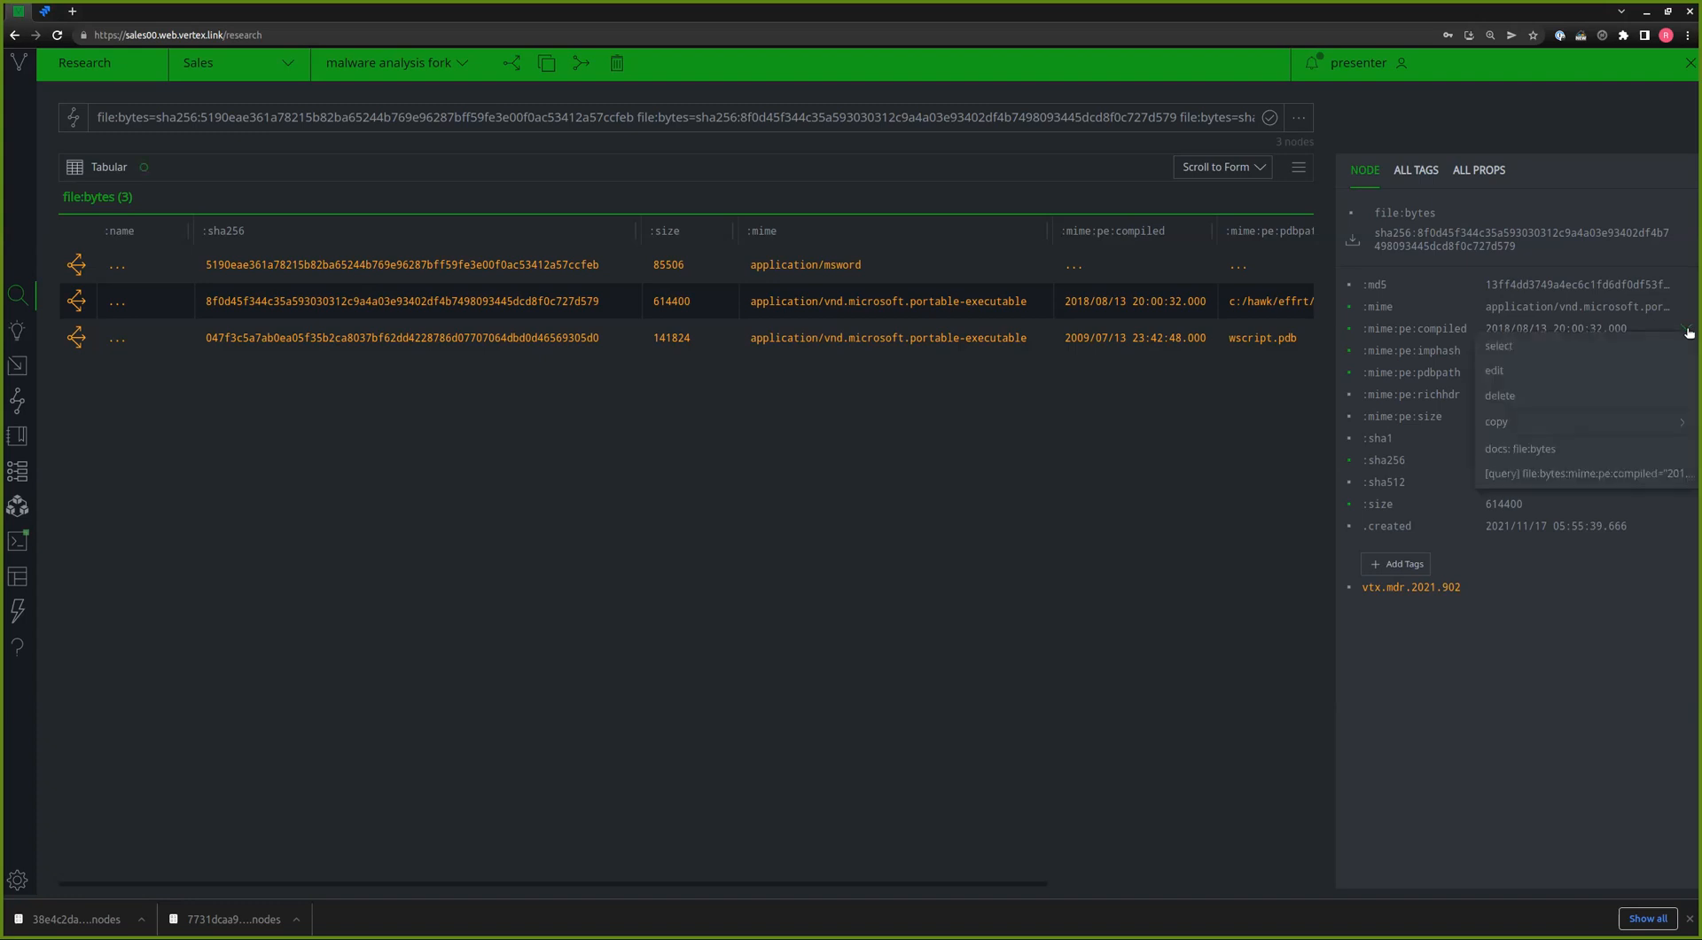
pyautogui.click(1541, 475)
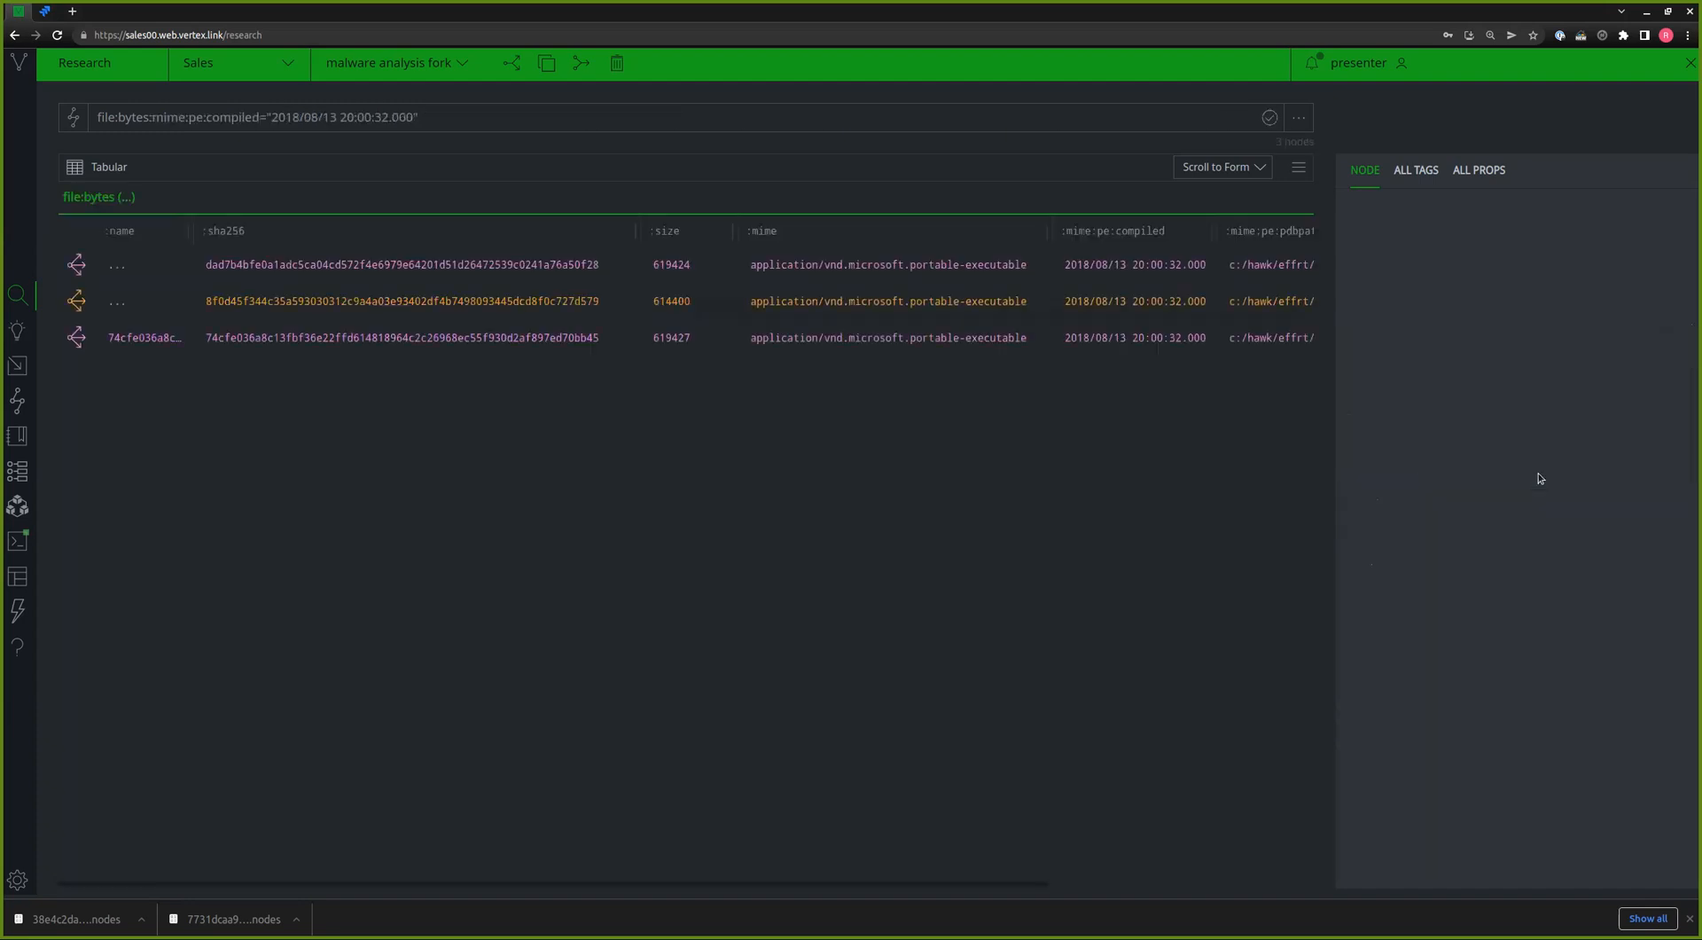
# - Inspect the properties and threat tags of each file matching the compile-time query, including the rep.netscout.cobaltgroup tag definition
pyautogui.tripleClick(393, 118)
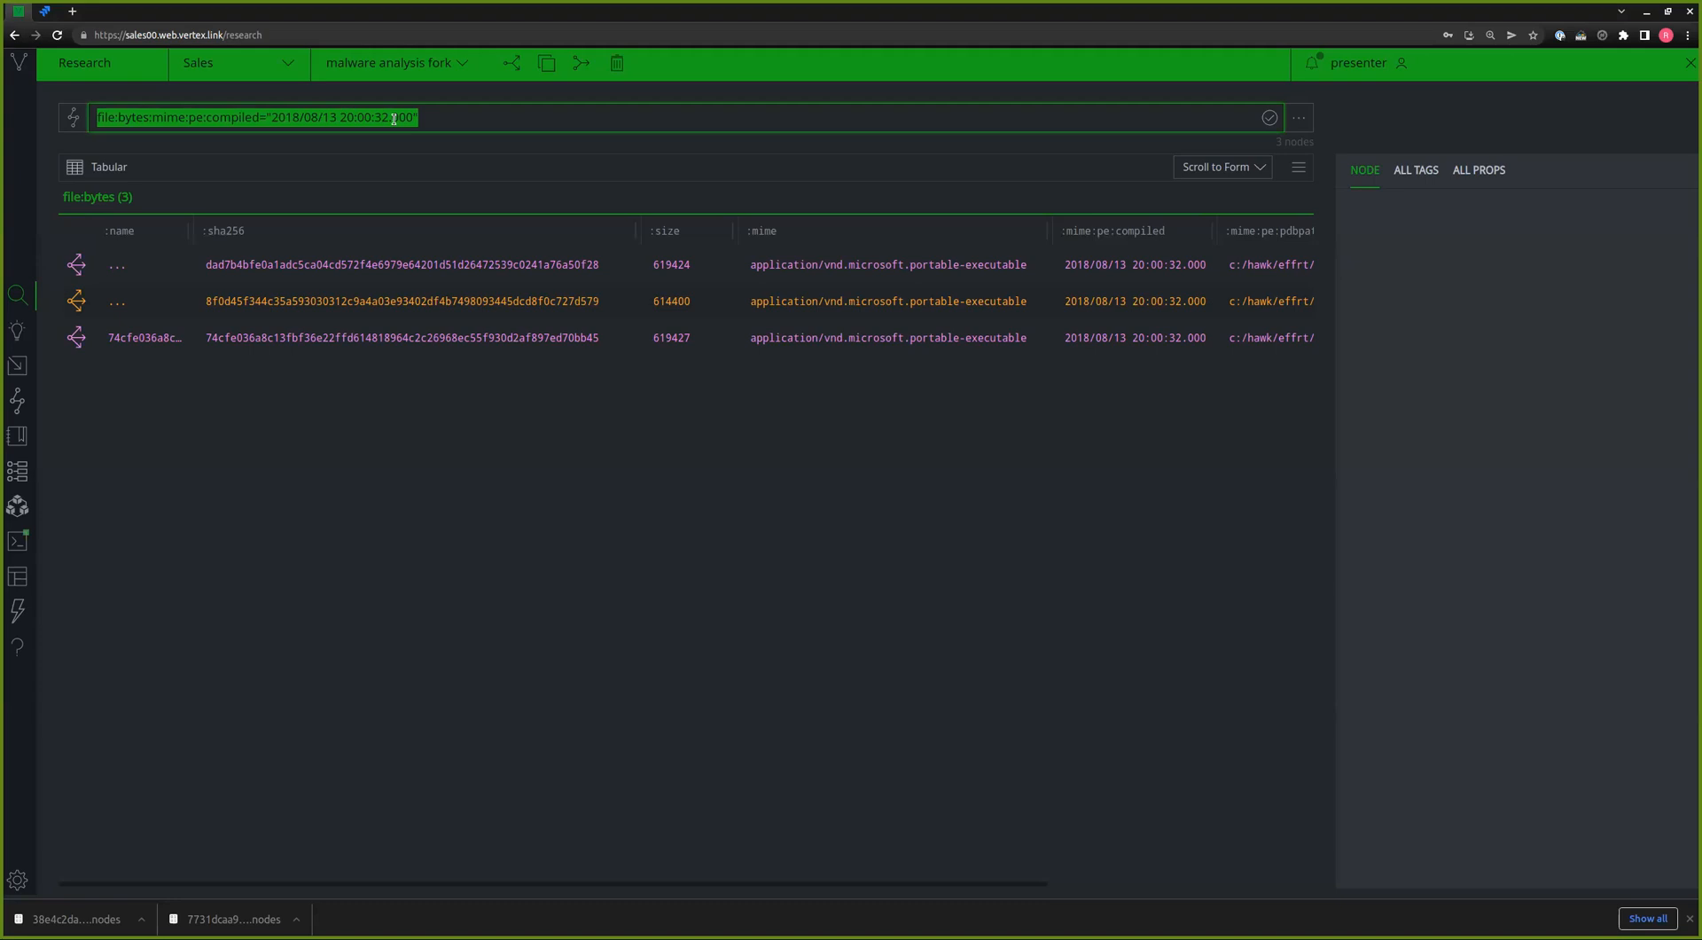
pyautogui.click(446, 259)
pyautogui.click(446, 259)
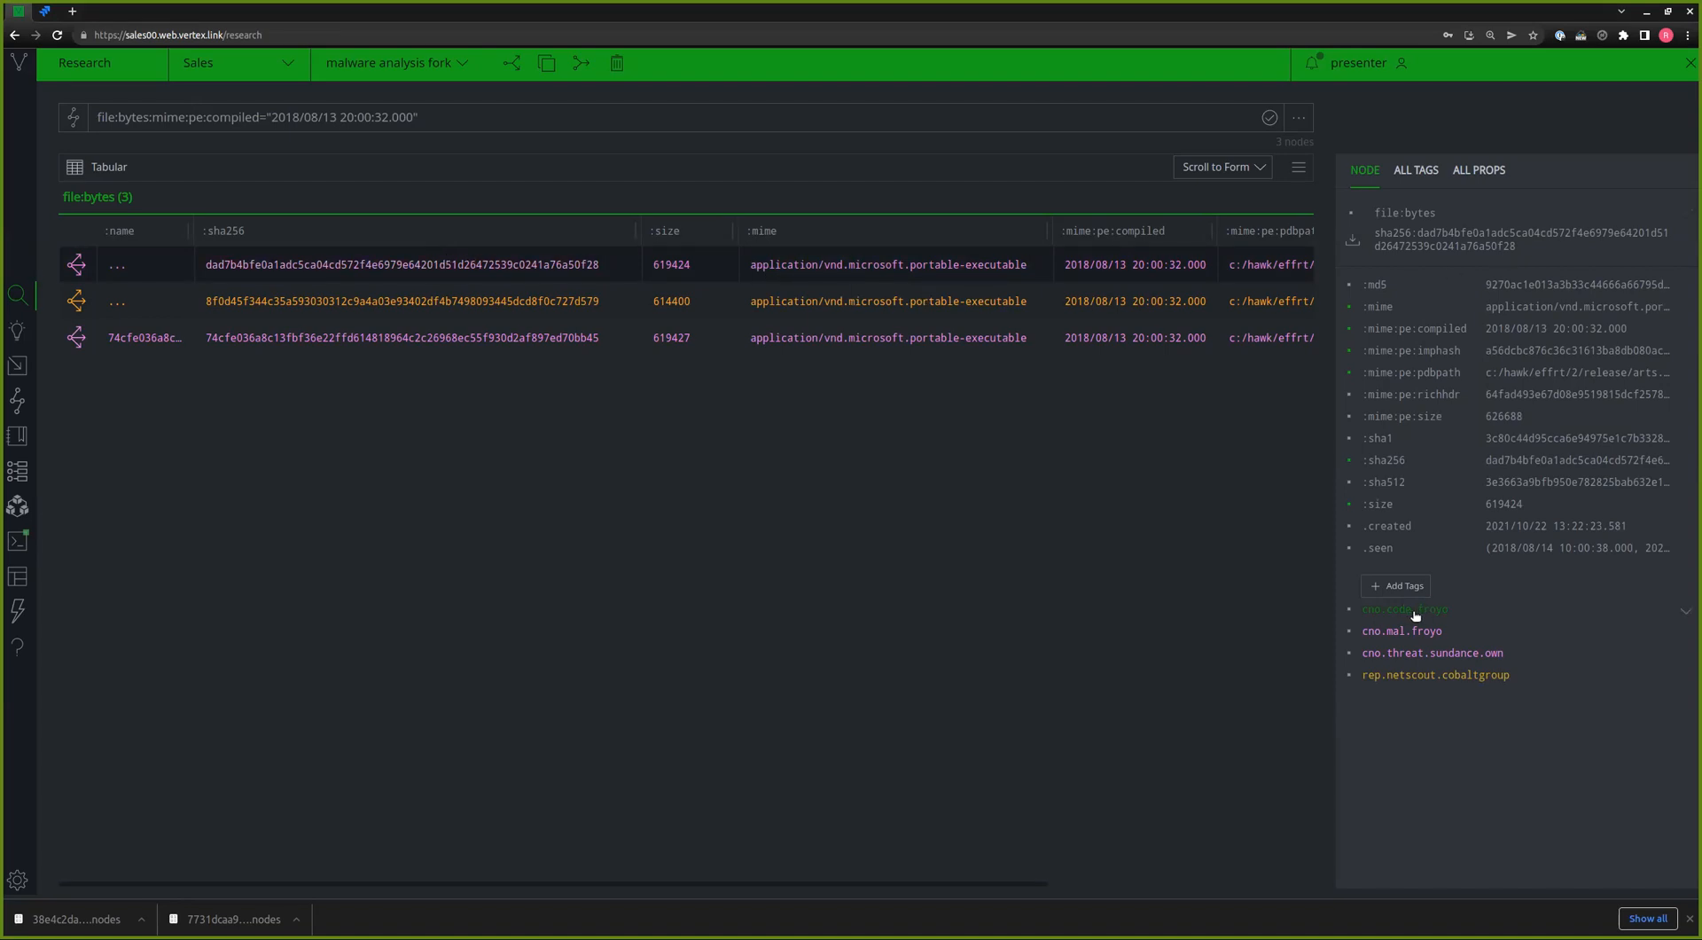
pyautogui.moveTo(1415, 615)
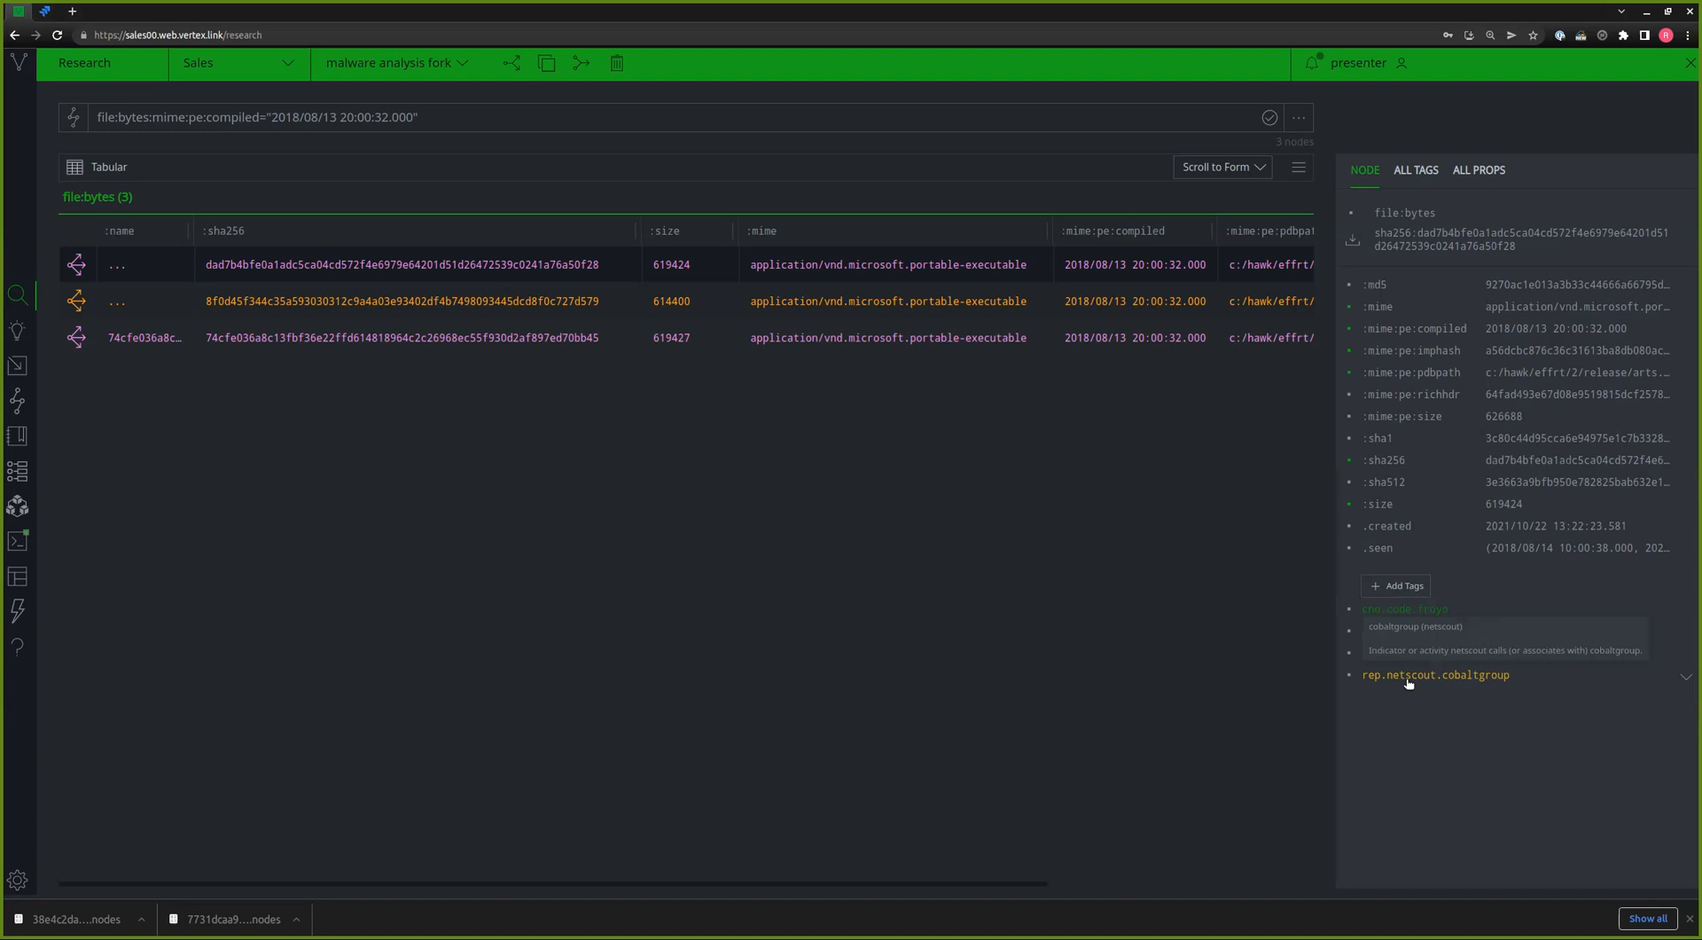
pyautogui.click(867, 299)
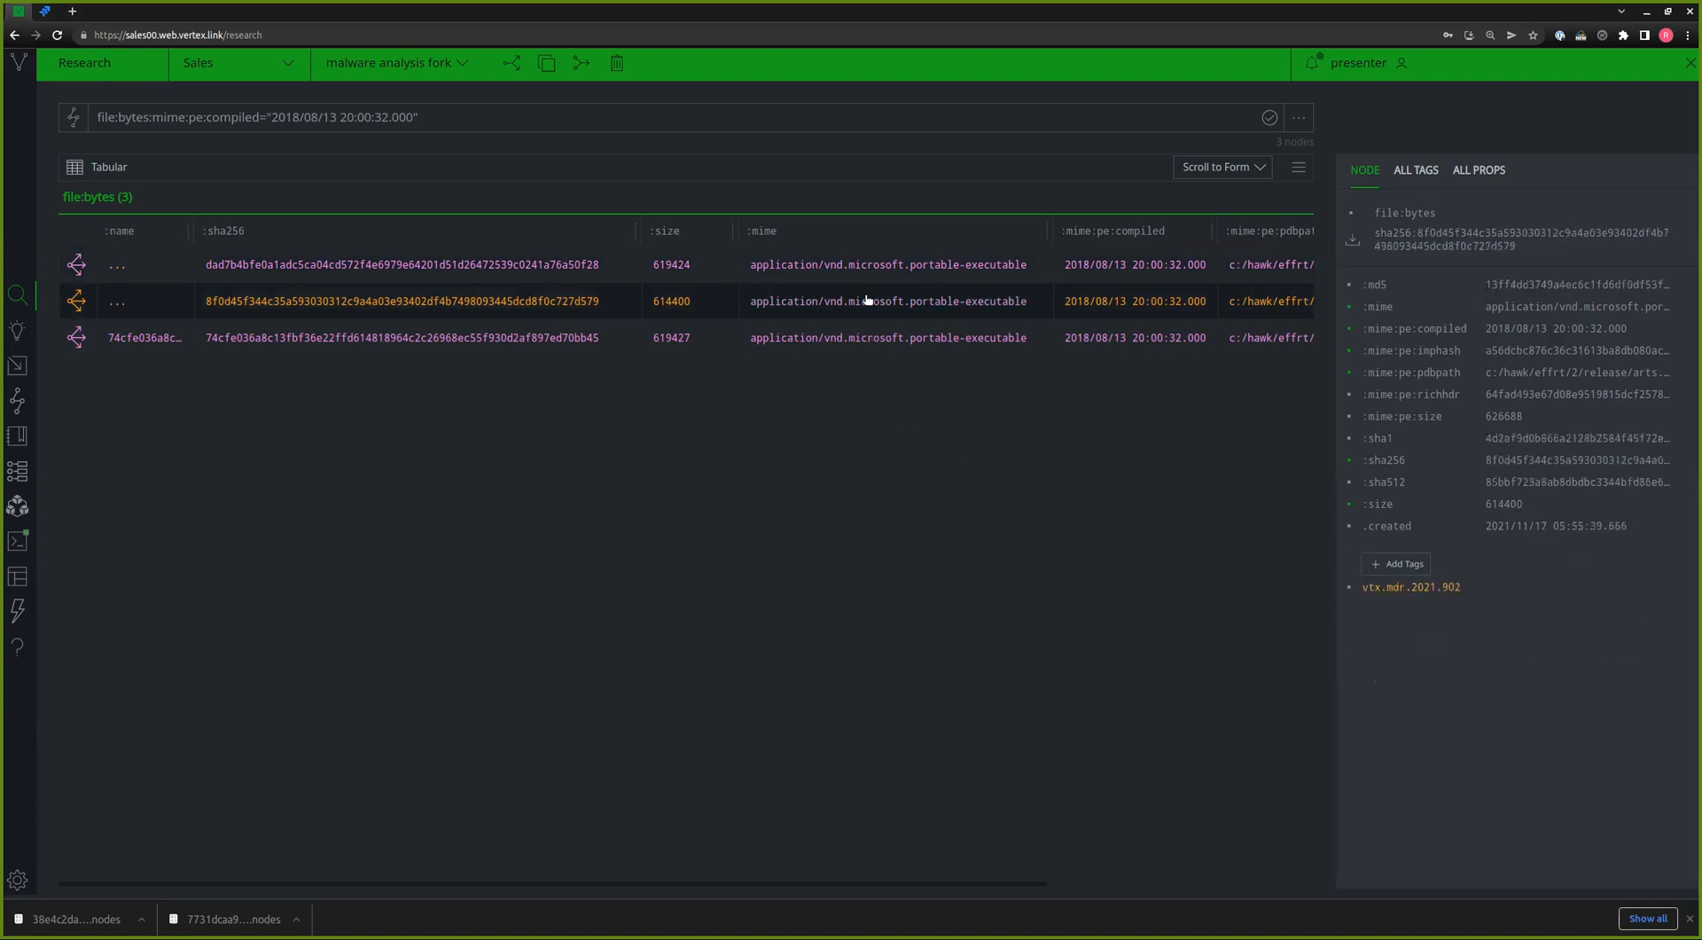
pyautogui.click(899, 341)
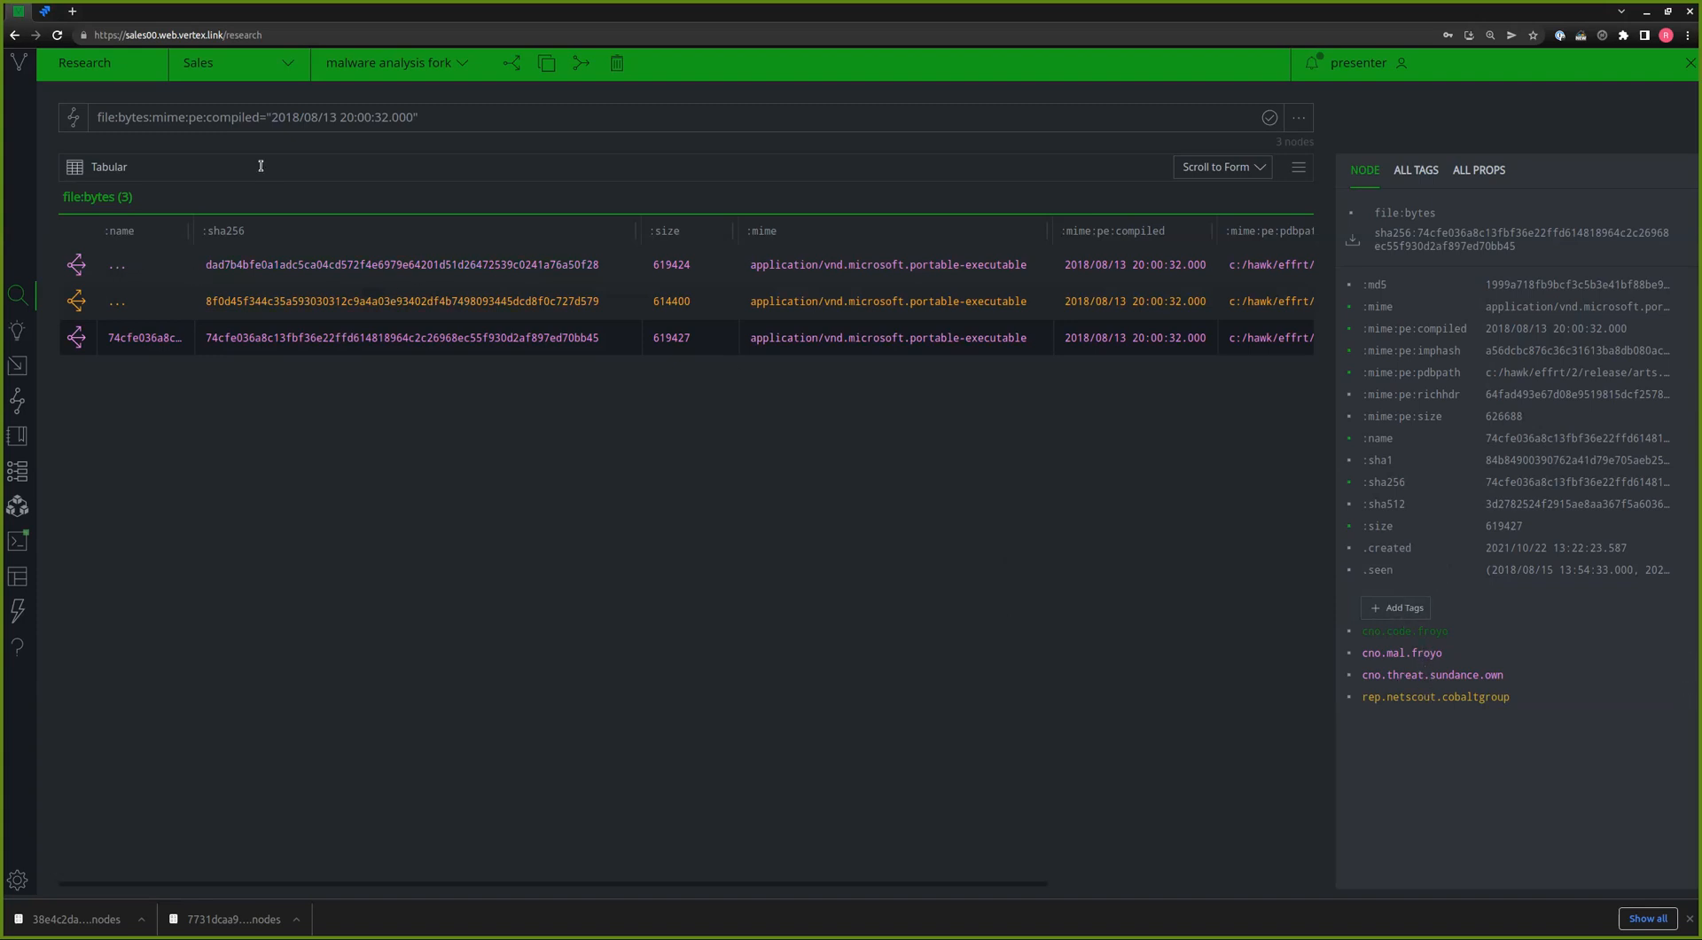
# - Rerun the previous multi-query for the three file:bytes nodes and inspect the Word document and the 8f0d45f3 executable
pyautogui.tripleClick(251, 114)
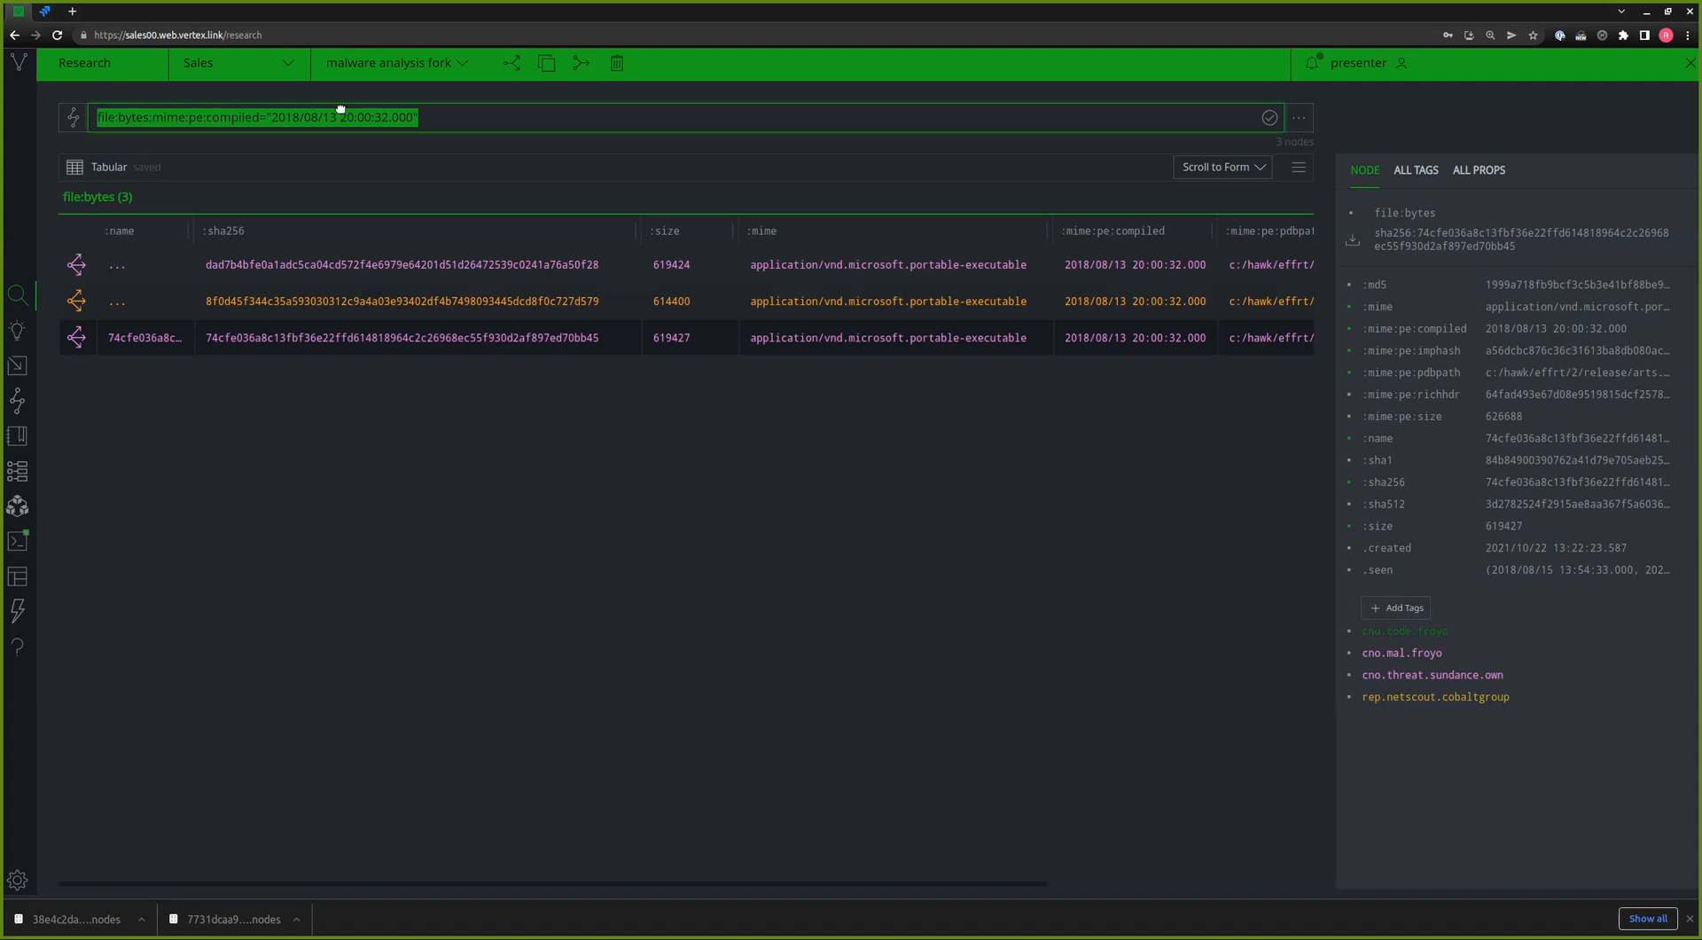
pyautogui.click(422, 116)
pyautogui.press('Up')
pyautogui.press('Return')
pyautogui.click(775, 273)
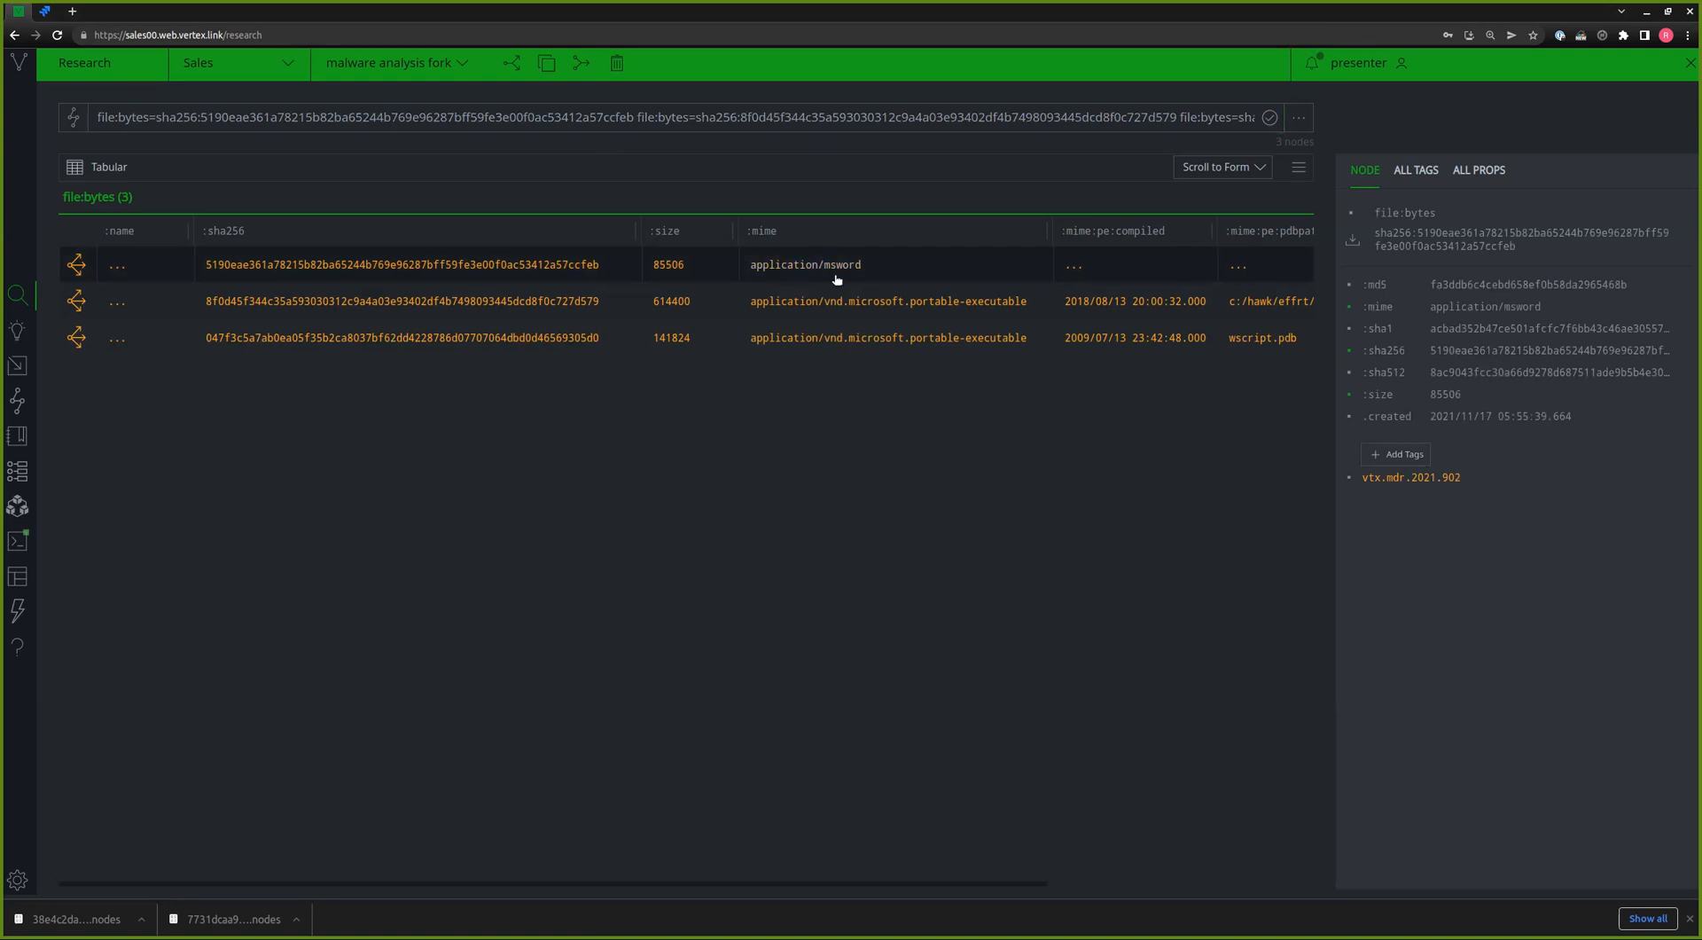
pyautogui.click(897, 299)
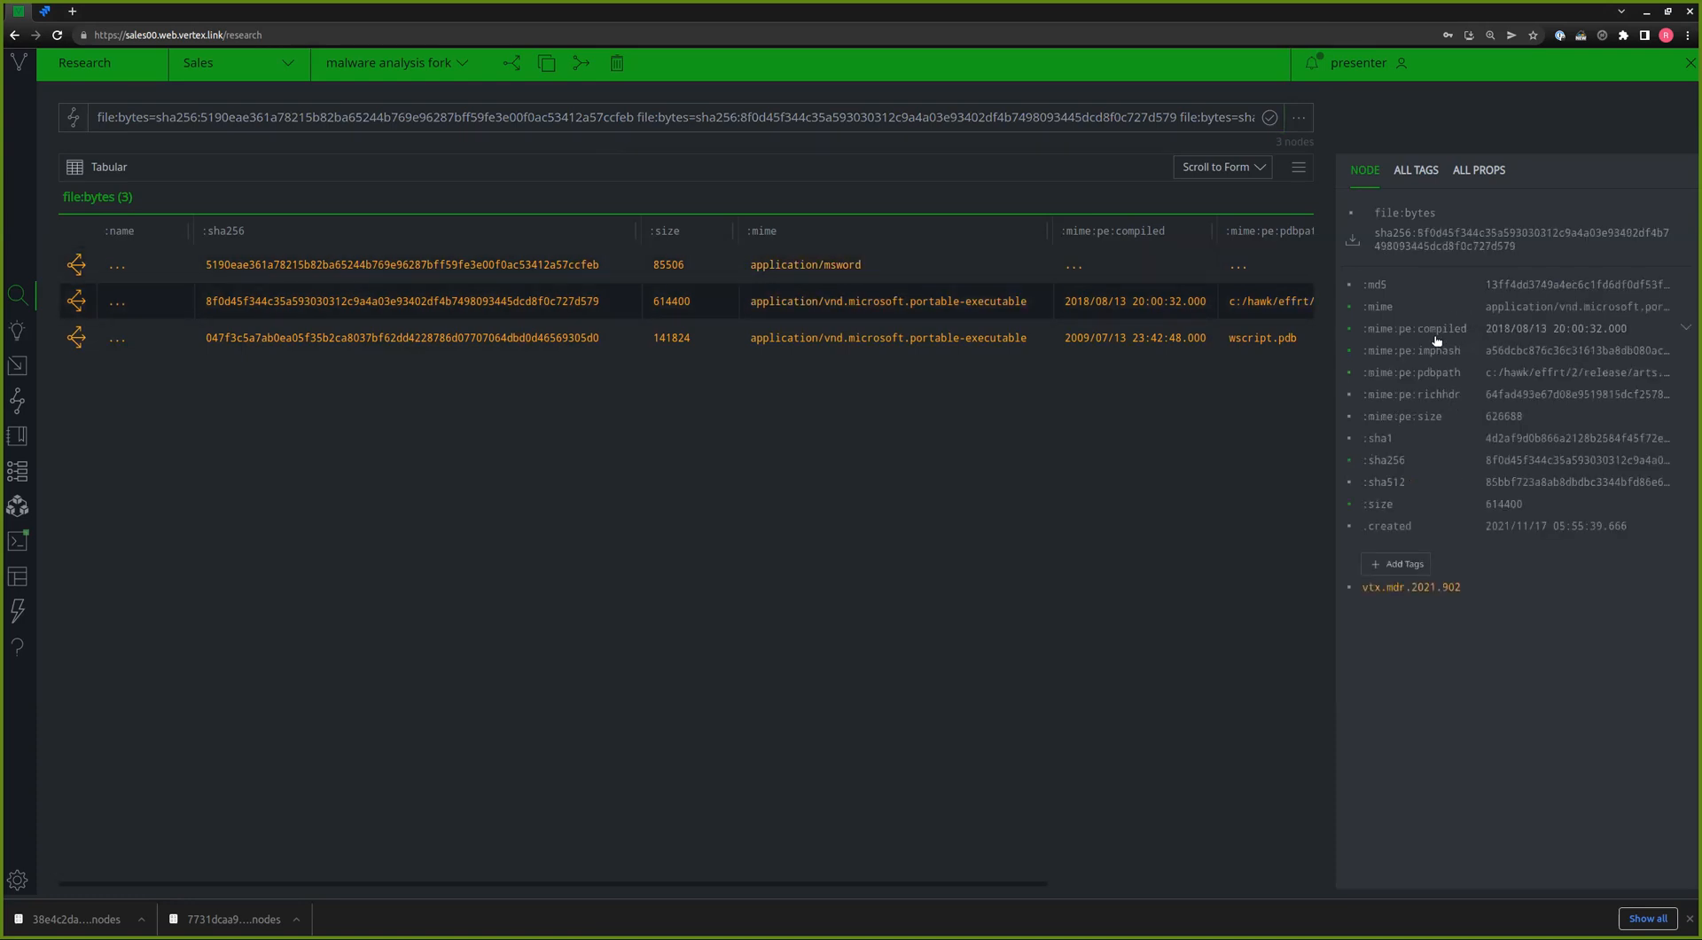
# - Explore the nodes connected to all three file:bytes nodes and review the file:mime:pe:resource results
pyautogui.click(897, 264)
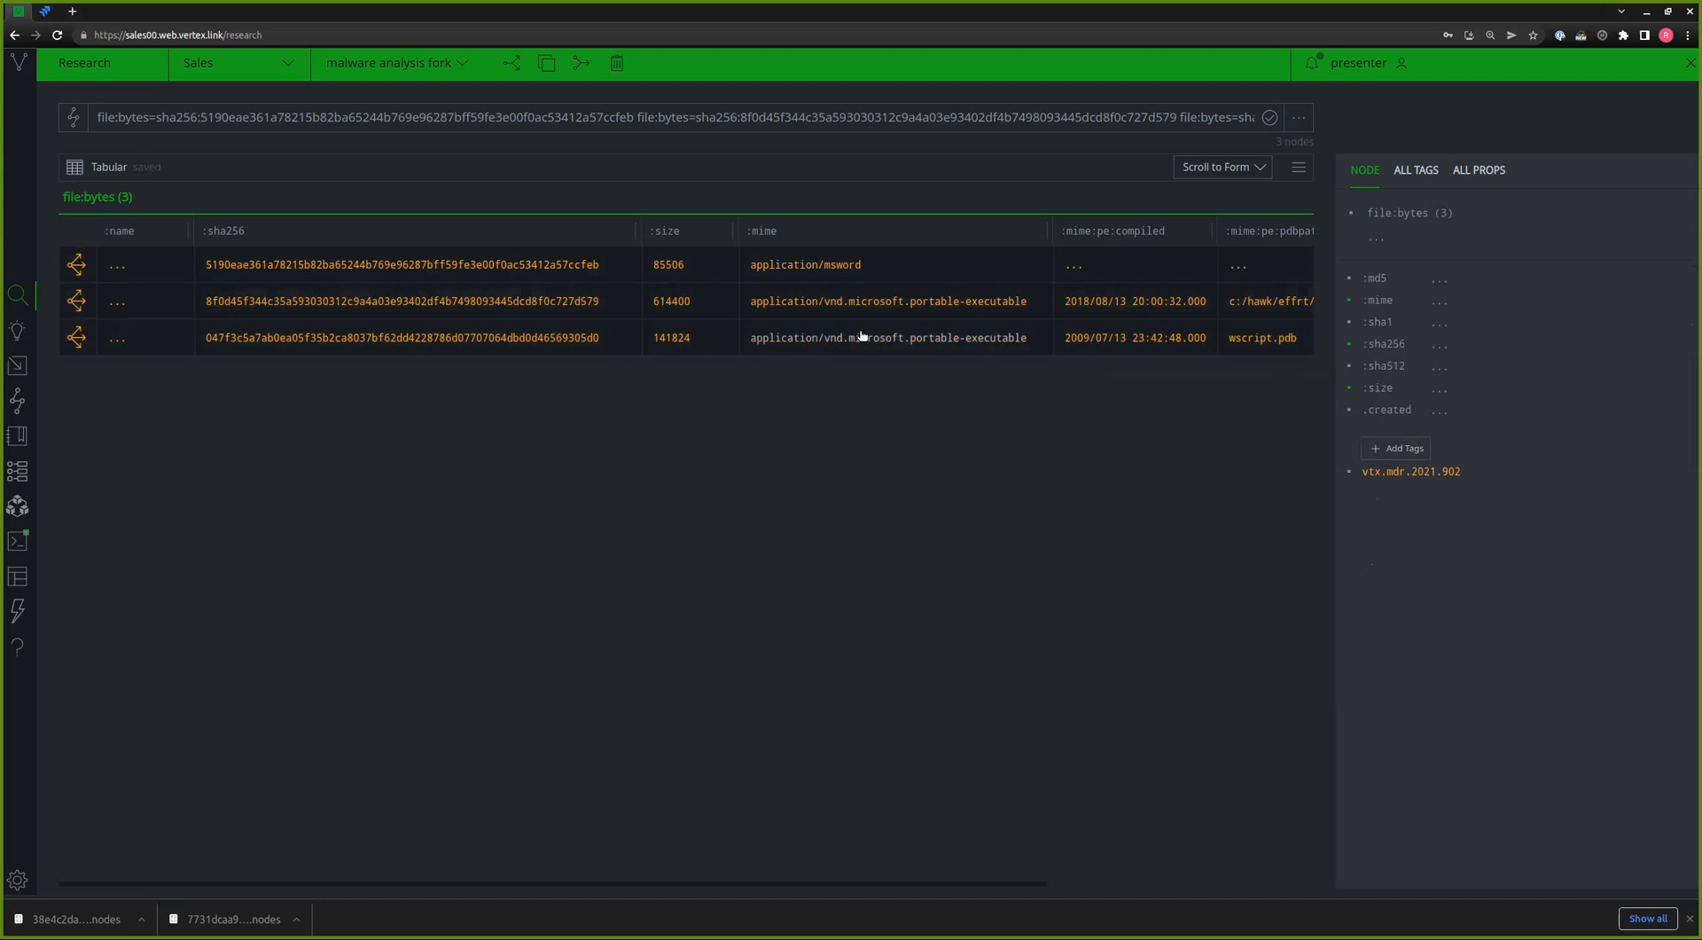
pyautogui.click(77, 264)
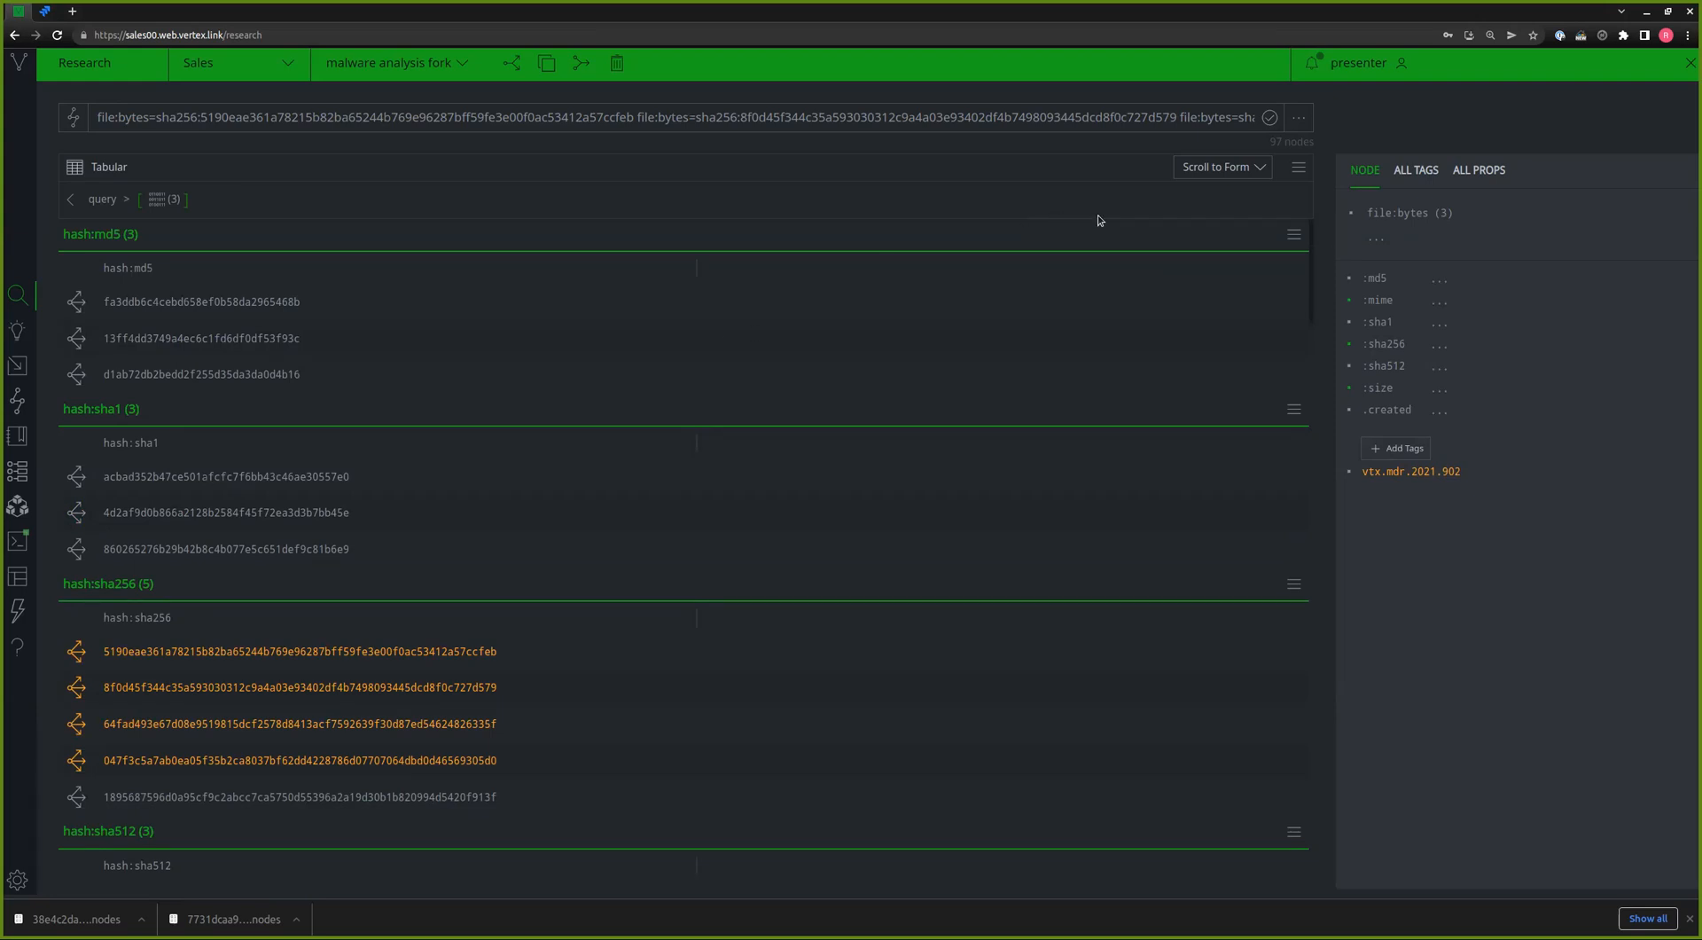
pyautogui.click(1217, 173)
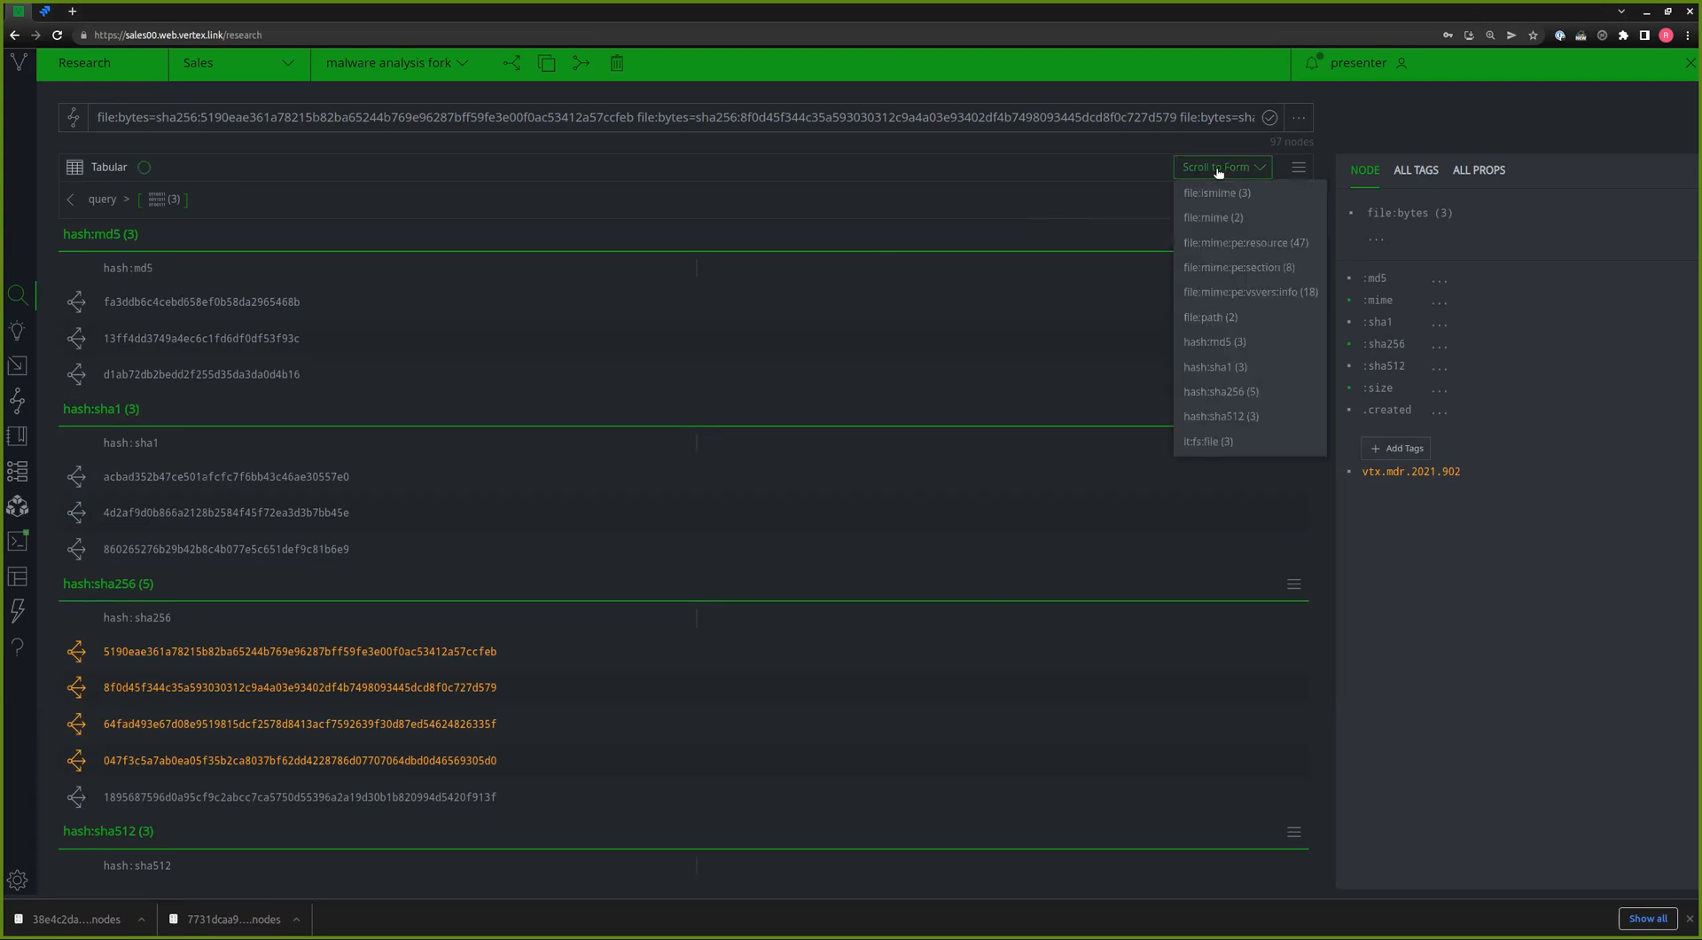
pyautogui.click(1225, 248)
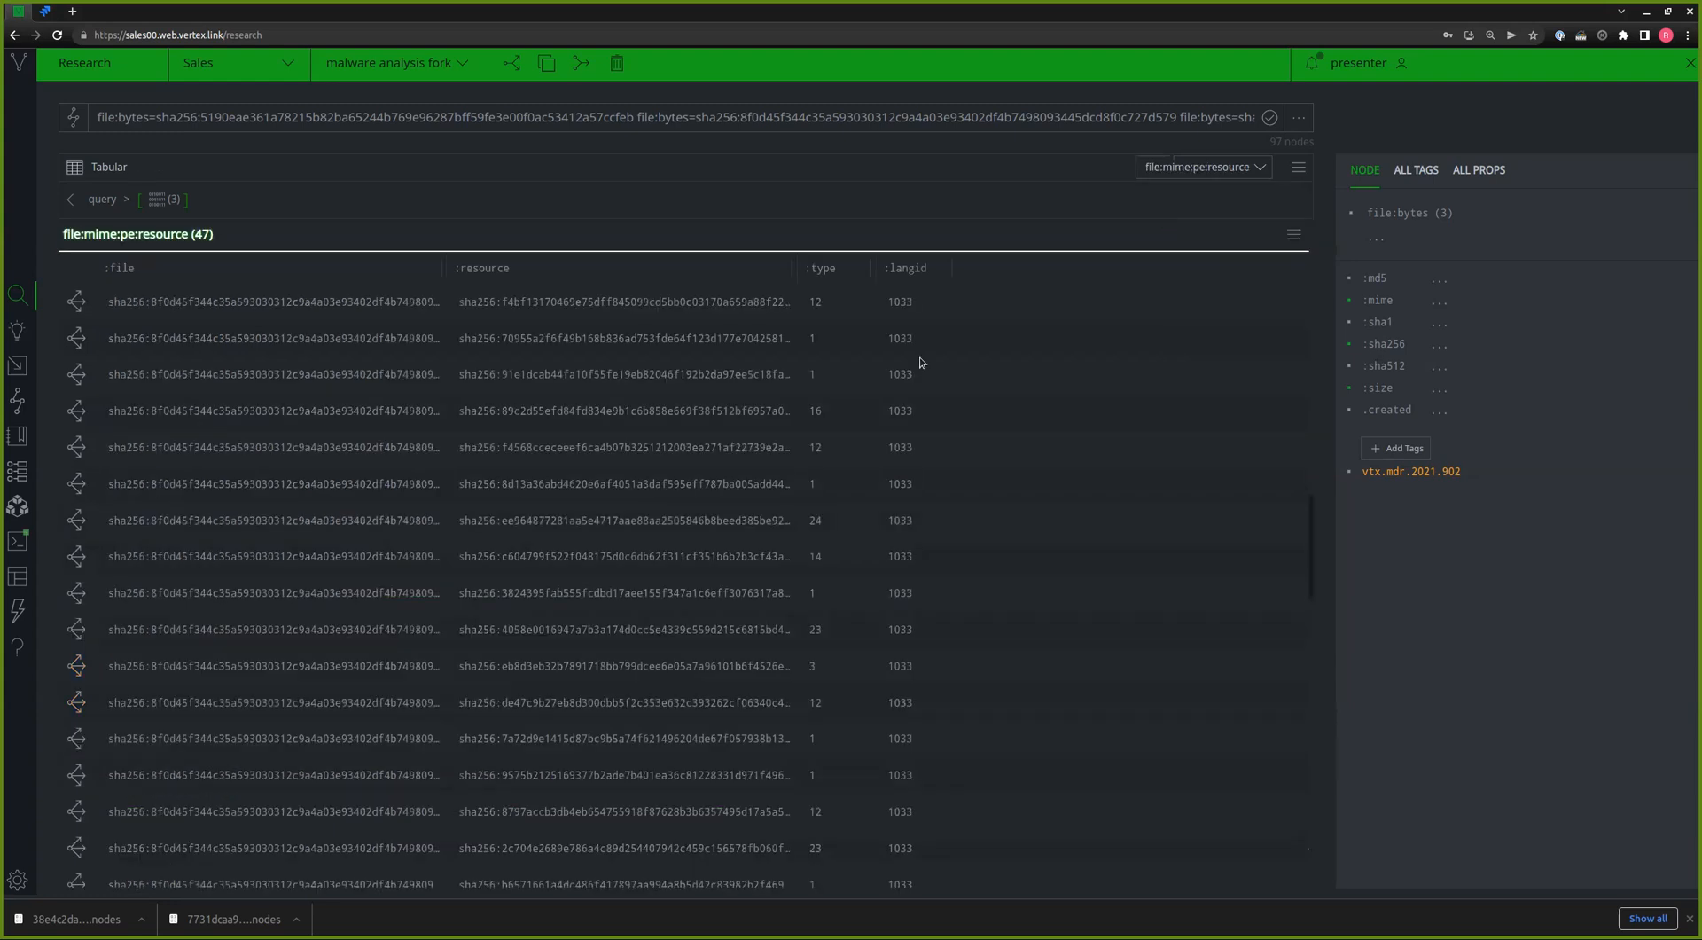
pyautogui.scroll(-6, 759, 430)
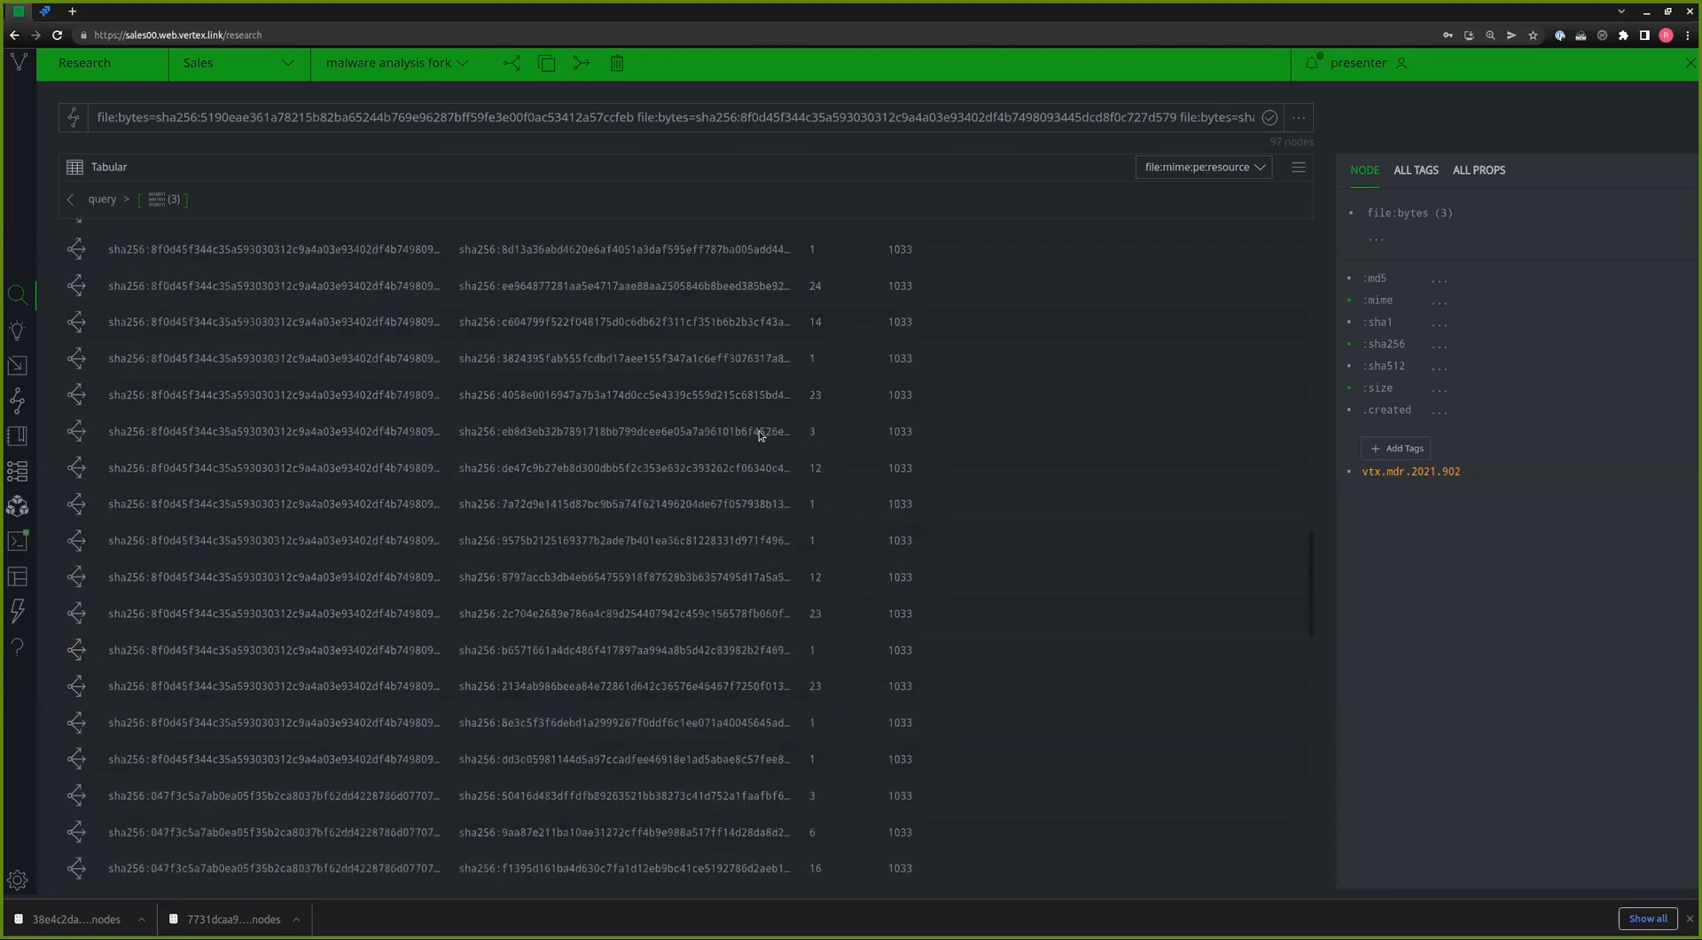
pyautogui.scroll(-8, 757, 429)
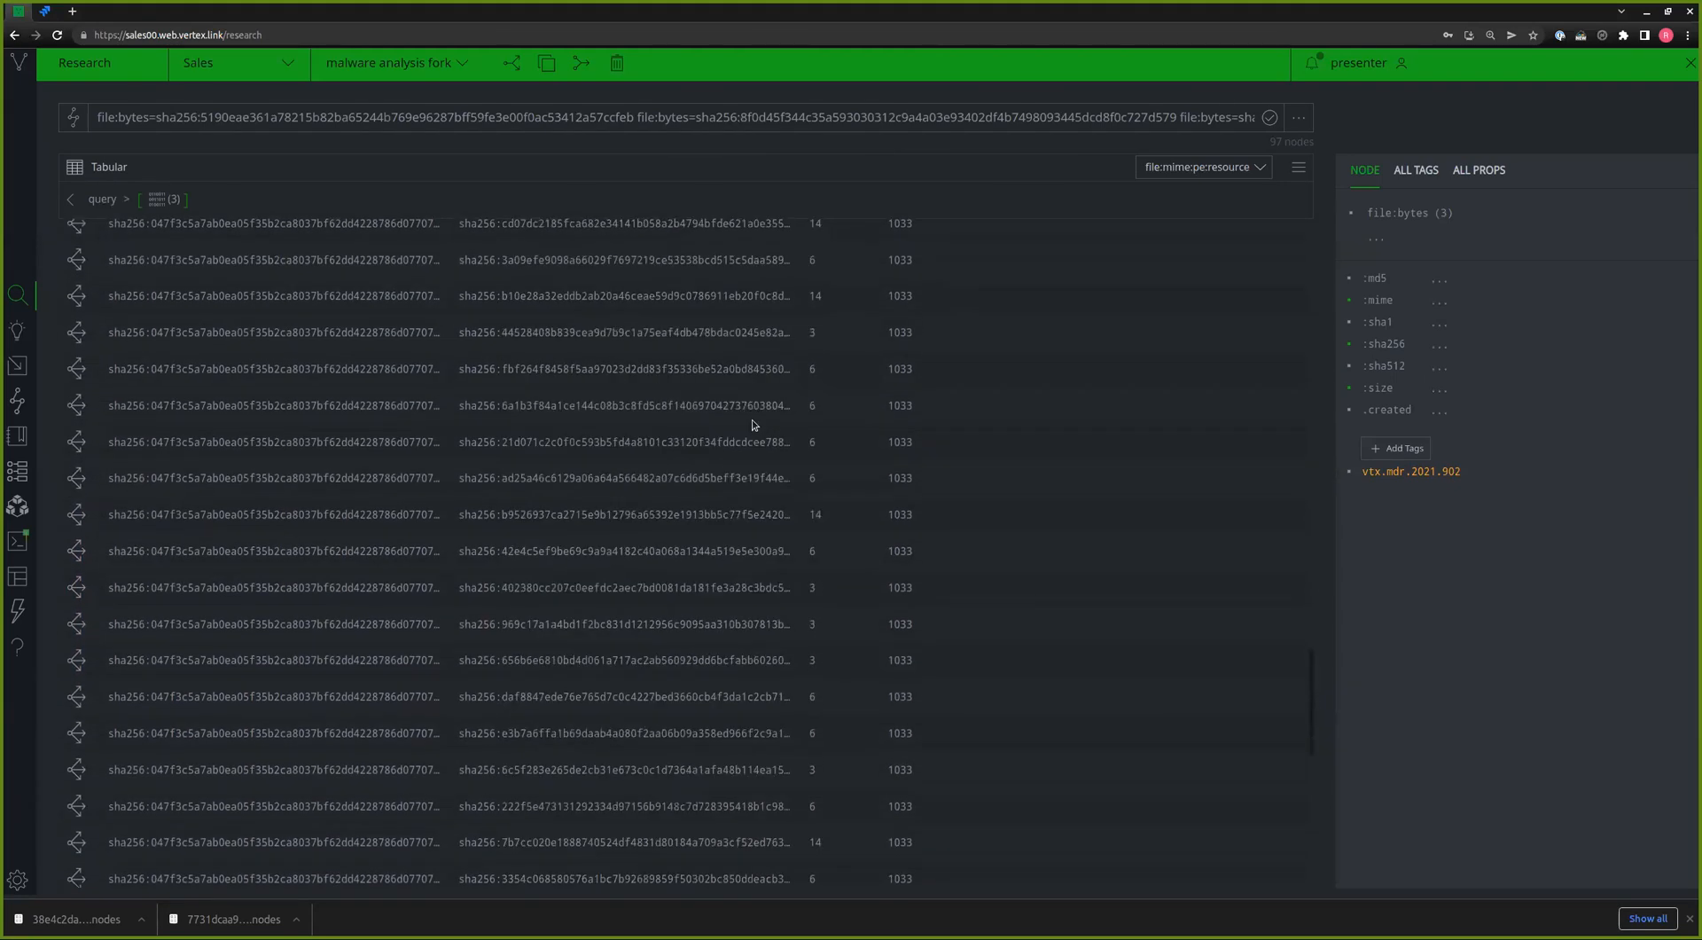
pyautogui.scroll(-1, 752, 428)
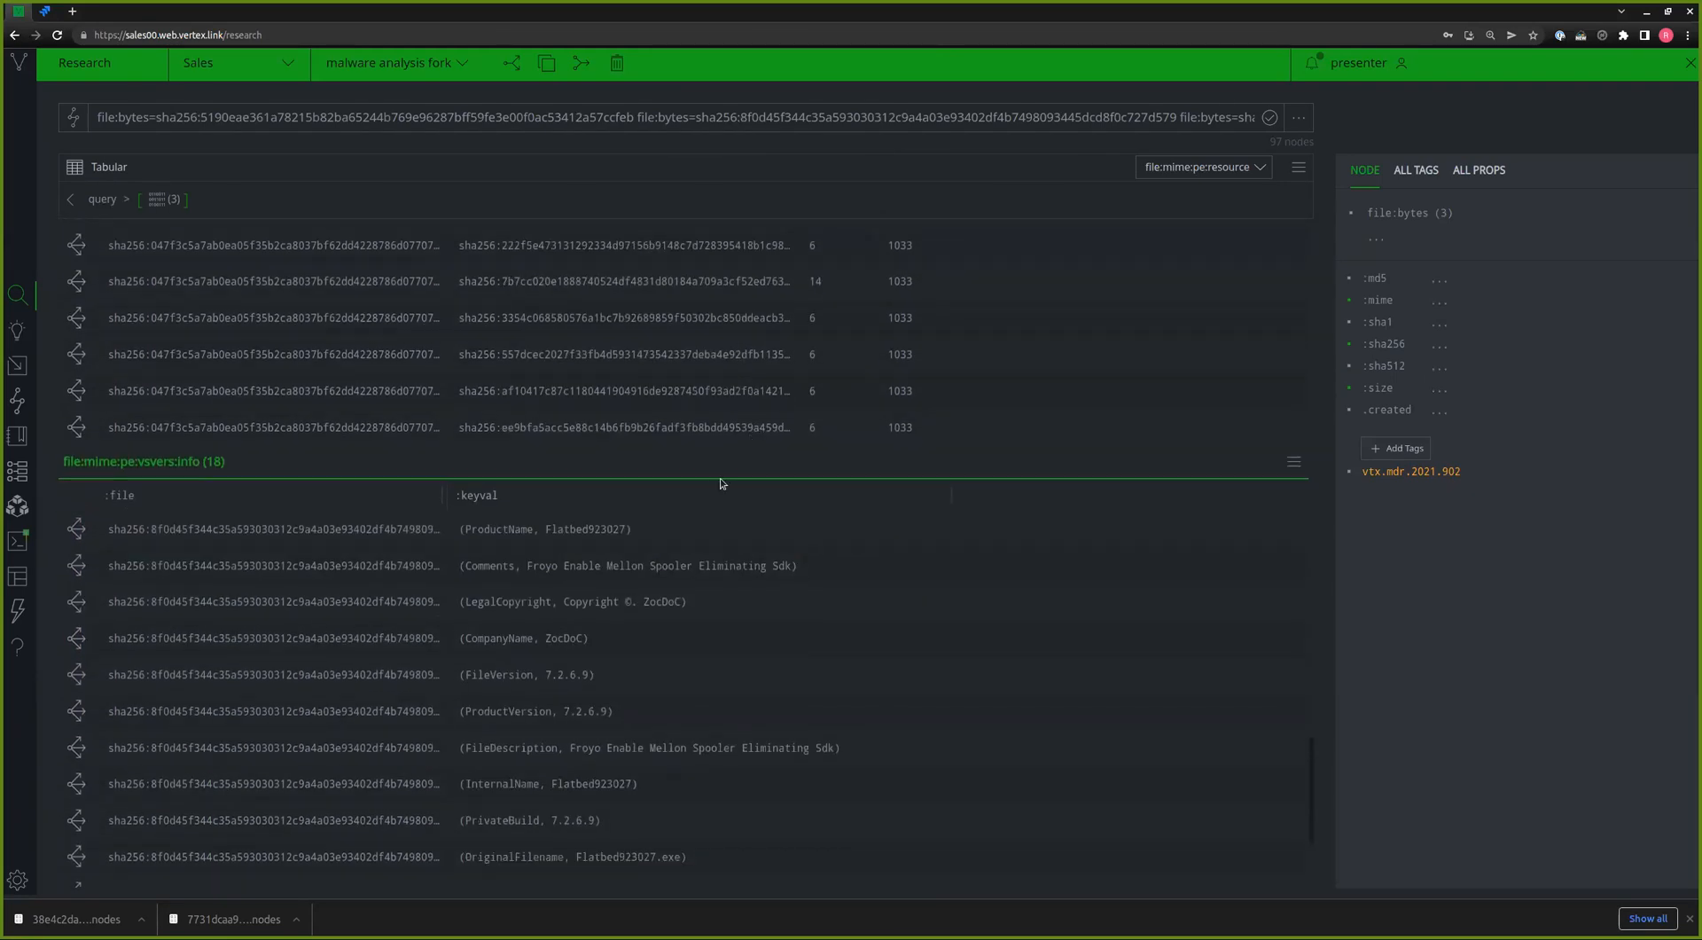
# - Examine the file:mime:pe:vsvers:info results, inspecting the Froyo FileDescription and Microsoft LegalCopyright entries
pyautogui.scroll(-1, 592, 587)
pyautogui.scroll(-1, 592, 587)
pyautogui.scroll(-1, 612, 580)
pyautogui.click(613, 580)
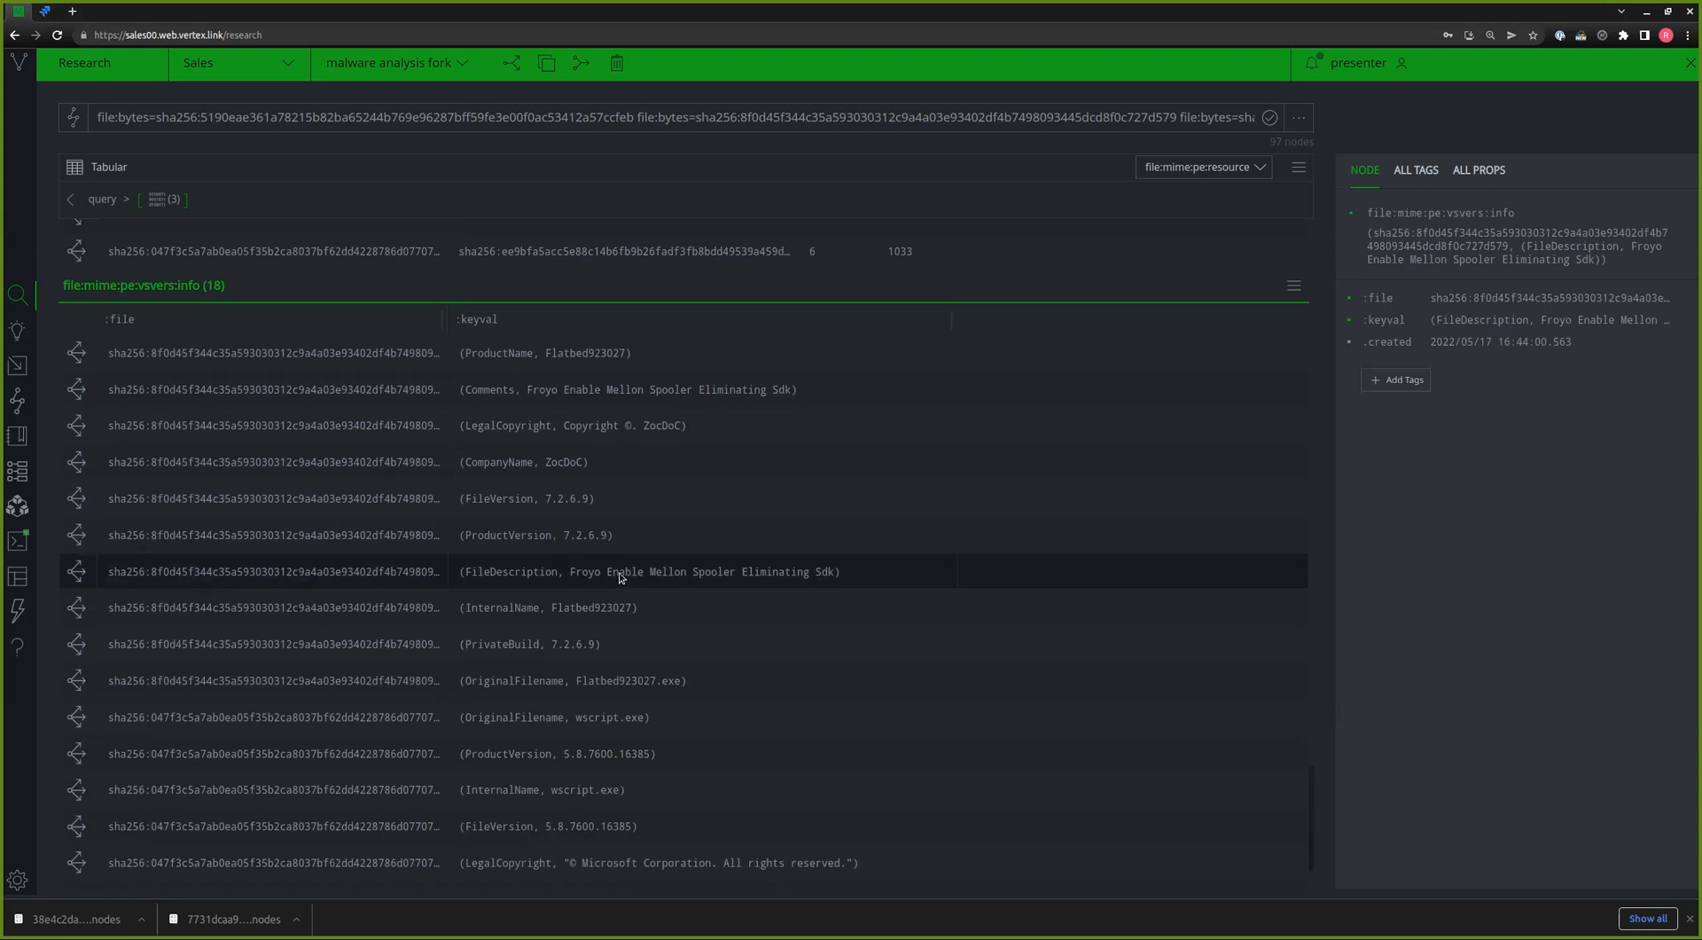
pyautogui.scroll(-2, 620, 576)
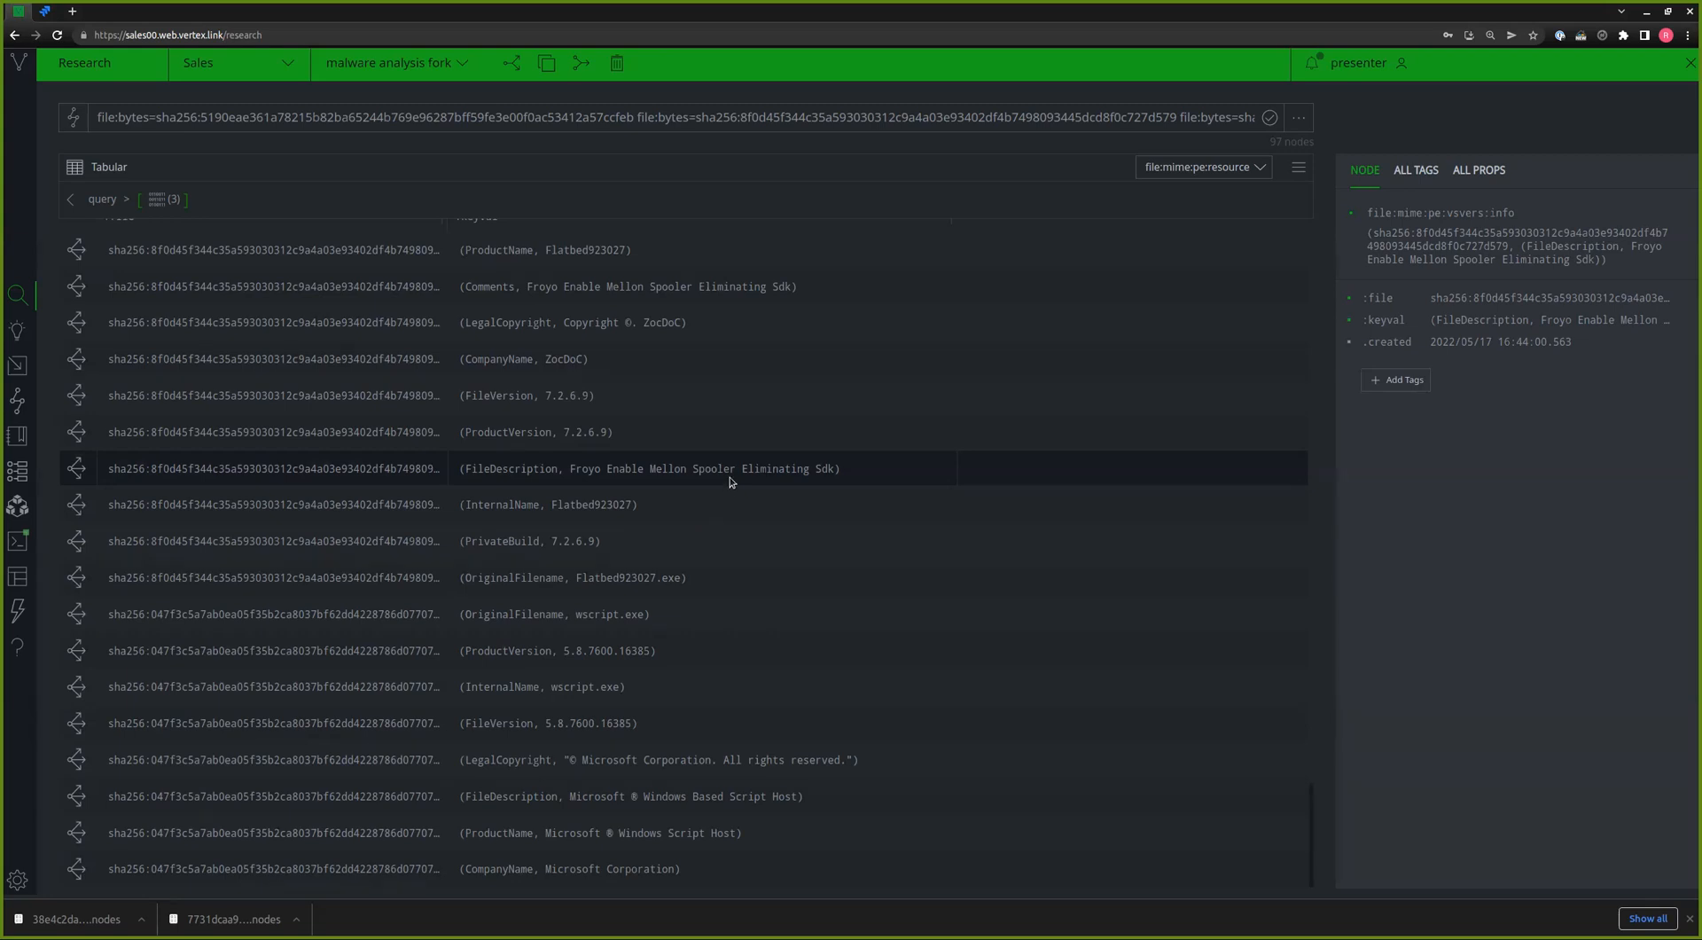
pyautogui.click(681, 770)
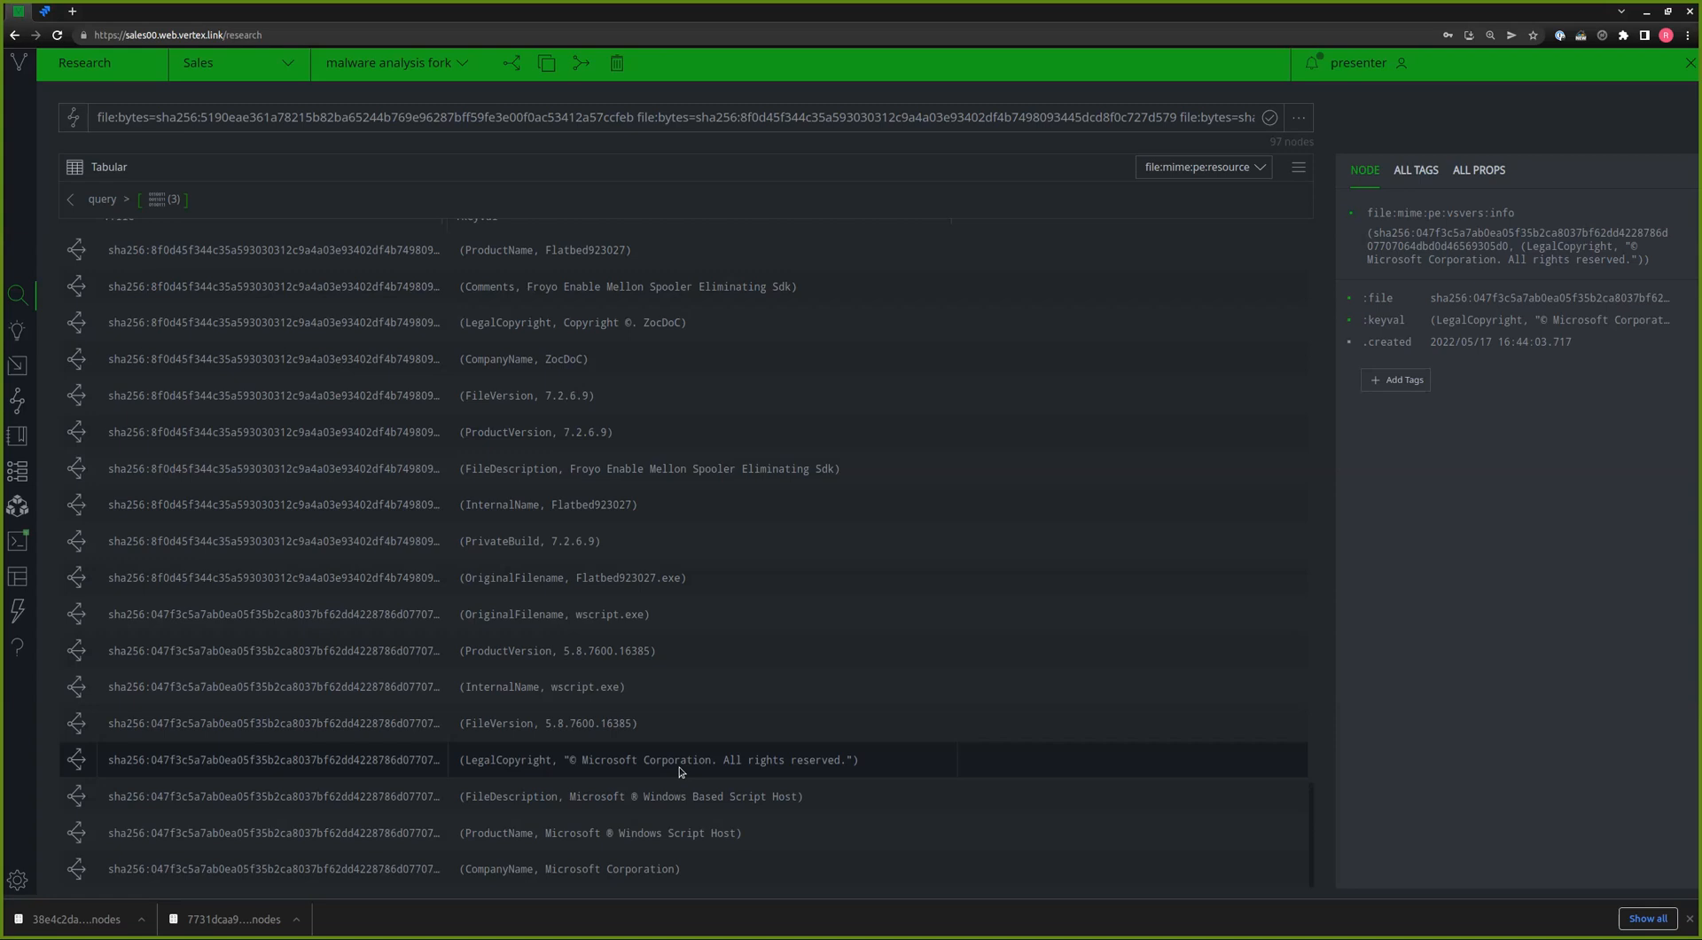
# - Look back through the PE resource results and return to the original three-file query
pyautogui.scroll(3, 922, 514)
pyautogui.scroll(1, 900, 544)
pyautogui.scroll(4, 900, 544)
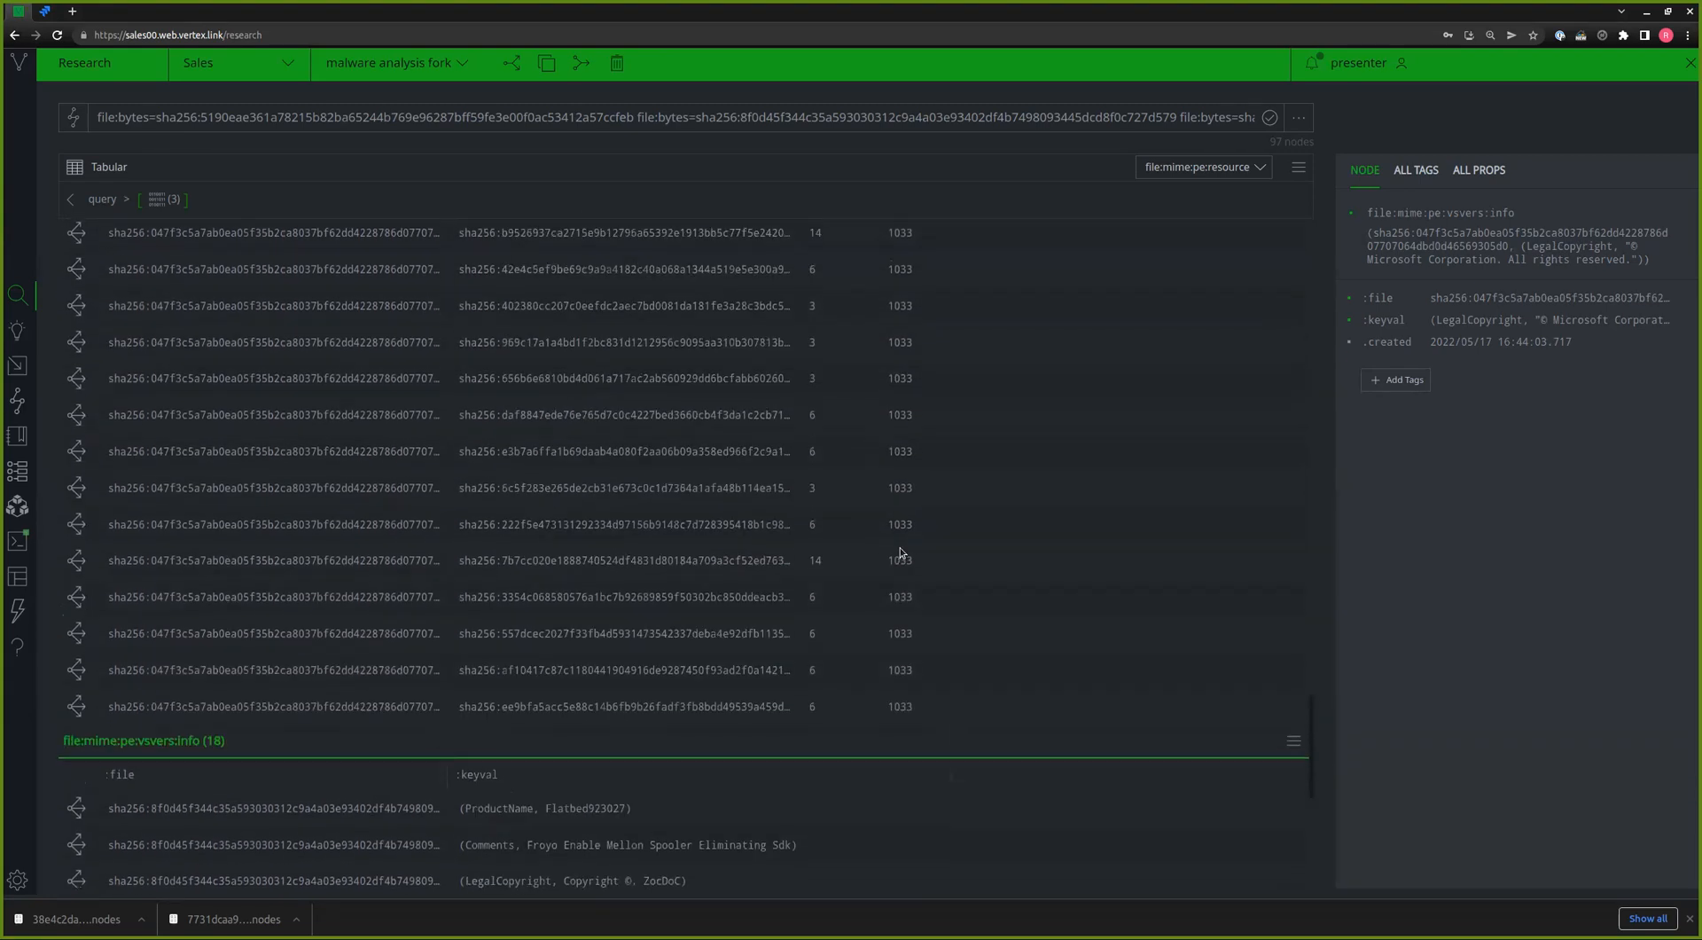
pyautogui.scroll(1, 899, 552)
pyautogui.scroll(2, 897, 556)
pyautogui.scroll(1, 819, 556)
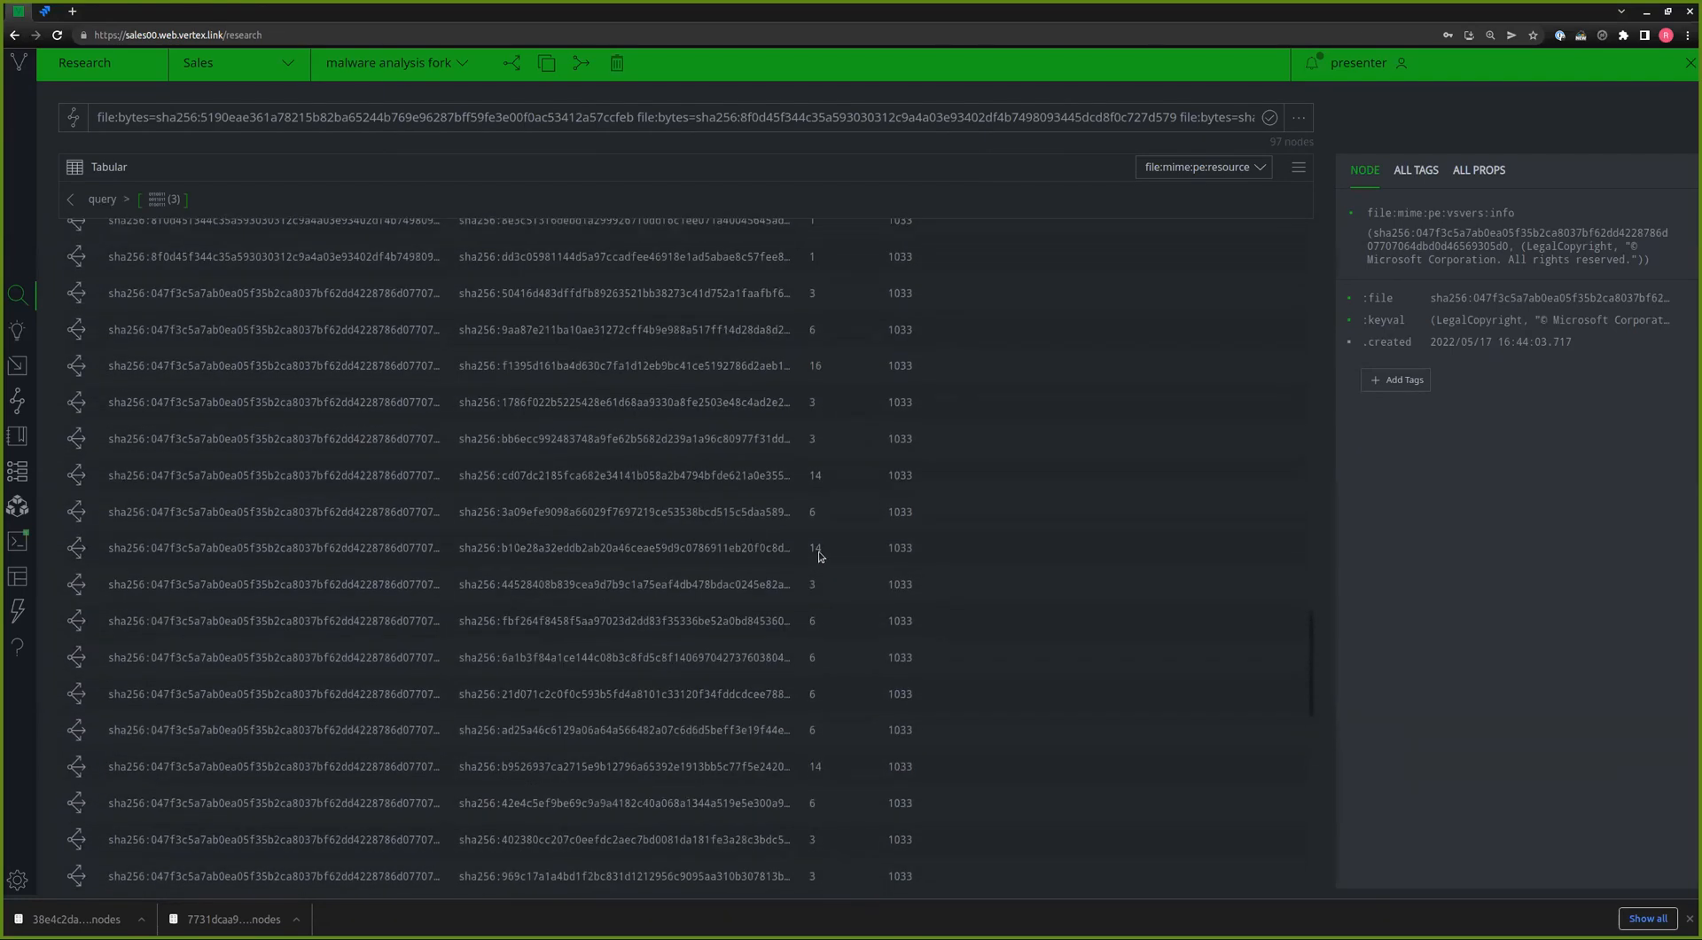
pyautogui.click(102, 198)
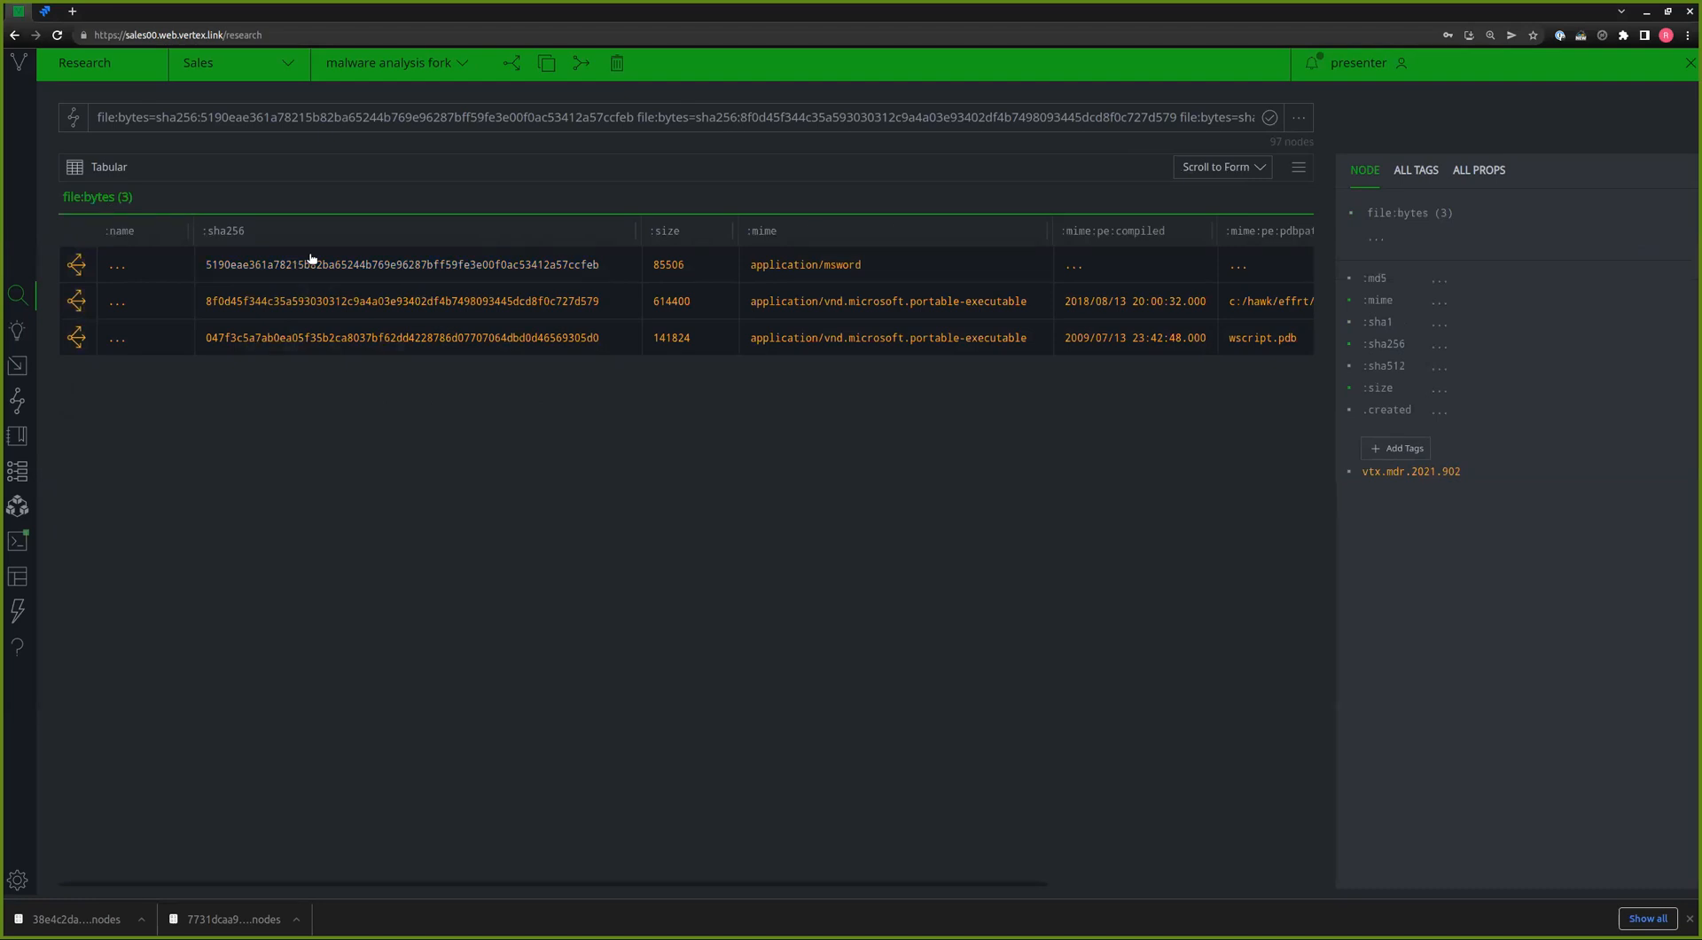
# - Run the macro-enrich action on the three selected file:bytes nodes
pyautogui.rightClick(310, 258)
pyautogui.moveTo(349, 355)
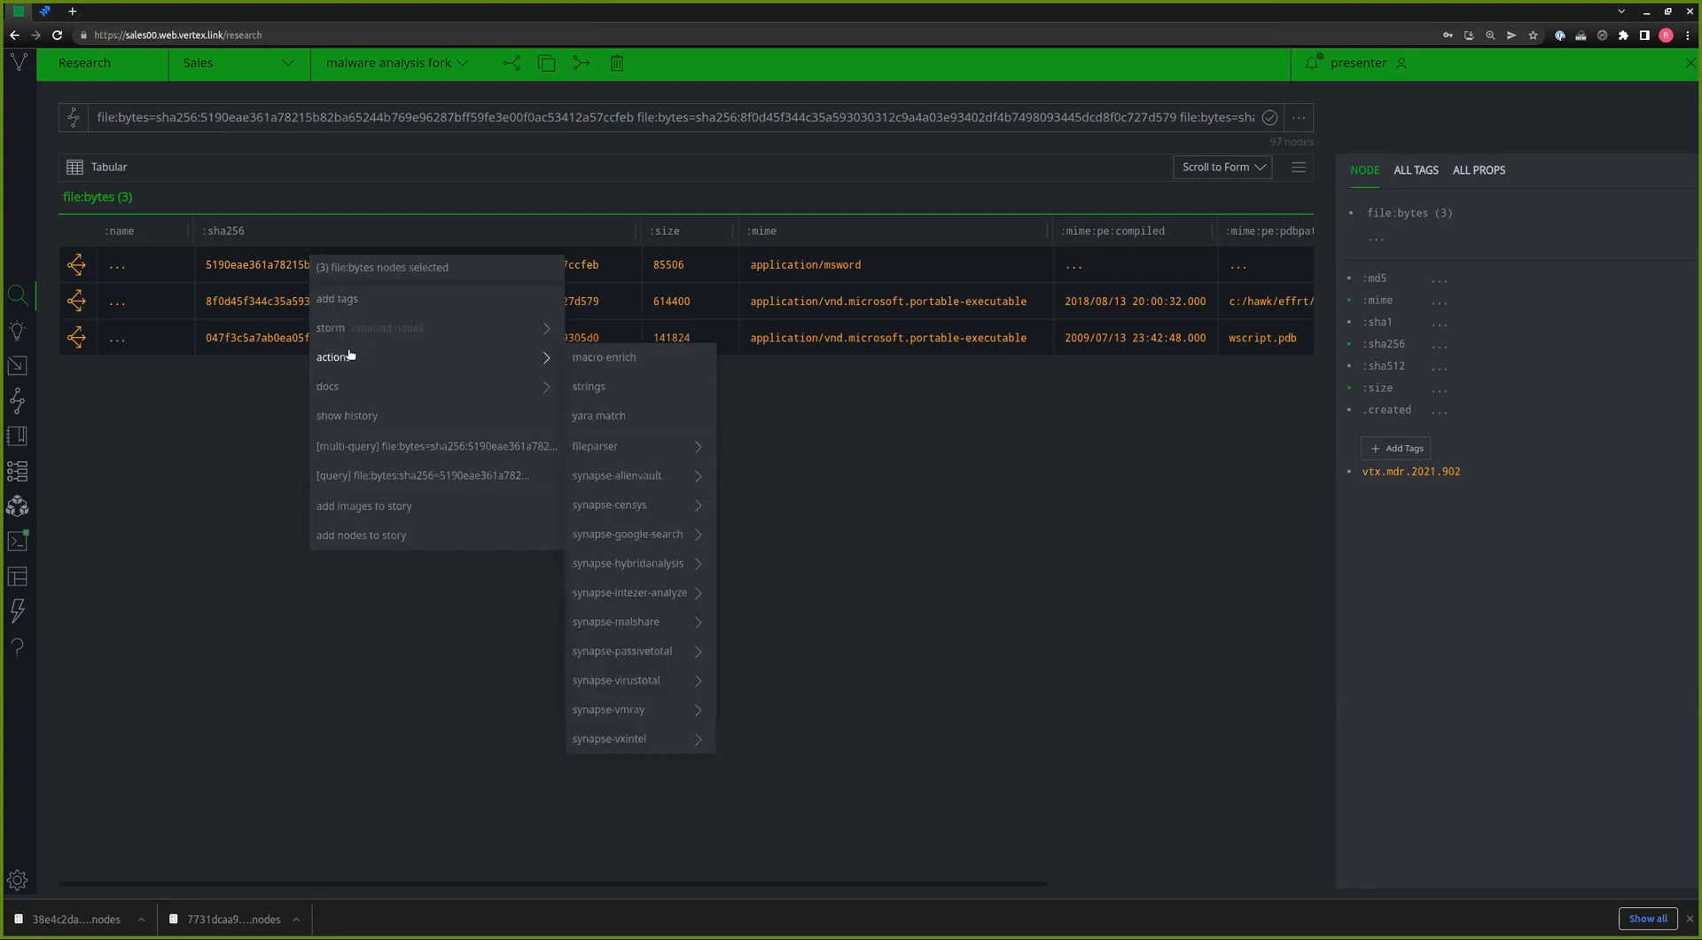
pyautogui.click(591, 357)
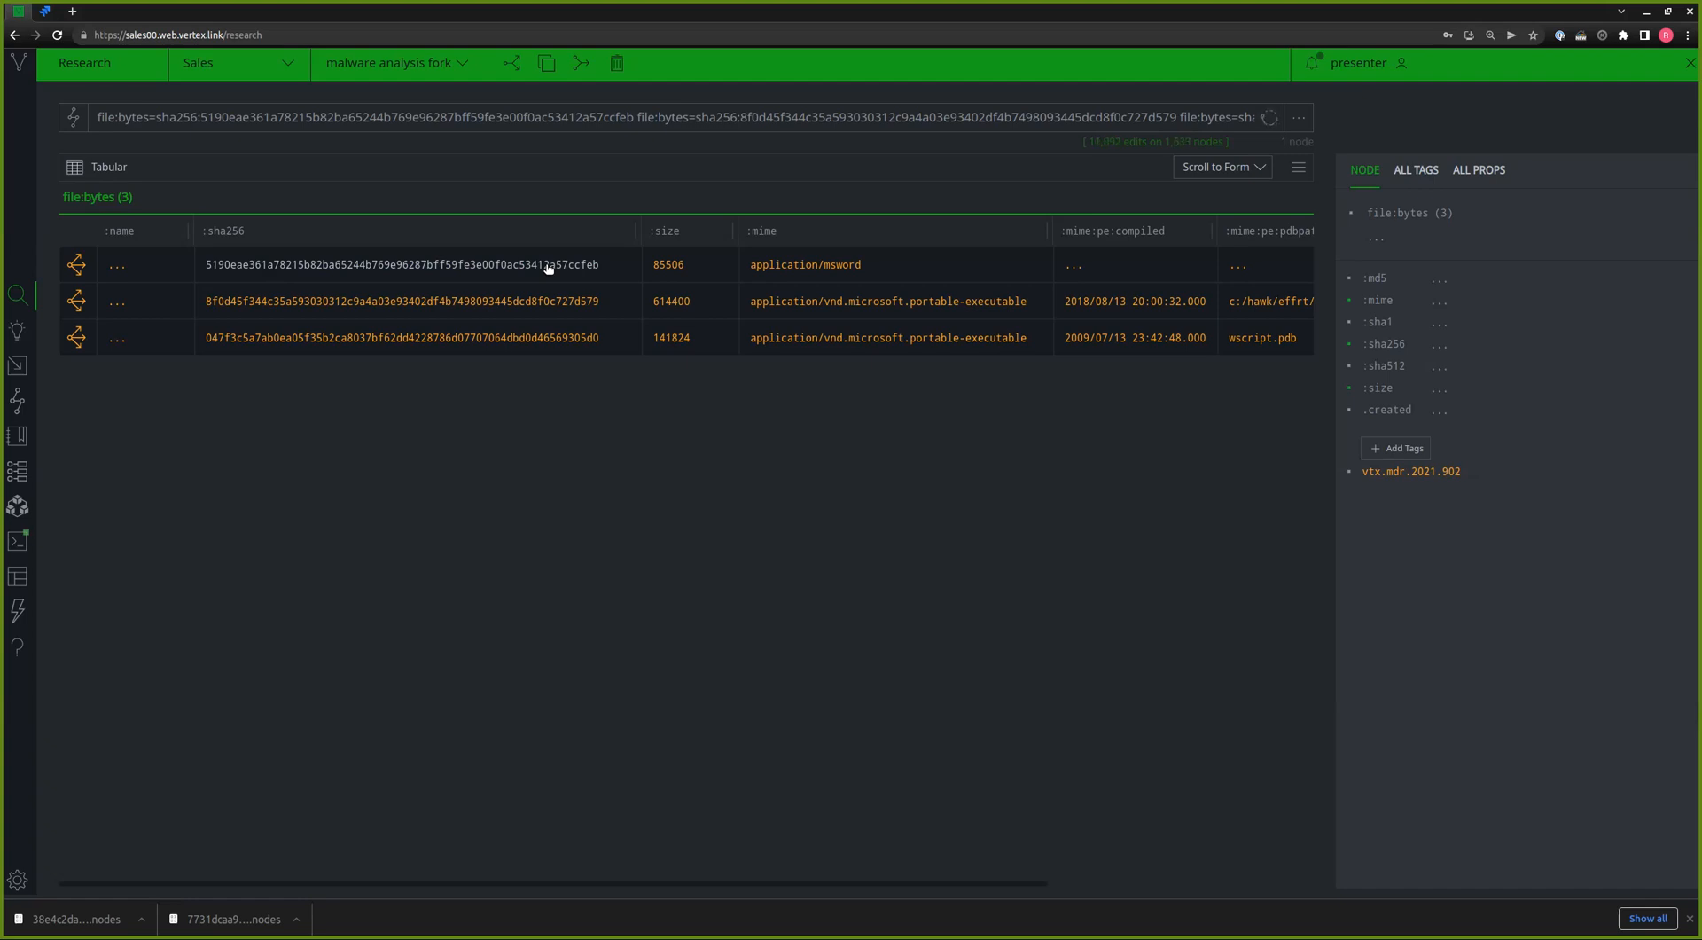
pyautogui.rightClick(548, 267)
pyautogui.moveTo(580, 381)
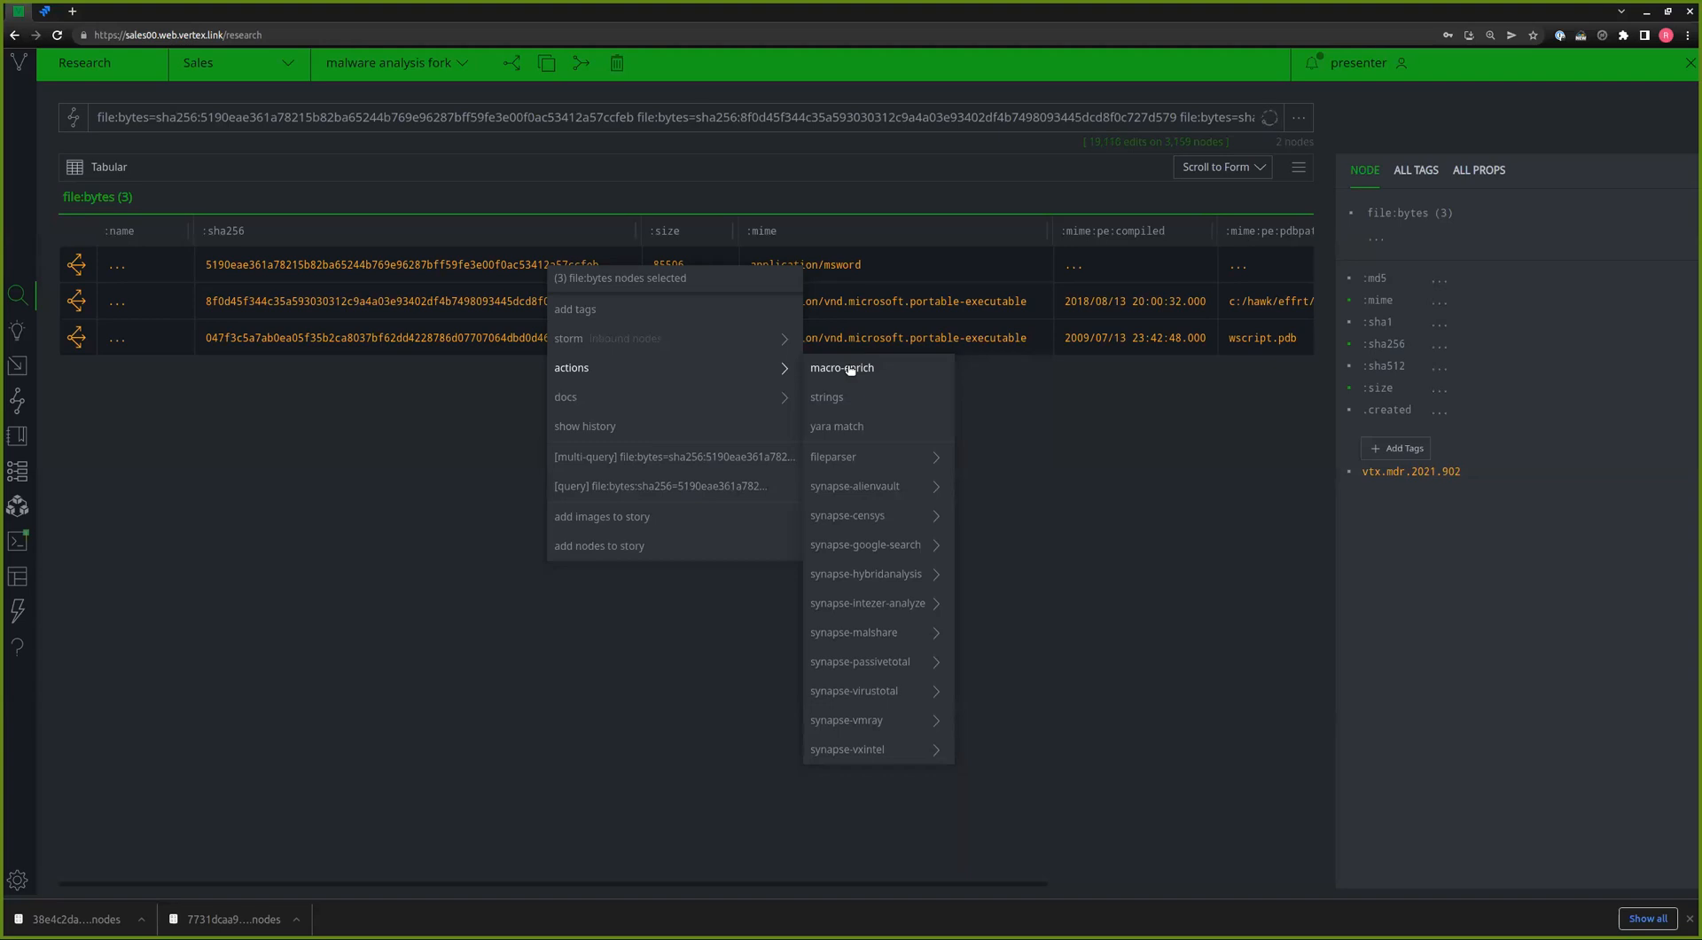
pyautogui.click(849, 369)
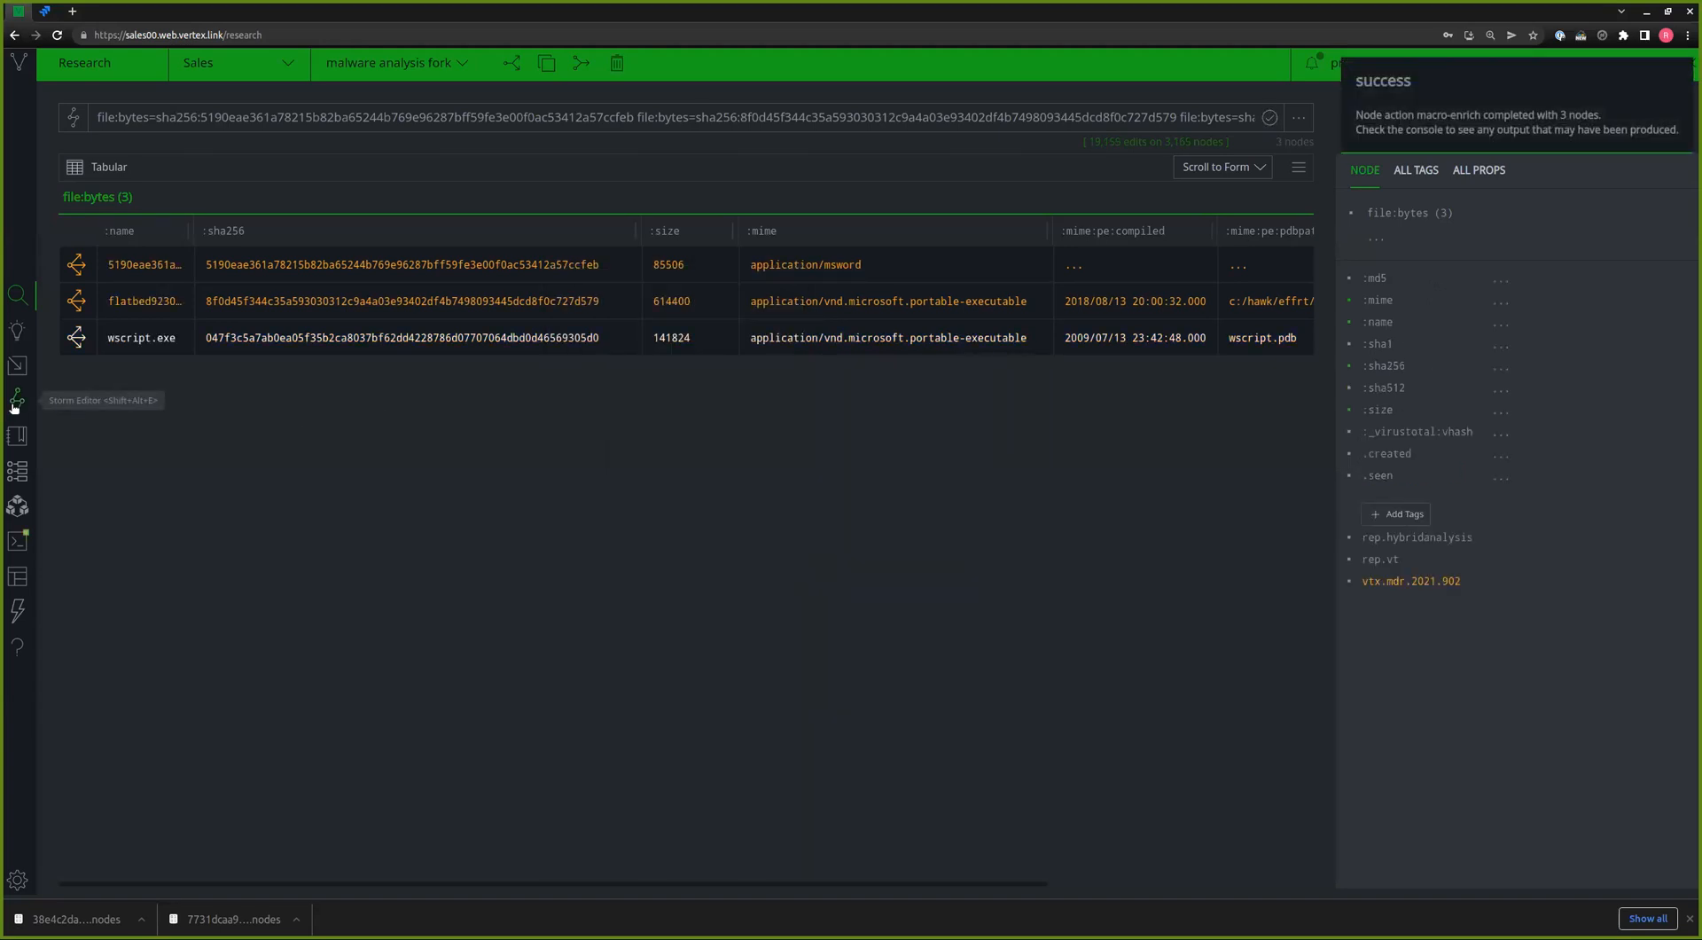
# - Search the Storm Editor macros for "enrich" and open the enrich macro
pyautogui.click(14, 407)
pyautogui.click(125, 153)
pyautogui.write('enrich')
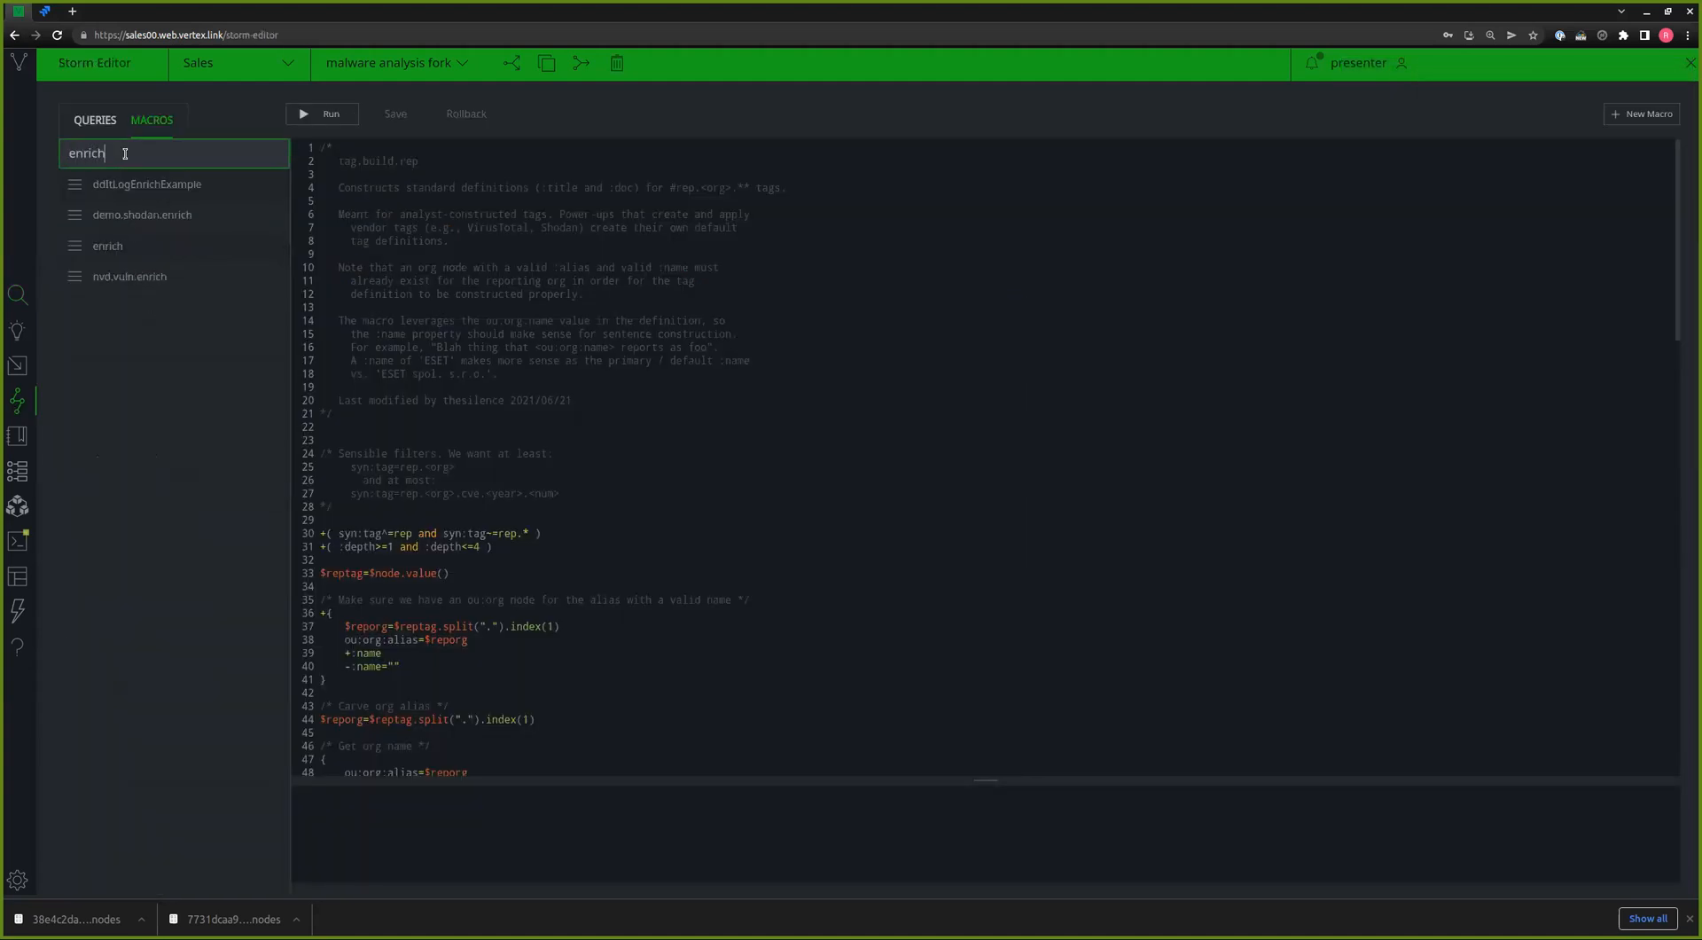
pyautogui.click(125, 245)
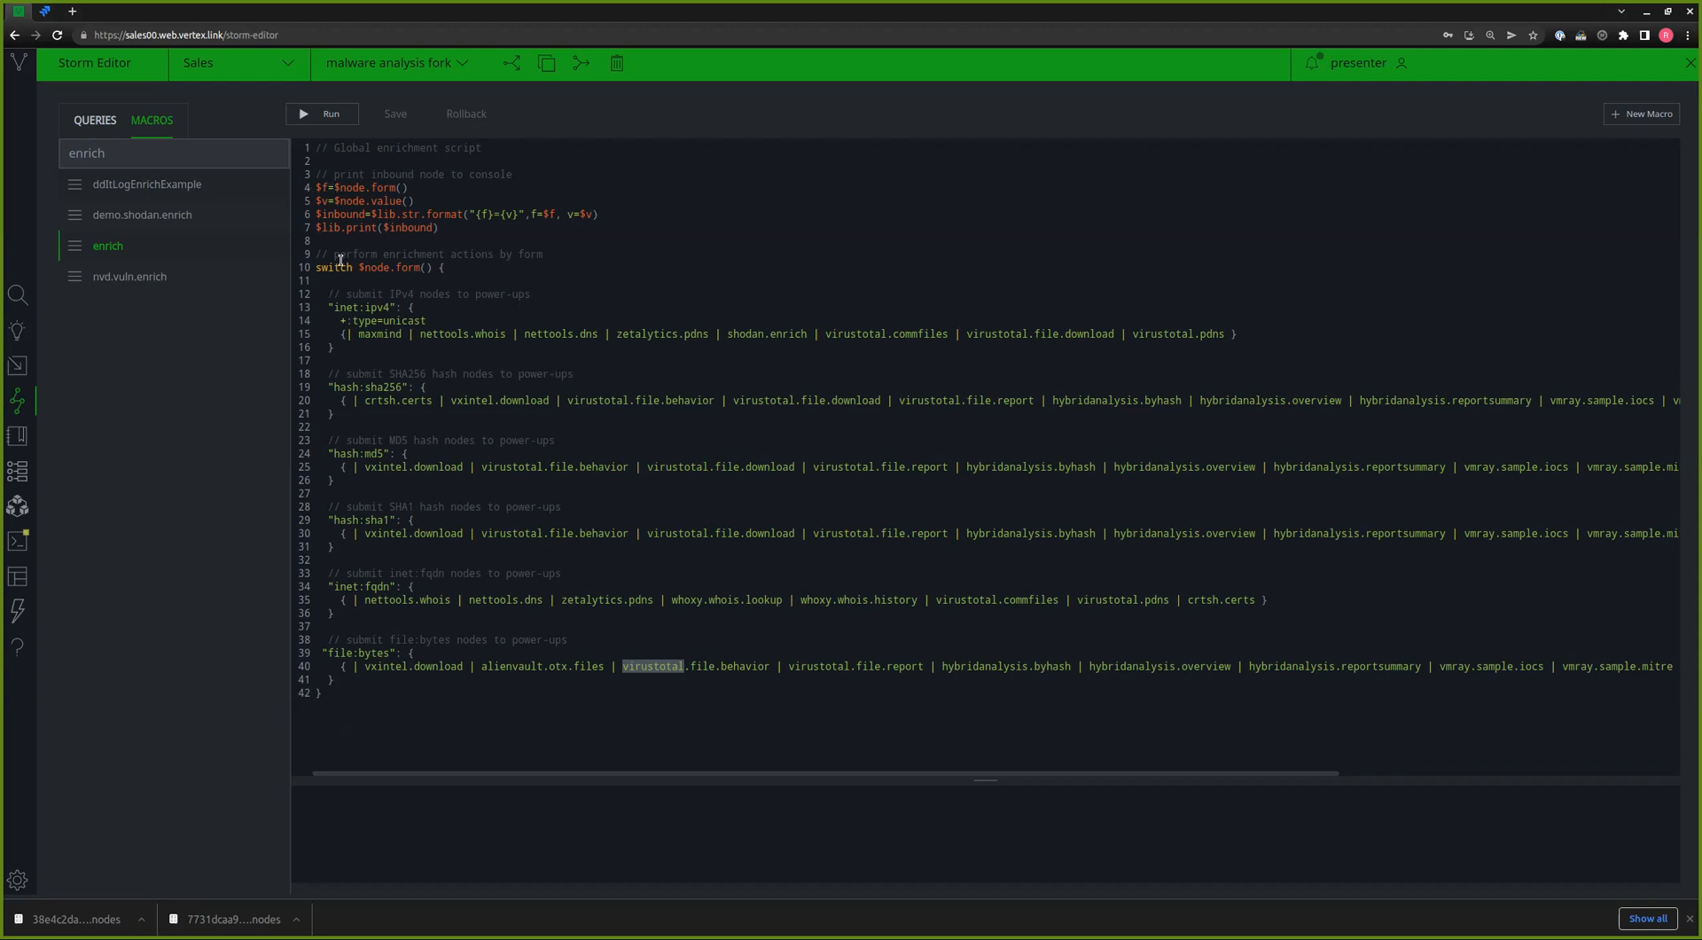
# - Examine the enrich macro's switch on node form, its inet:ipv4 and file:bytes cases, and the vxintel.download command
pyautogui.moveTo(356, 264); pyautogui.dragTo(420, 263)
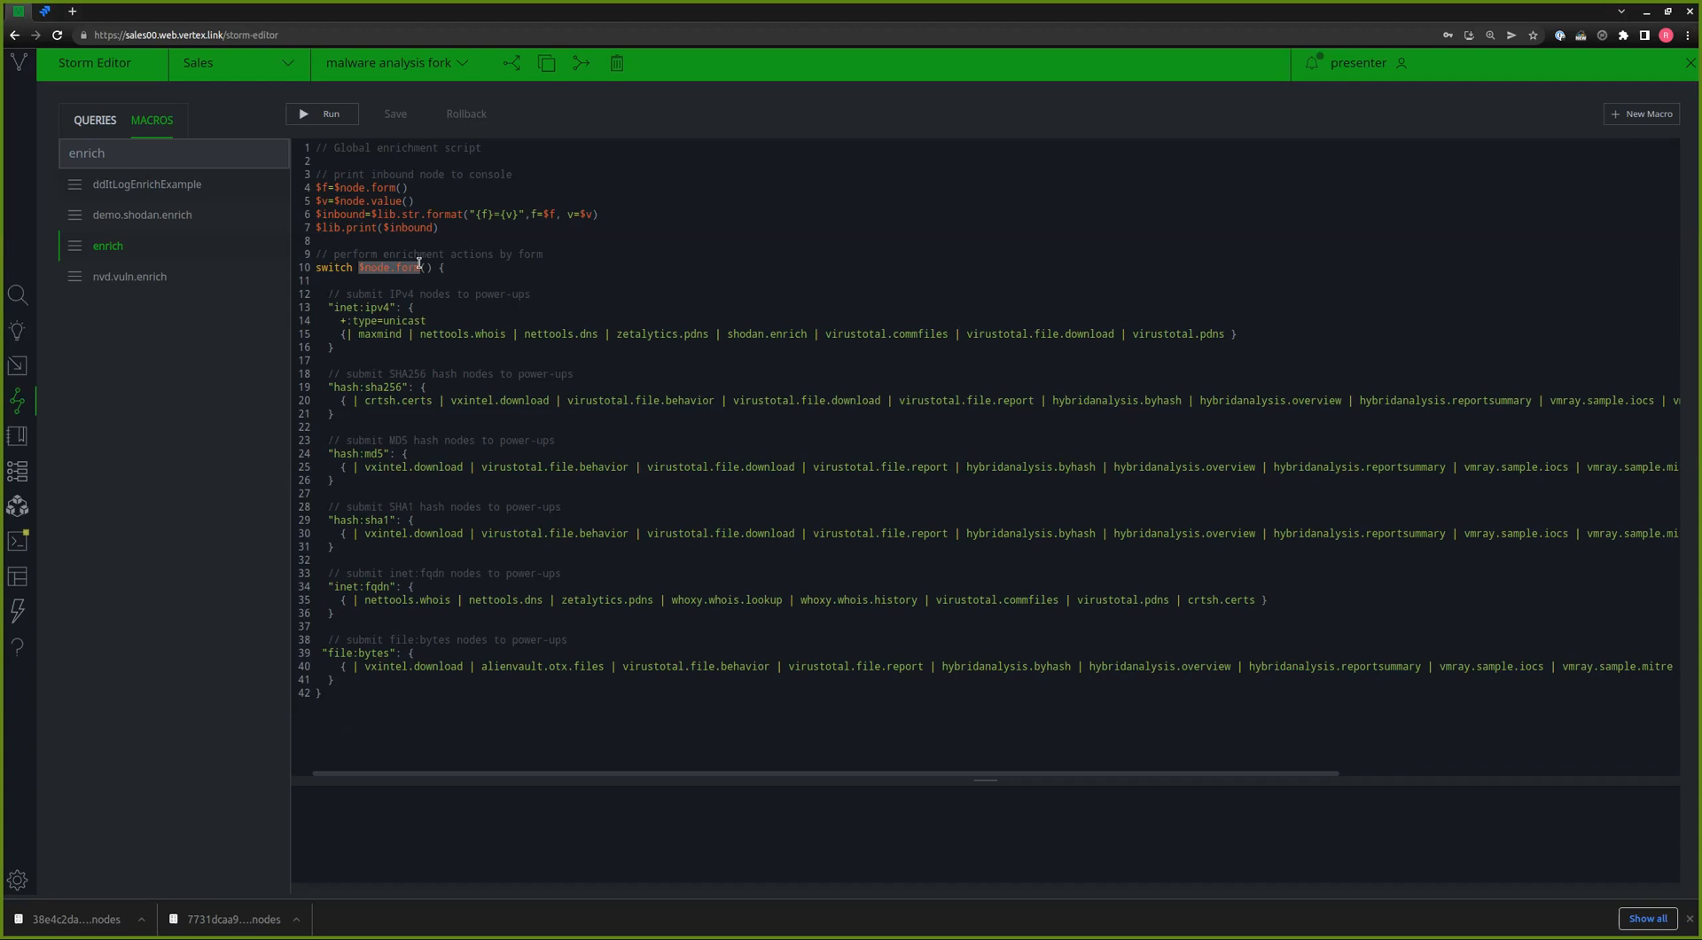
pyautogui.moveTo(321, 309); pyautogui.dragTo(396, 307)
pyautogui.moveTo(322, 649); pyautogui.dragTo(394, 650)
pyautogui.doubleClick(384, 666)
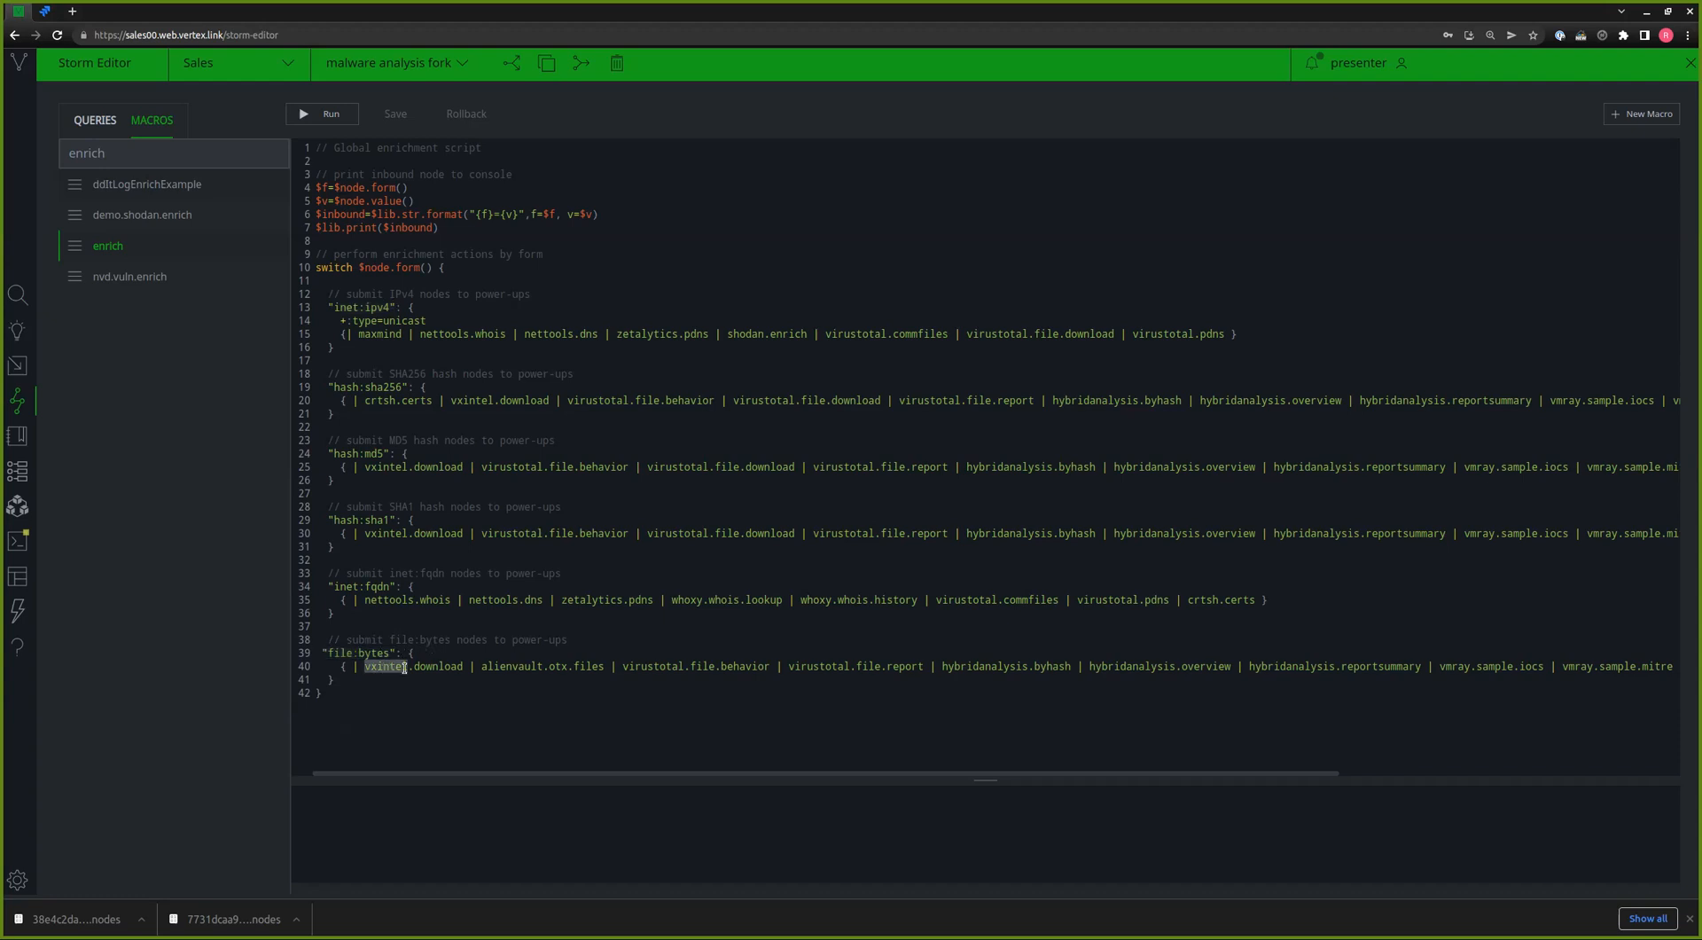
# - Examine the enrich macro's file:bytes case, including its vxintel, alienvault and virustotal commands
pyautogui.moveTo(324, 653); pyautogui.dragTo(391, 653)
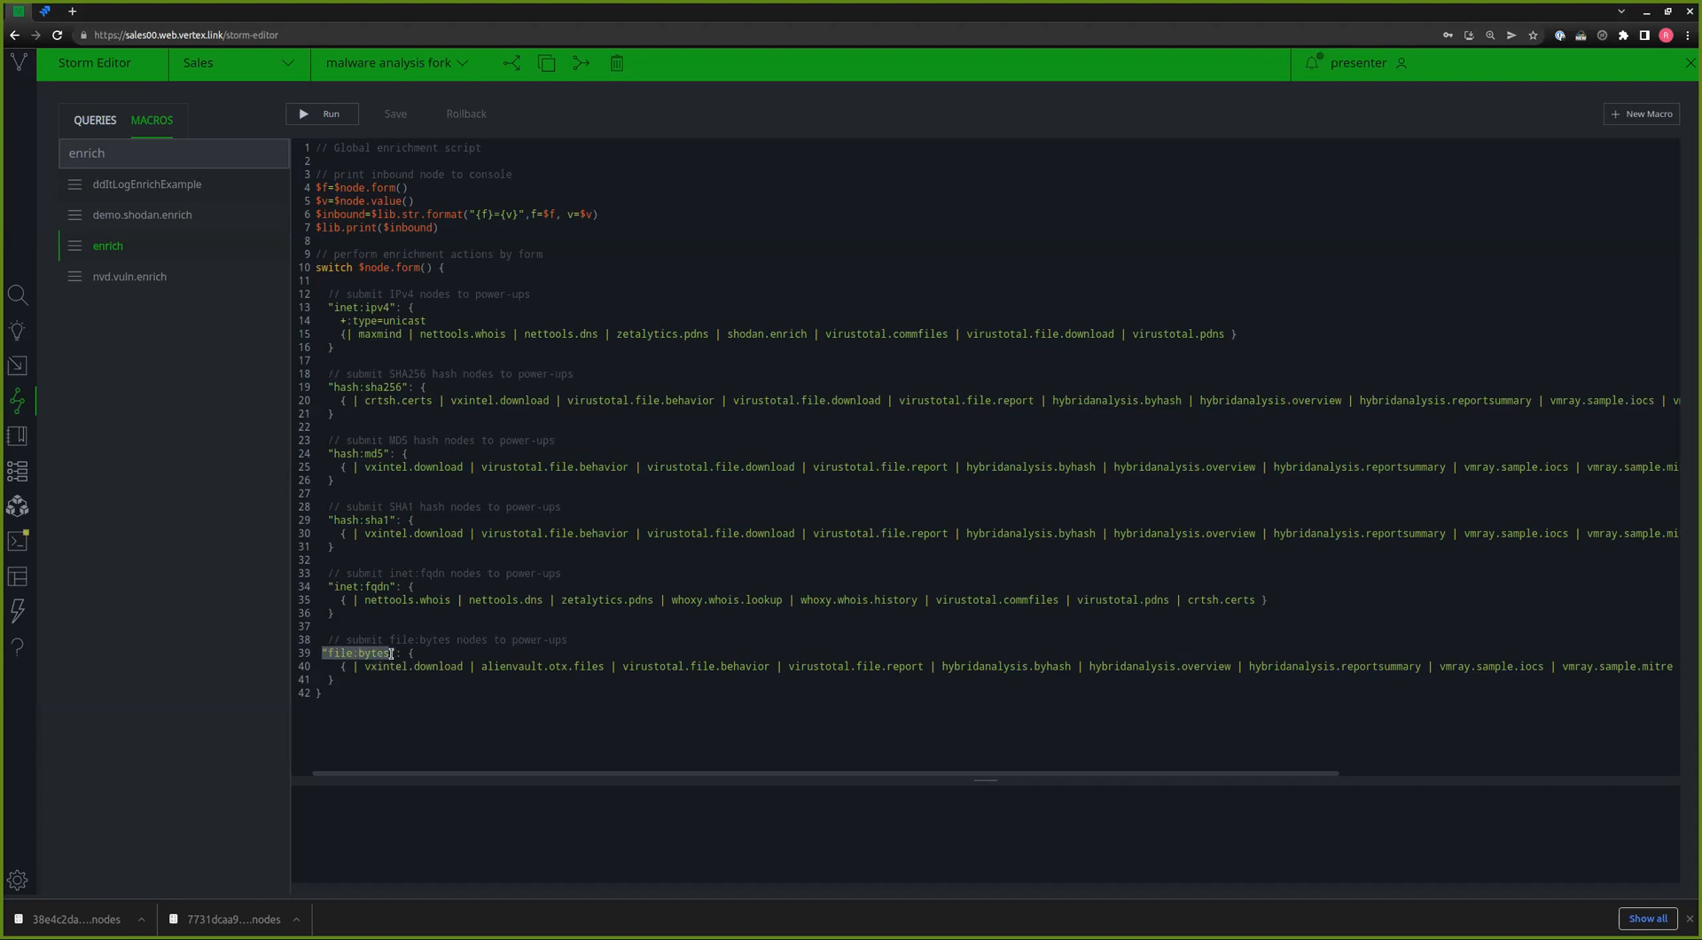
pyautogui.doubleClick(376, 666)
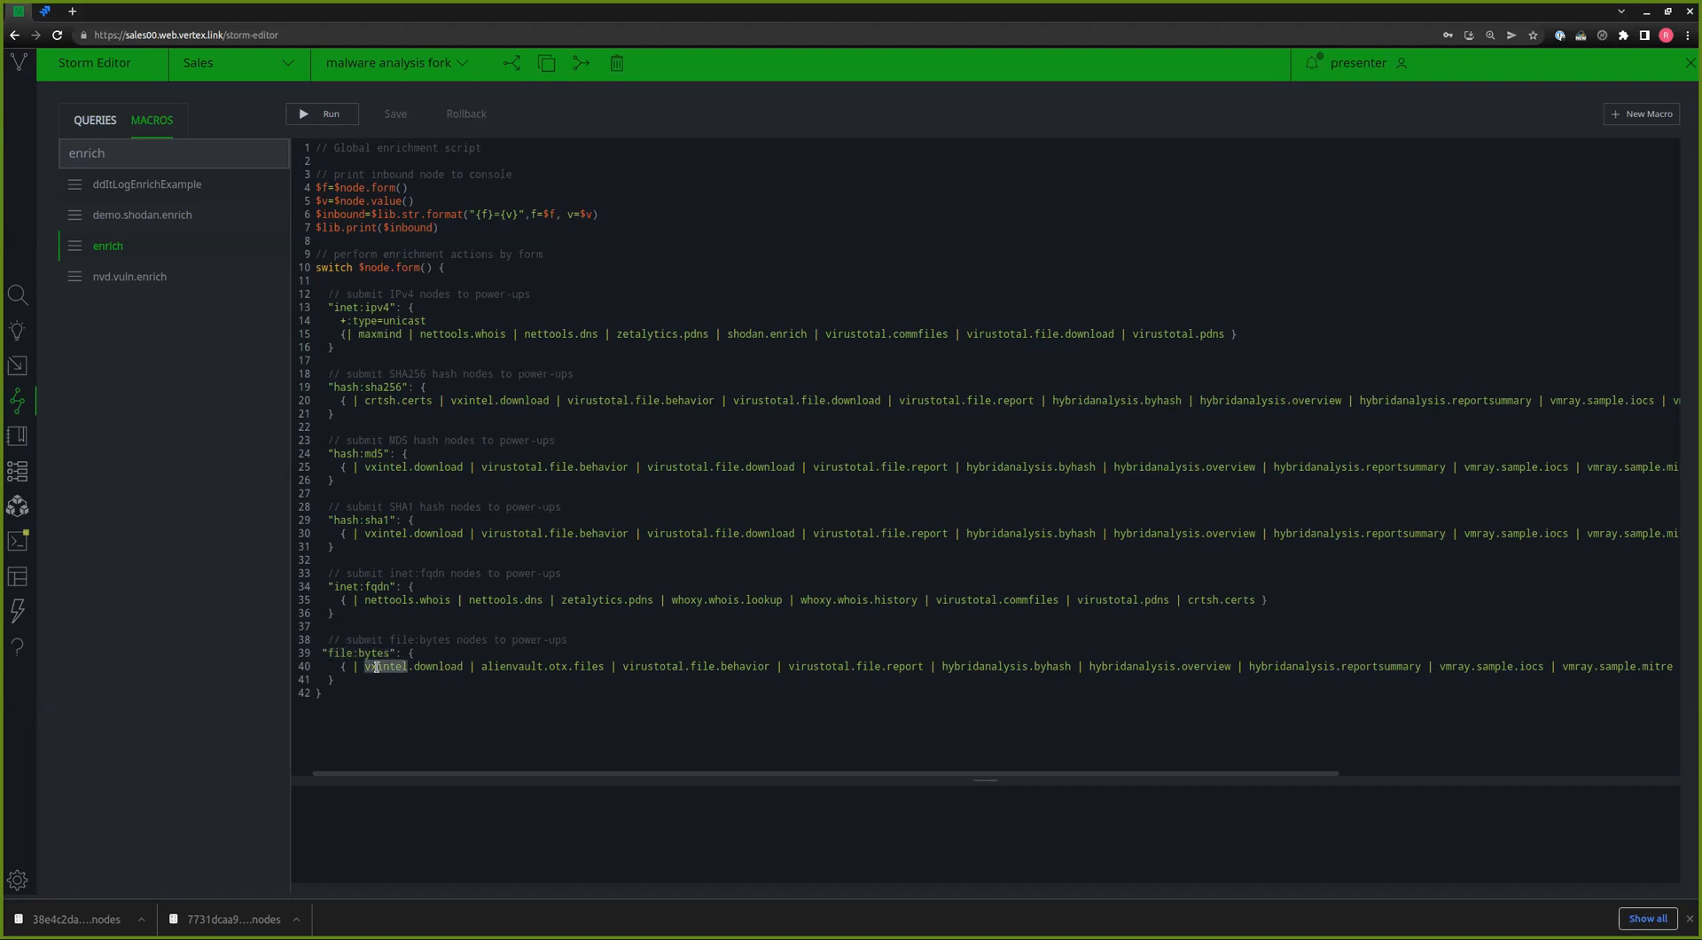
pyautogui.doubleClick(498, 666)
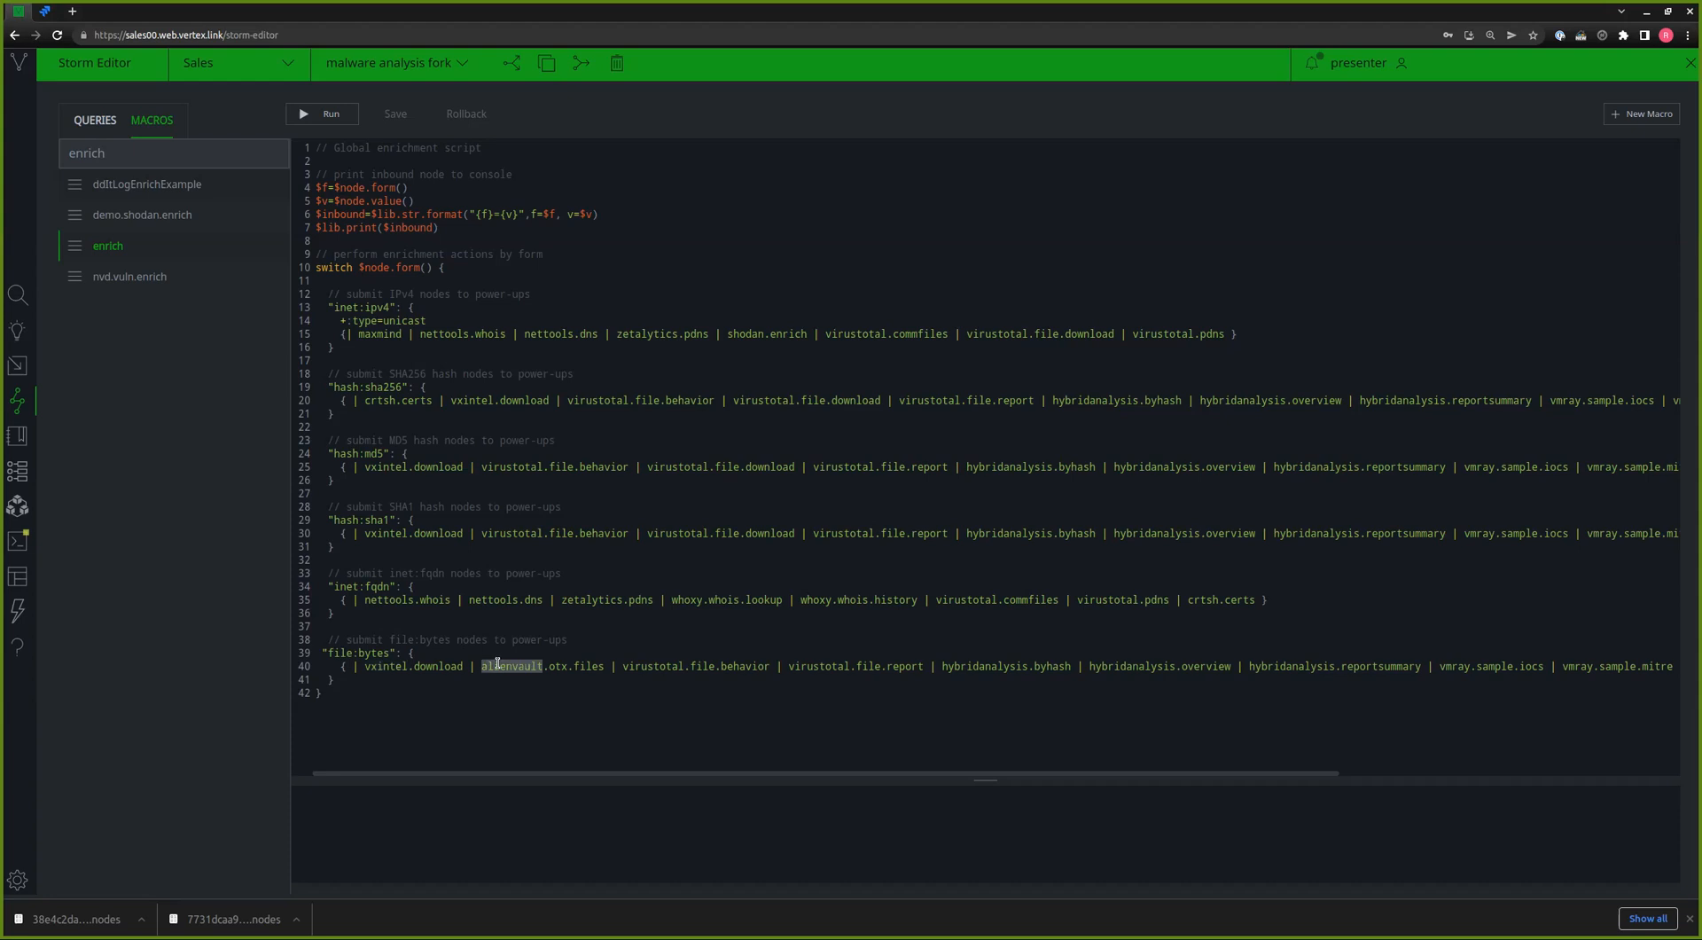
pyautogui.doubleClick(644, 666)
# - Return to the Research results for the three files and check the edit summary of the enrichment run
pyautogui.click(19, 302)
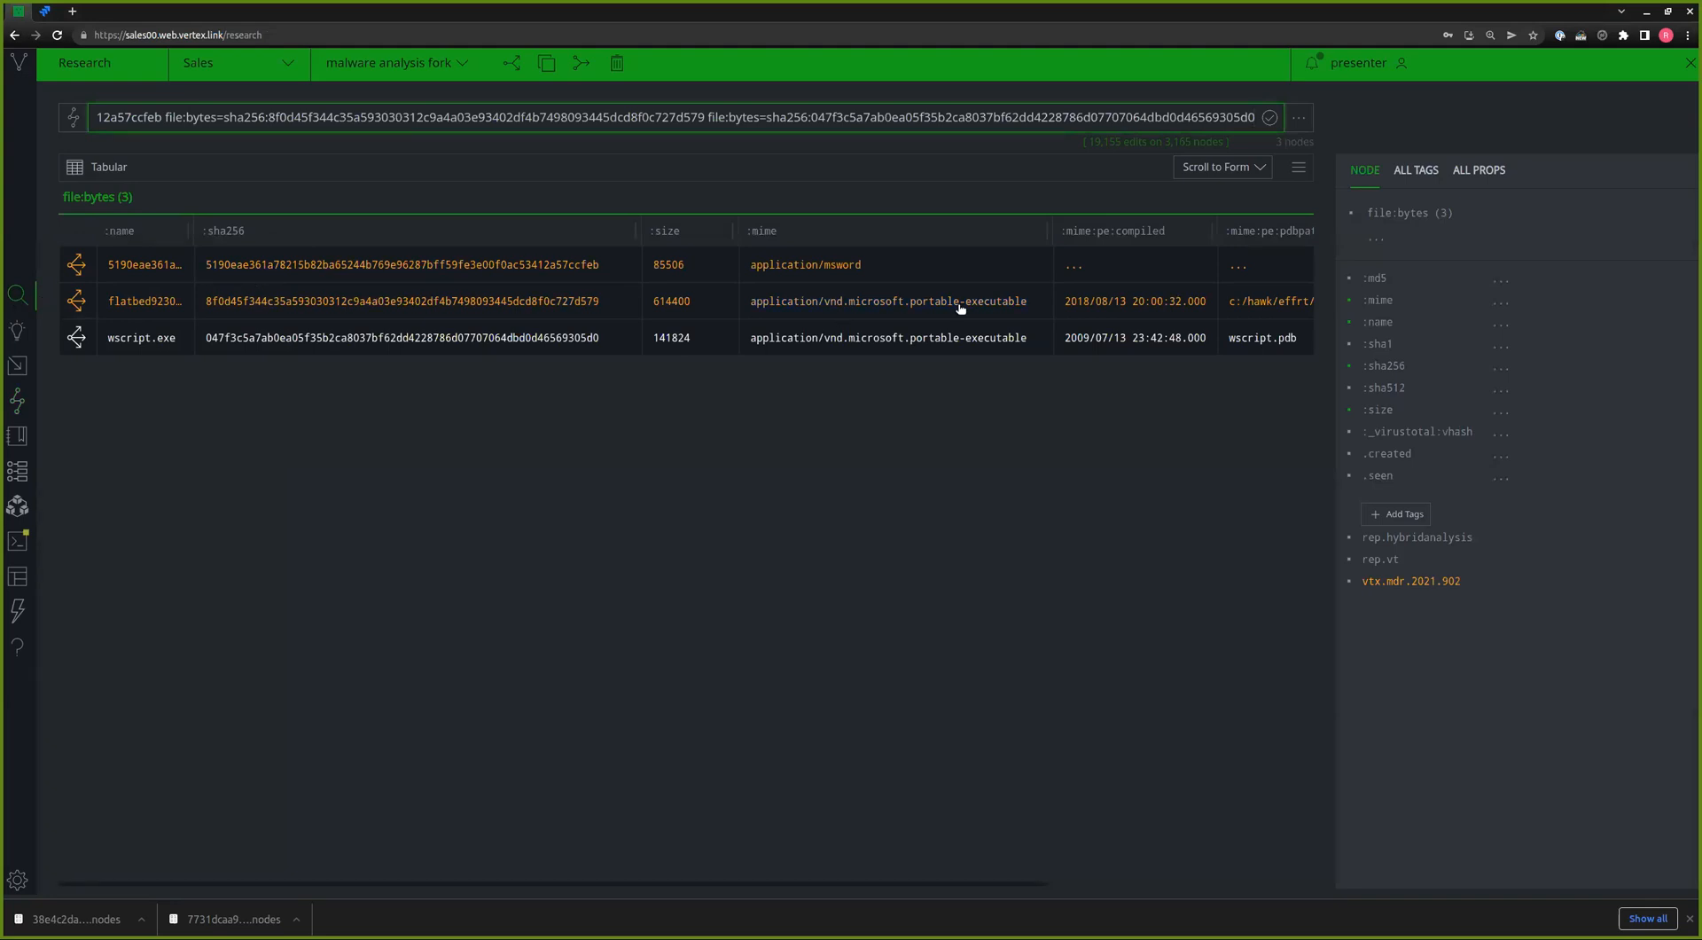
pyautogui.tripleClick(1126, 140)
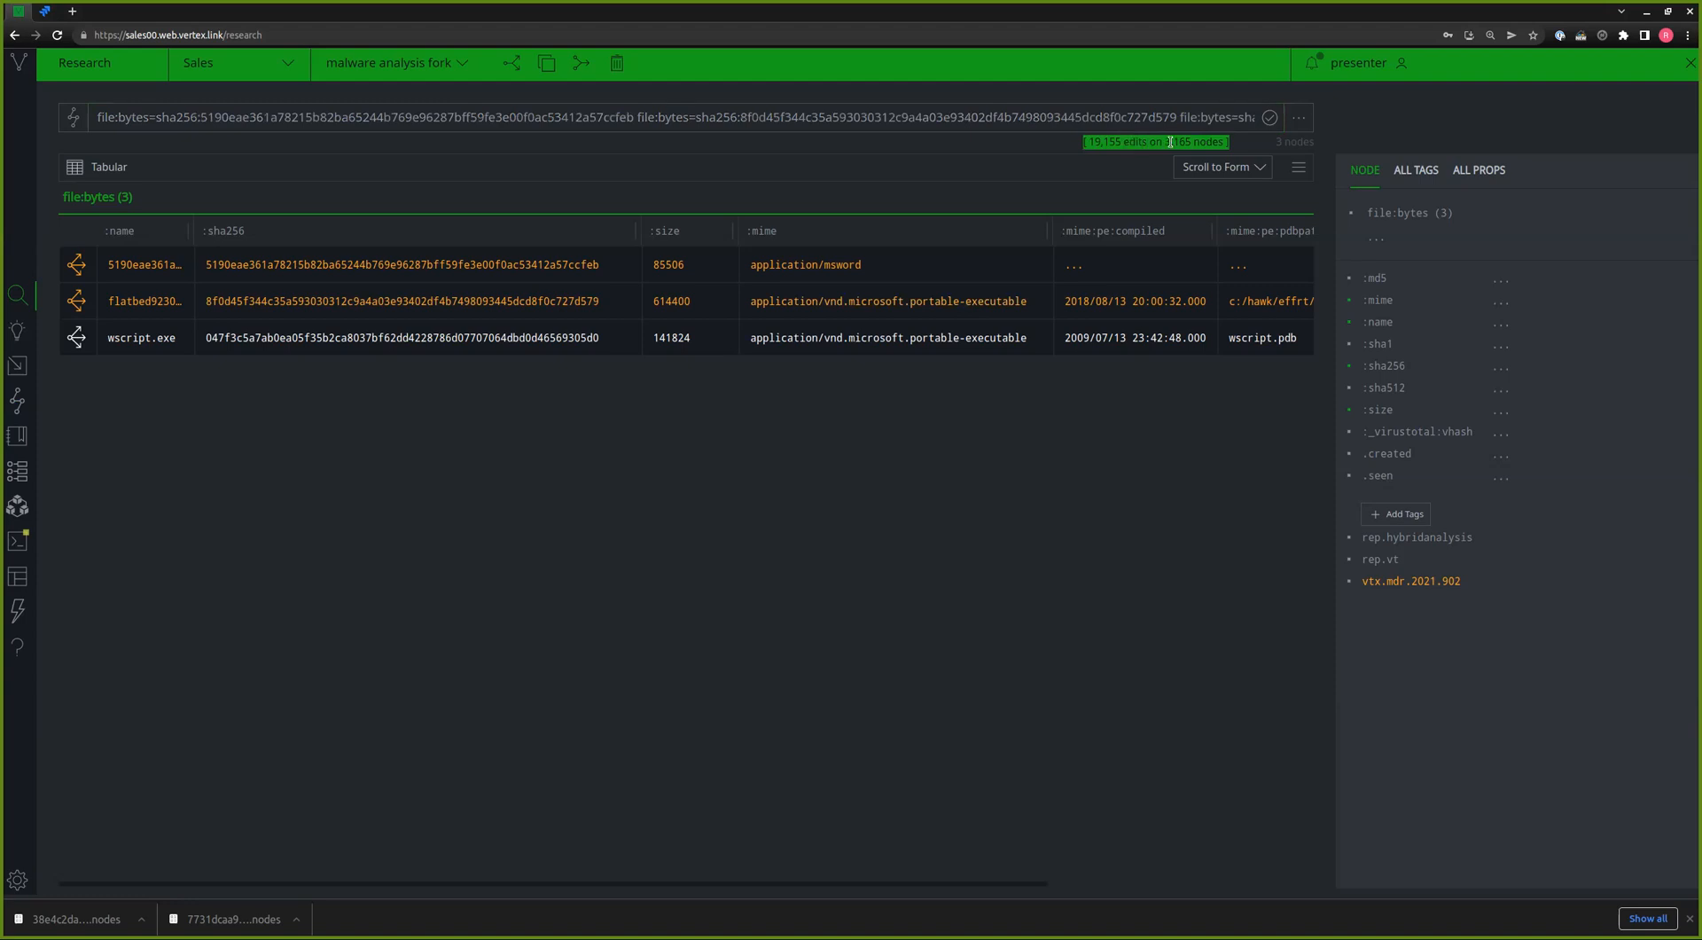
pyautogui.click(1168, 142)
pyautogui.moveTo(1089, 142); pyautogui.dragTo(1221, 143)
pyautogui.click(1180, 140)
pyautogui.click(1131, 118)
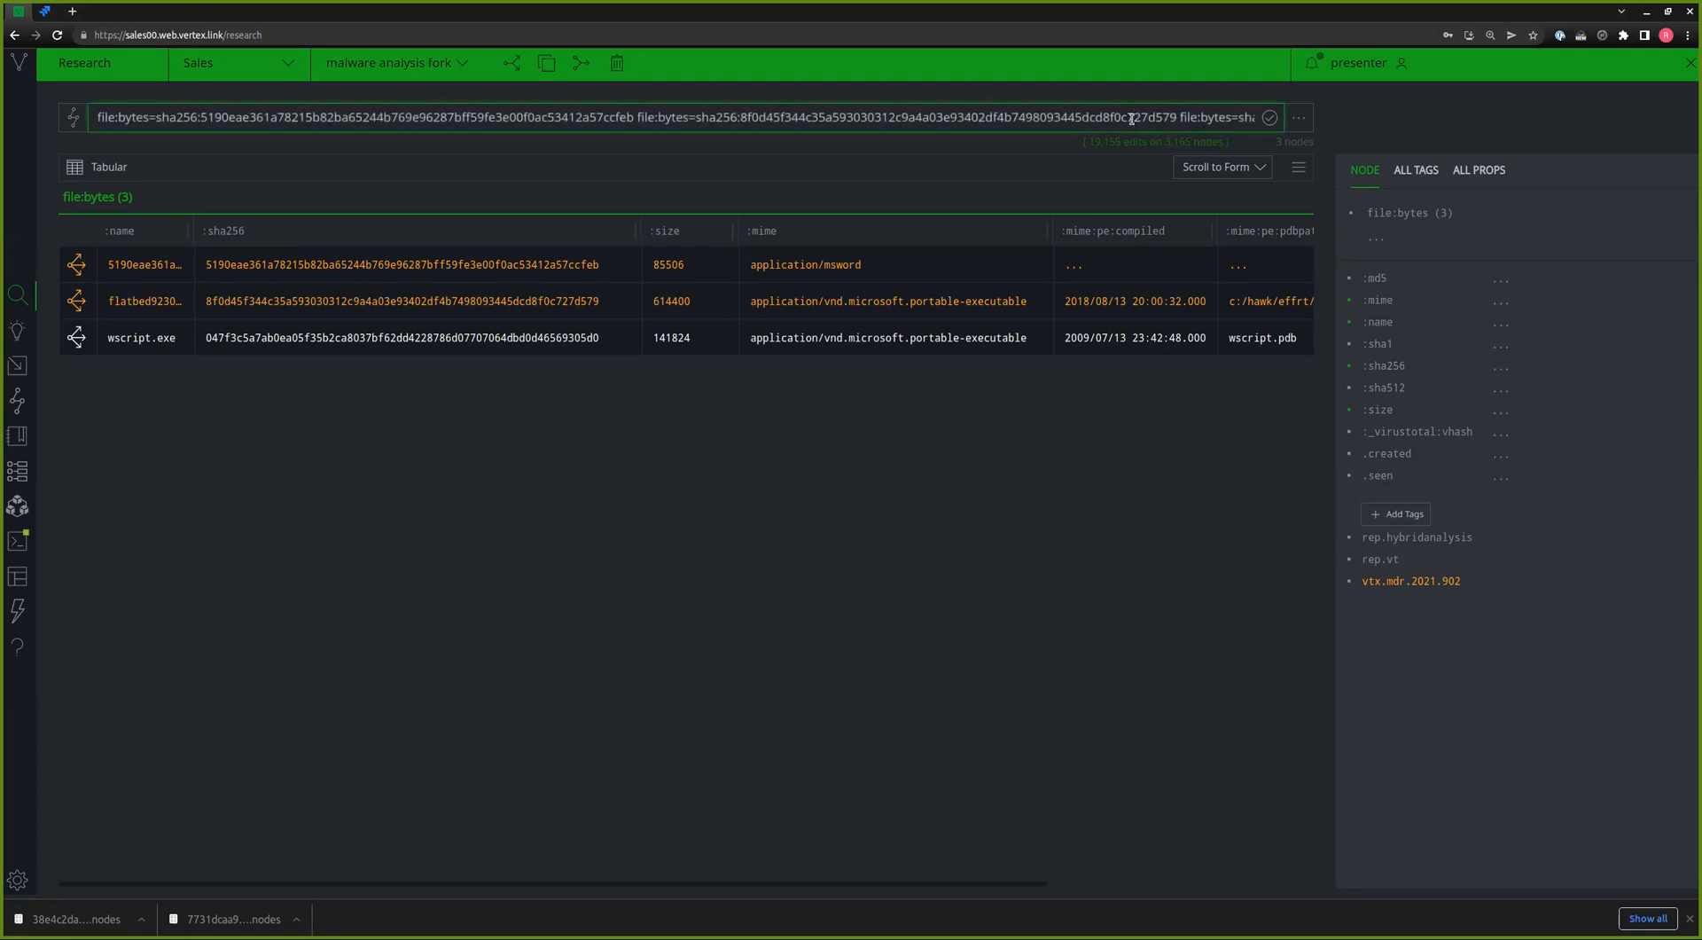
# - Compare the enriched properties and tags of the Word document, flatbed923027.exe and wscript.exe nodes
pyautogui.click(880, 265)
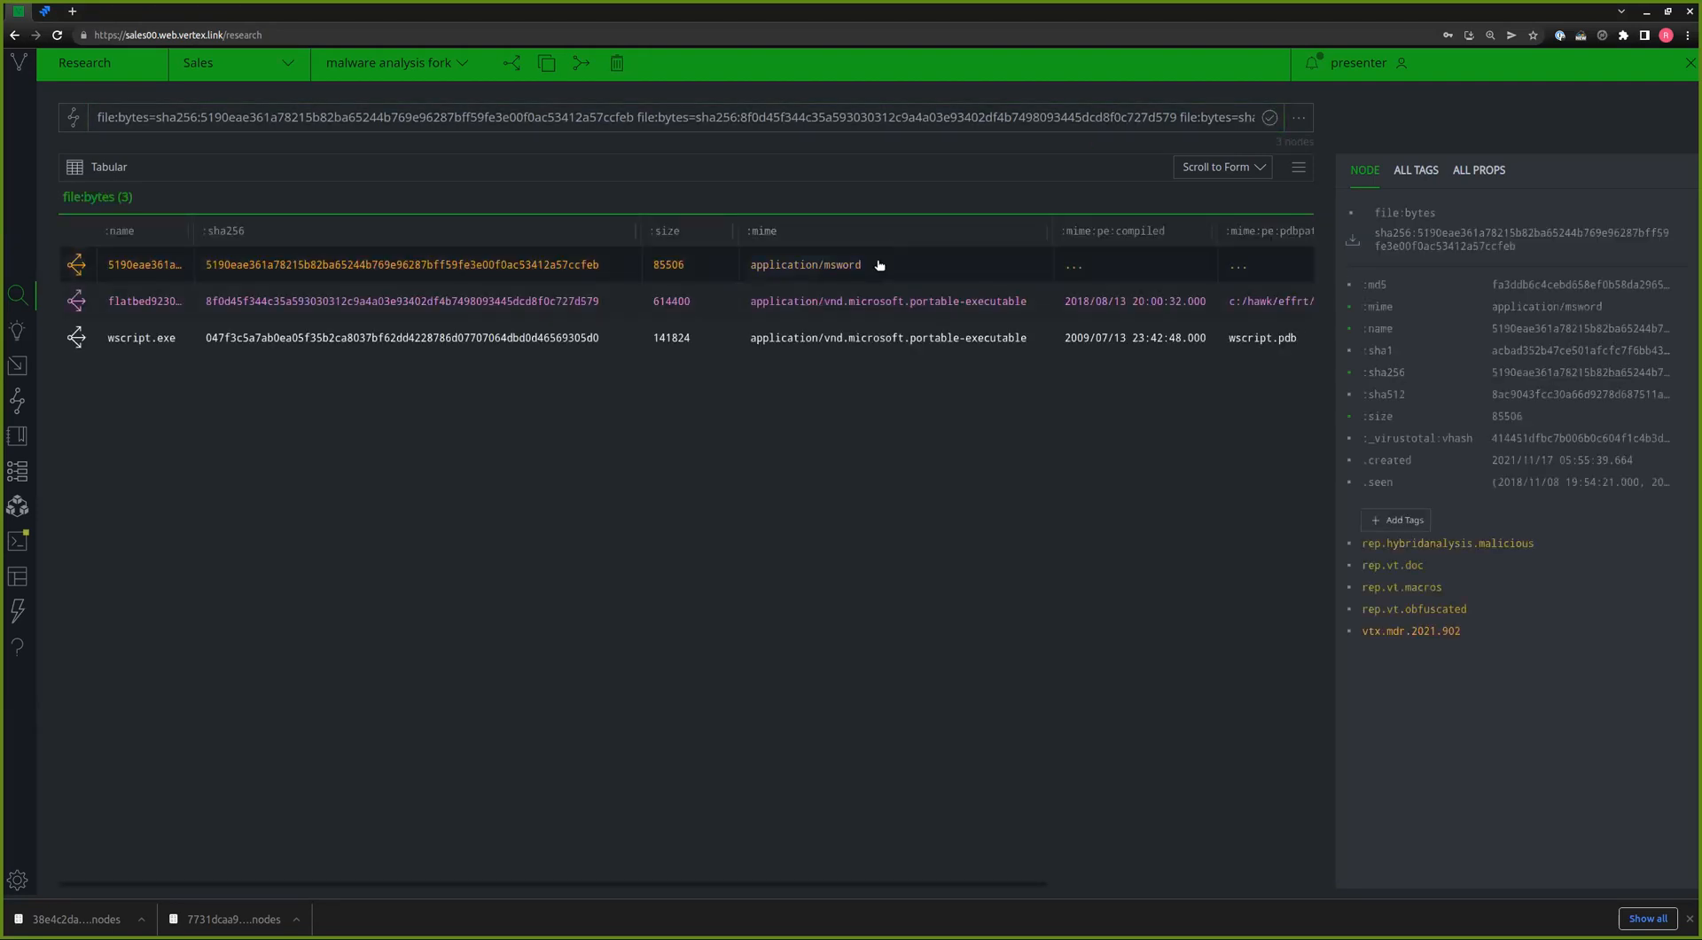
pyautogui.click(872, 336)
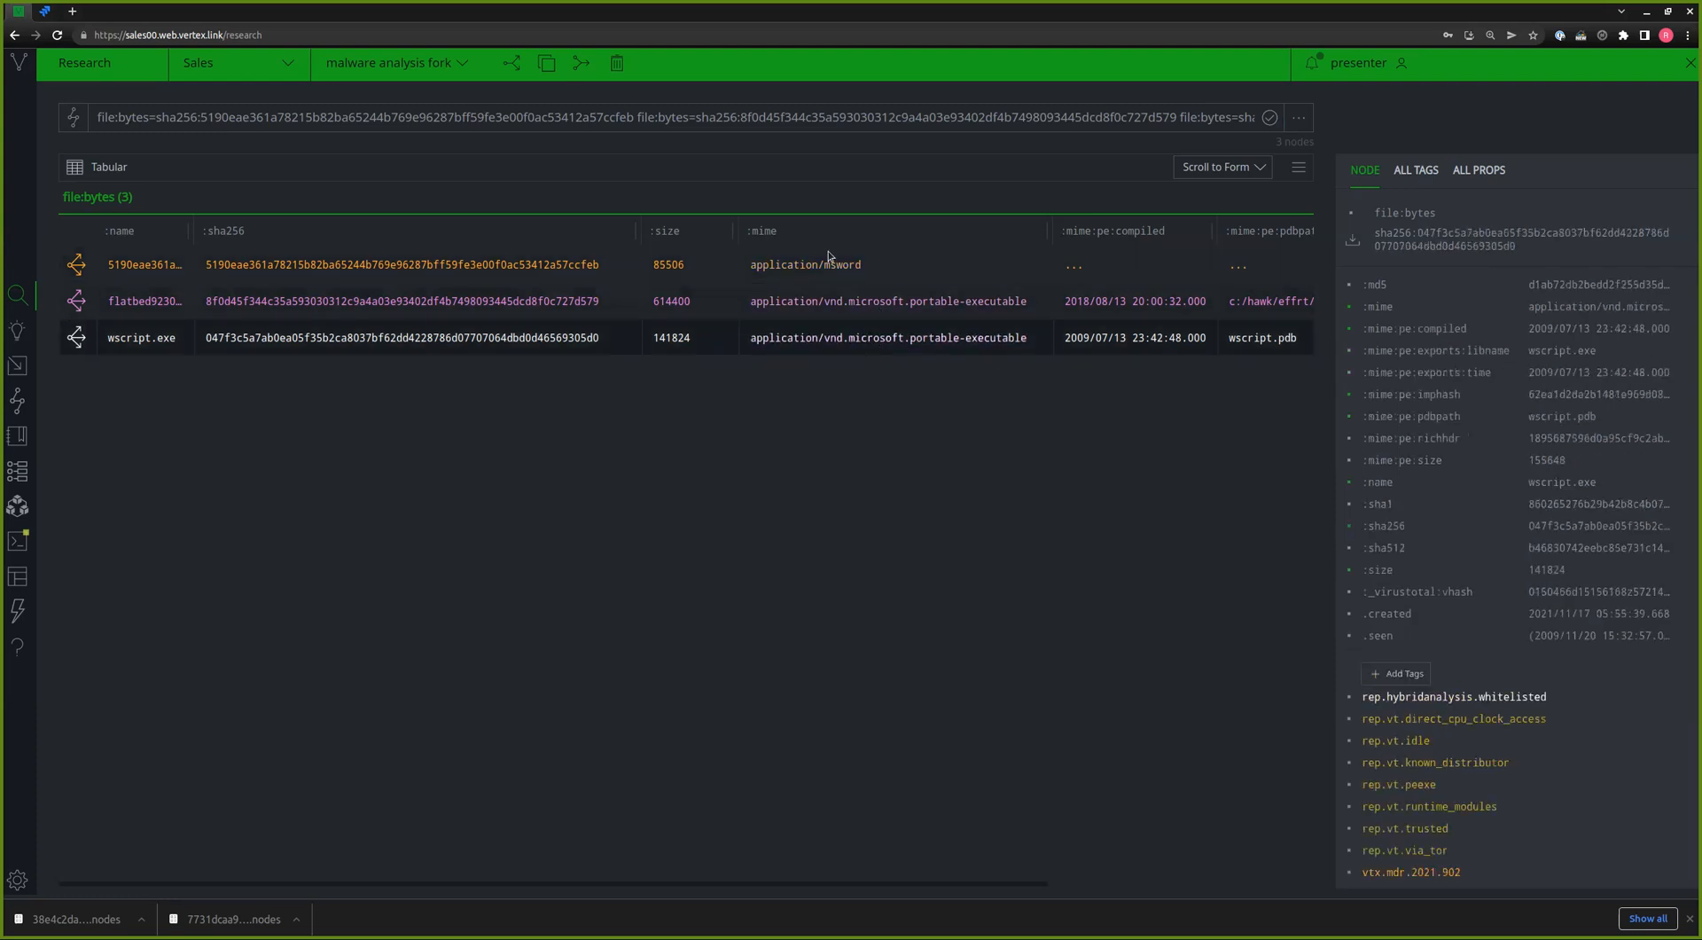
pyautogui.click(825, 264)
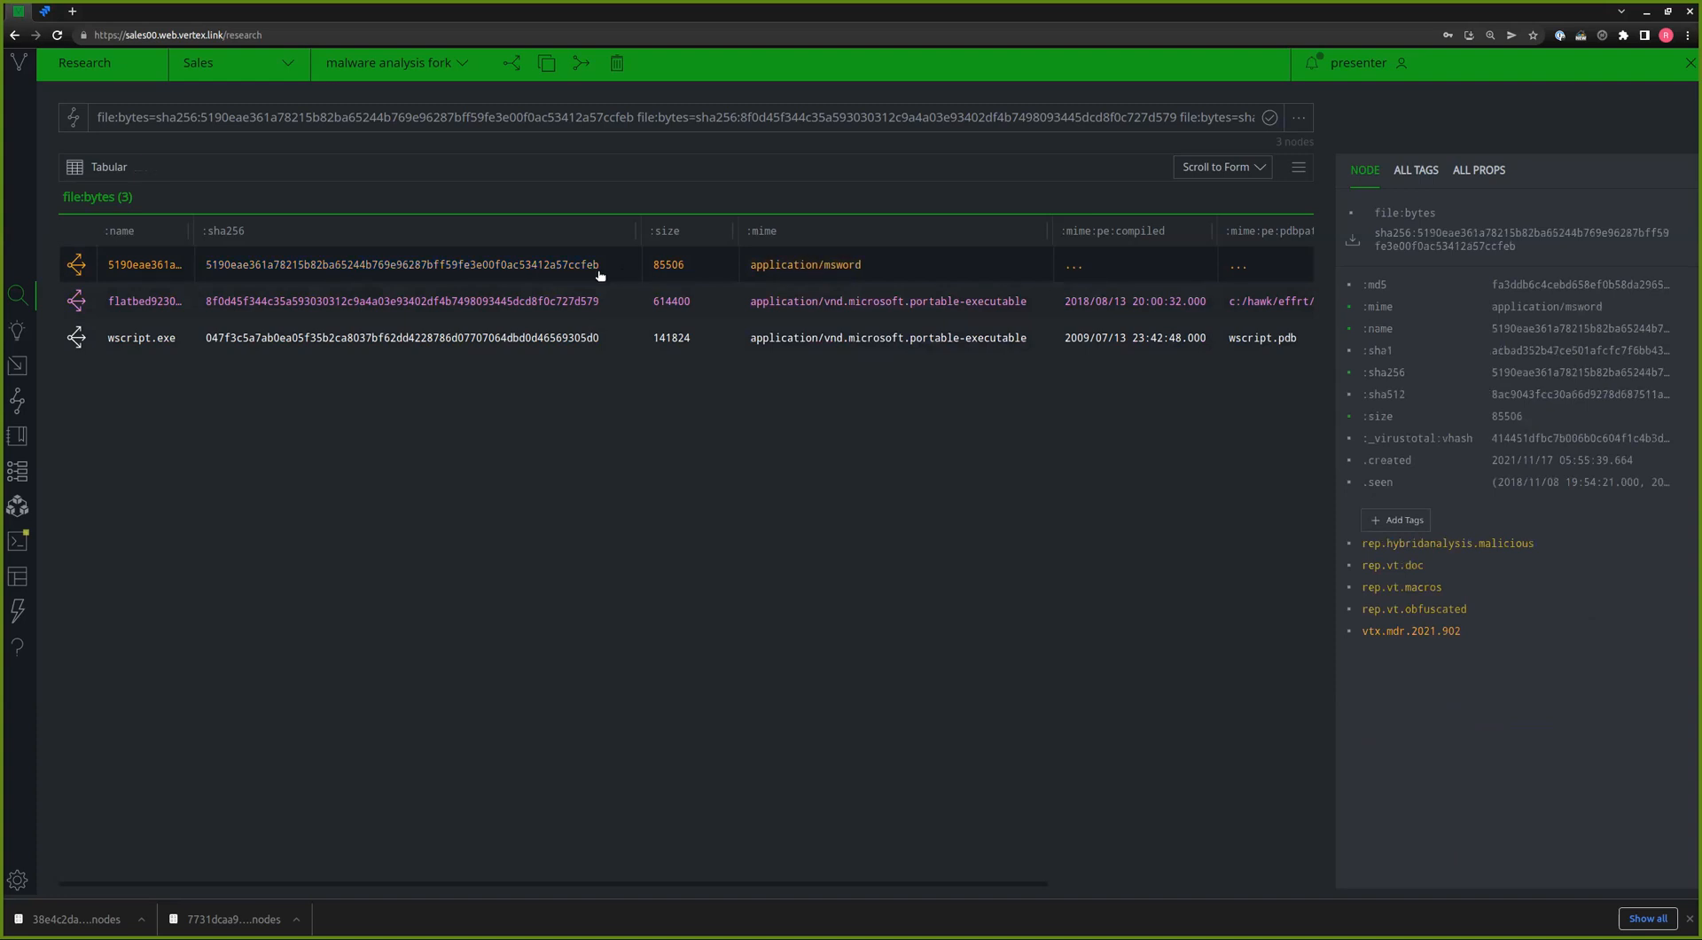
pyautogui.click(573, 302)
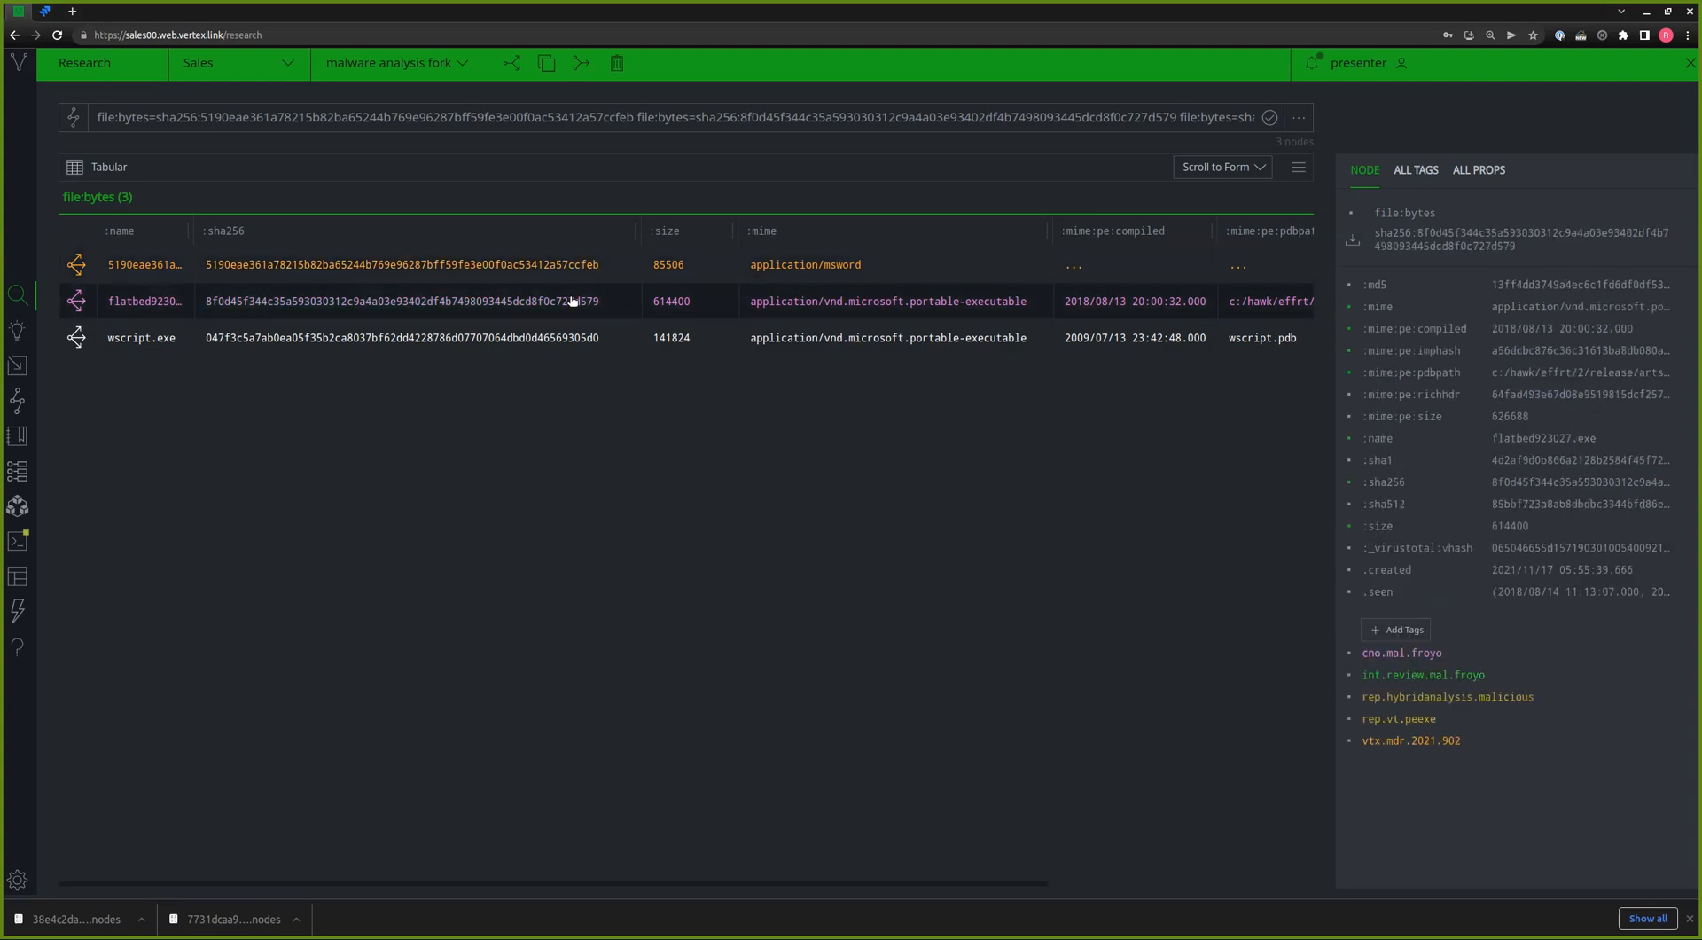
pyautogui.click(478, 338)
# - Check the tag colors in the Sales workspace preferences, and return to Research to review wscript.exe's reputation tags
pyautogui.click(16, 576)
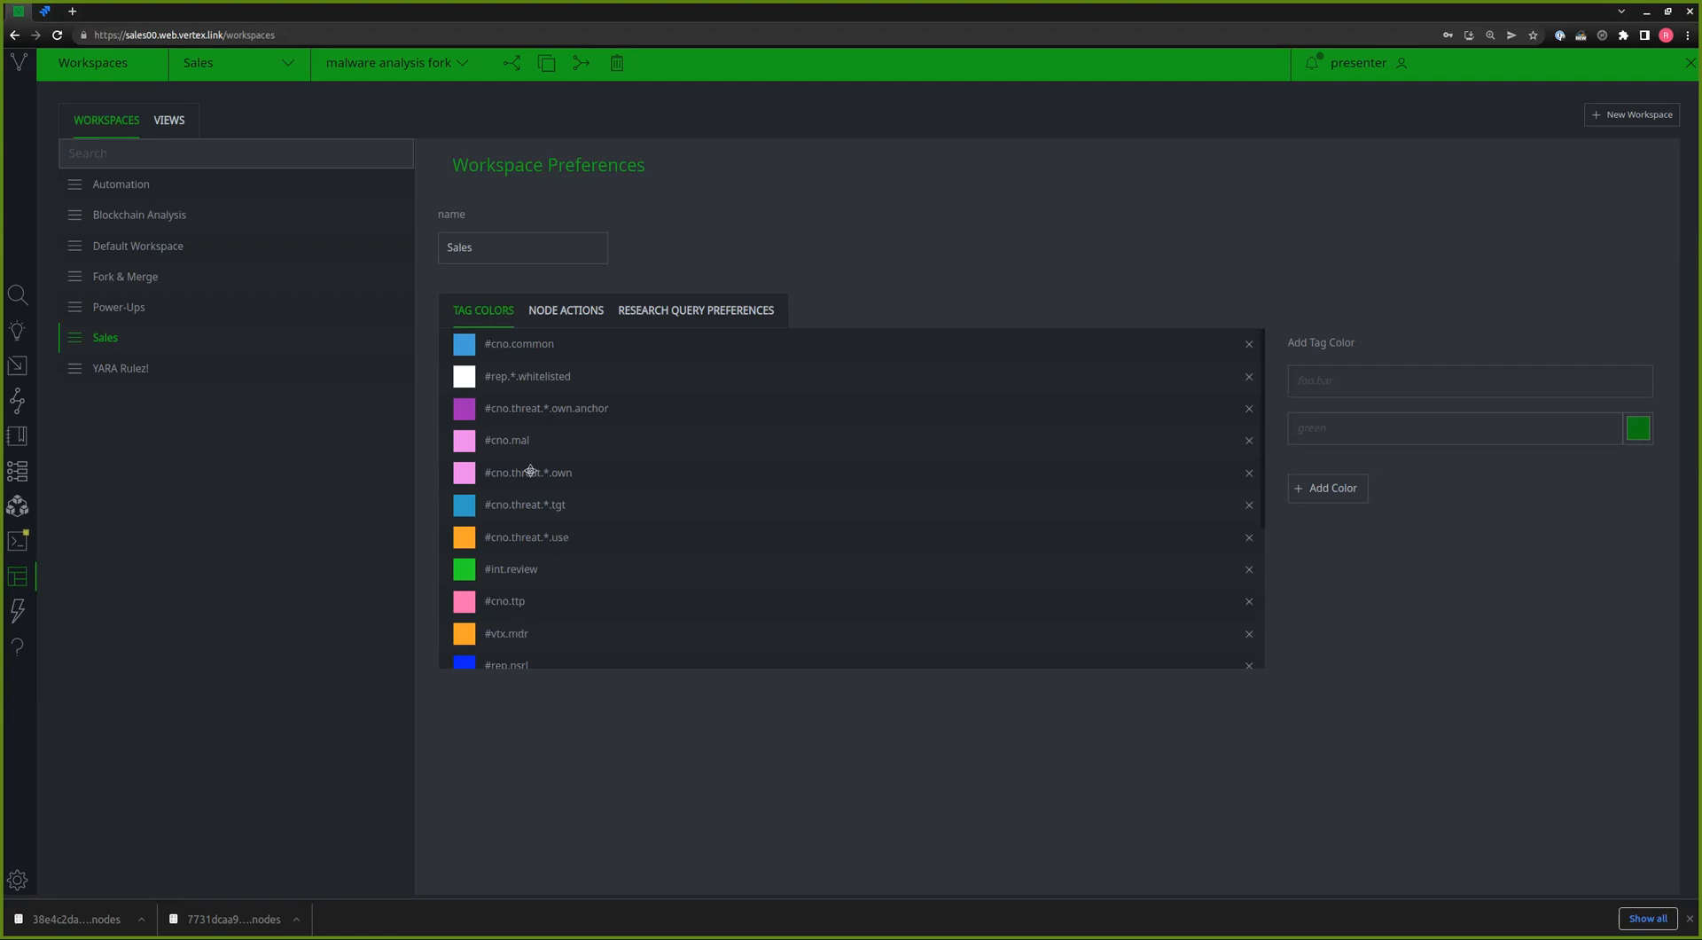
pyautogui.click(17, 294)
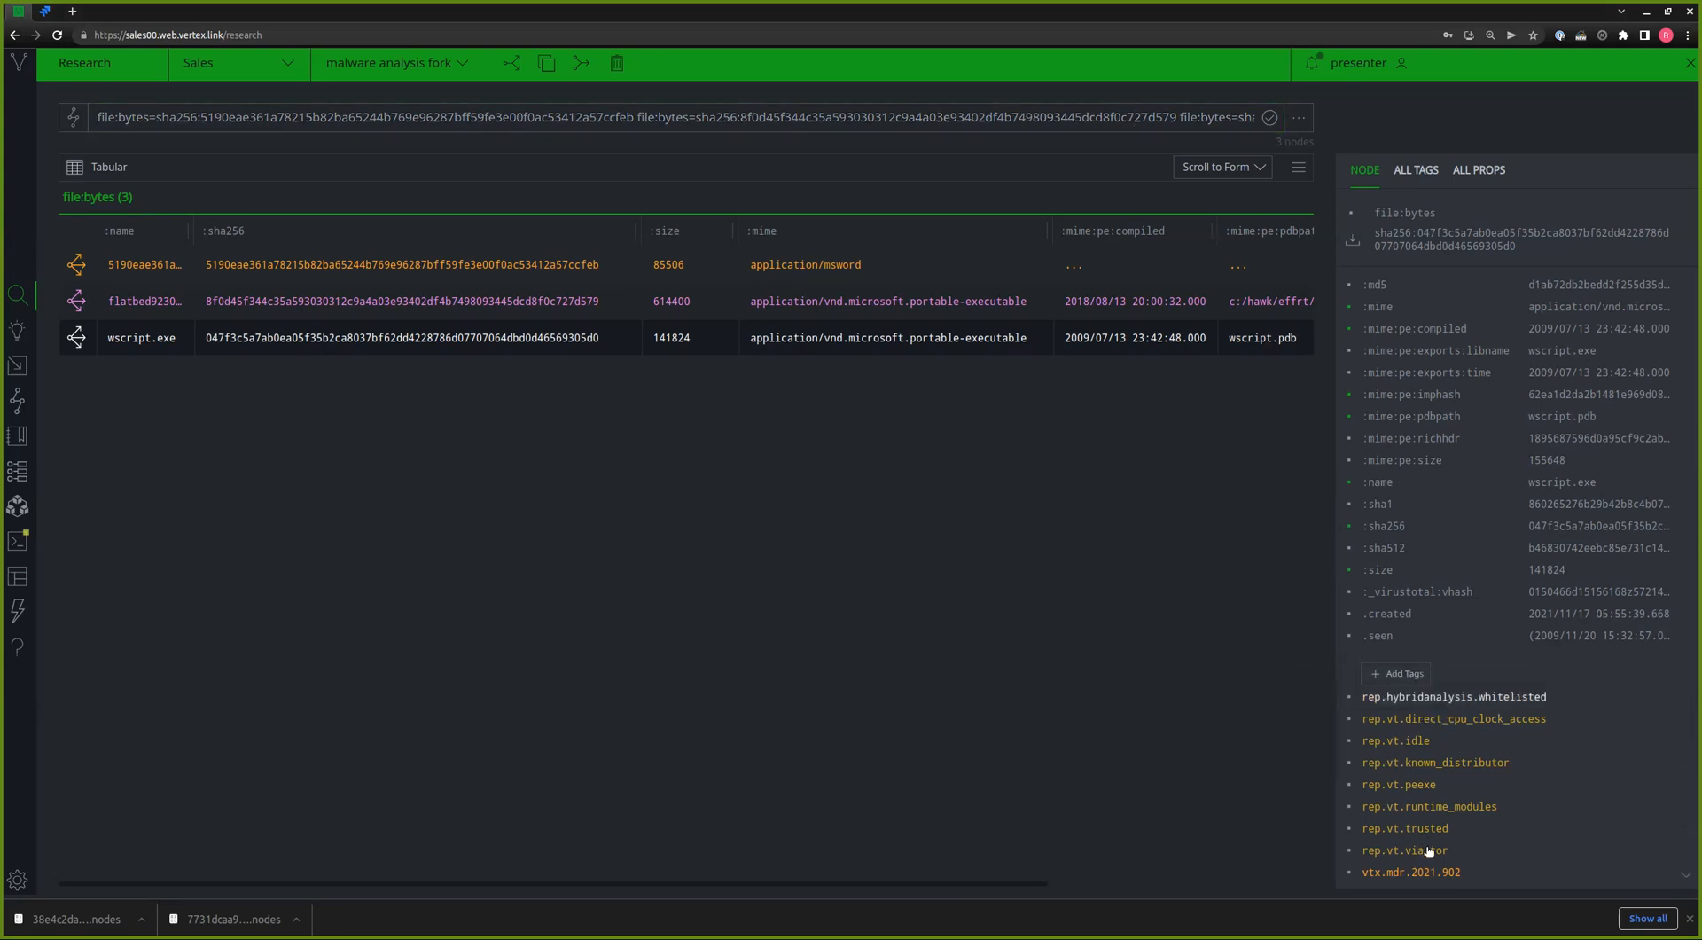
pyautogui.moveTo(1434, 703)
pyautogui.moveTo(1394, 767)
pyautogui.moveTo(1423, 834)
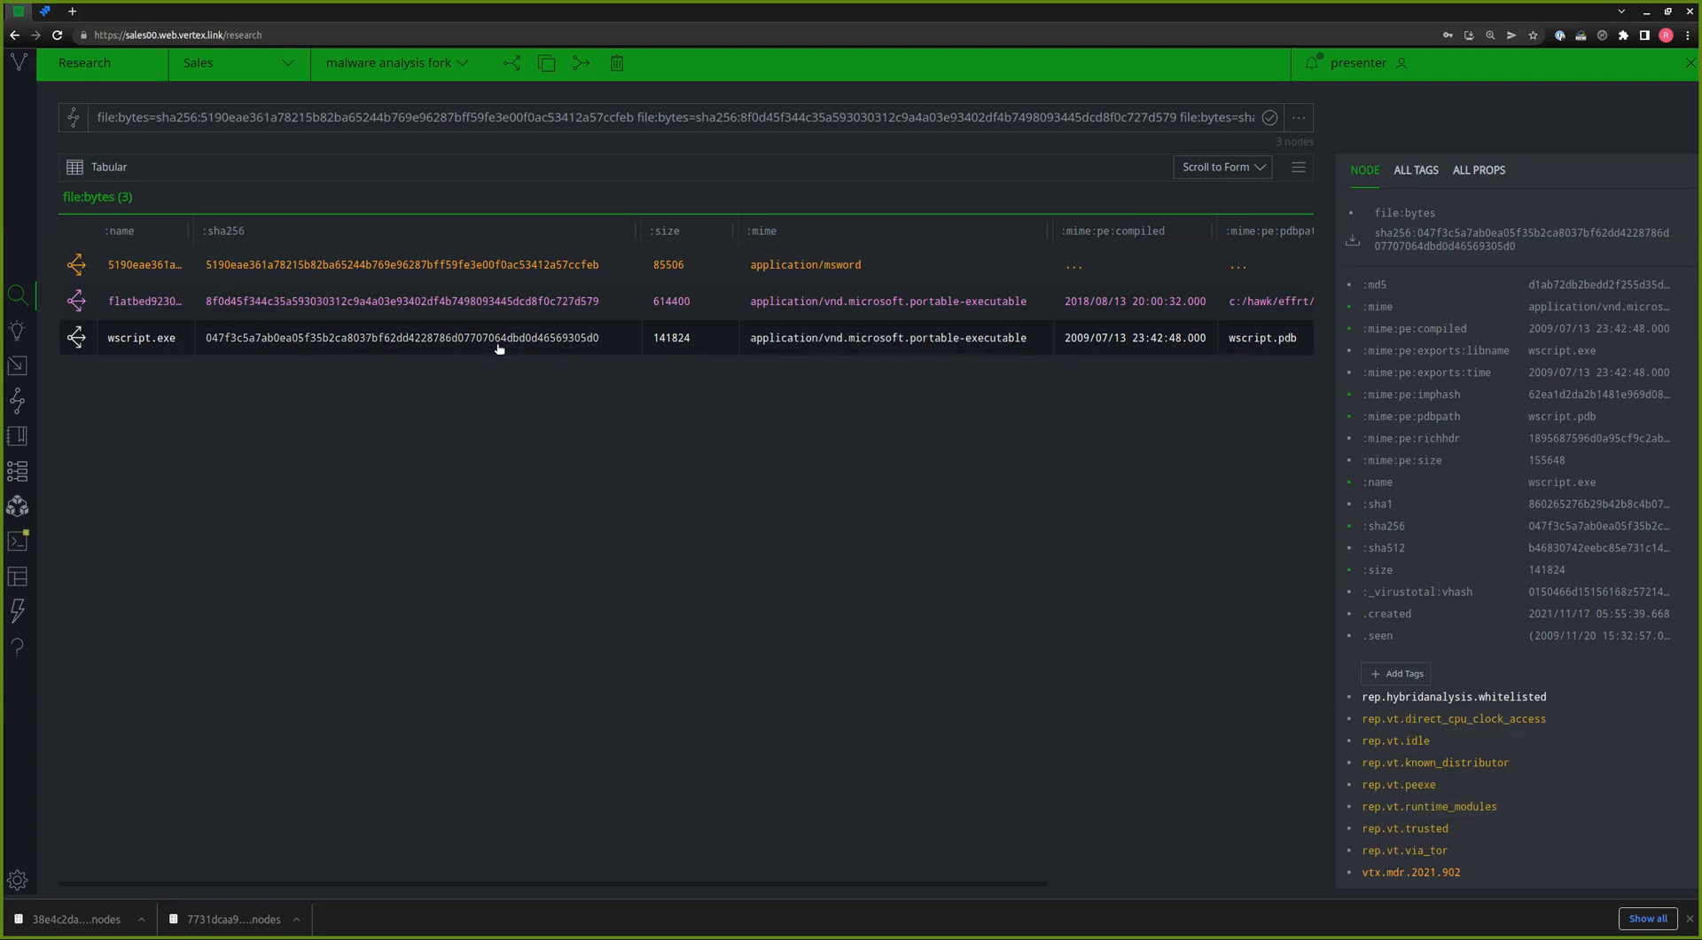
# - Explore from wscript.exe to its file:mime:pe:vsvers:info nodes, inspect the LegalCopyright entry, and return to the original query
pyautogui.click(76, 337)
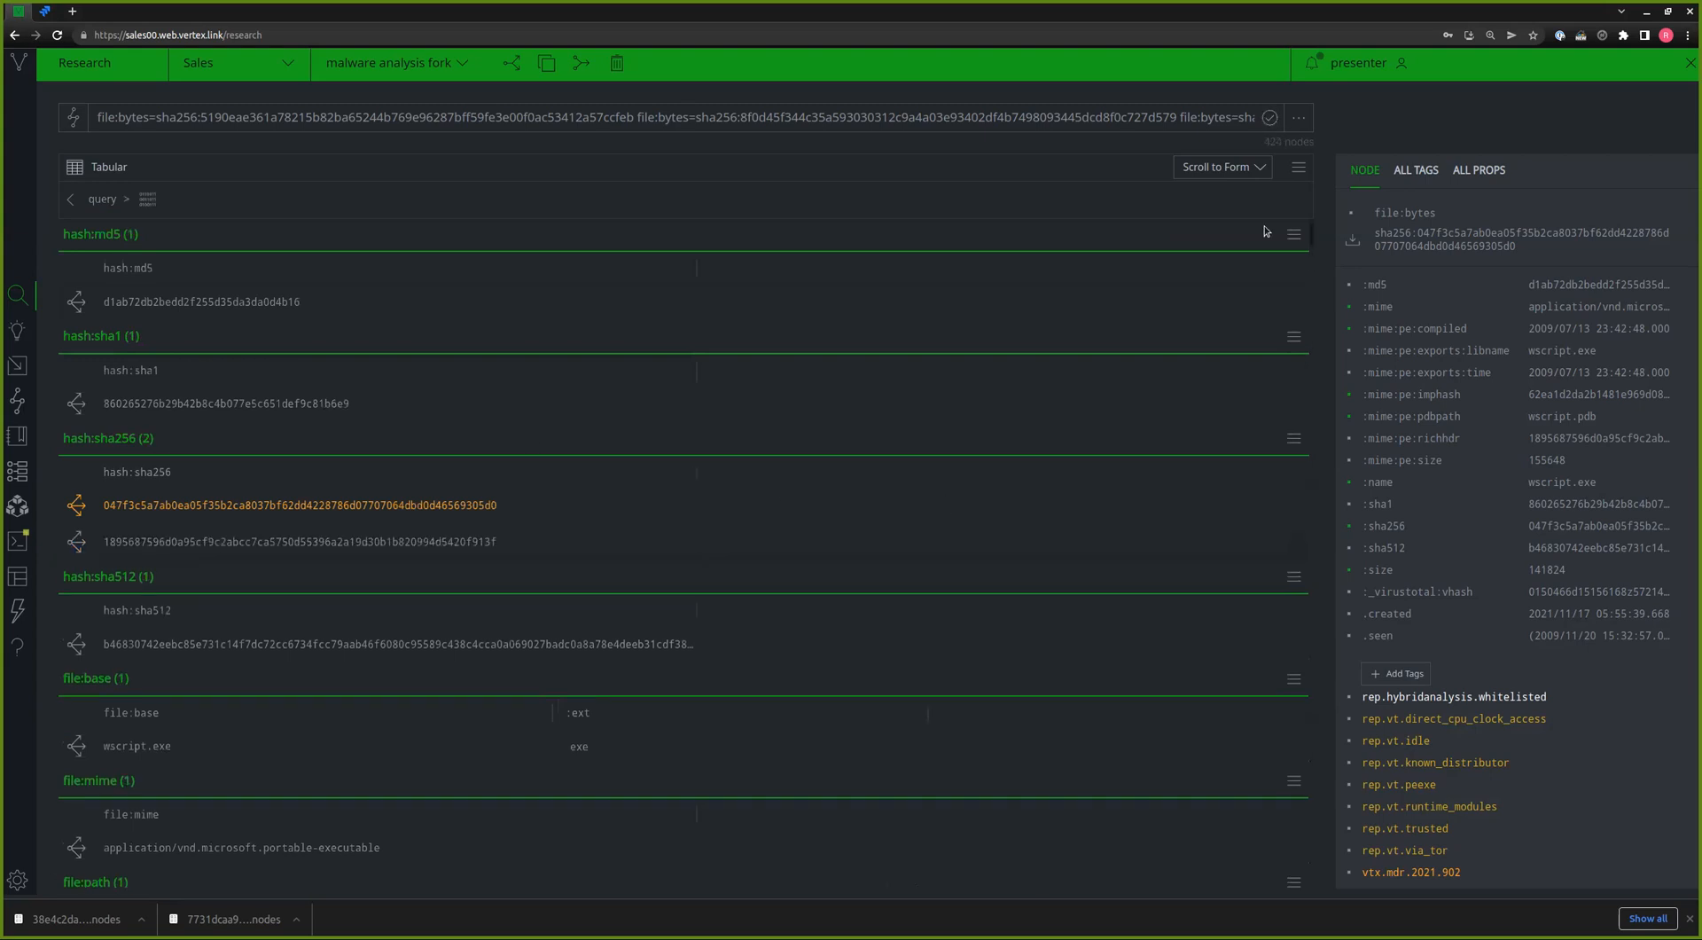
pyautogui.click(1232, 168)
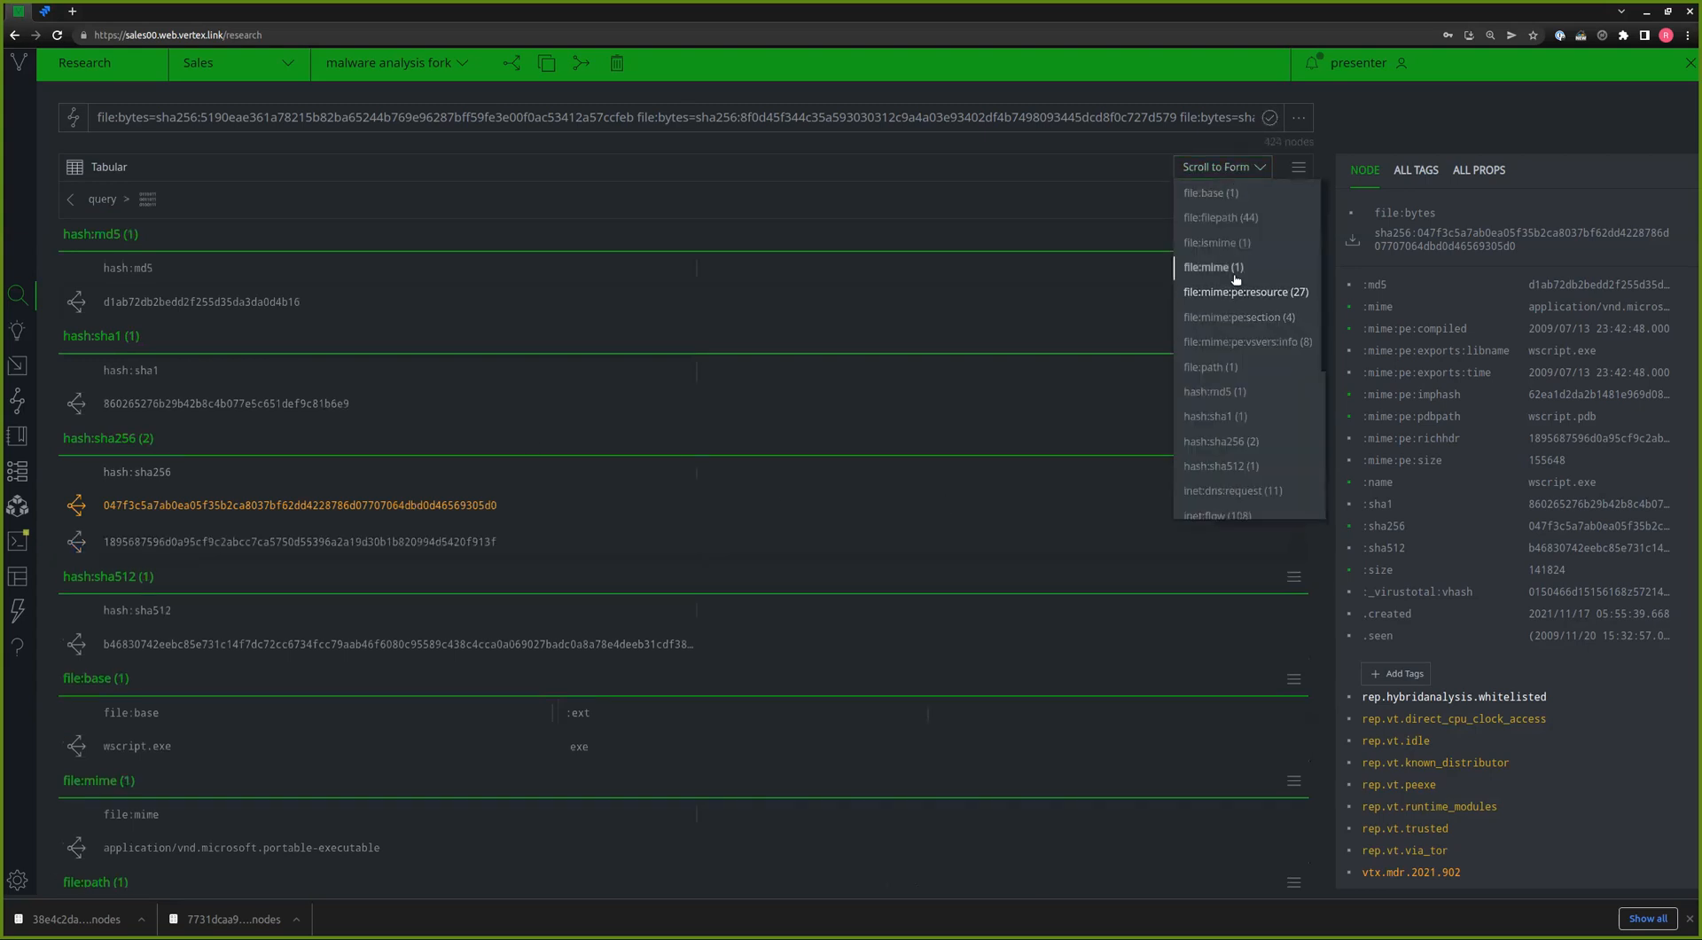
pyautogui.click(1230, 342)
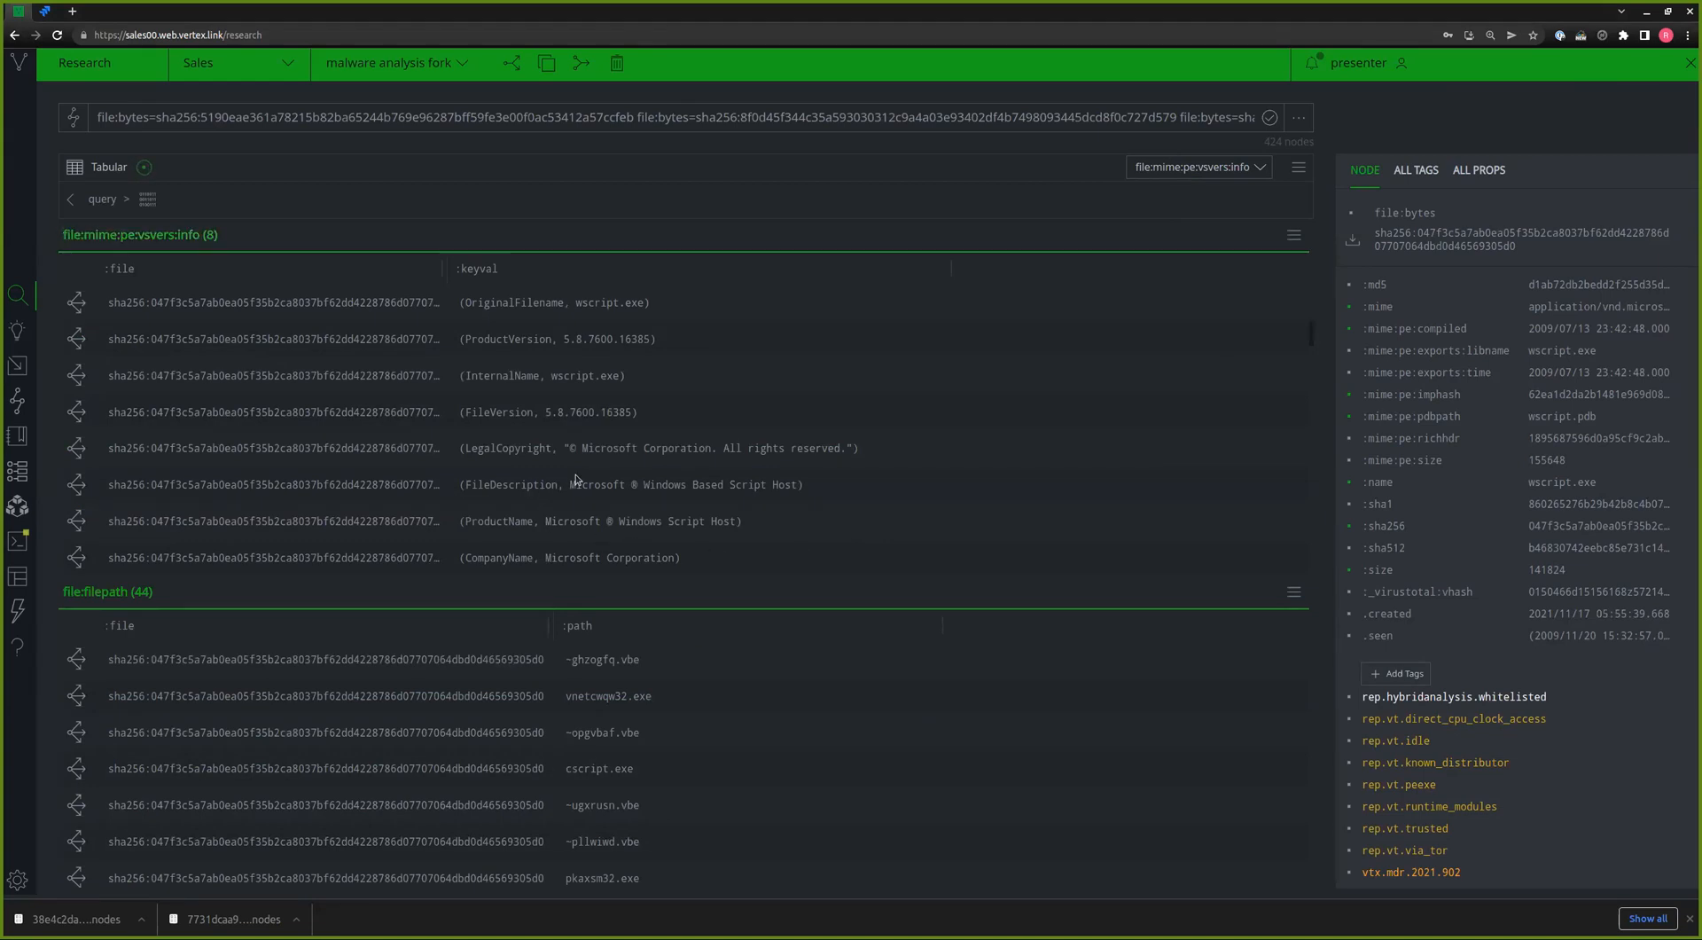
pyautogui.click(623, 458)
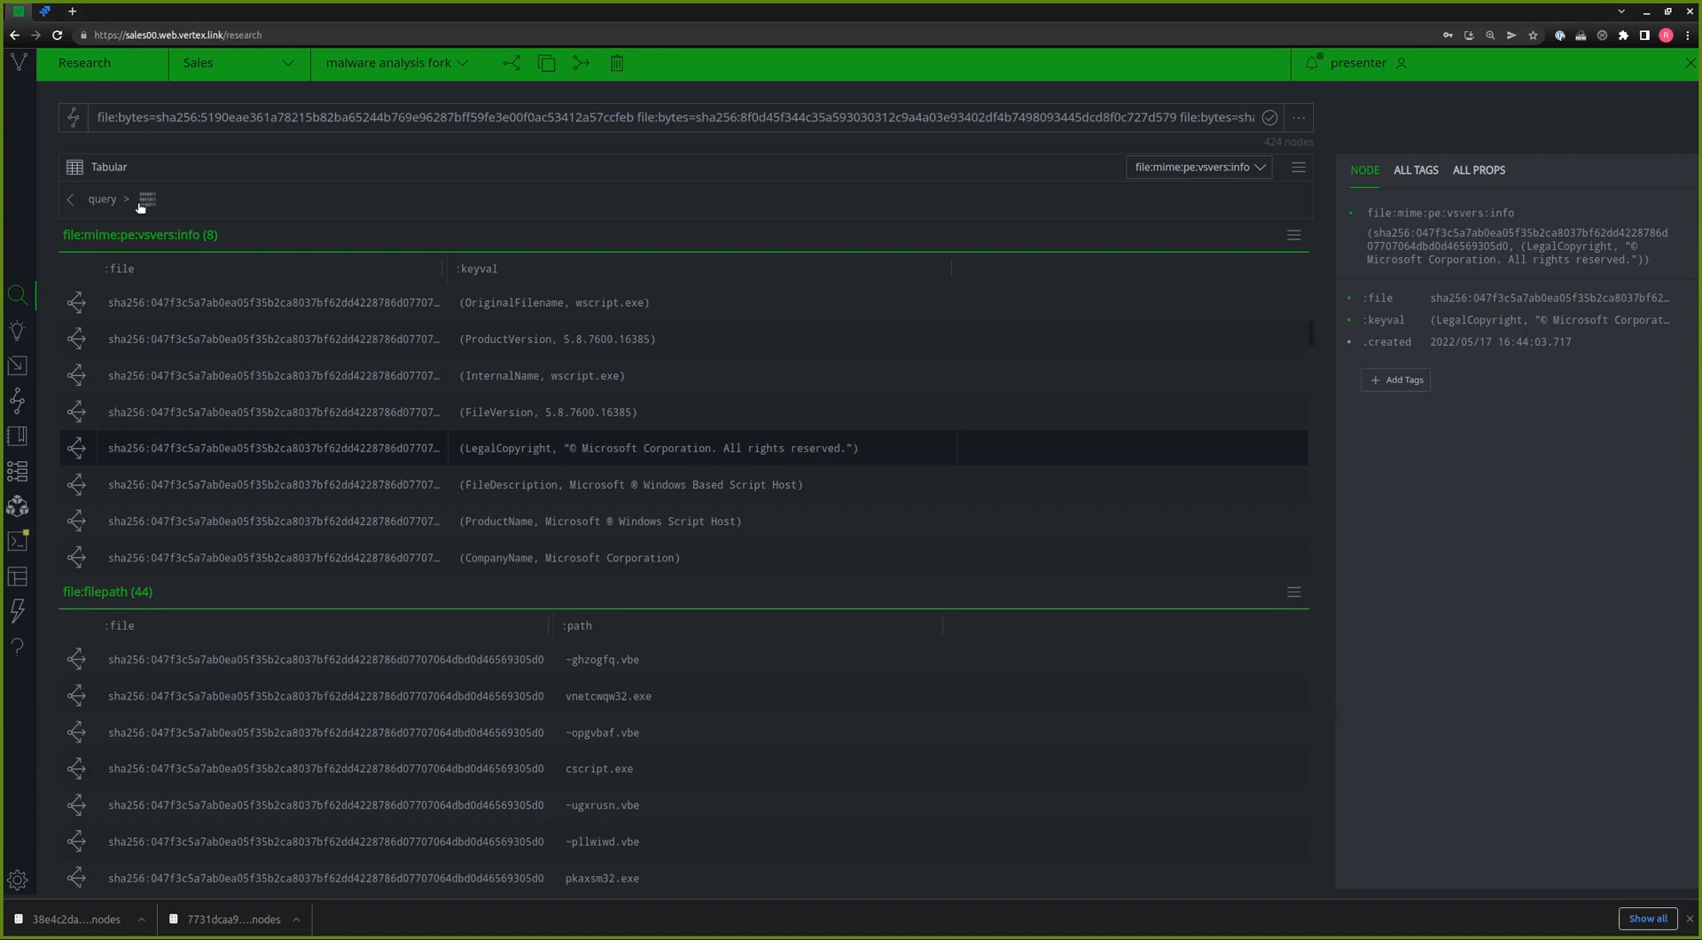
pyautogui.click(102, 198)
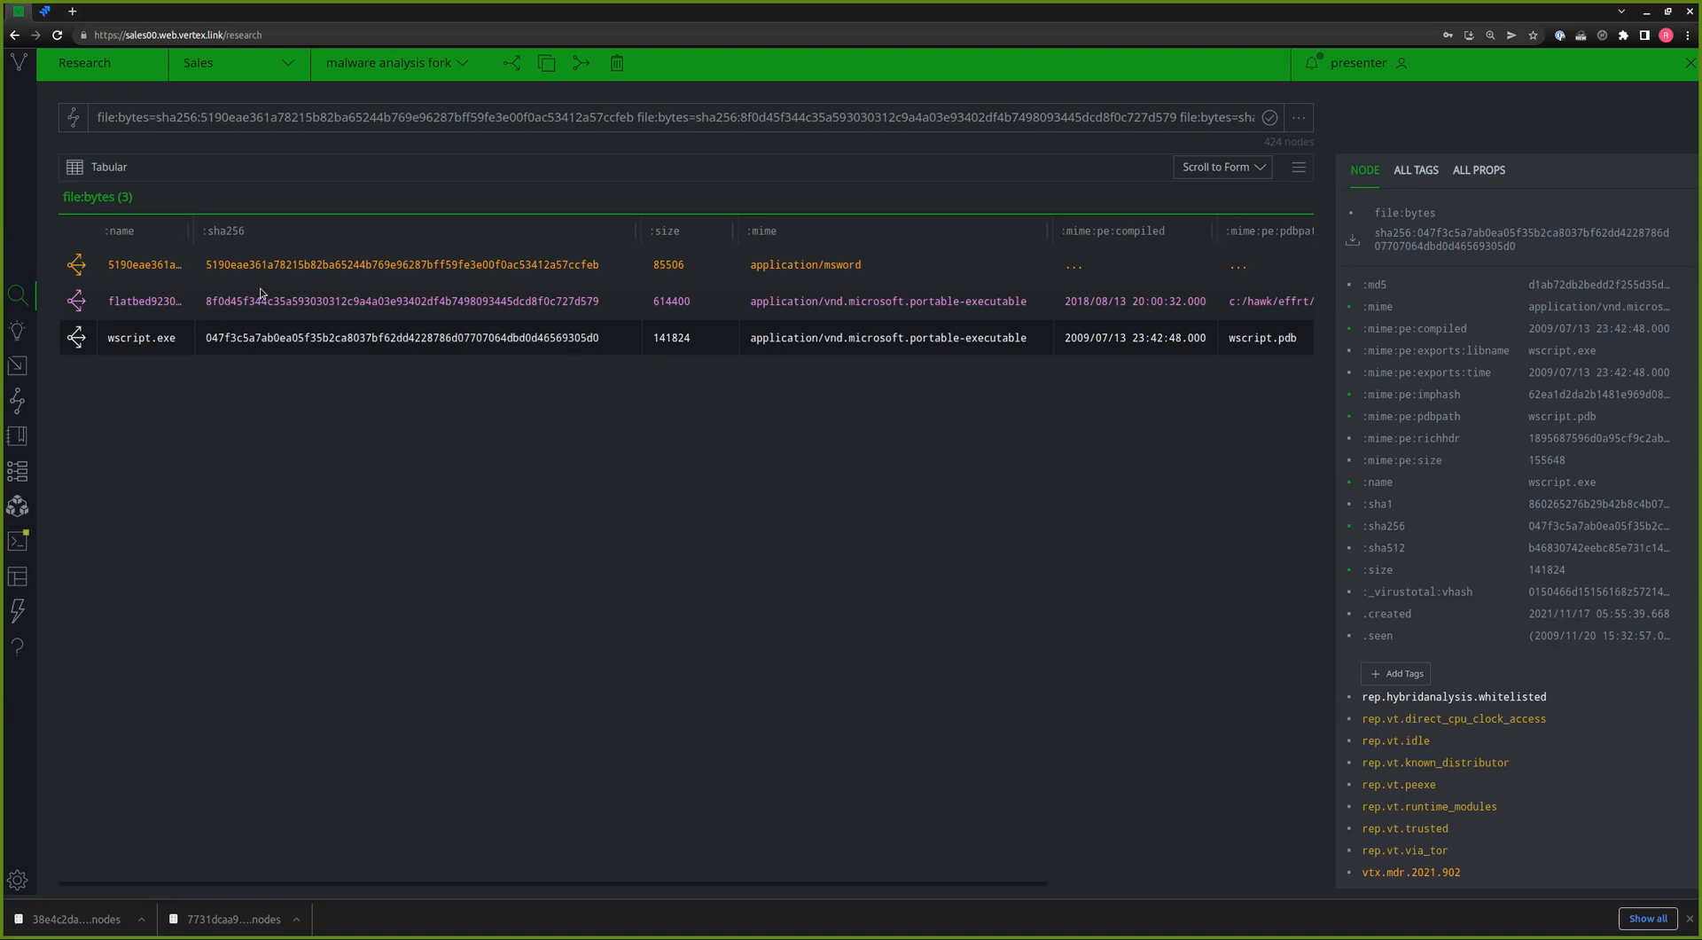
# - Review the tags on the Word document and flatbed923027.exe, reading the definitions of the cno.mal.froyo and int.review.mal.froyo tags
pyautogui.click(337, 280)
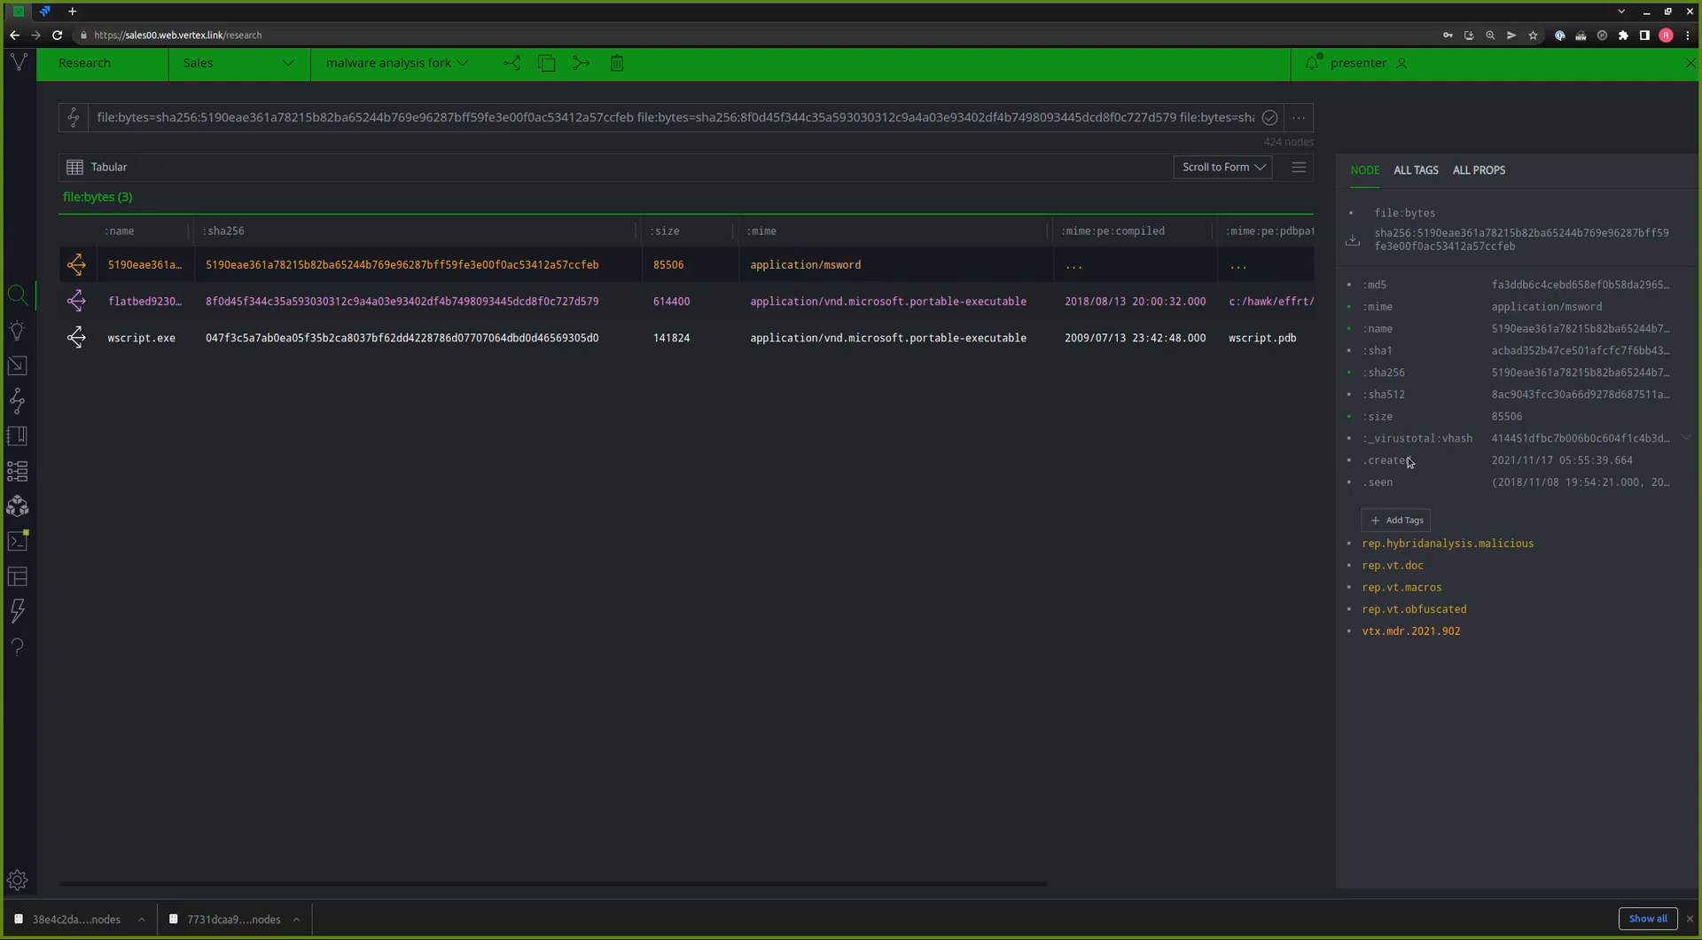
pyautogui.moveTo(1446, 546)
pyautogui.click(133, 305)
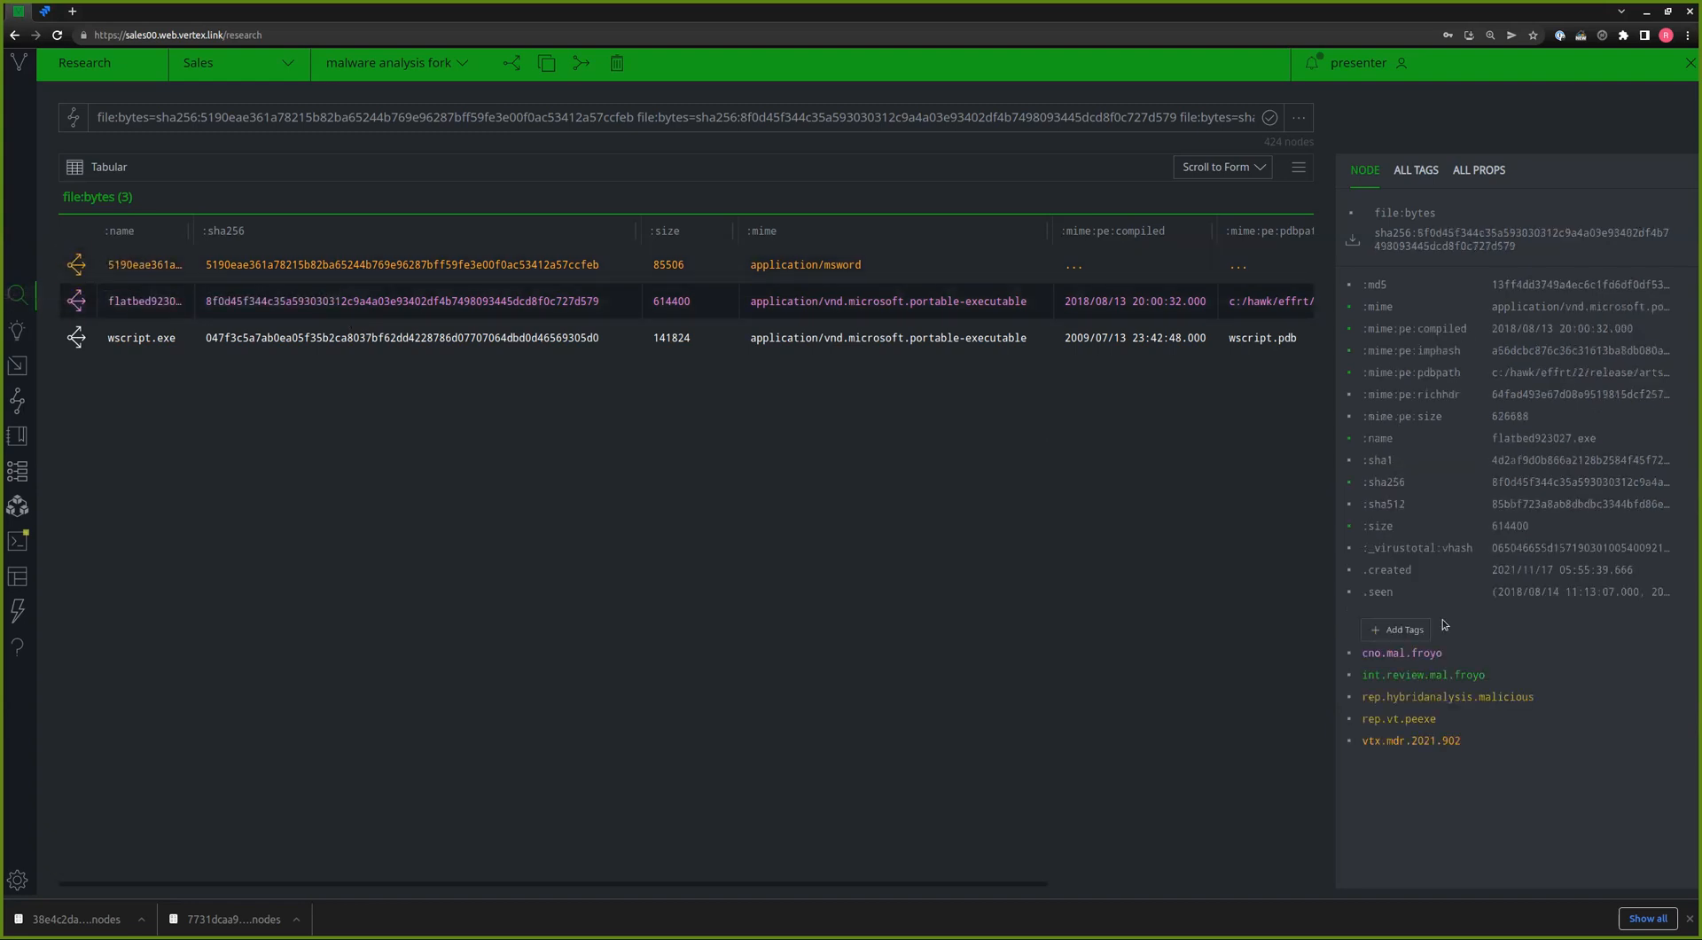
pyautogui.moveTo(1435, 656)
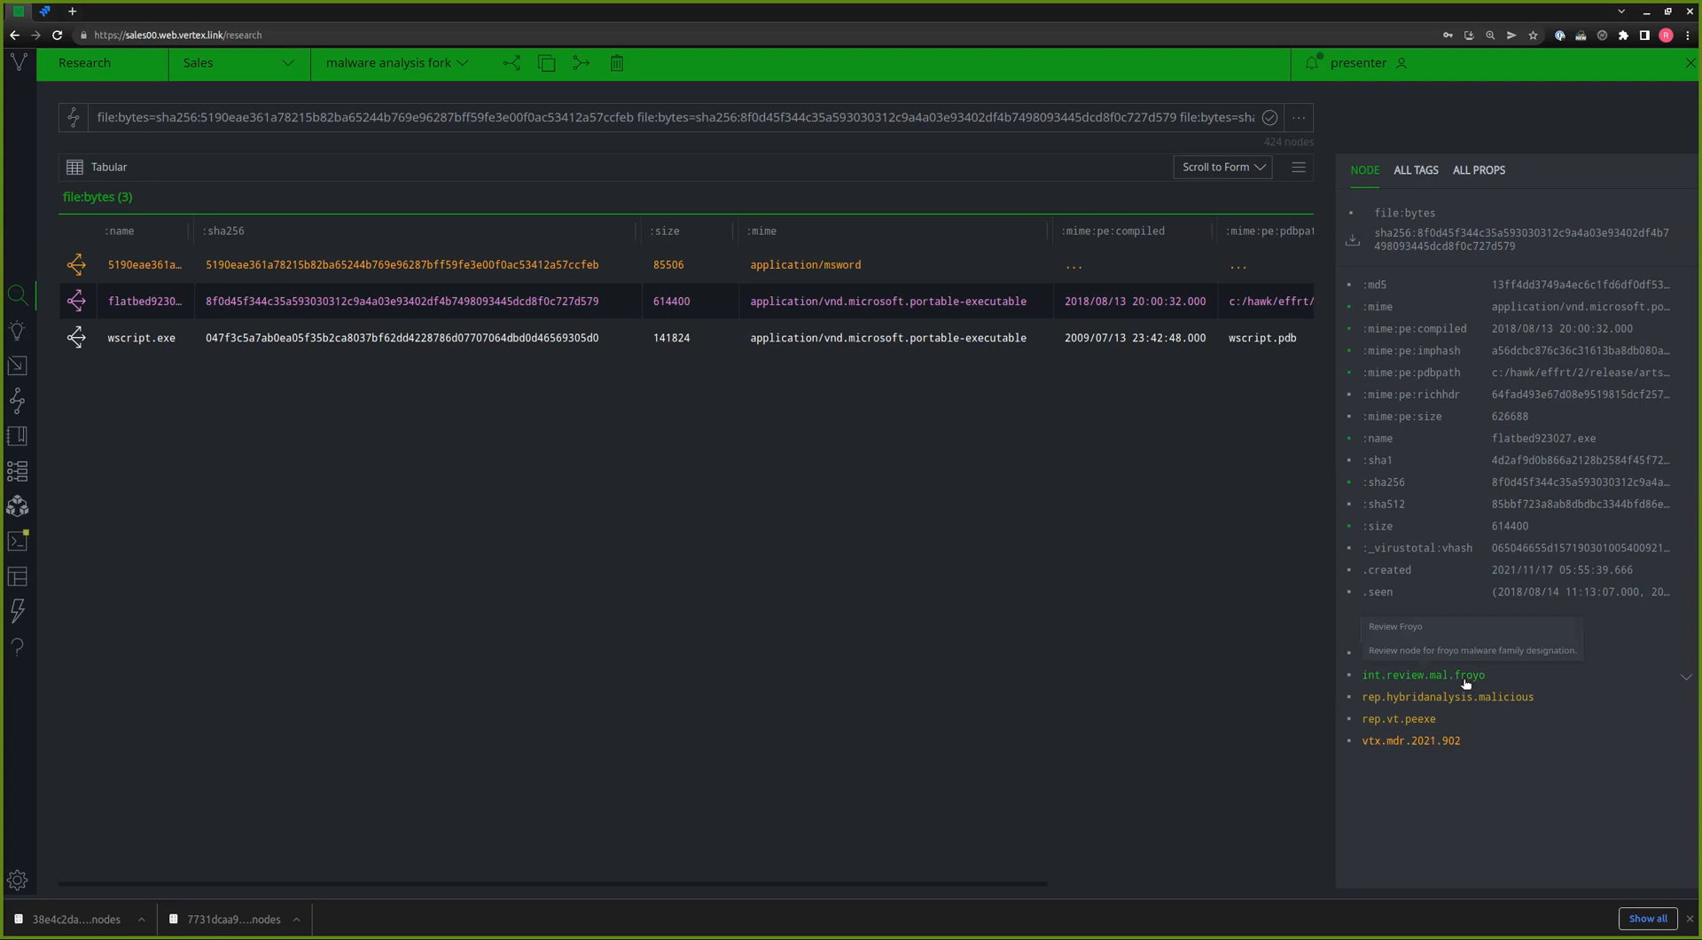
pyautogui.moveTo(1481, 678)
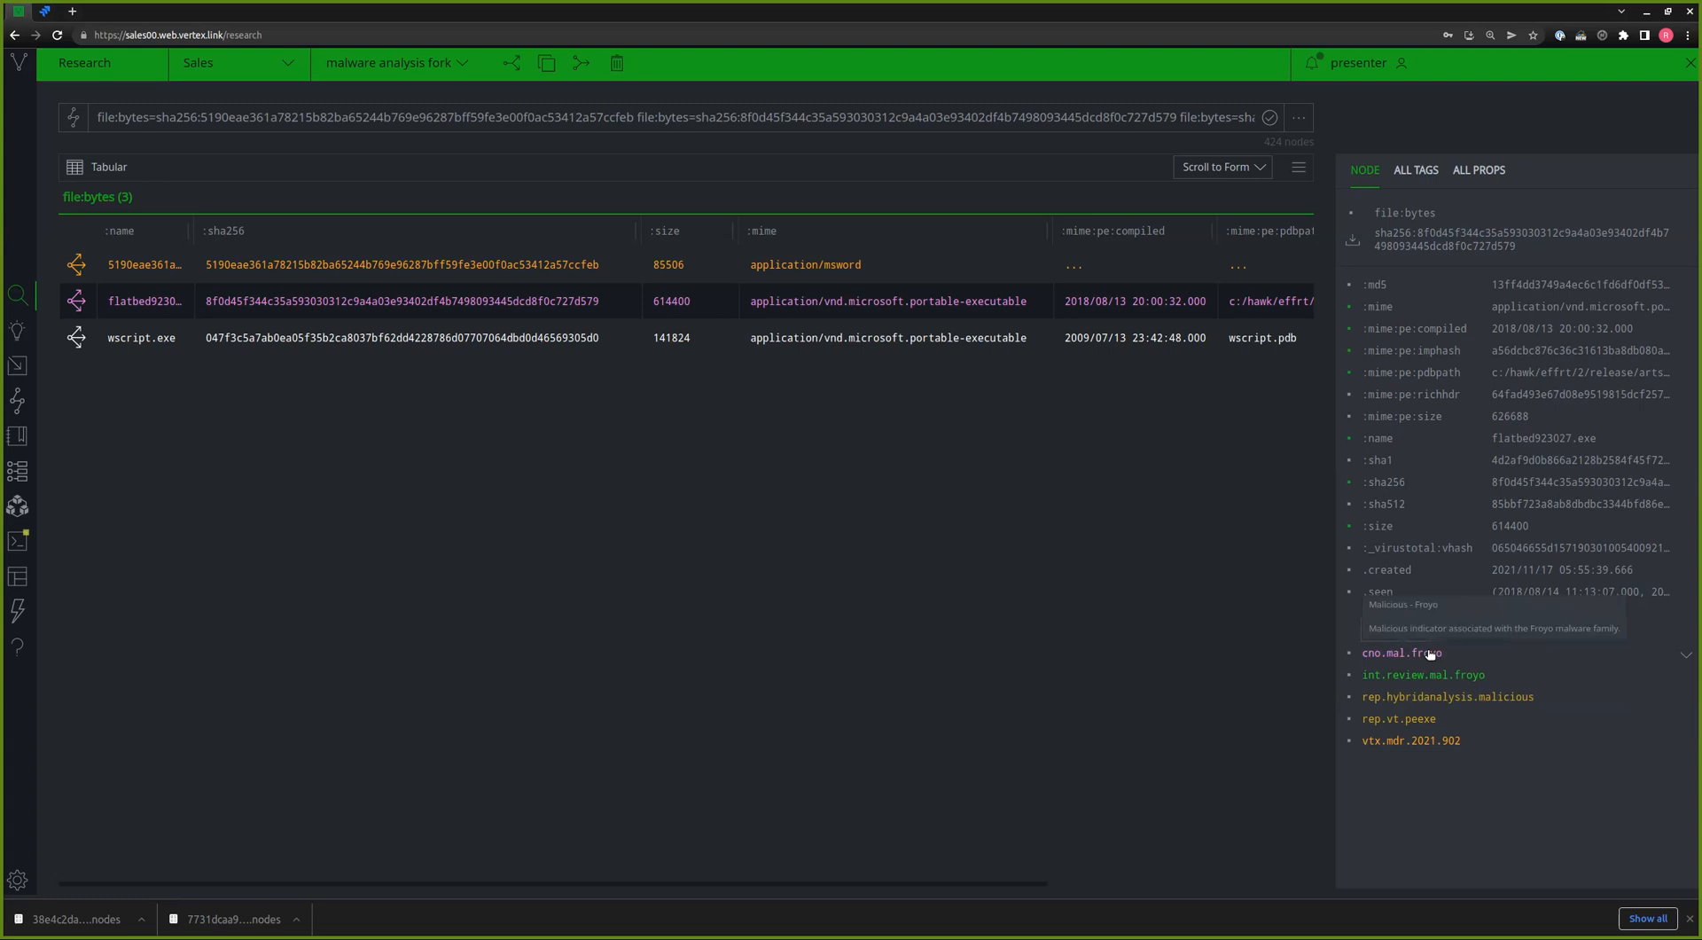
# - Check the Admin triggers for YARA rule tag propagation and return to flatbed923027.exe's tags in Research
pyautogui.click(18, 880)
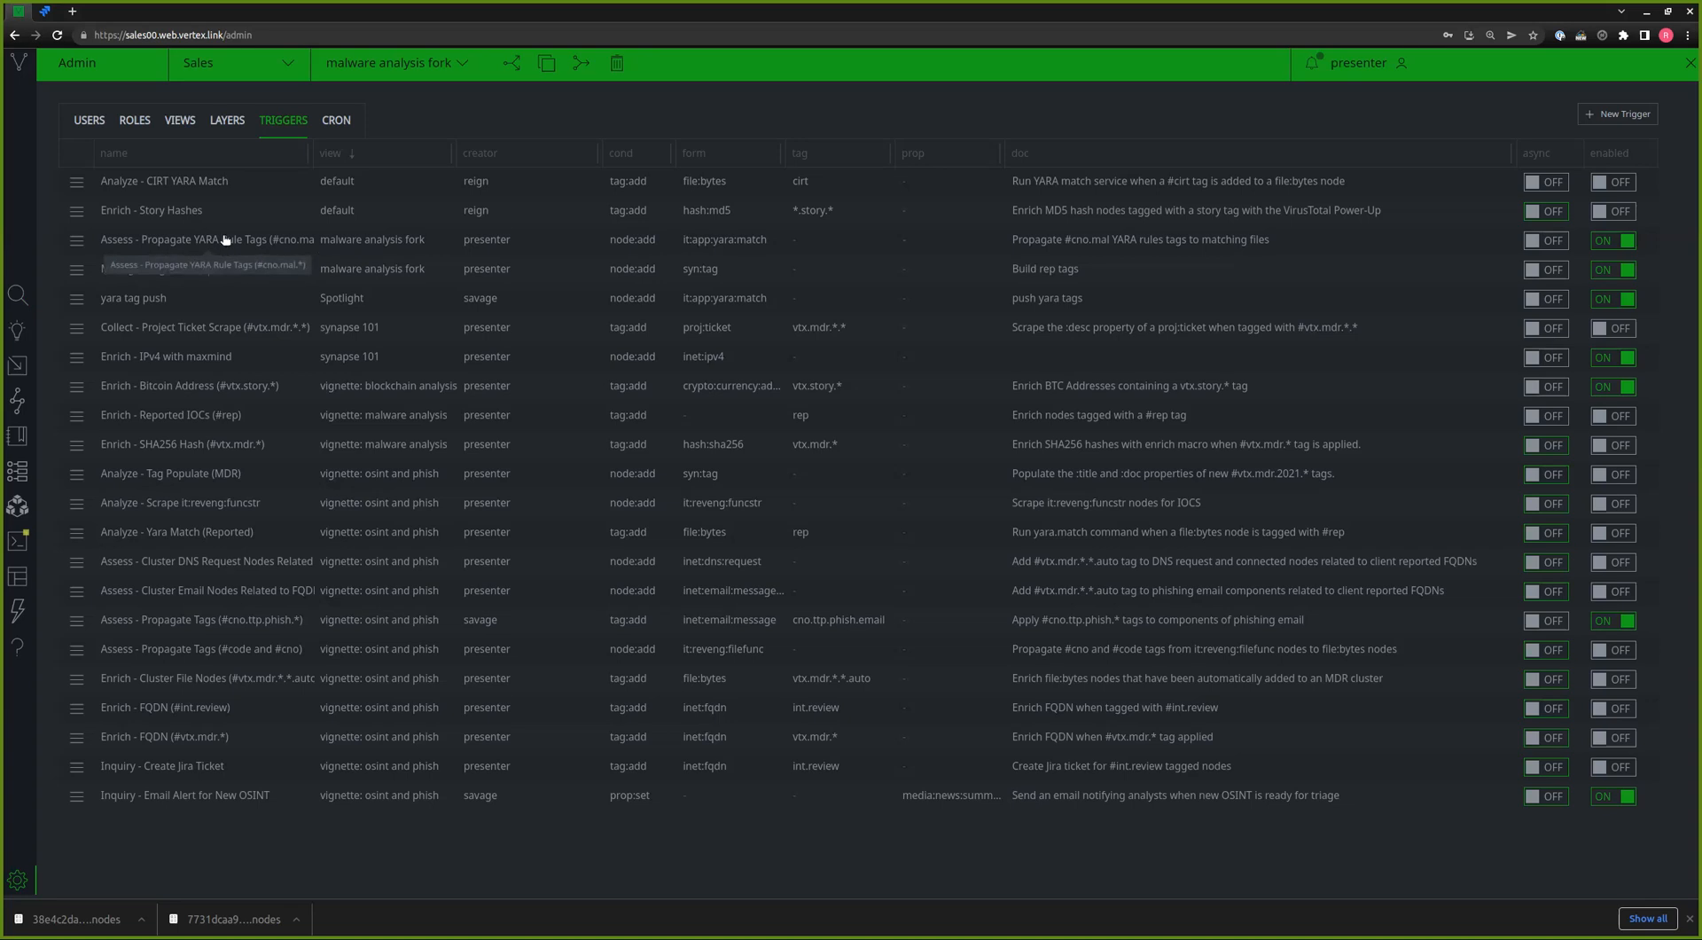
pyautogui.click(25, 290)
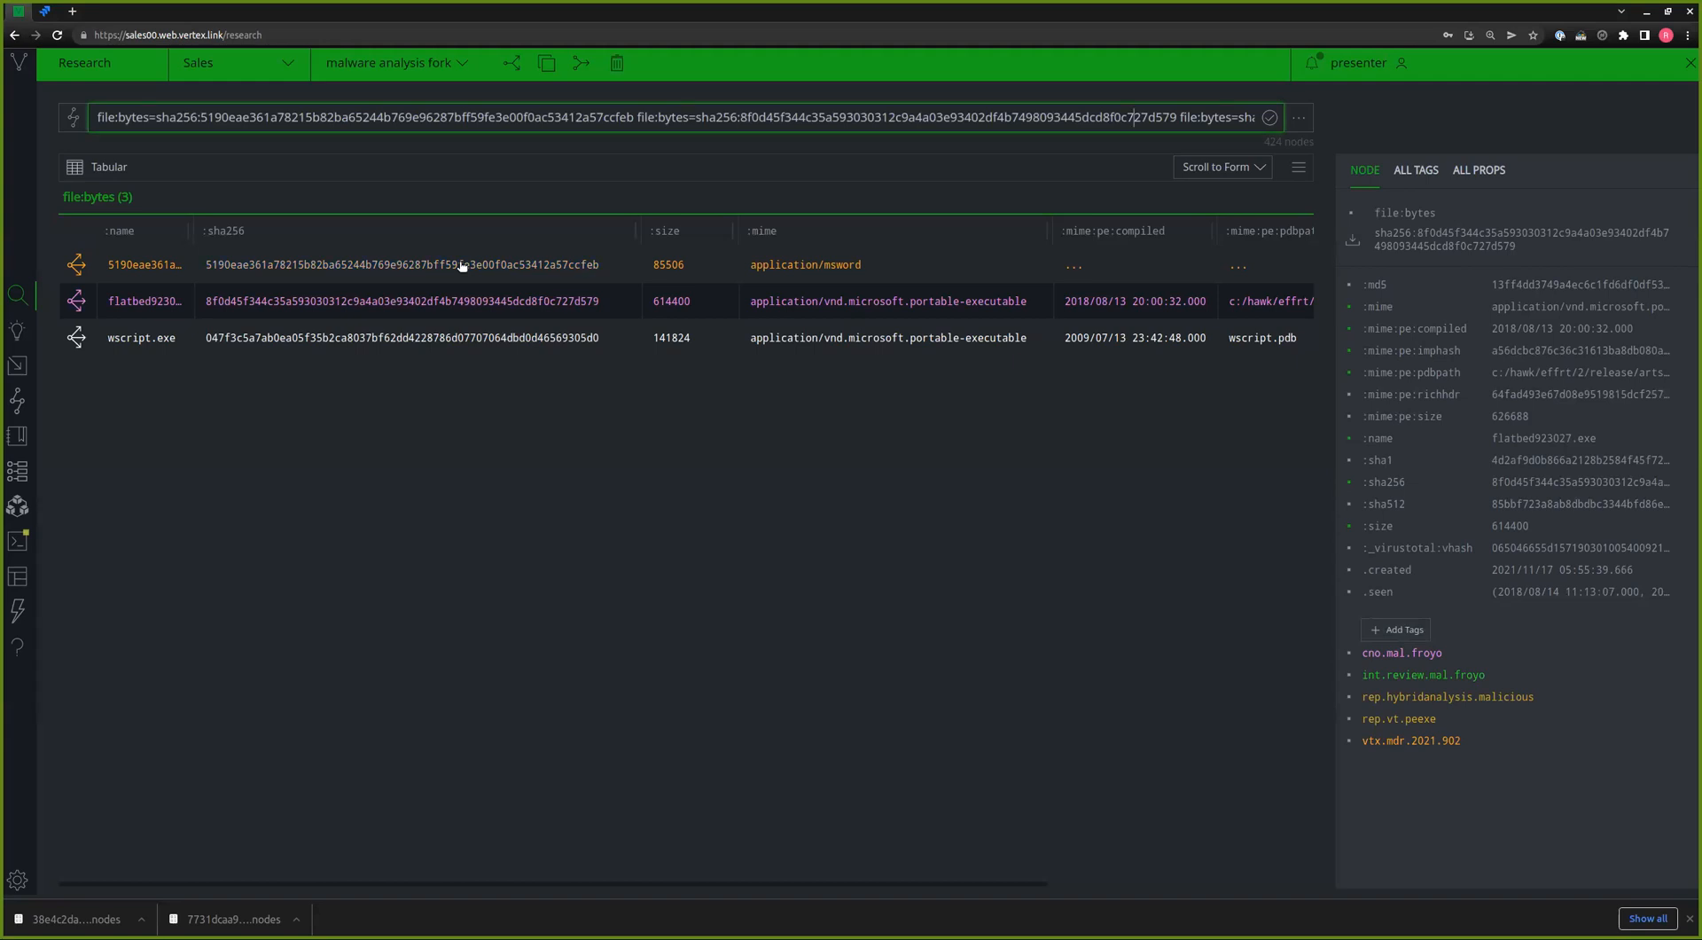
pyautogui.moveTo(1434, 678)
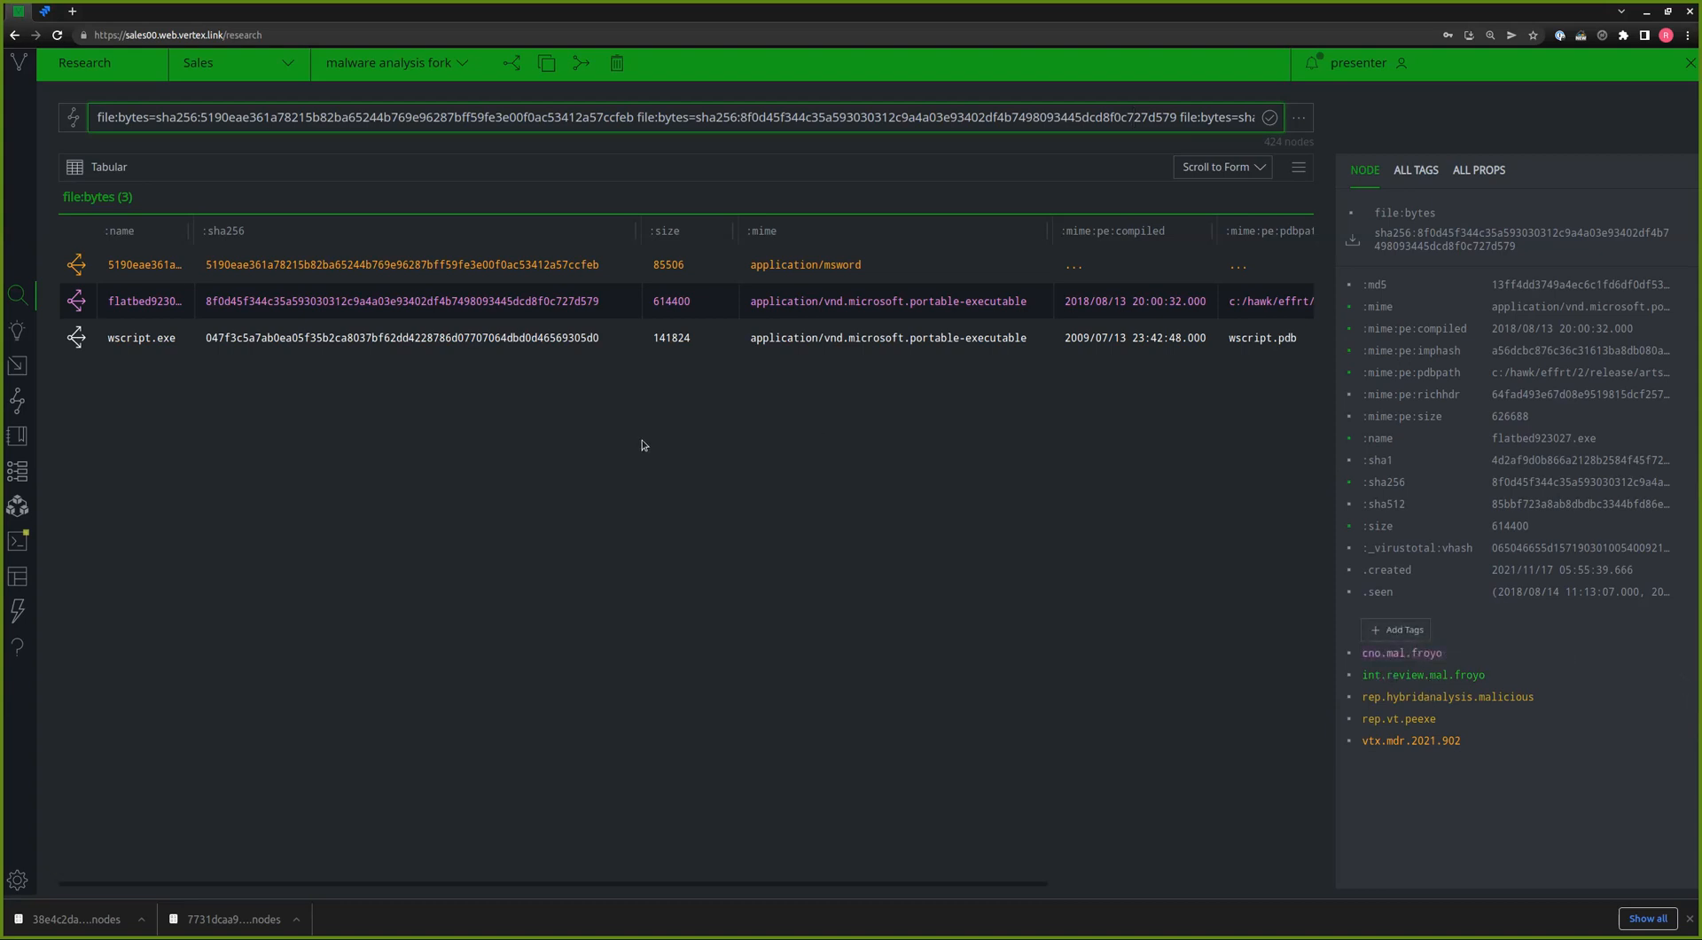
# - Explore from the Word document and flatbed923027.exe together and examine their it:av:filehit signature names, including the trojan-downloader.vba.agent hit
pyautogui.keyDown('ctrl'); pyautogui.click(260, 268); pyautogui.keyUp('ctrl')
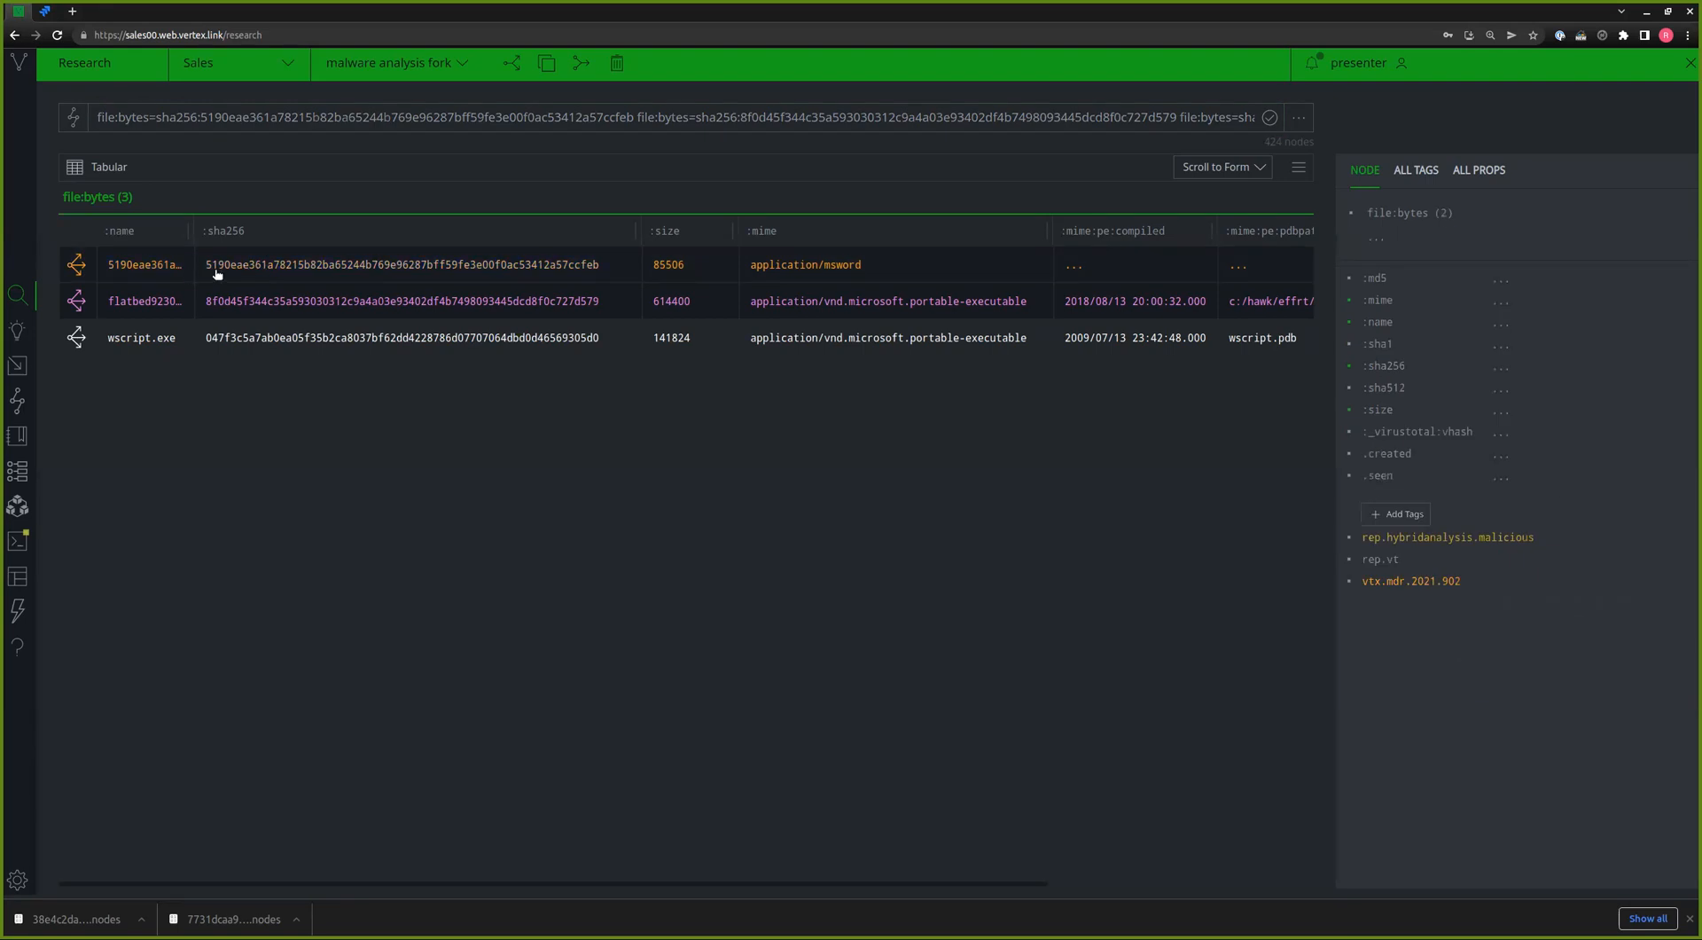
pyautogui.click(77, 264)
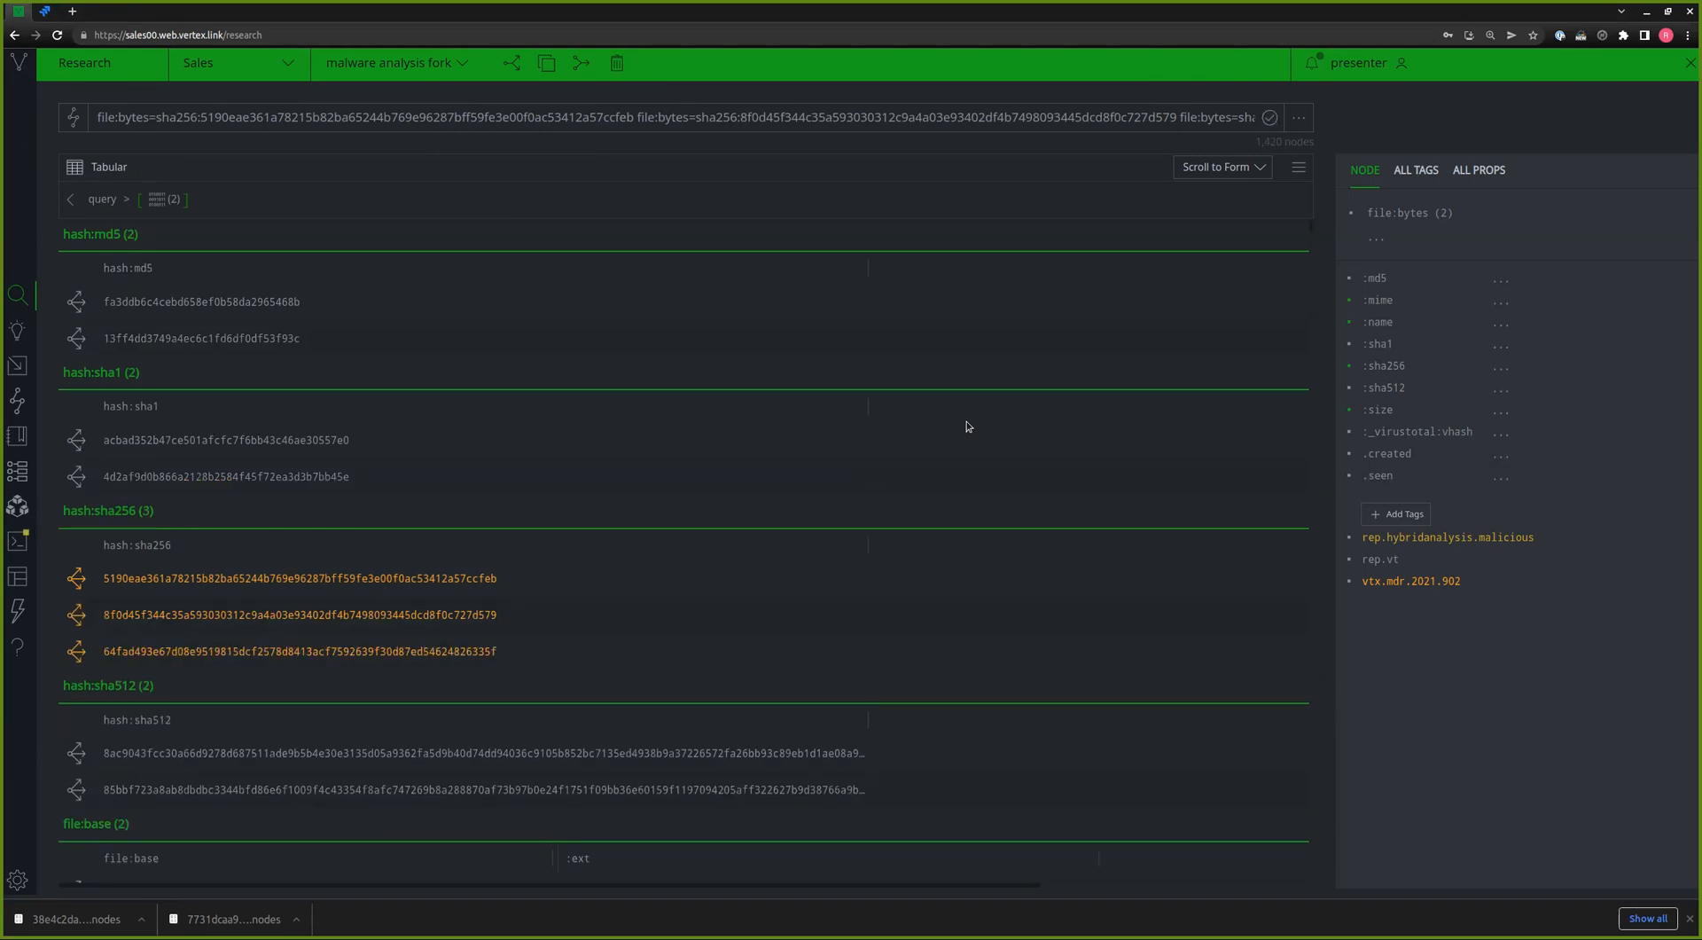
pyautogui.click(1247, 170)
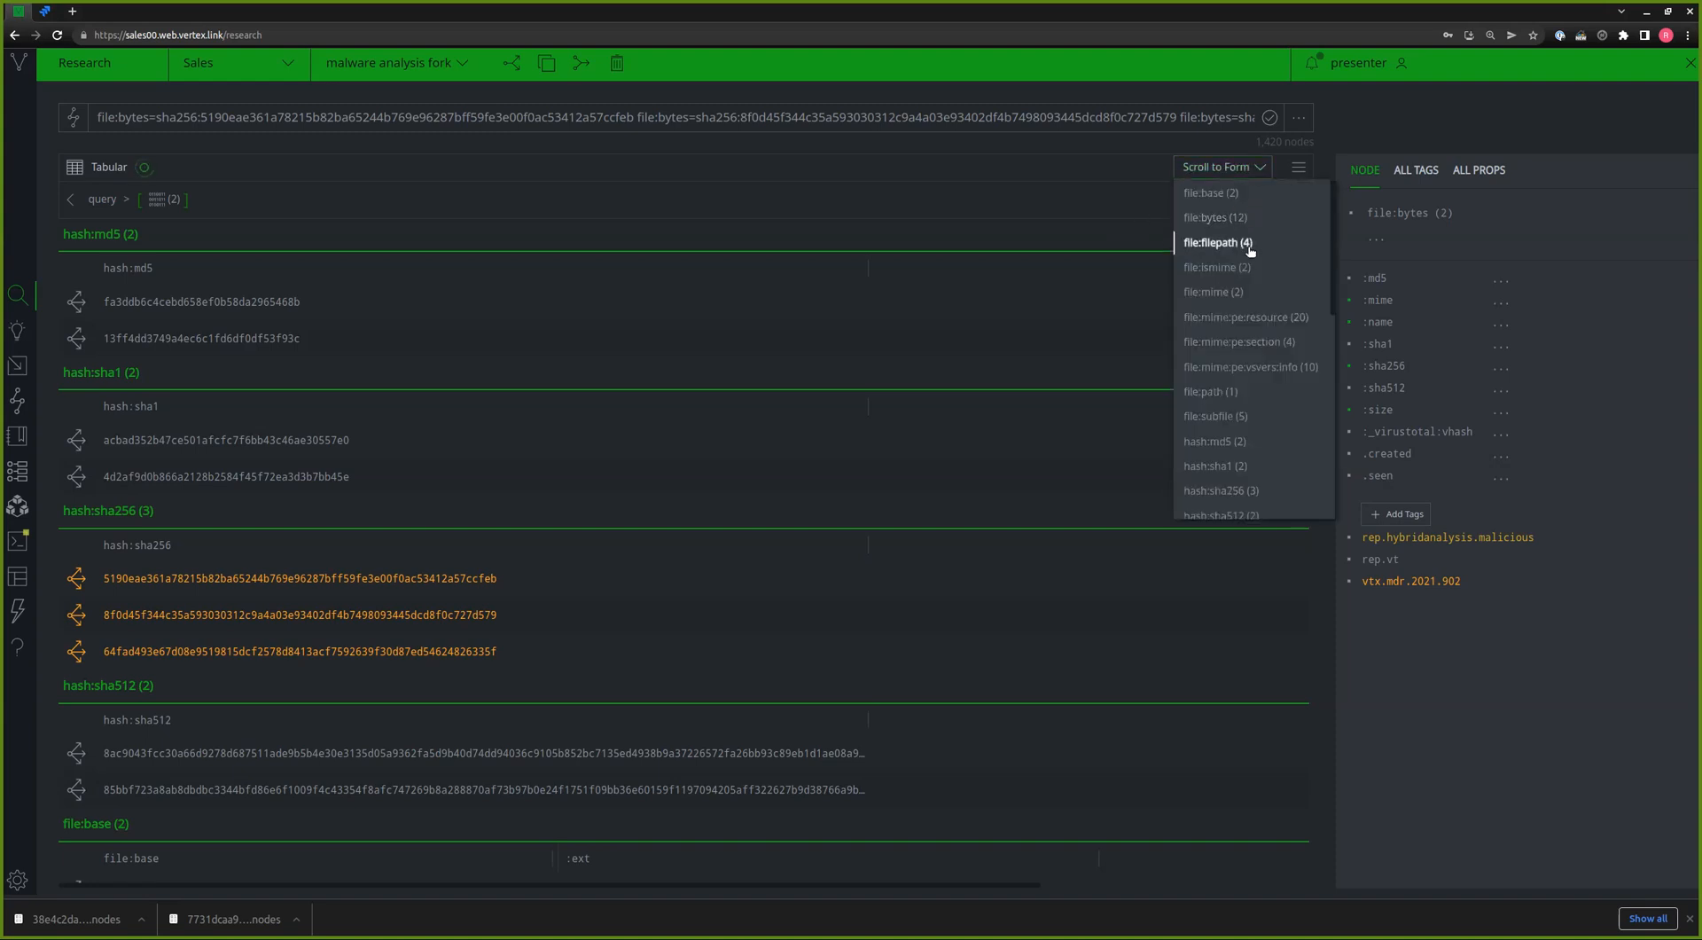
pyautogui.scroll(-1, 1251, 253)
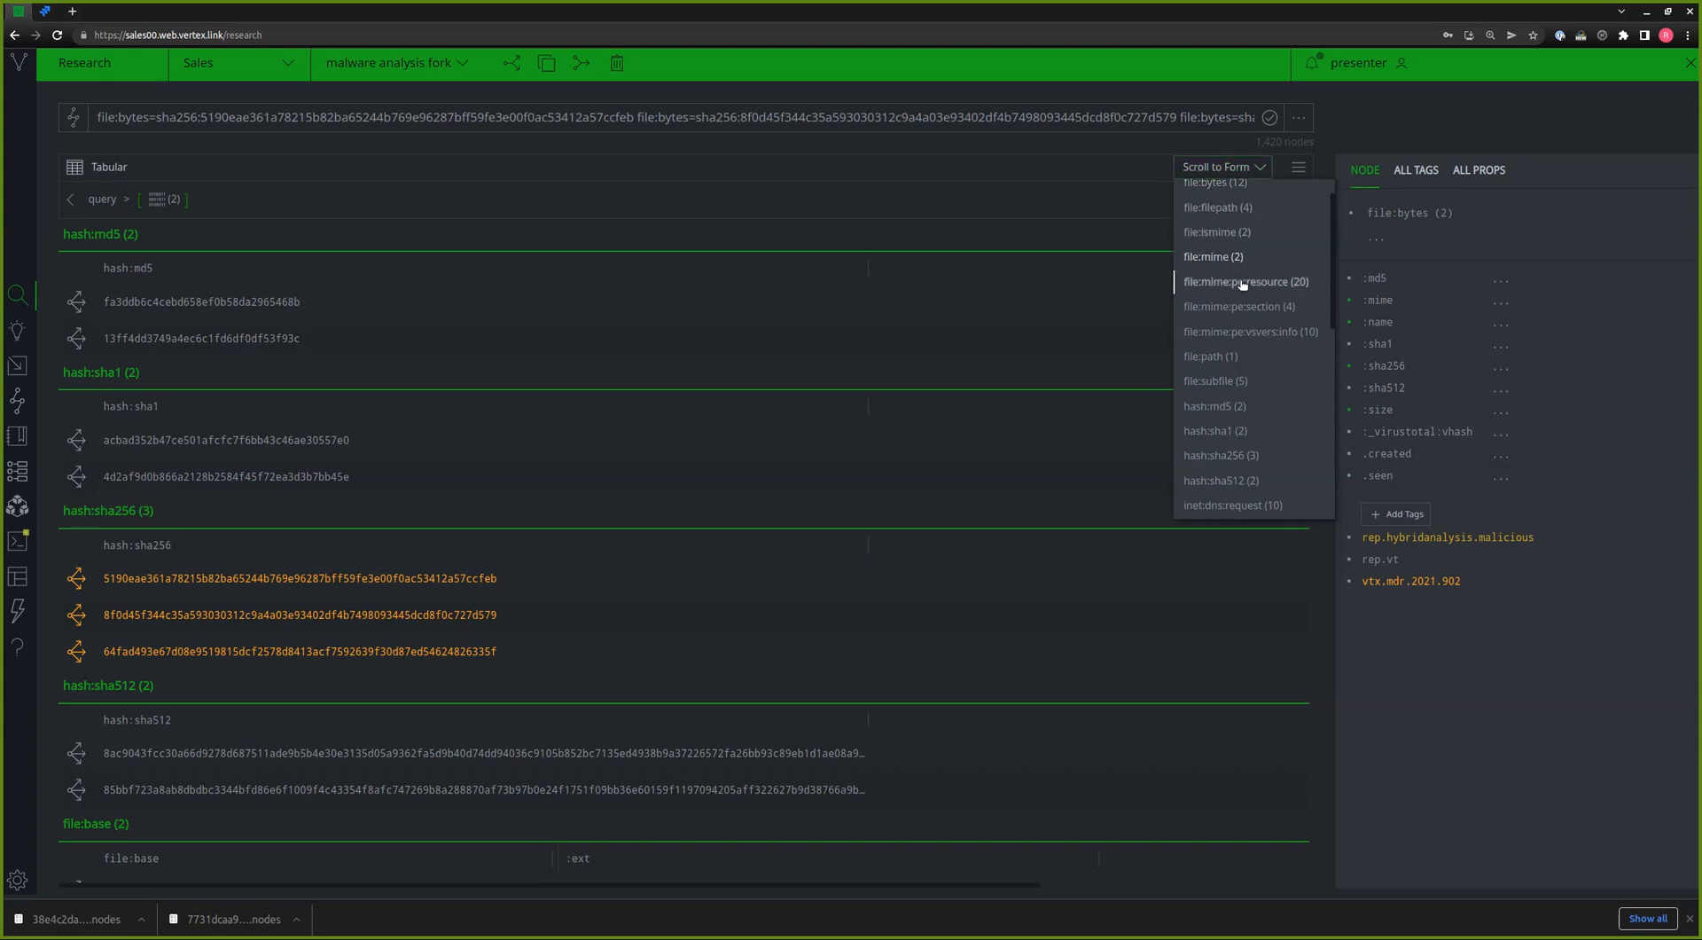
pyautogui.scroll(-1, 1237, 312)
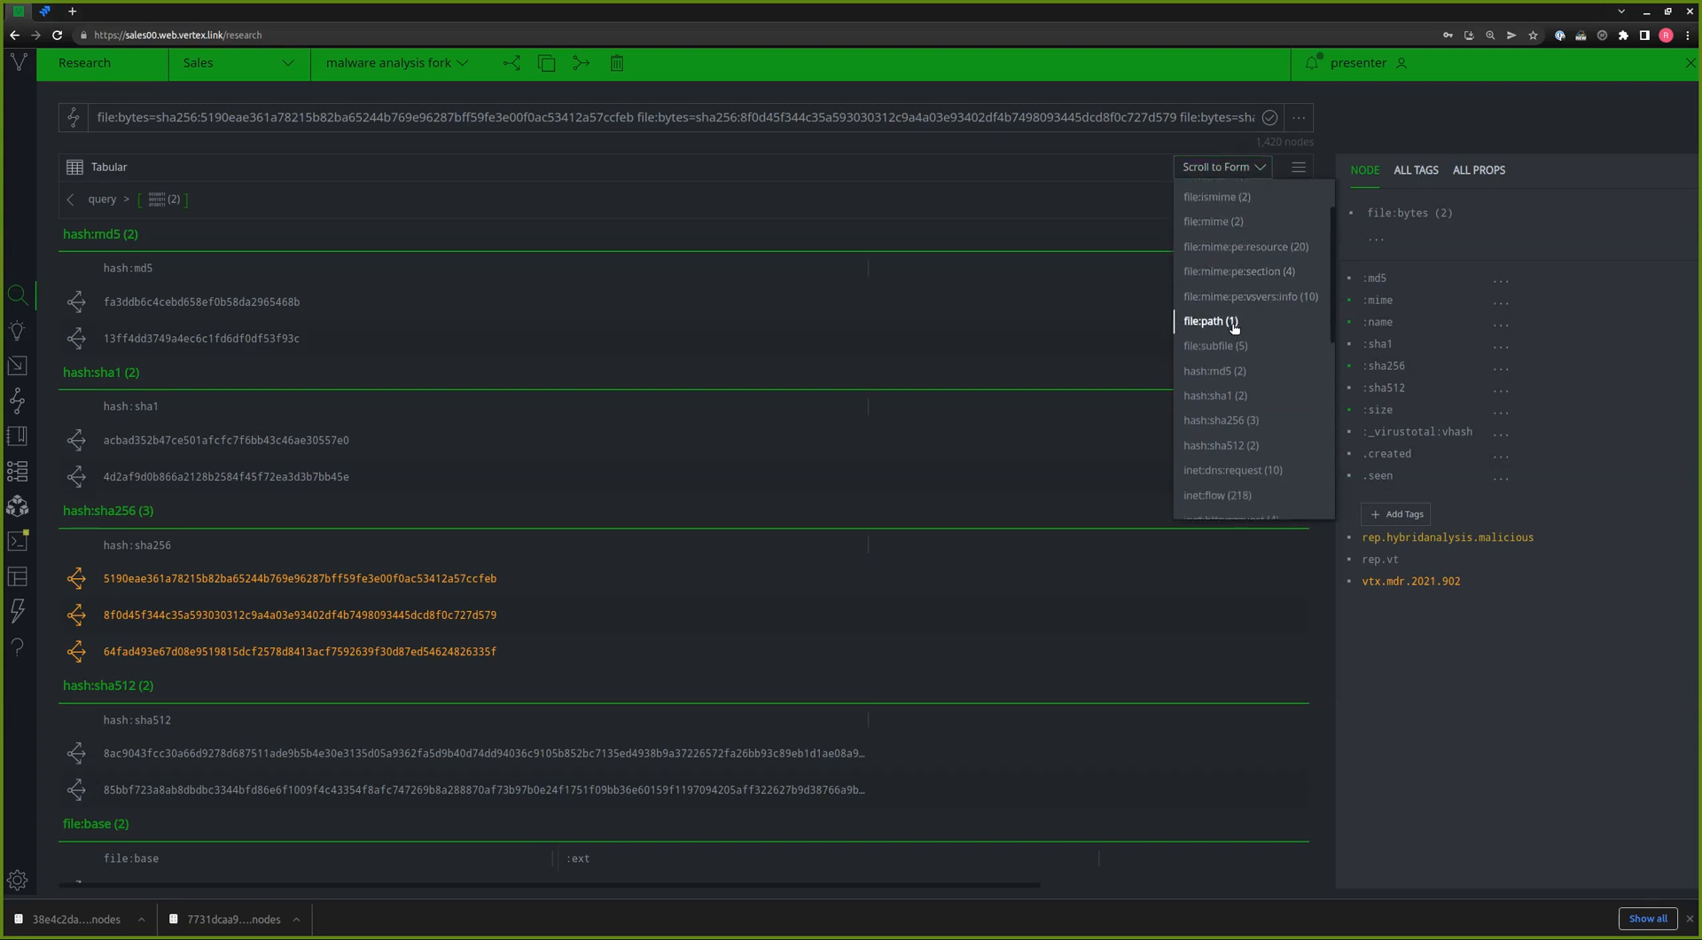
pyautogui.scroll(-1, 1235, 327)
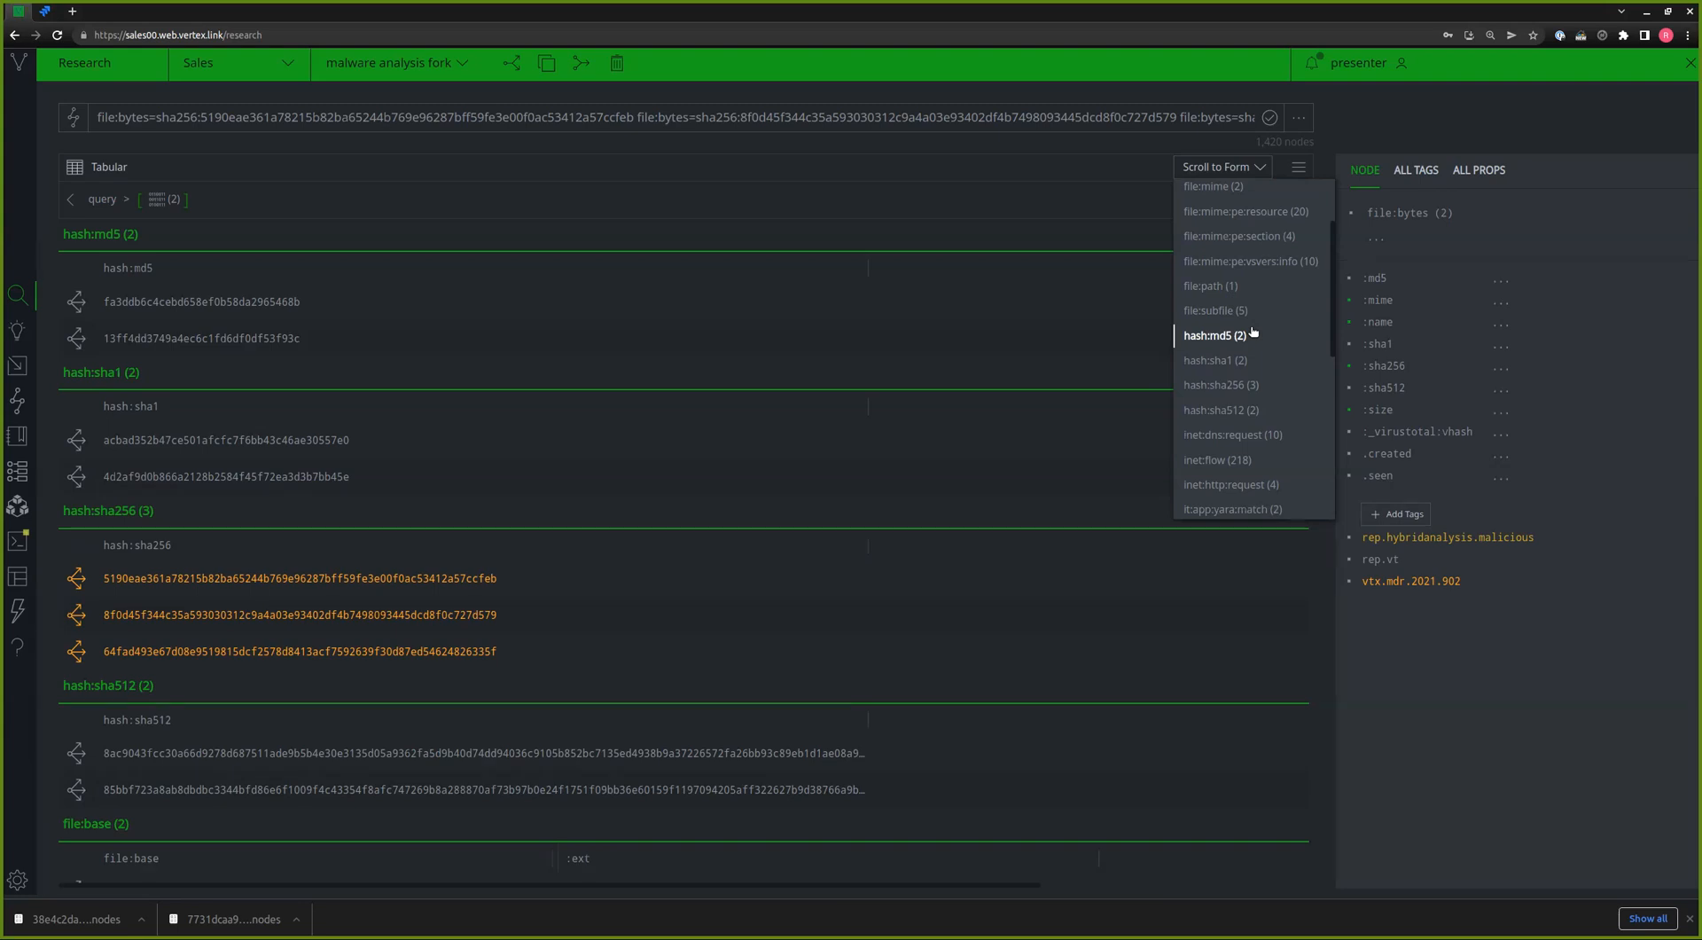
pyautogui.scroll(-2, 1252, 332)
pyautogui.scroll(-2, 1254, 325)
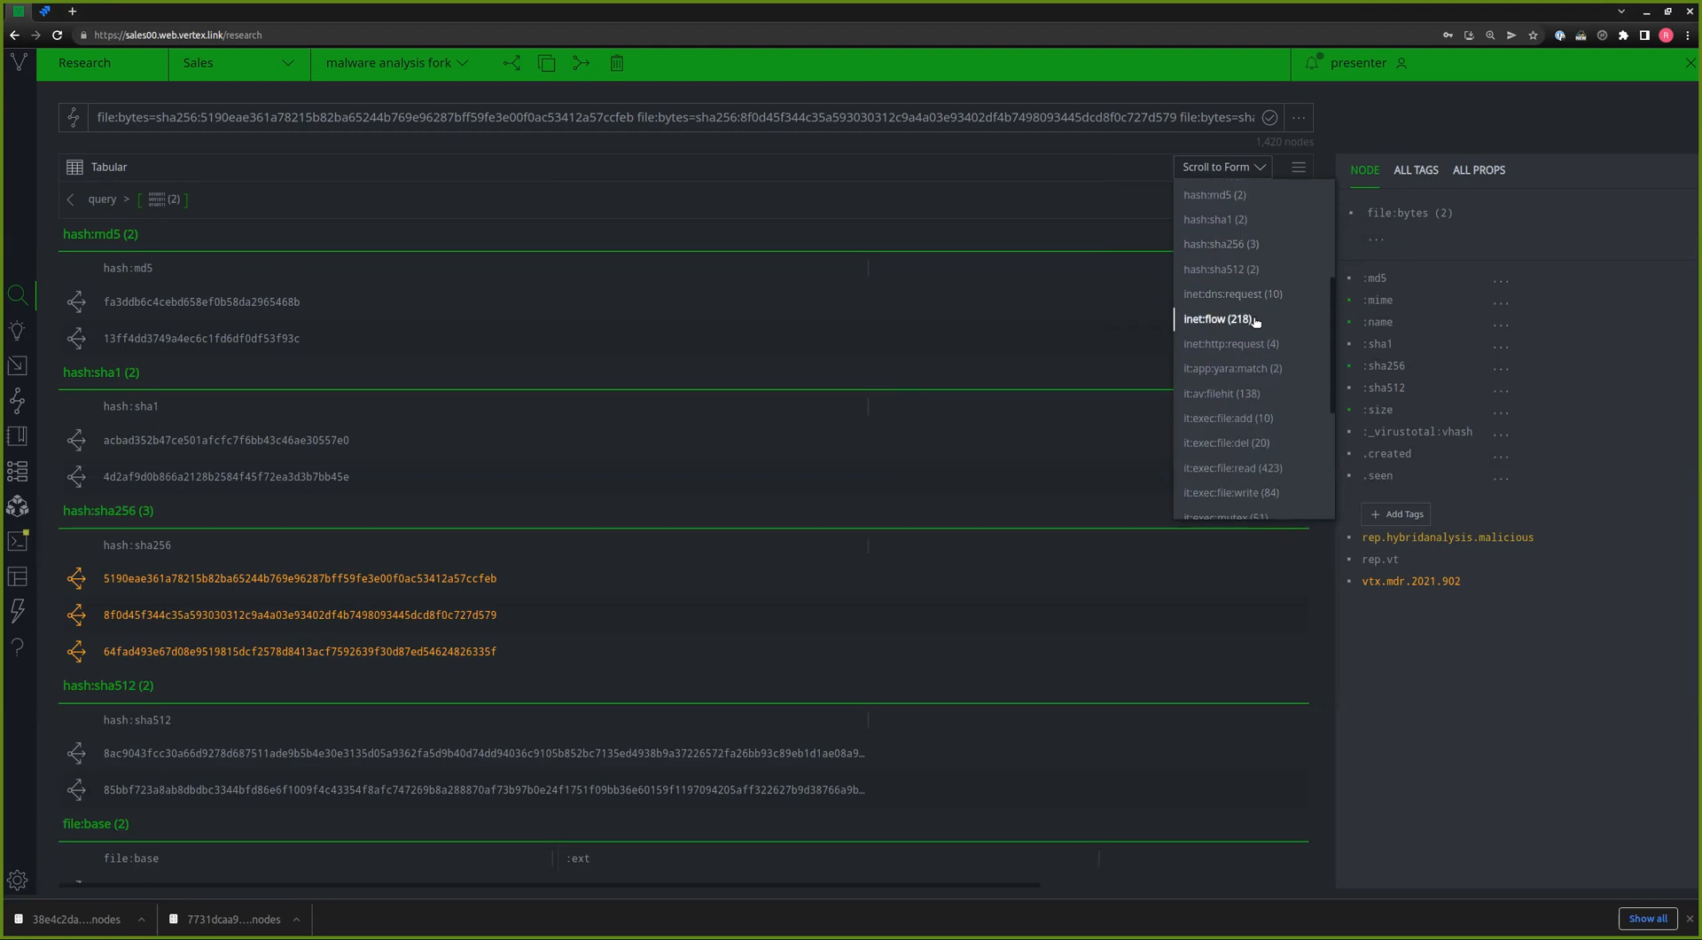
pyautogui.click(1243, 397)
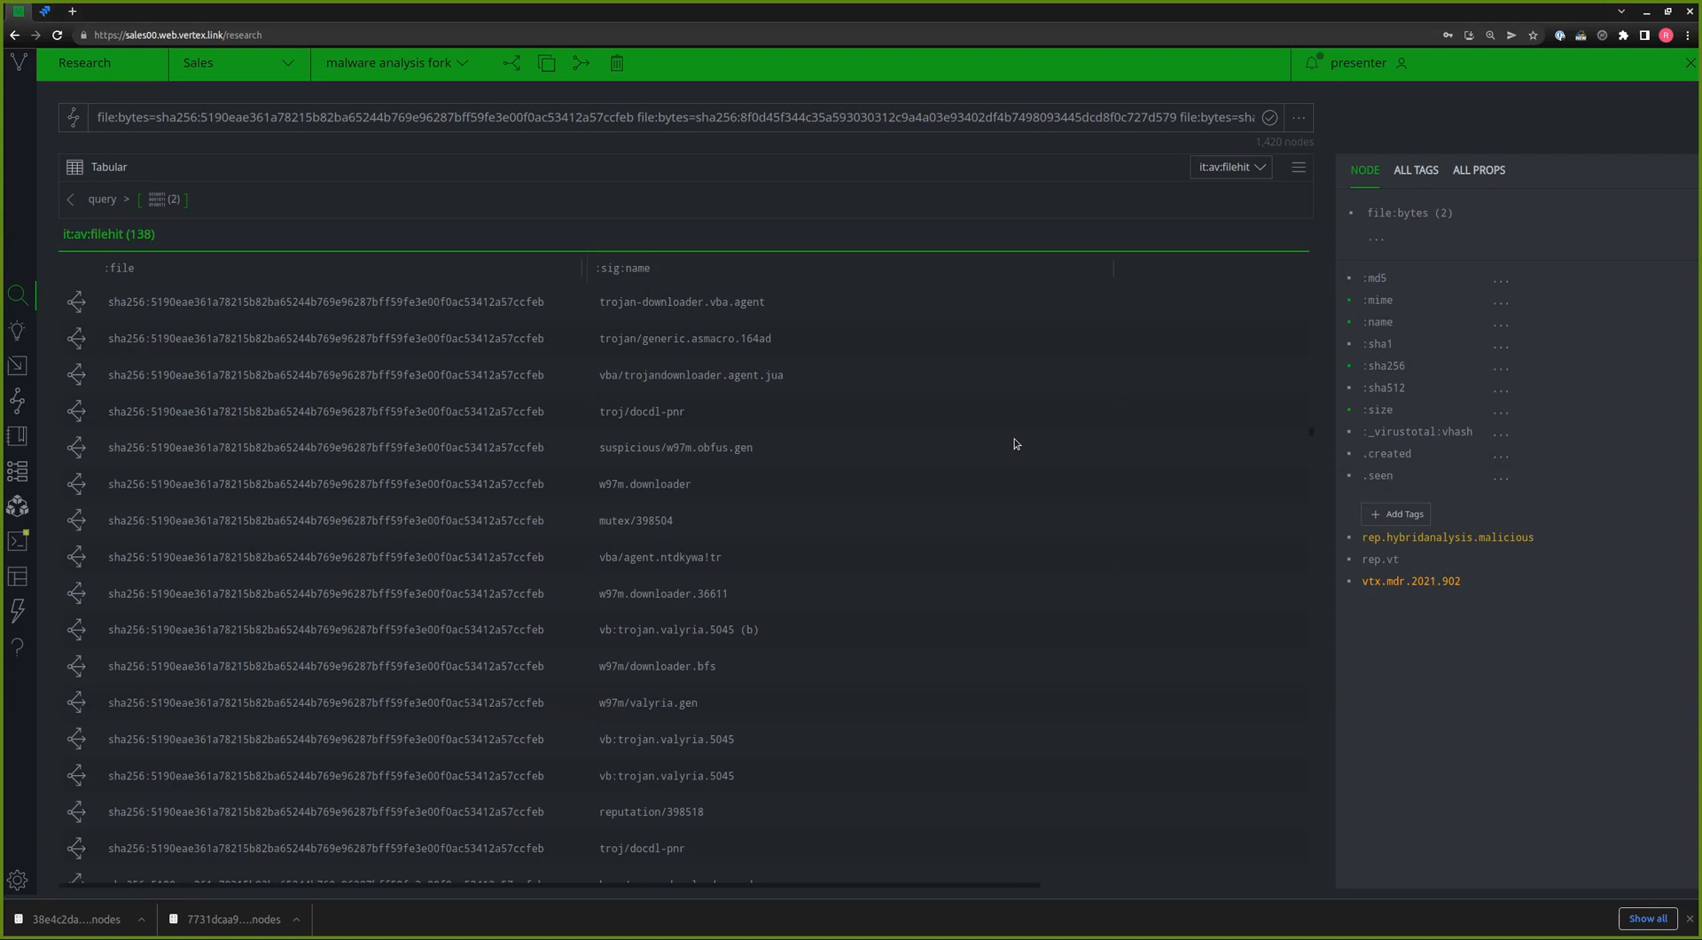
pyautogui.click(221, 294)
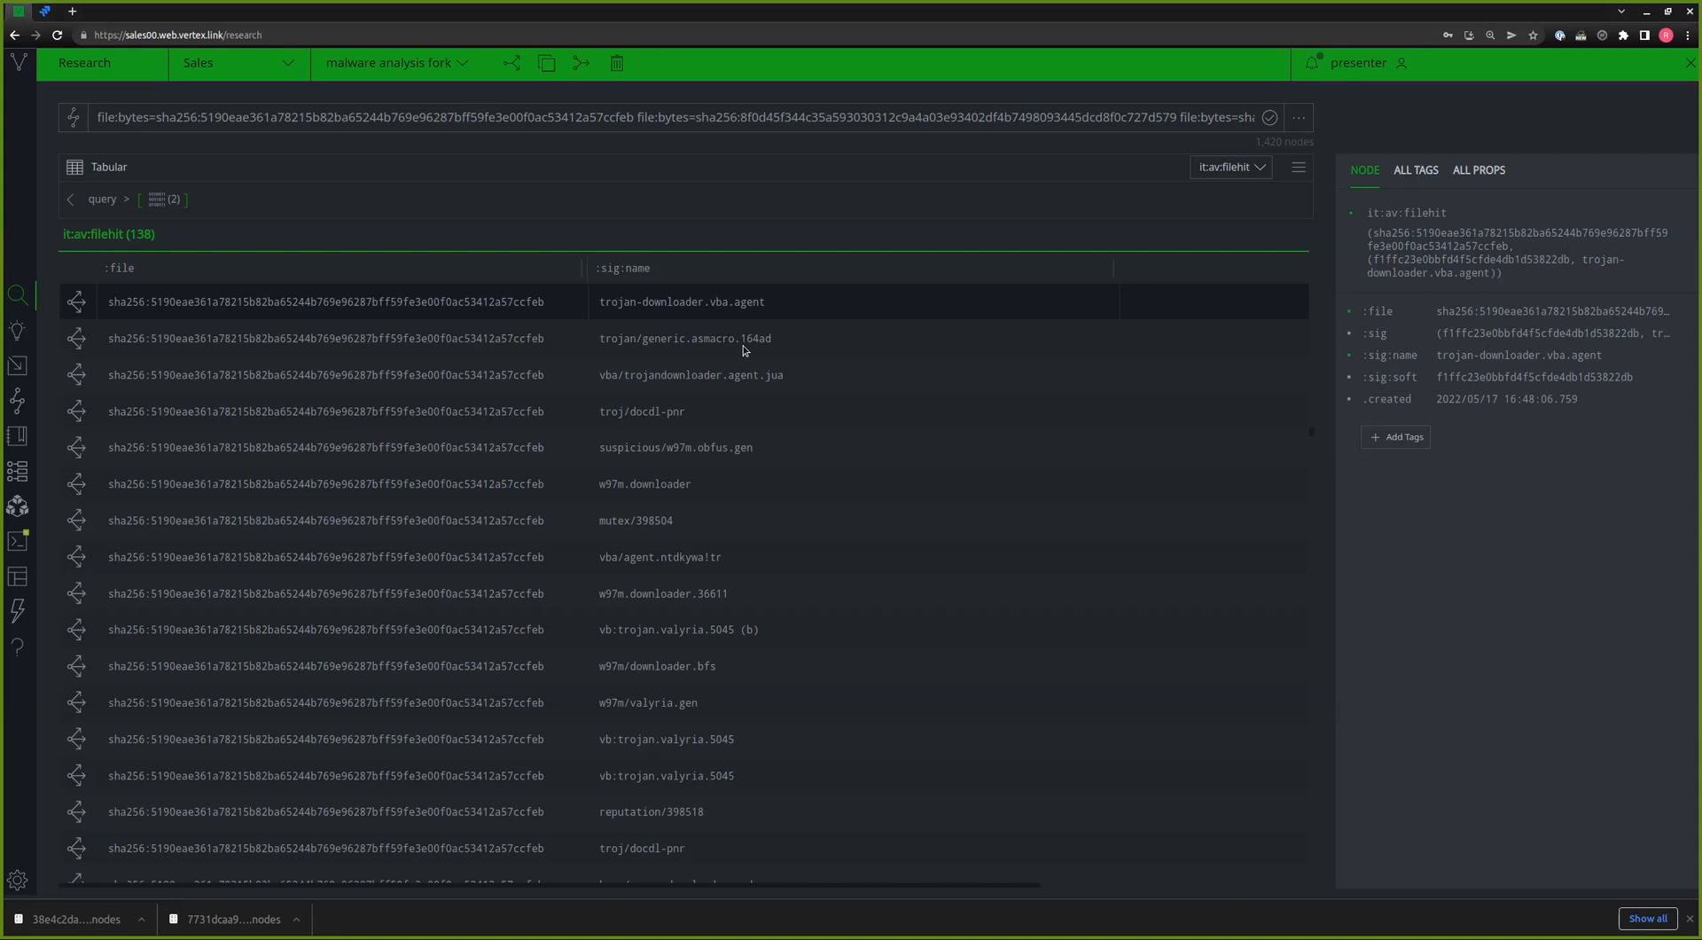
pyautogui.scroll(-3, 737, 342)
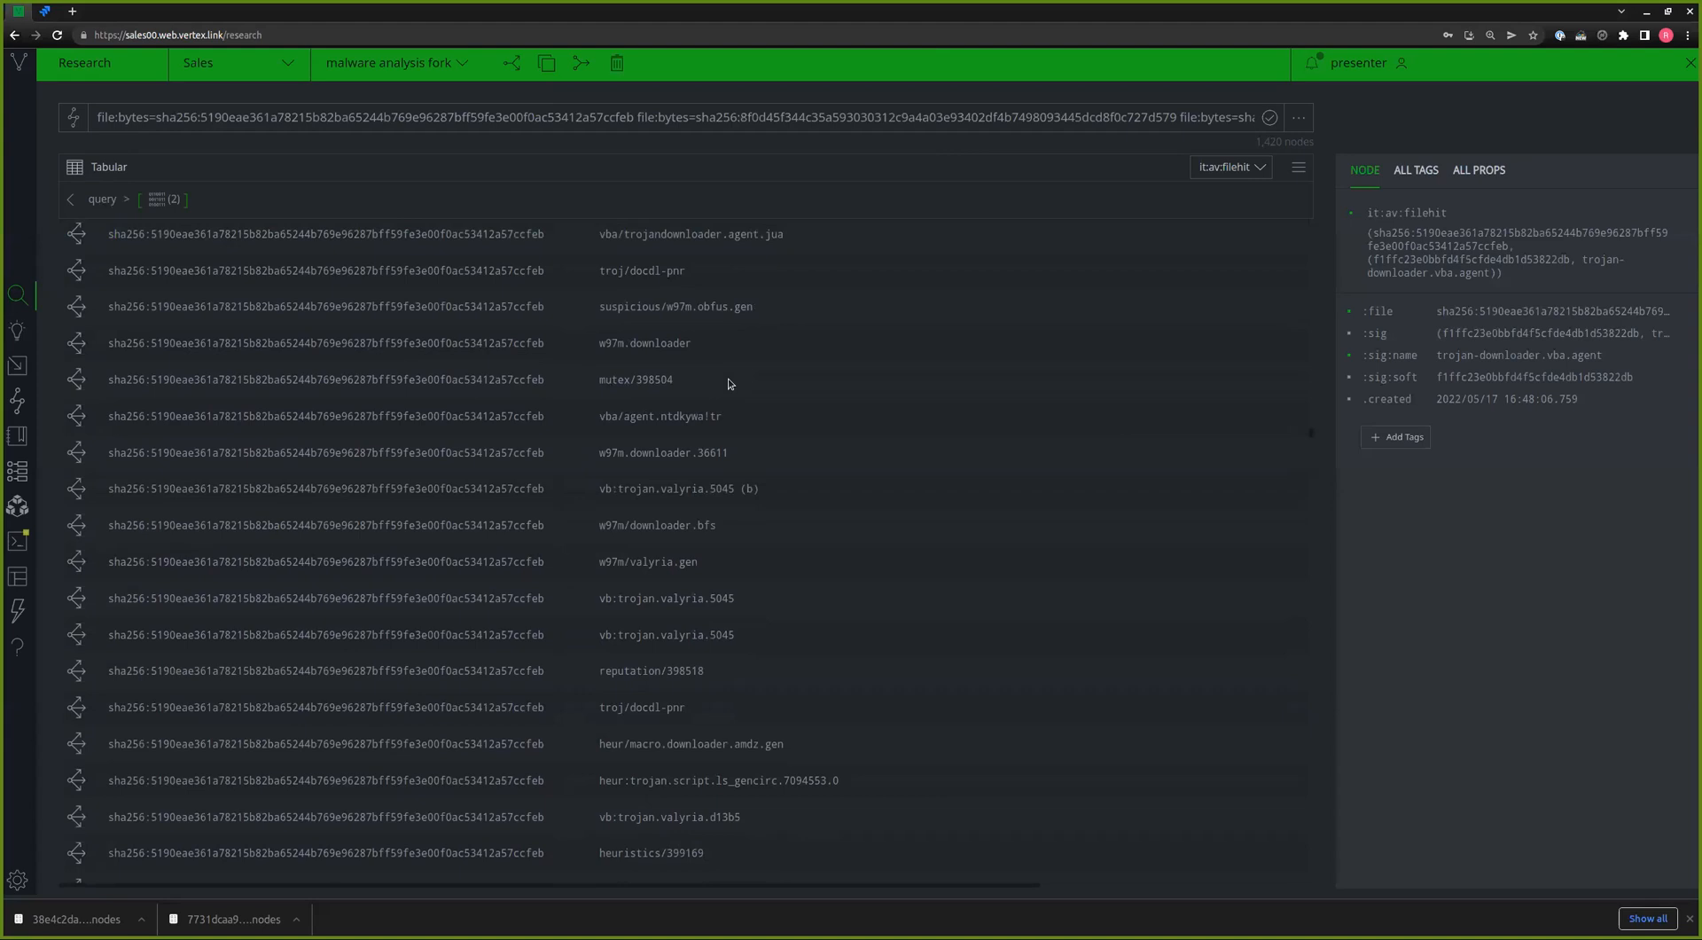
# - Examine more it:av:filehit signatures for both files, including suspicious/w97m.obfus.gen, w97m.downloader, unsafe and trojandownloader:o97m/donoff
pyautogui.click(637, 312)
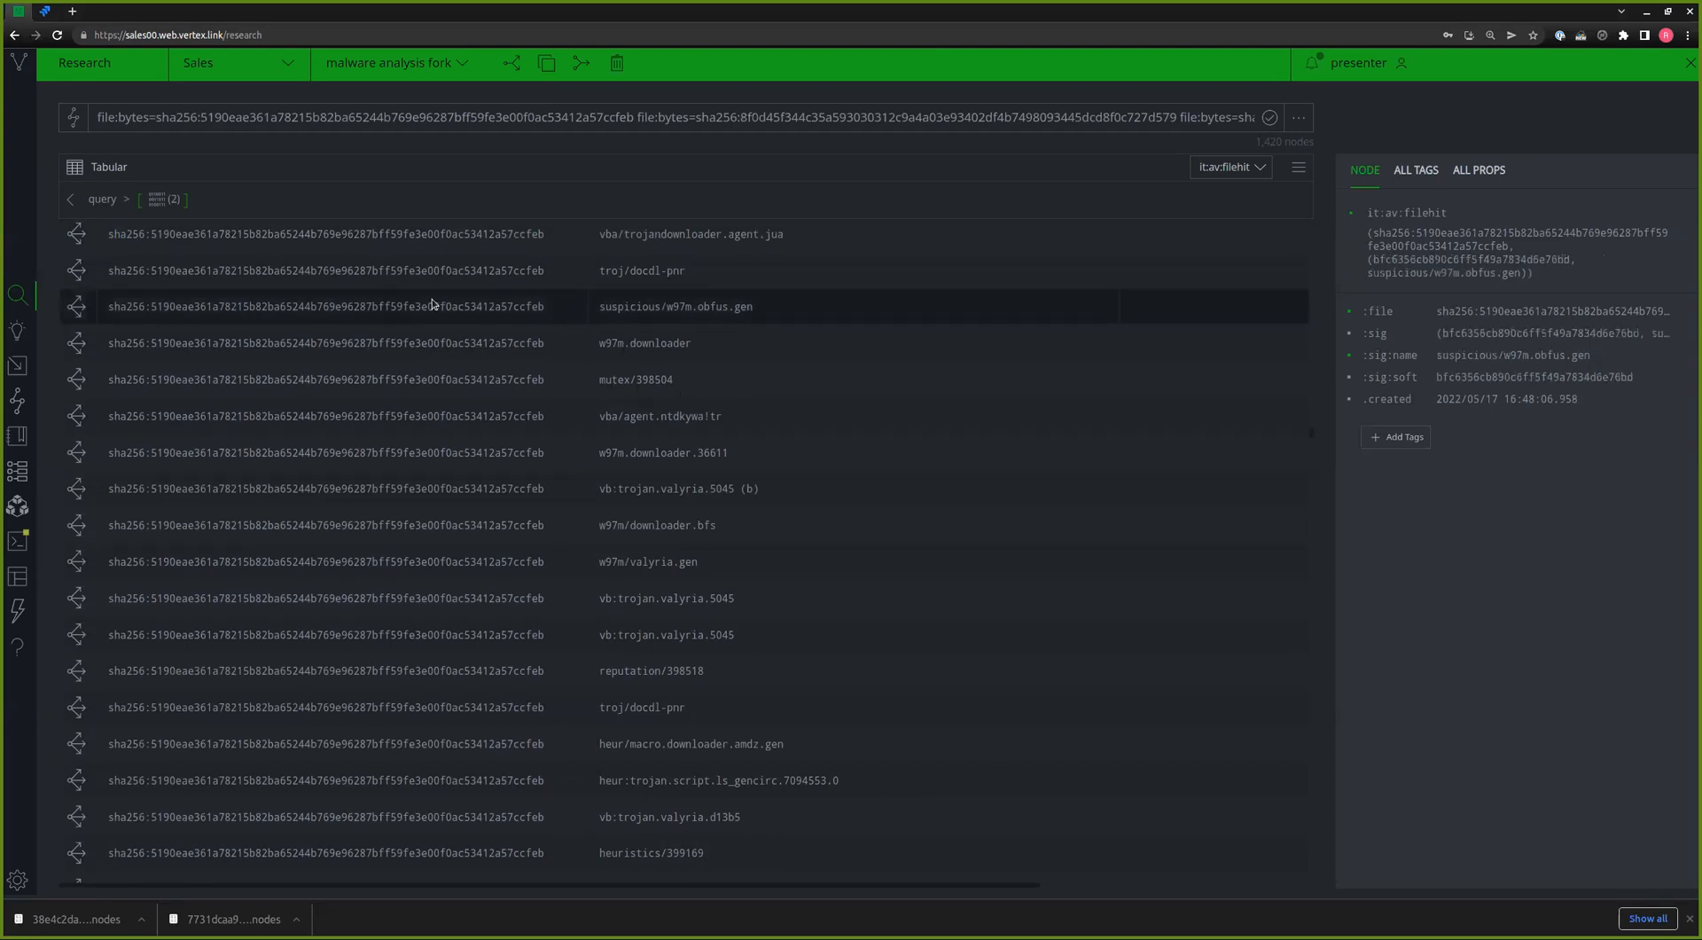
pyautogui.scroll(-1, 743, 329)
pyautogui.click(654, 317)
pyautogui.scroll(-8, 800, 486)
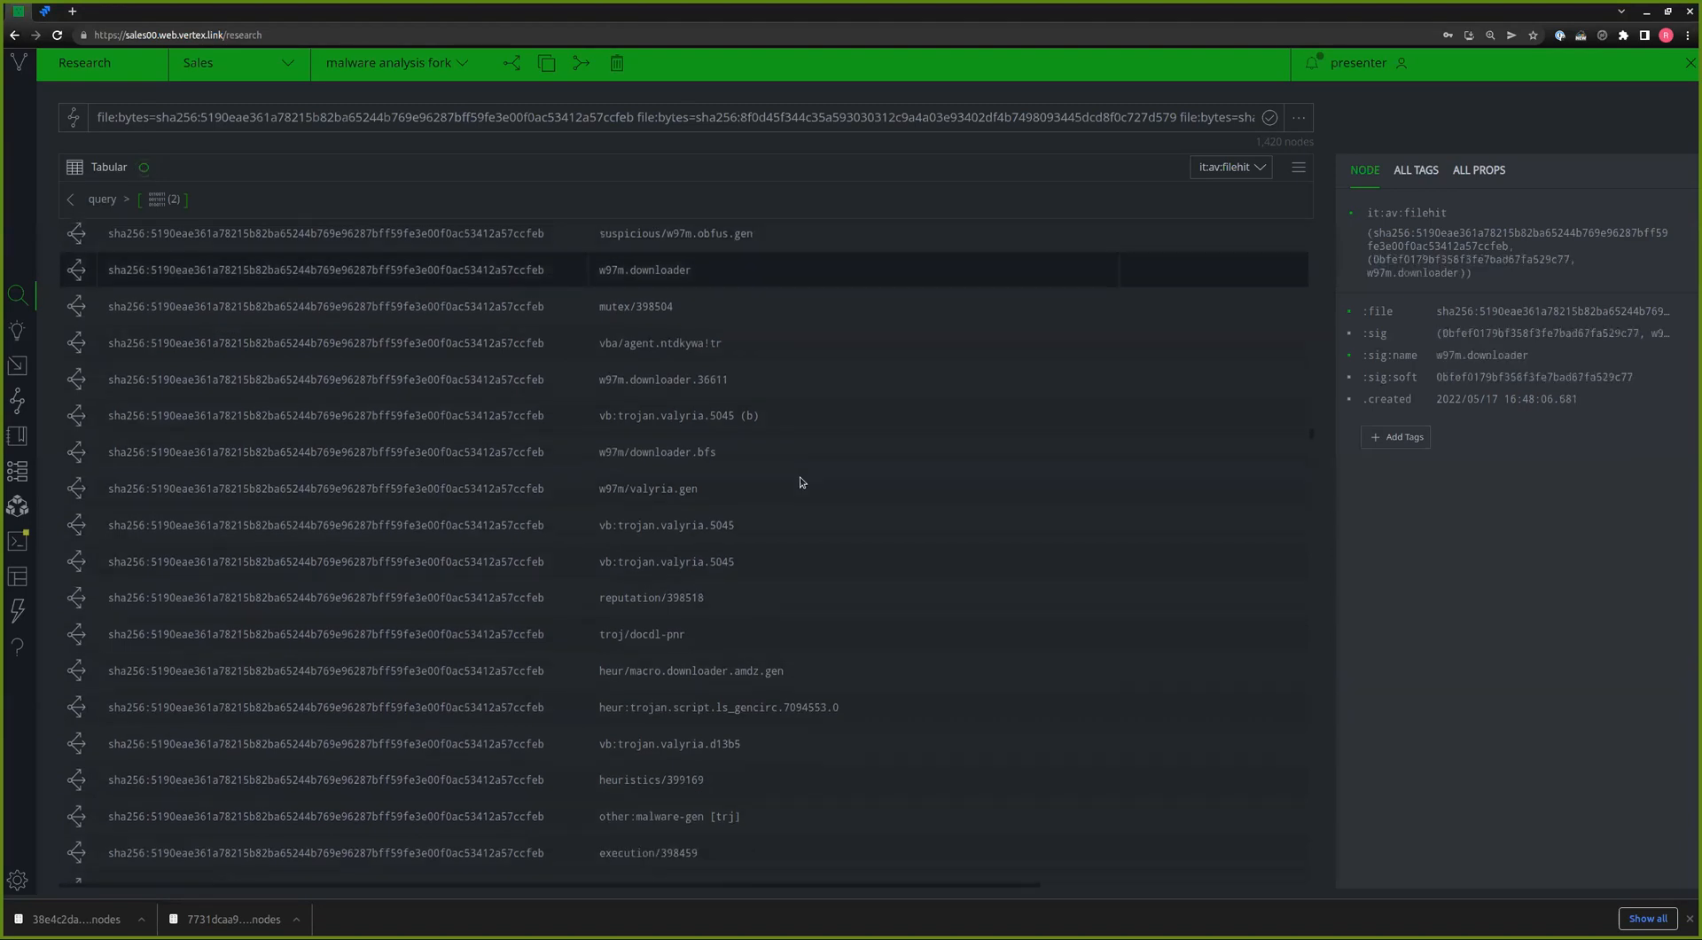
pyautogui.scroll(-10, 775, 525)
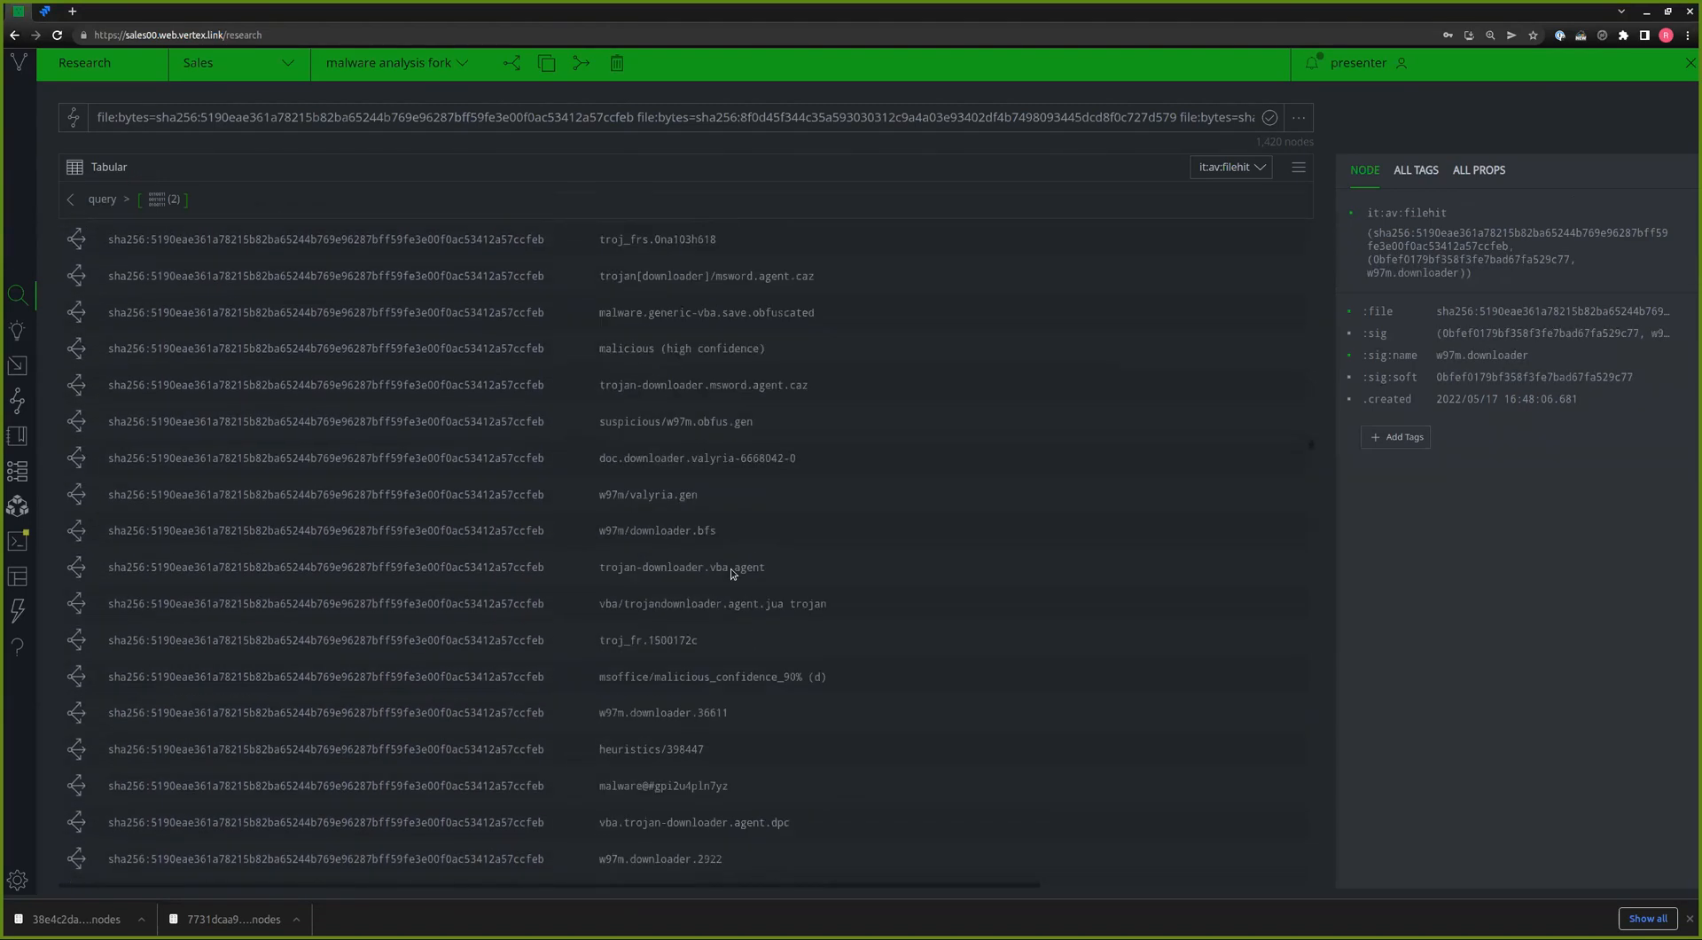
pyautogui.scroll(-10, 733, 570)
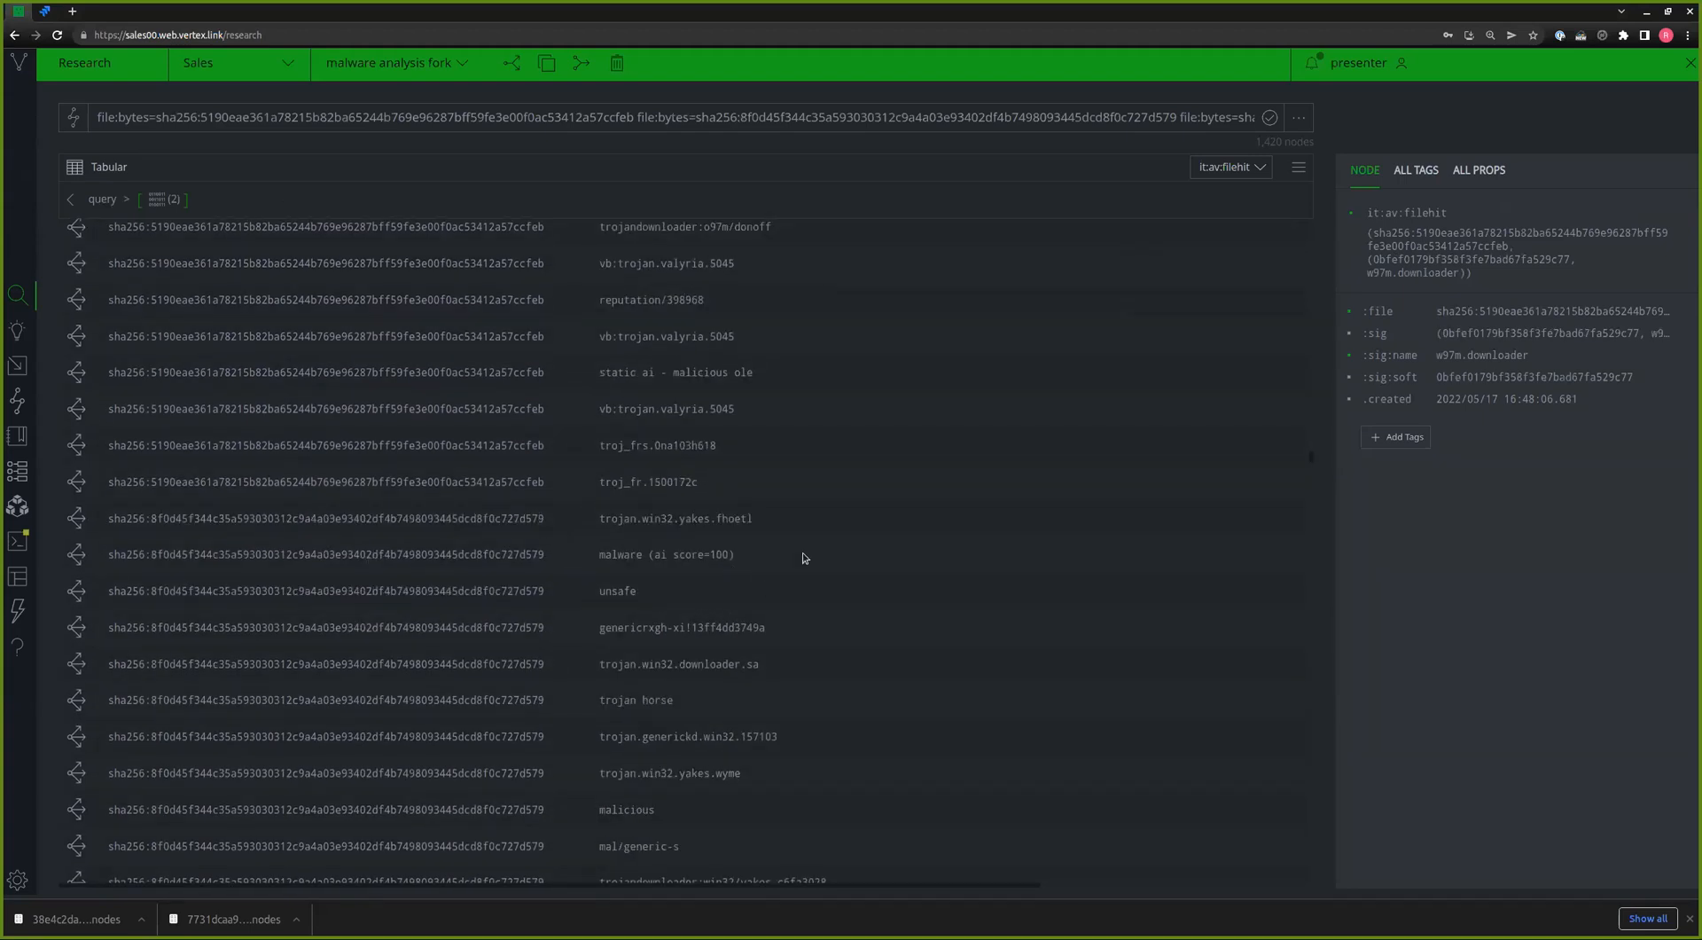
pyautogui.click(624, 818)
pyautogui.click(633, 600)
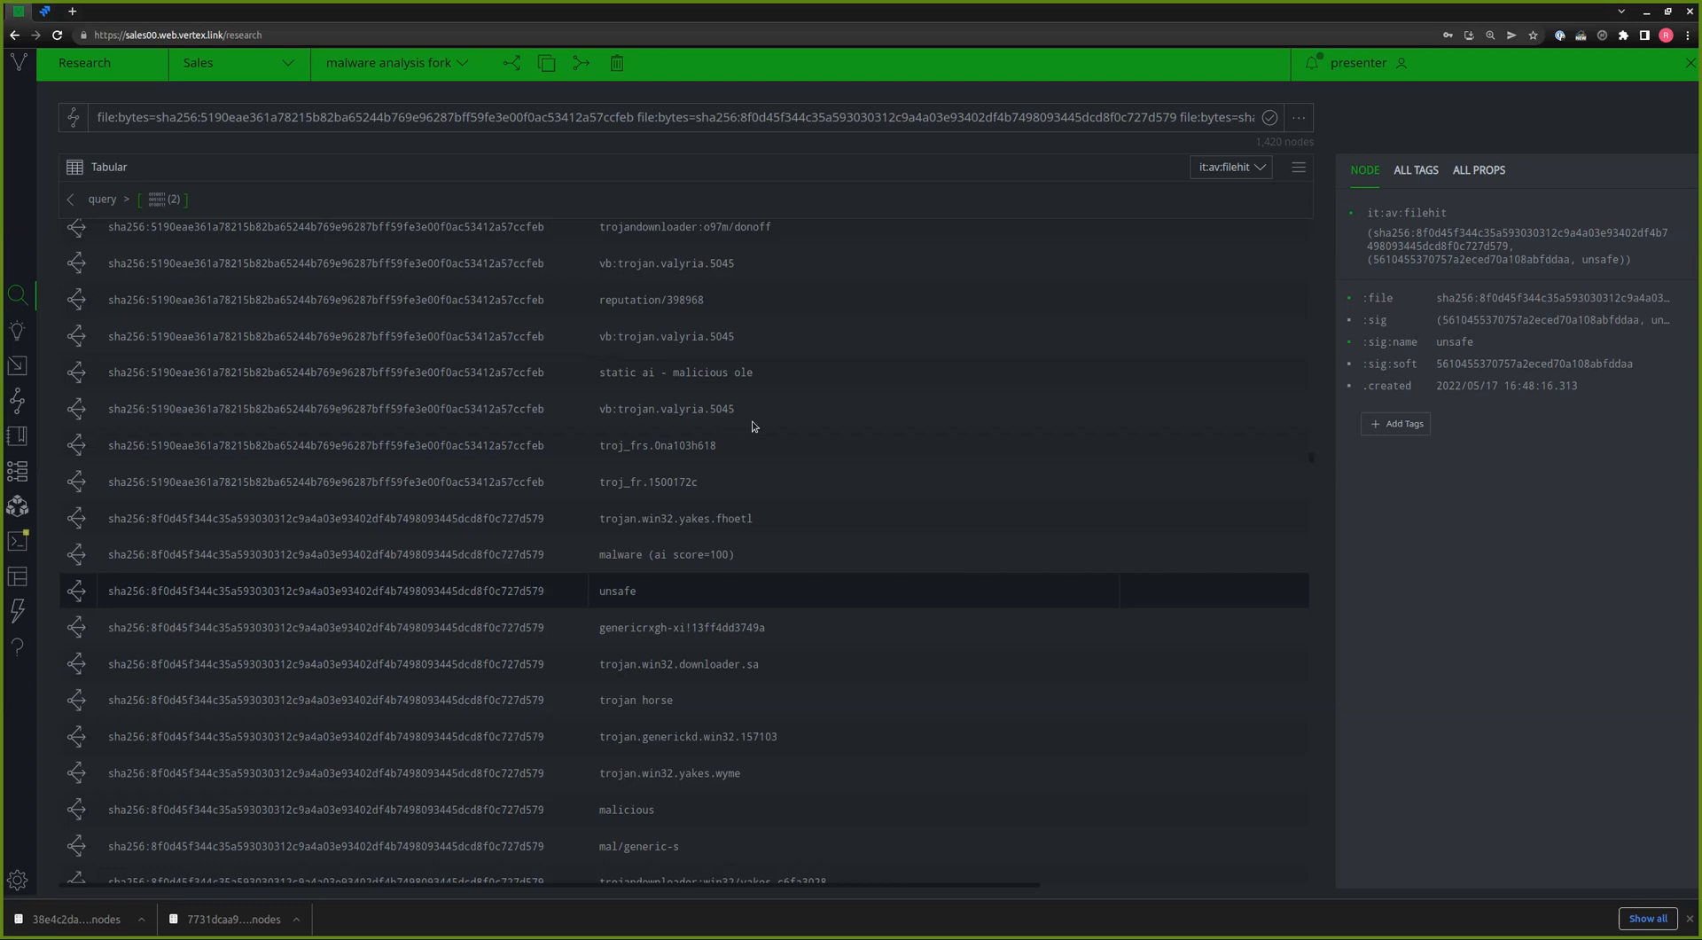
pyautogui.scroll(3, 753, 424)
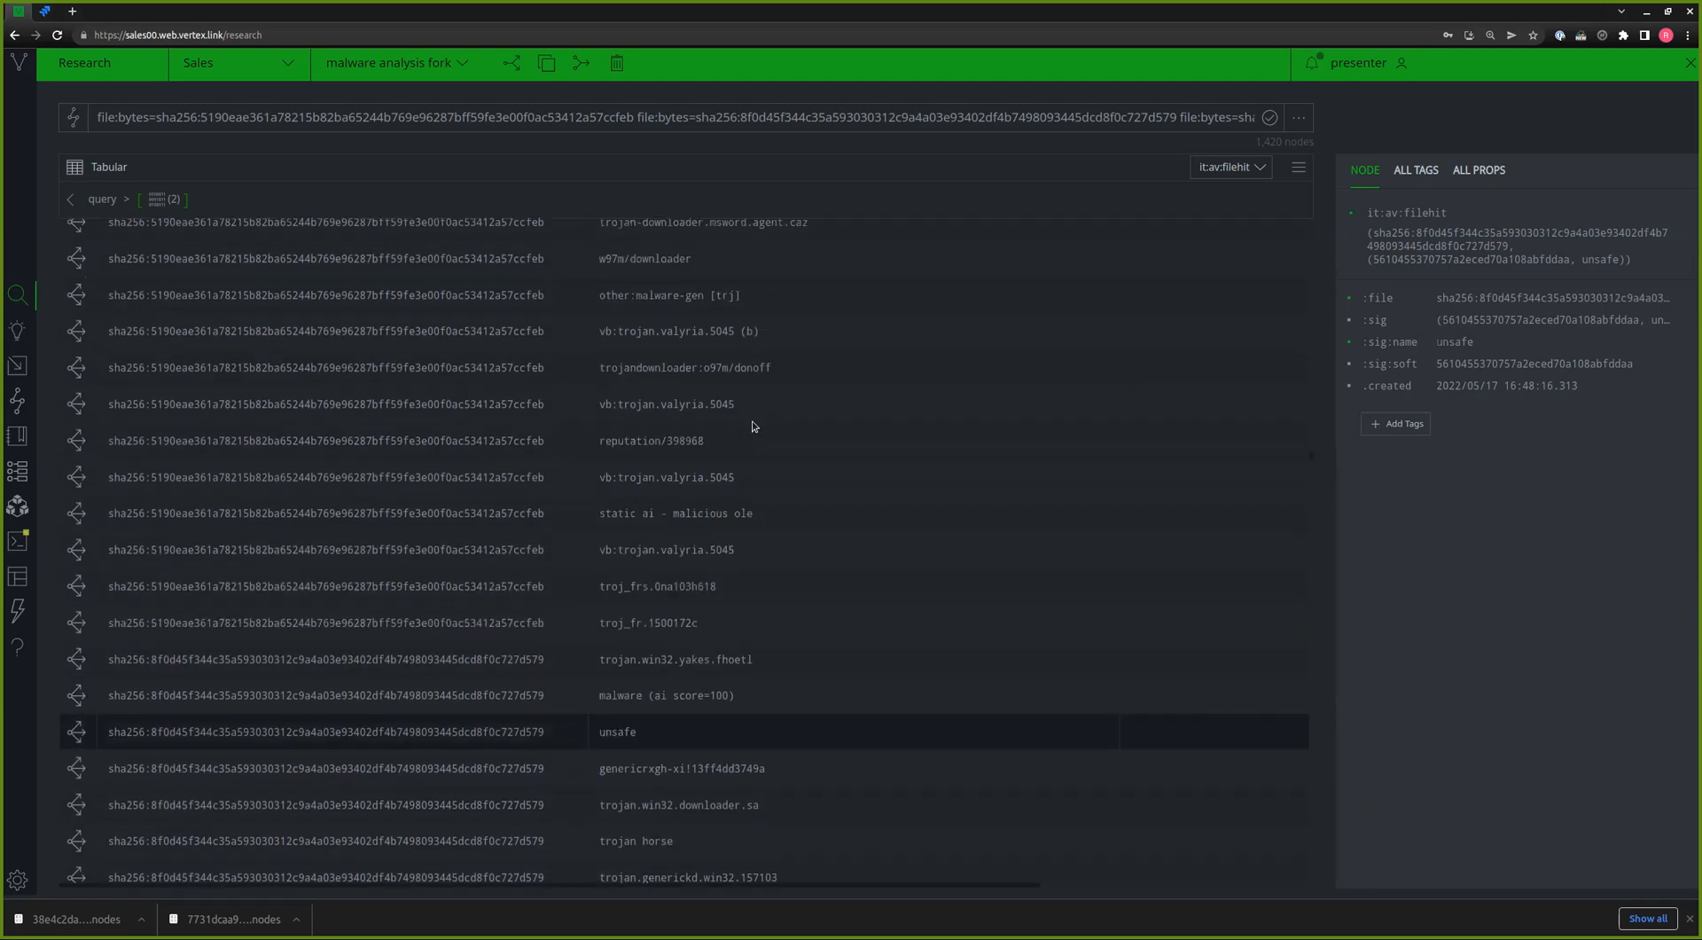
pyautogui.click(1222, 171)
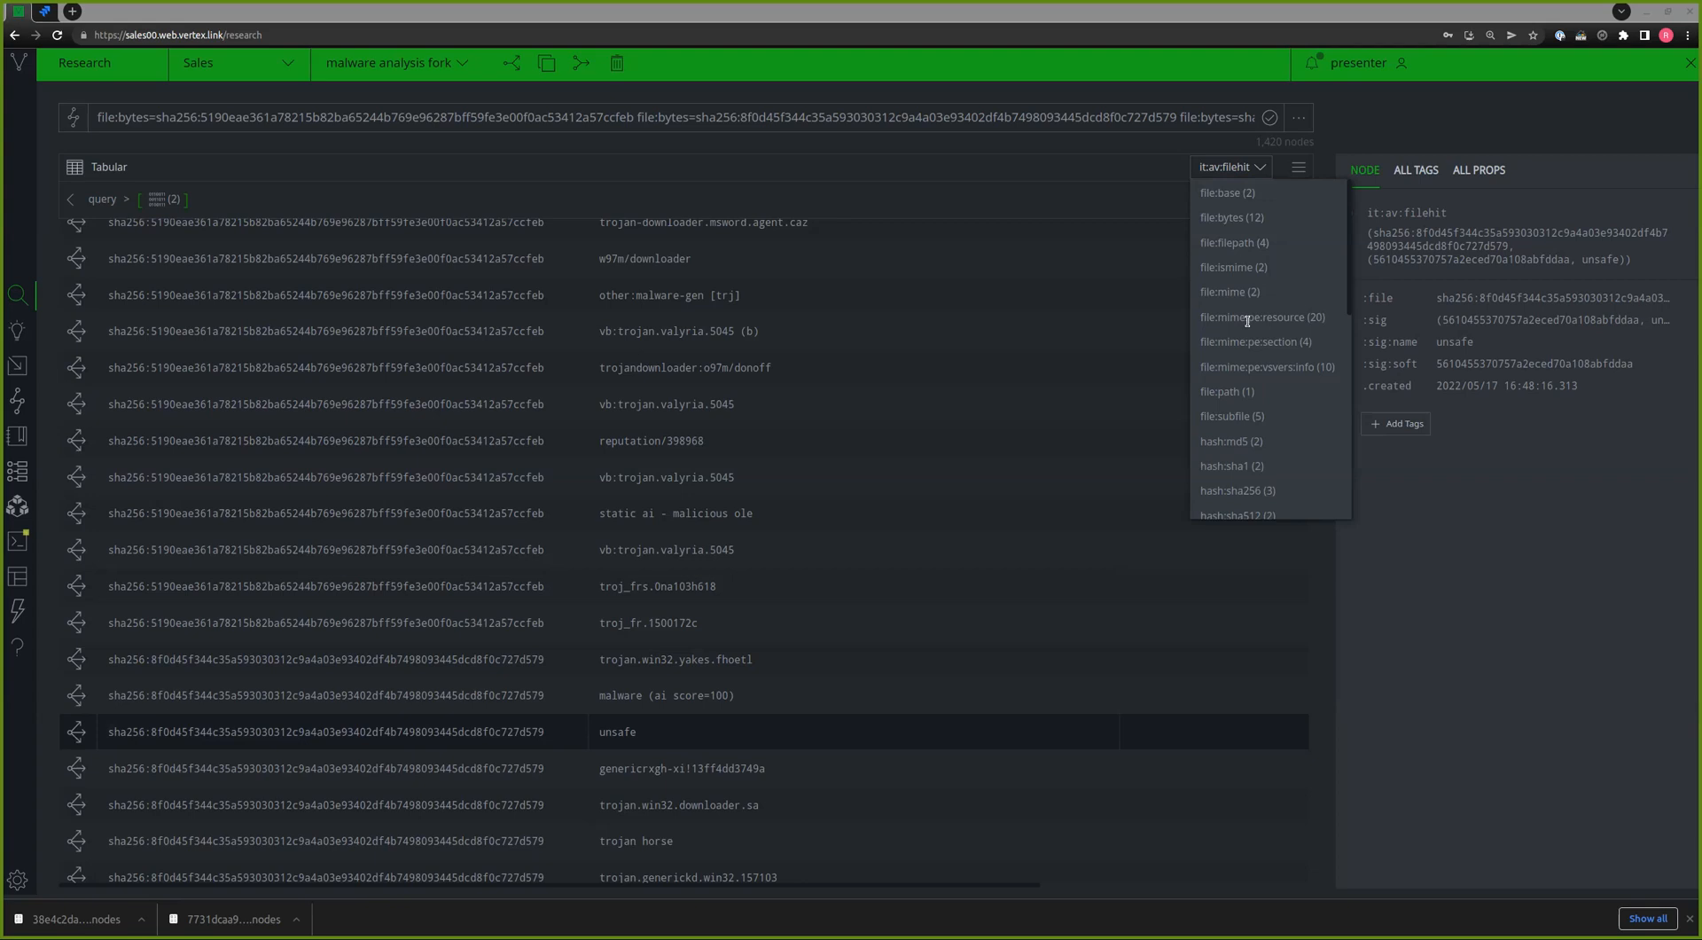
pyautogui.click(795, 355)
# - Jump to the it:app:yara:match nodes and inspect the susp_worddoc and froyo_backdoor matches and their tags
pyautogui.click(1229, 171)
pyautogui.scroll(-2, 1265, 324)
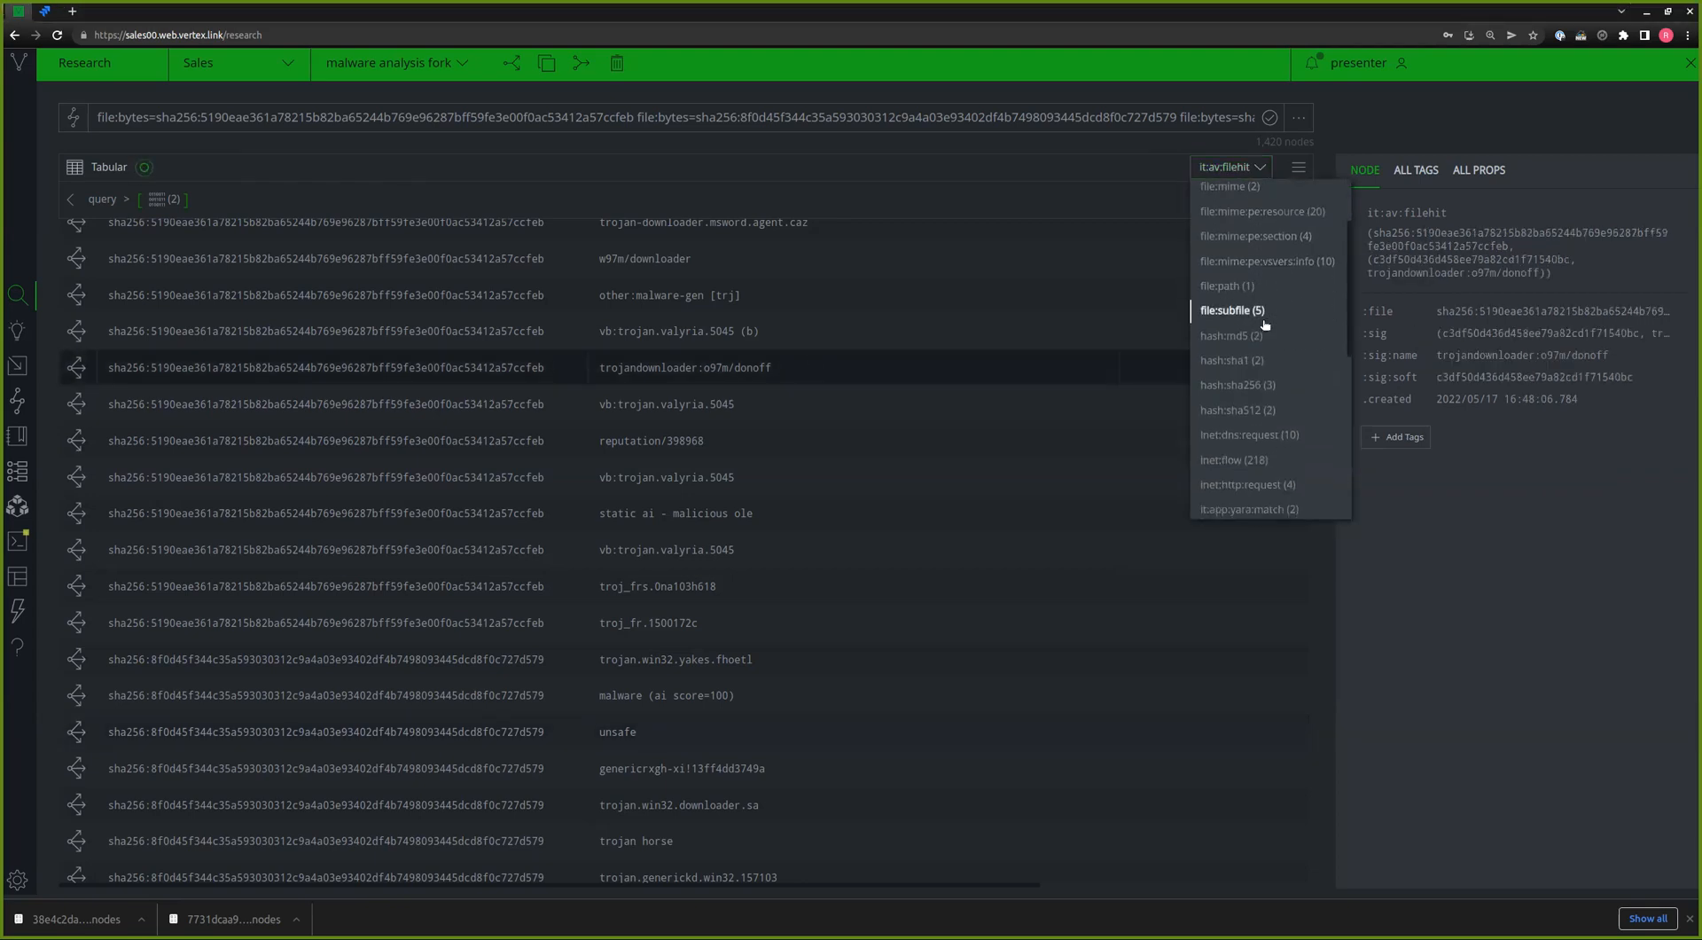
pyautogui.scroll(-2, 1265, 325)
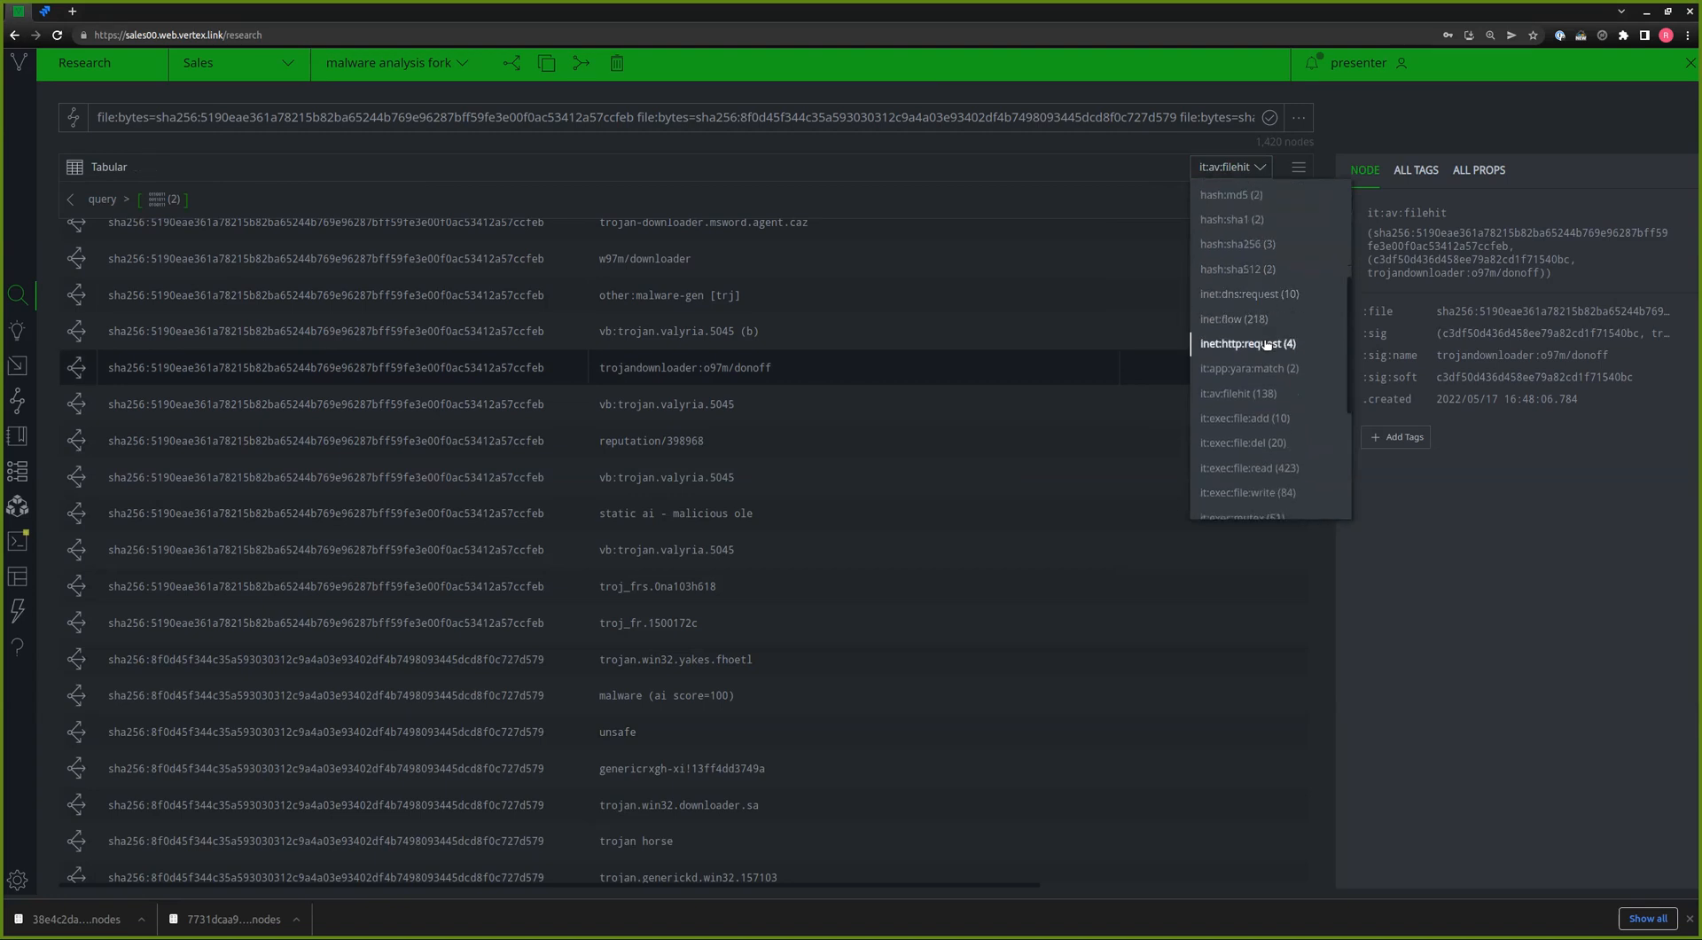
pyautogui.click(1259, 367)
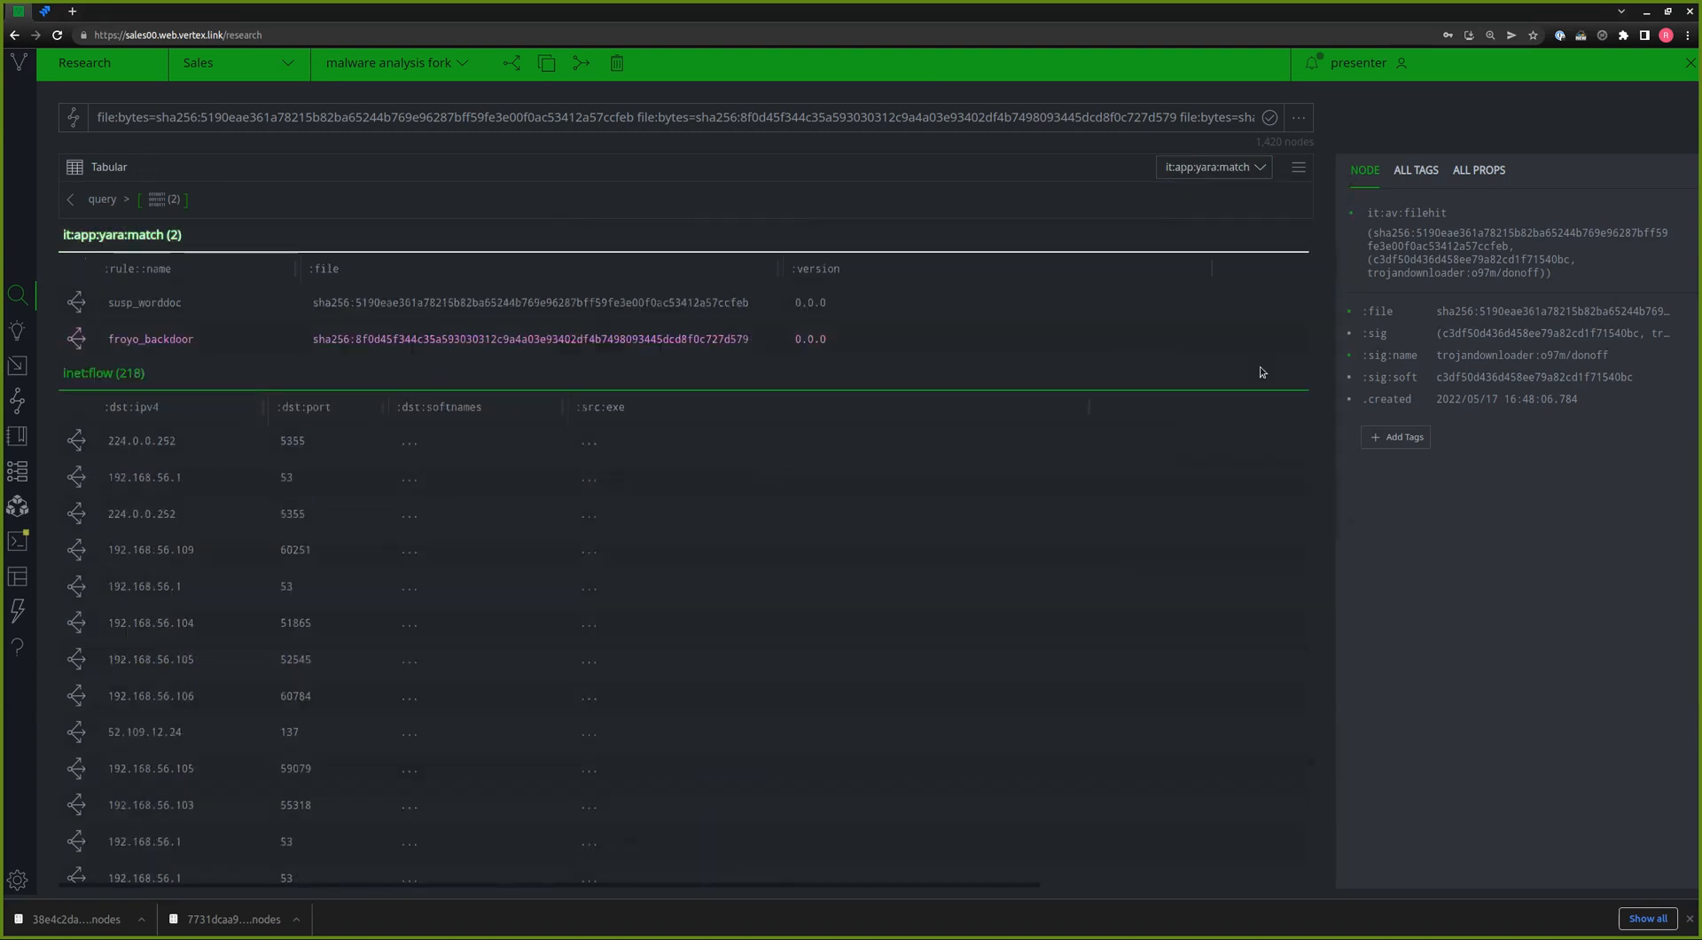
pyautogui.click(672, 303)
pyautogui.click(662, 338)
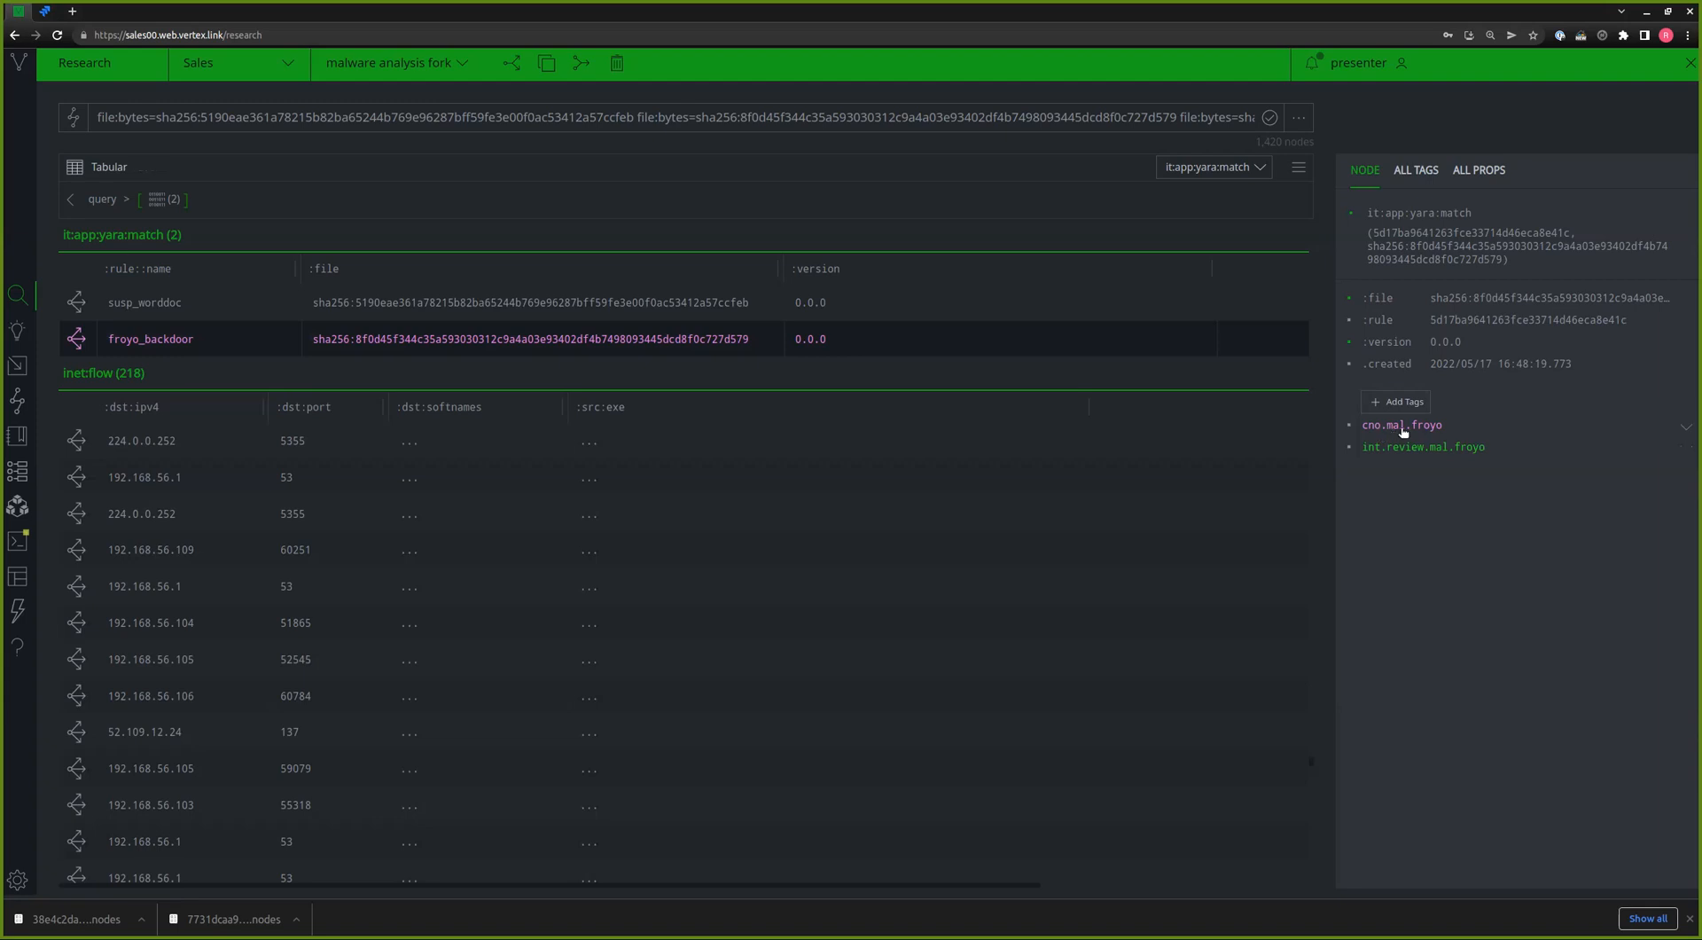
pyautogui.moveTo(1405, 431)
pyautogui.doubleClick(126, 234)
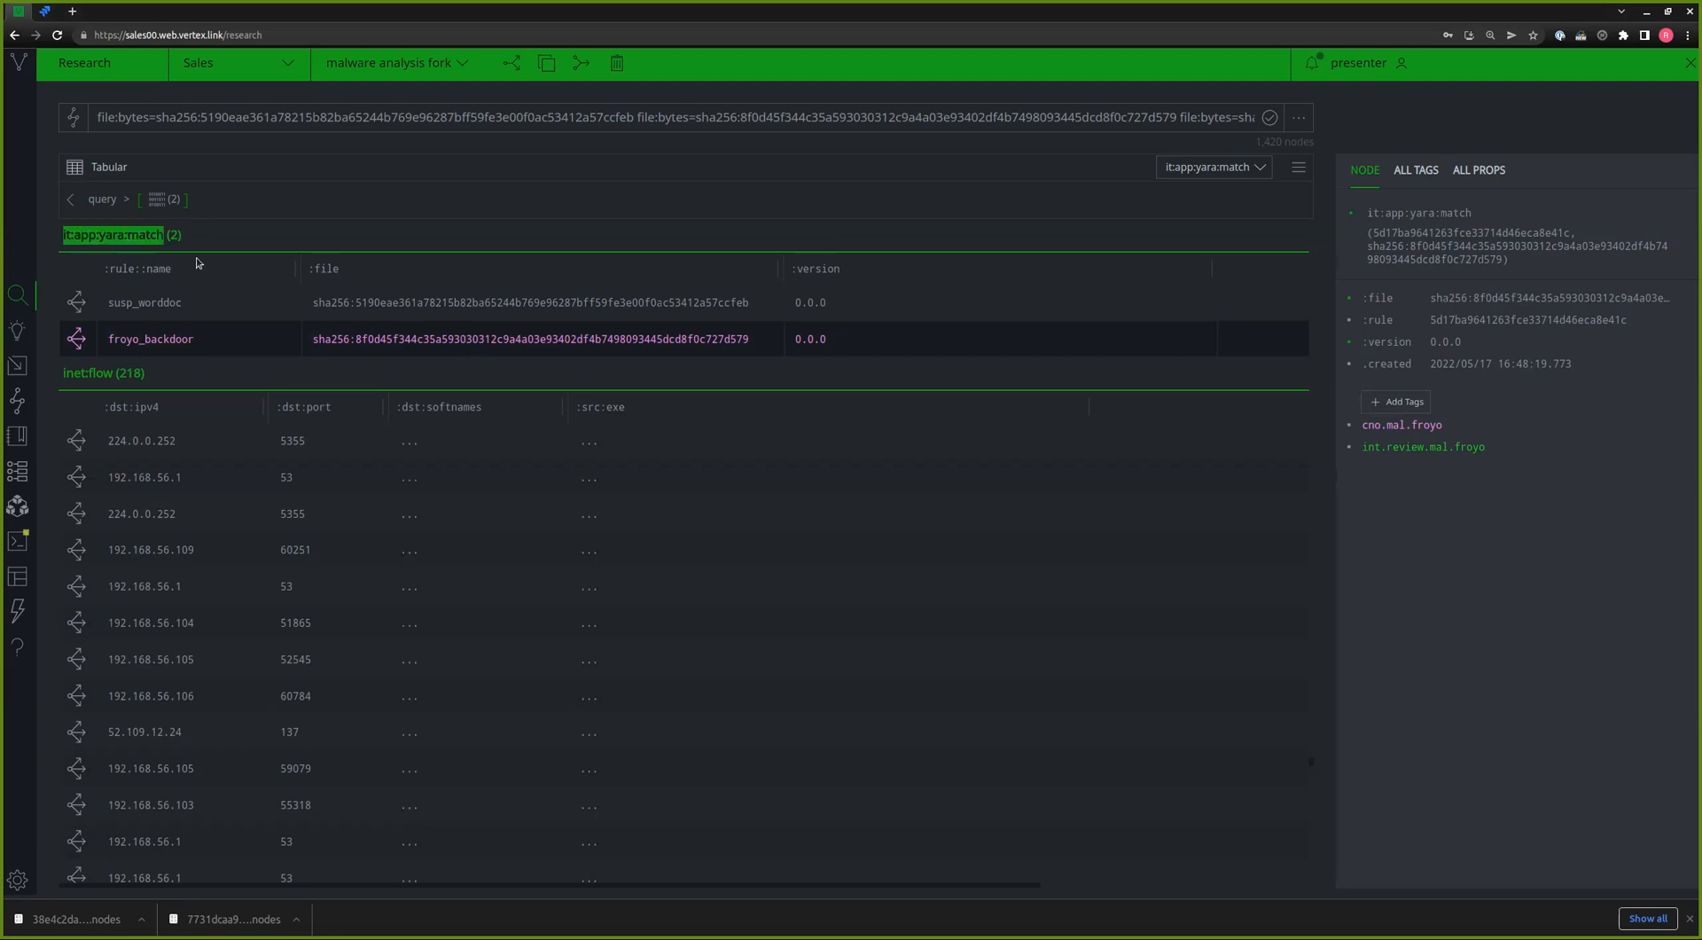
pyautogui.click(381, 299)
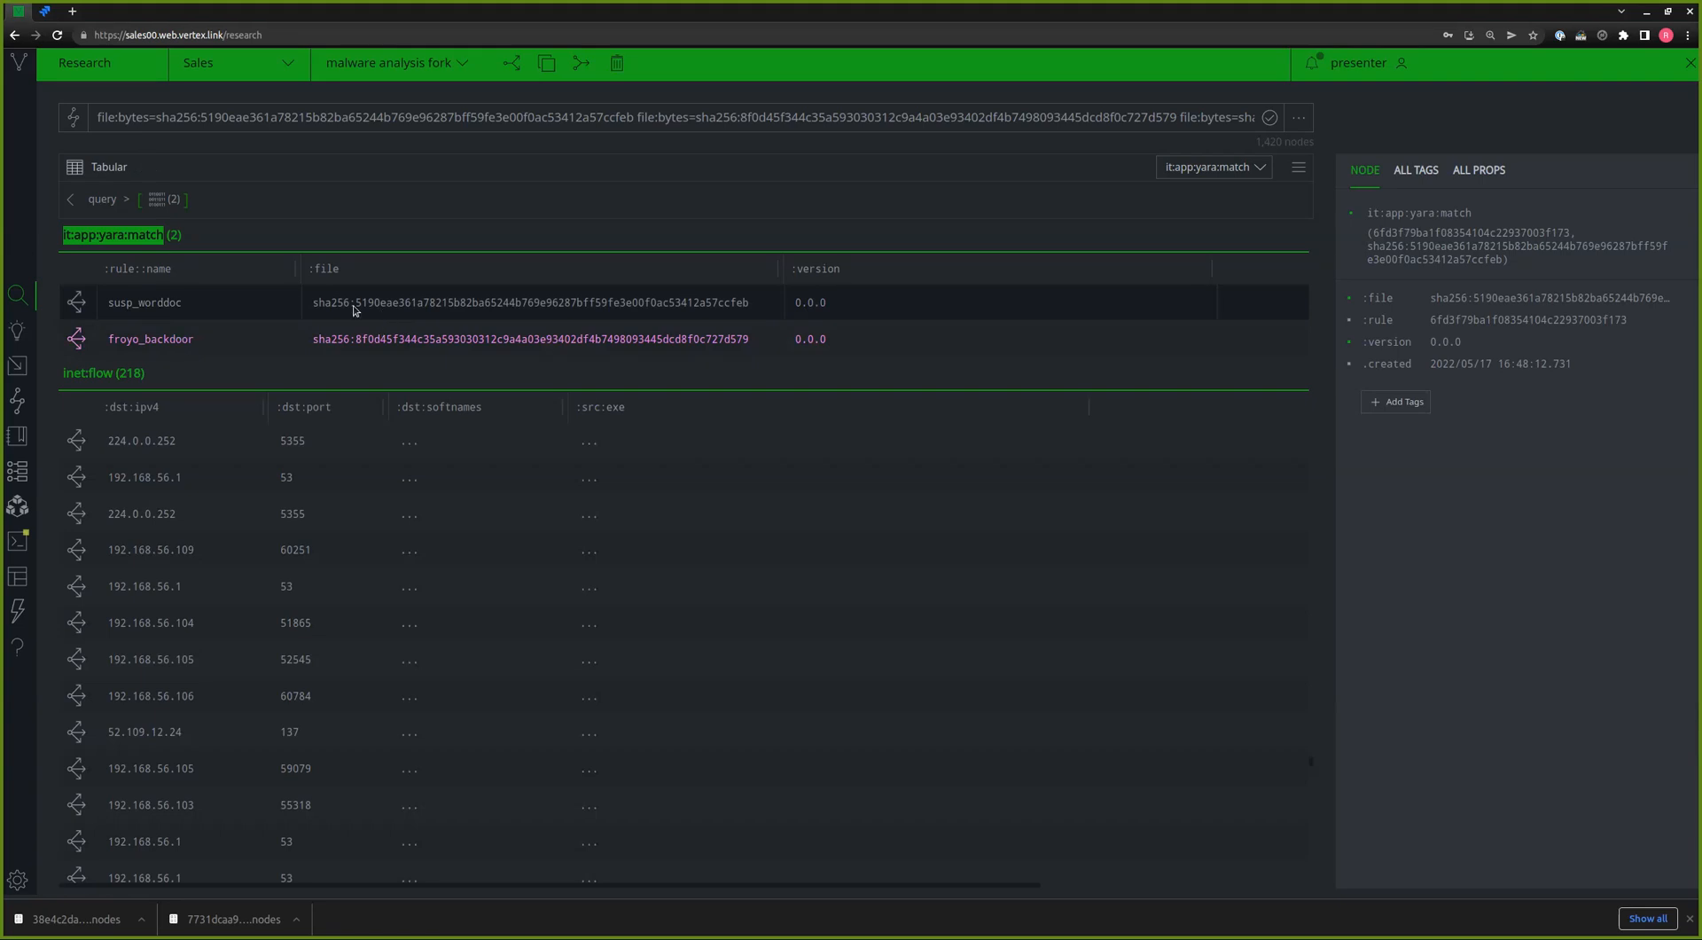
pyautogui.click(193, 233)
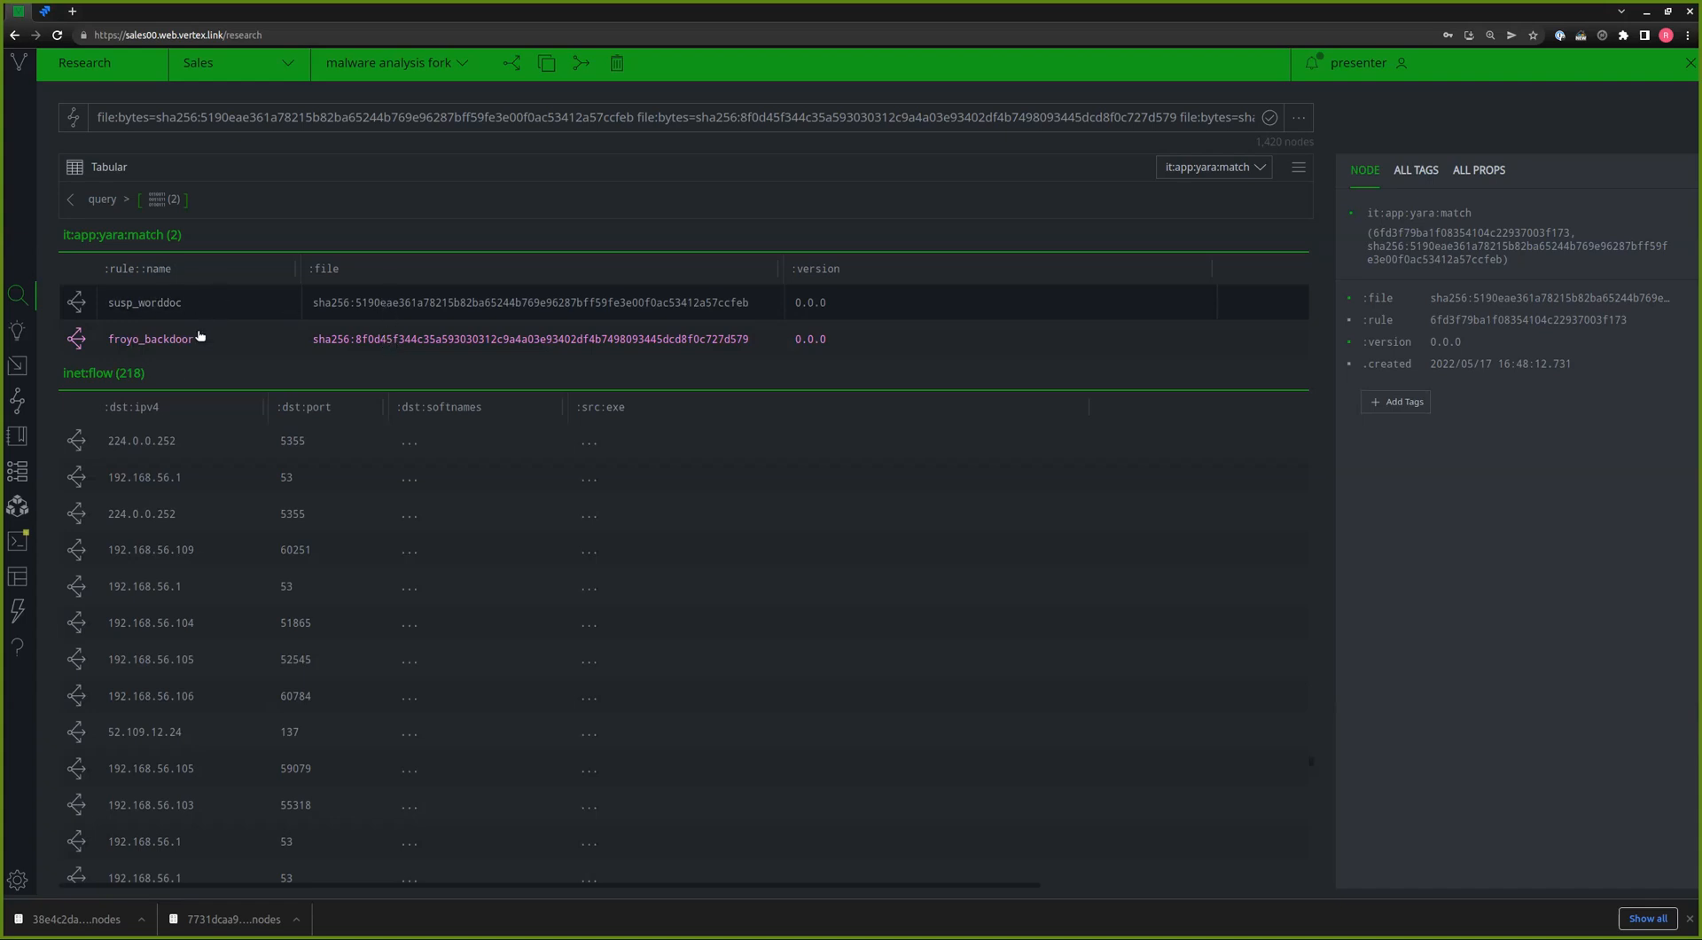
# - Explore from both YARA matches to their rules and read the full susp_worddoc rule text without changing it
pyautogui.click(77, 302)
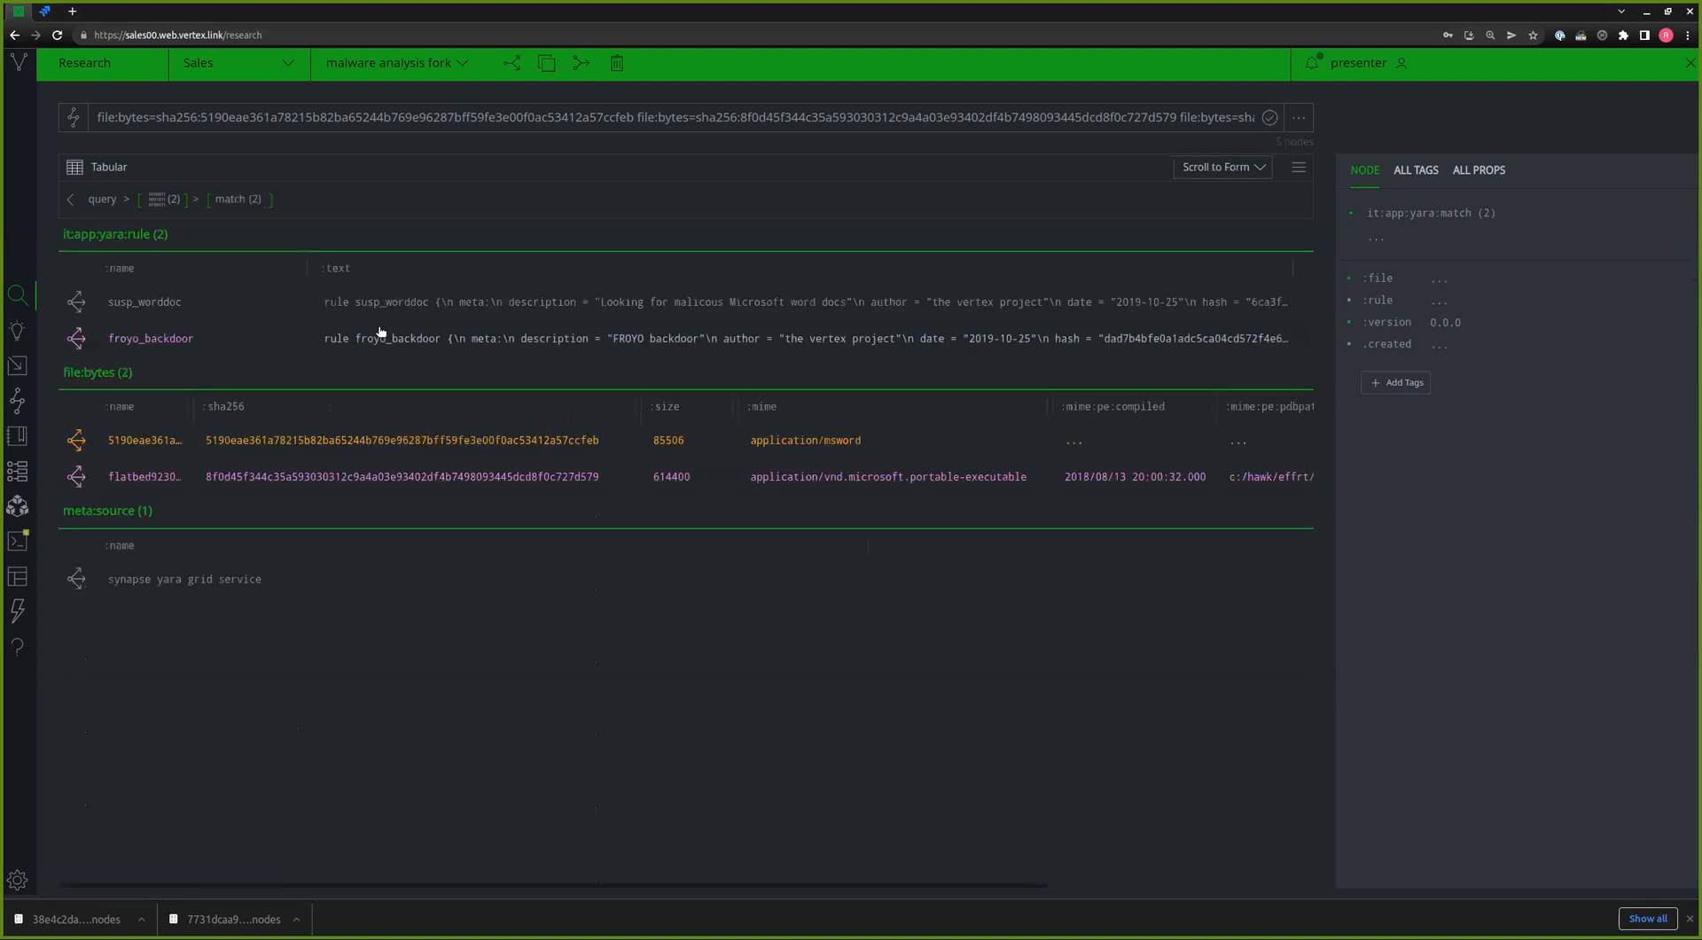
pyautogui.click(180, 300)
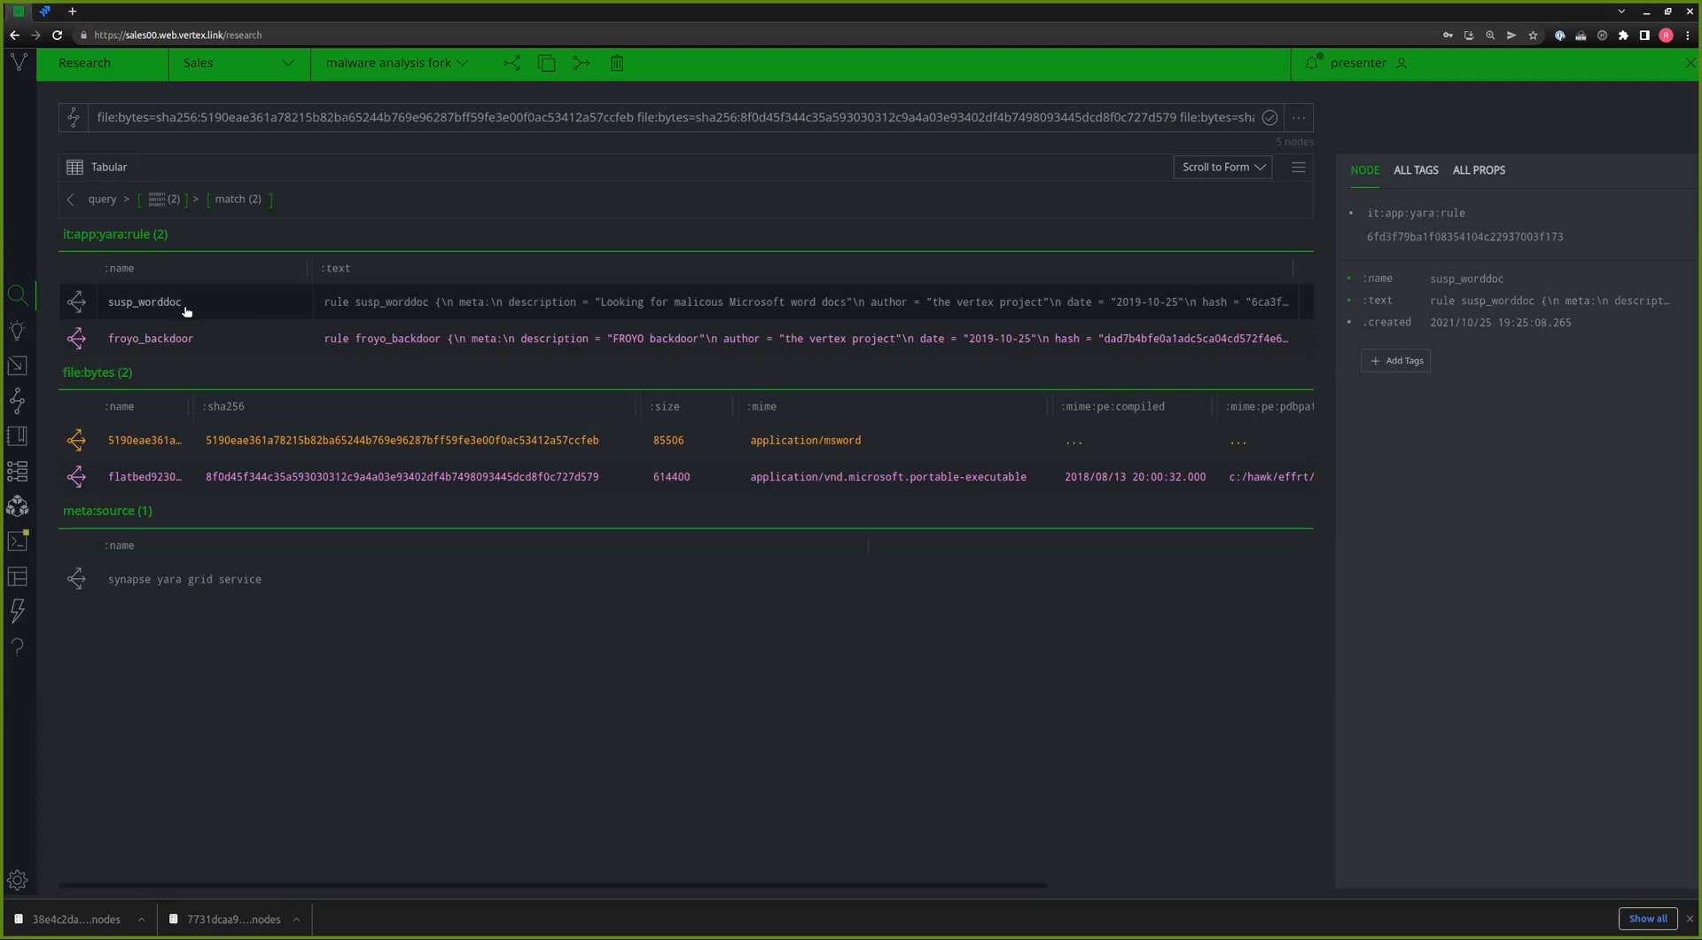
pyautogui.moveTo(390, 303)
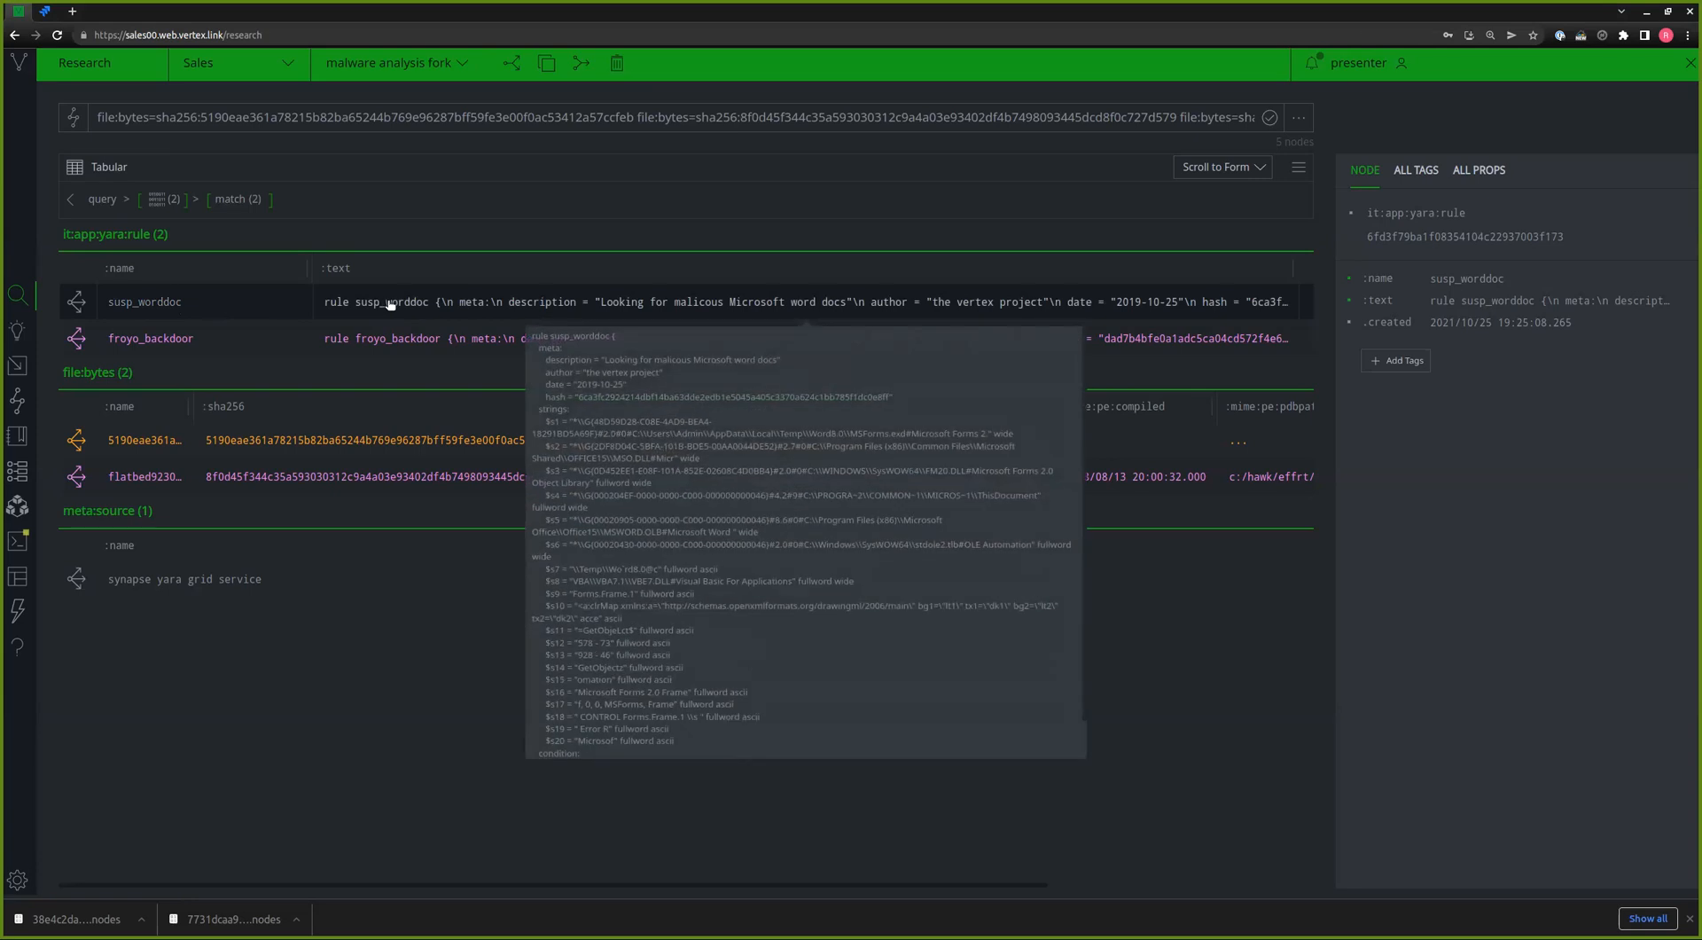
pyautogui.doubleClick(390, 303)
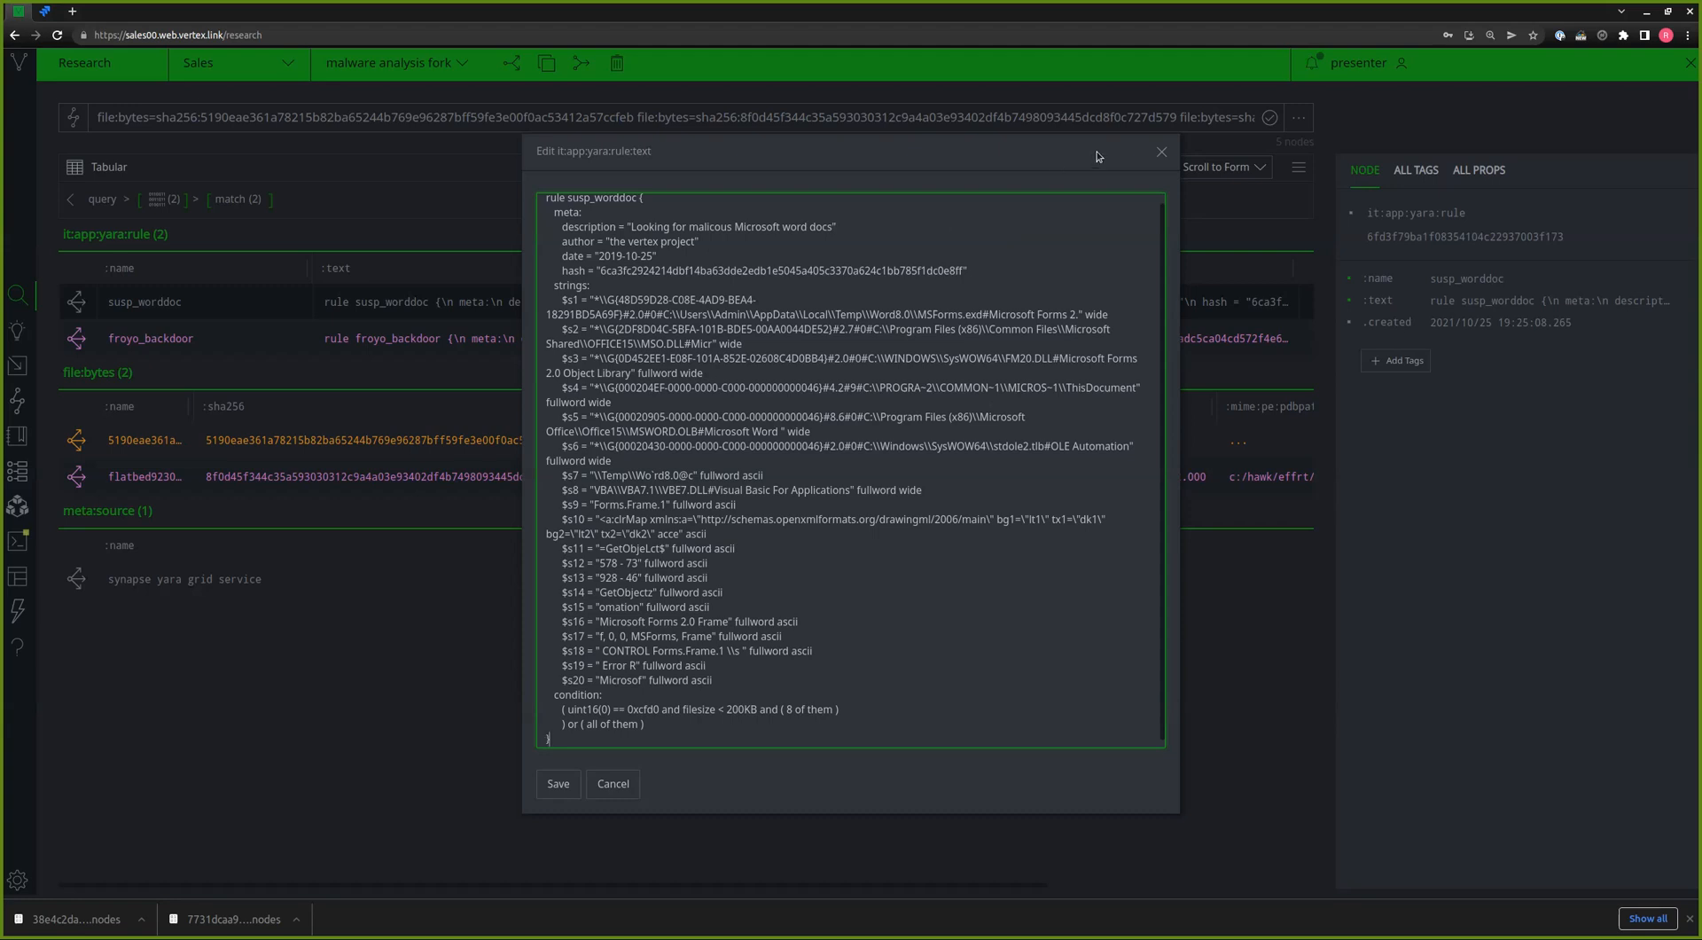
pyautogui.click(1161, 154)
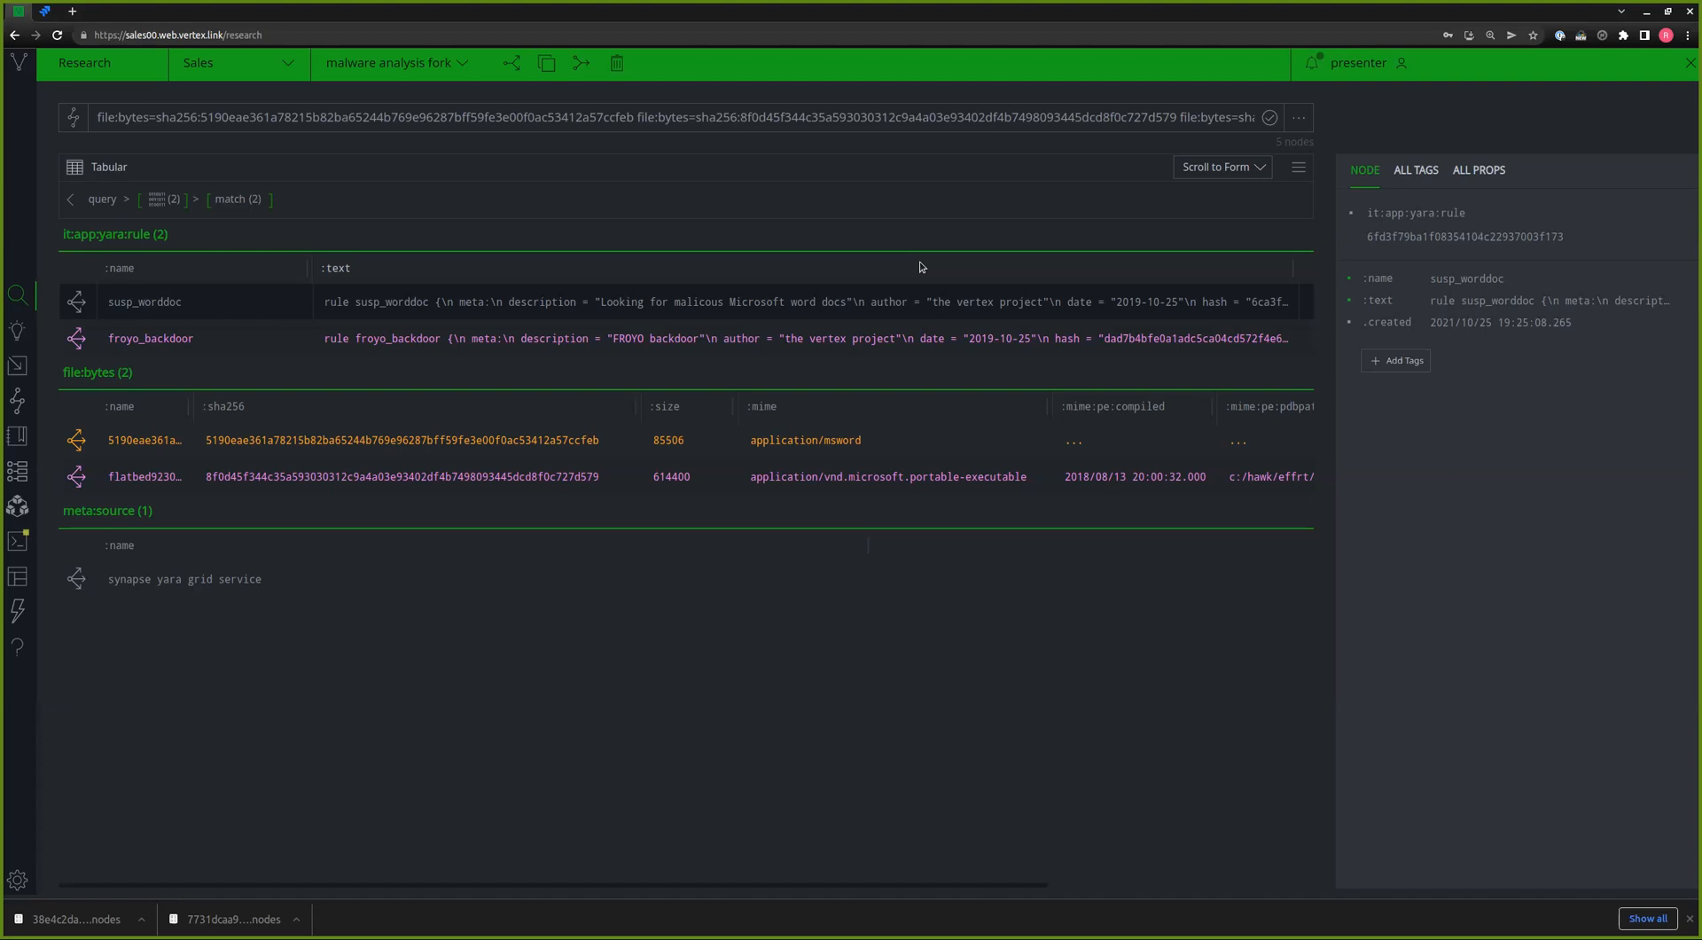
# - Check the froyo_backdoor rule's tags and read its full rule text, leaving the text unedited
pyautogui.click(484, 338)
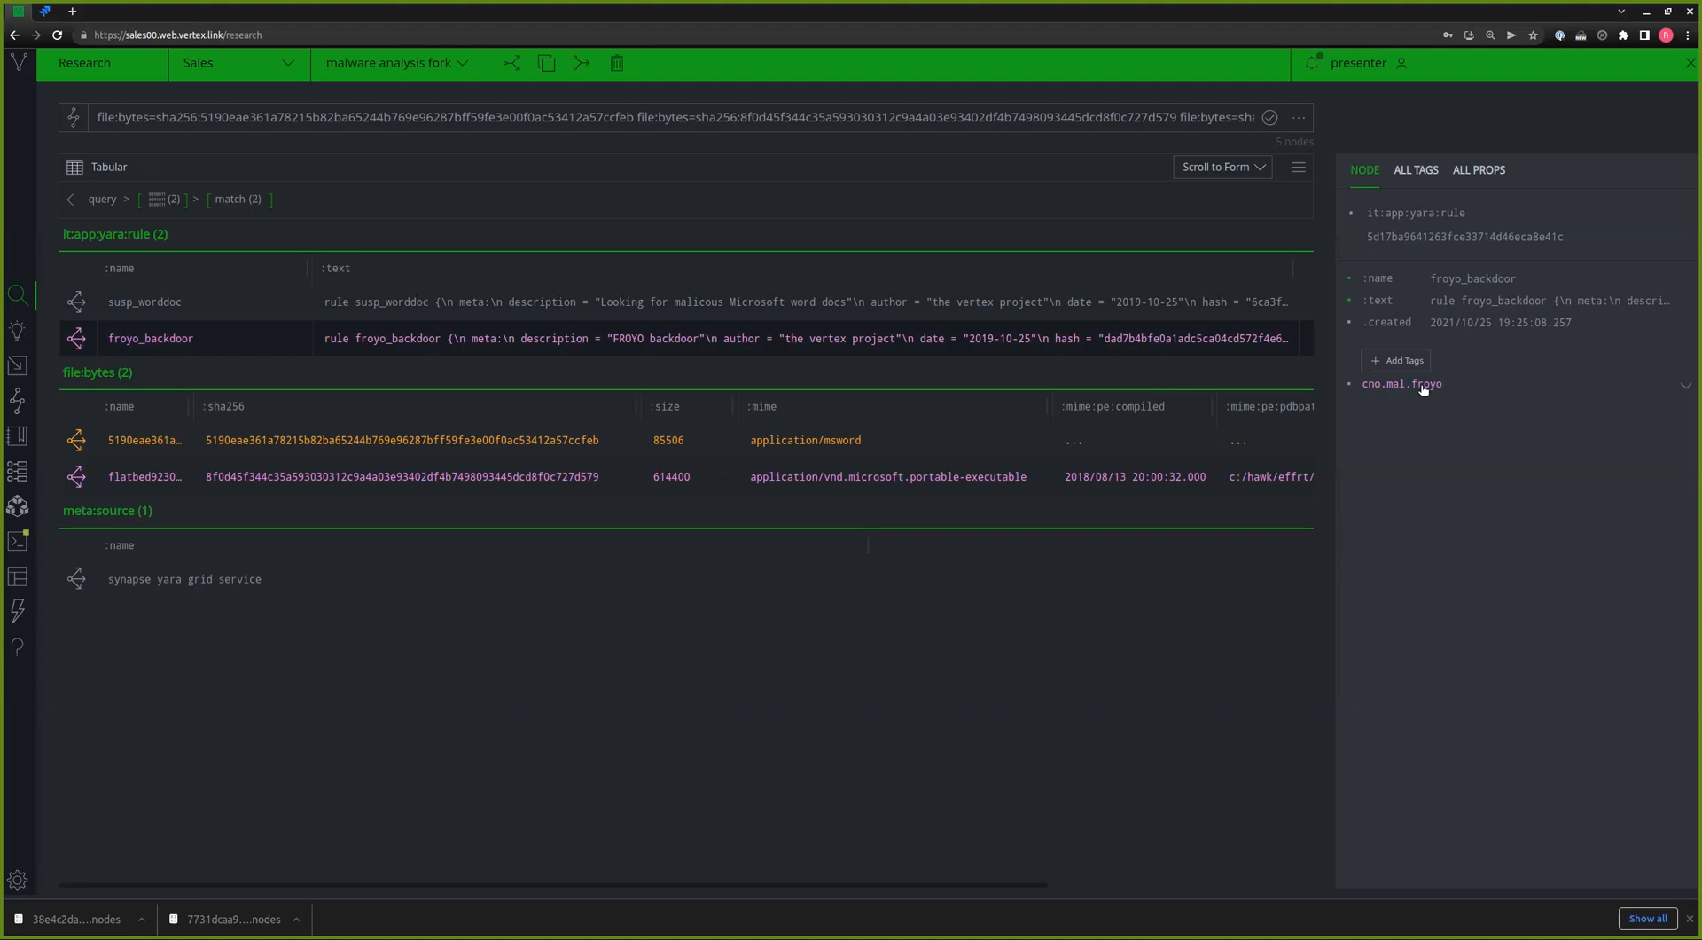
pyautogui.doubleClick(441, 343)
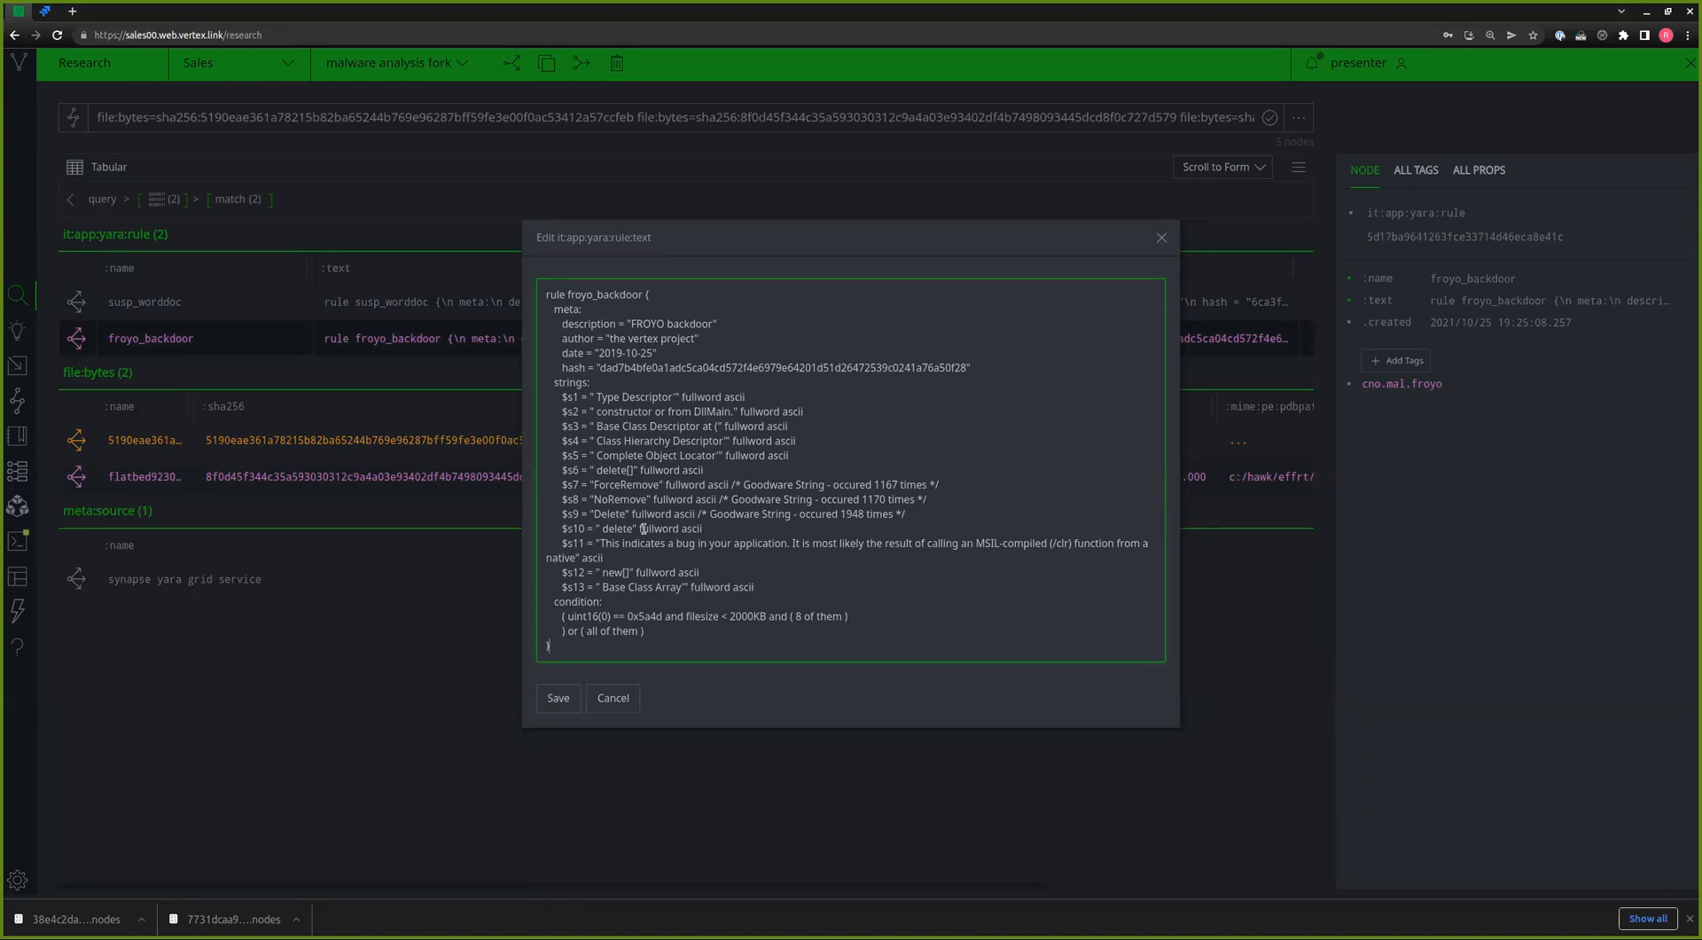
pyautogui.moveTo(606, 339); pyautogui.dragTo(707, 334)
pyautogui.click(627, 699)
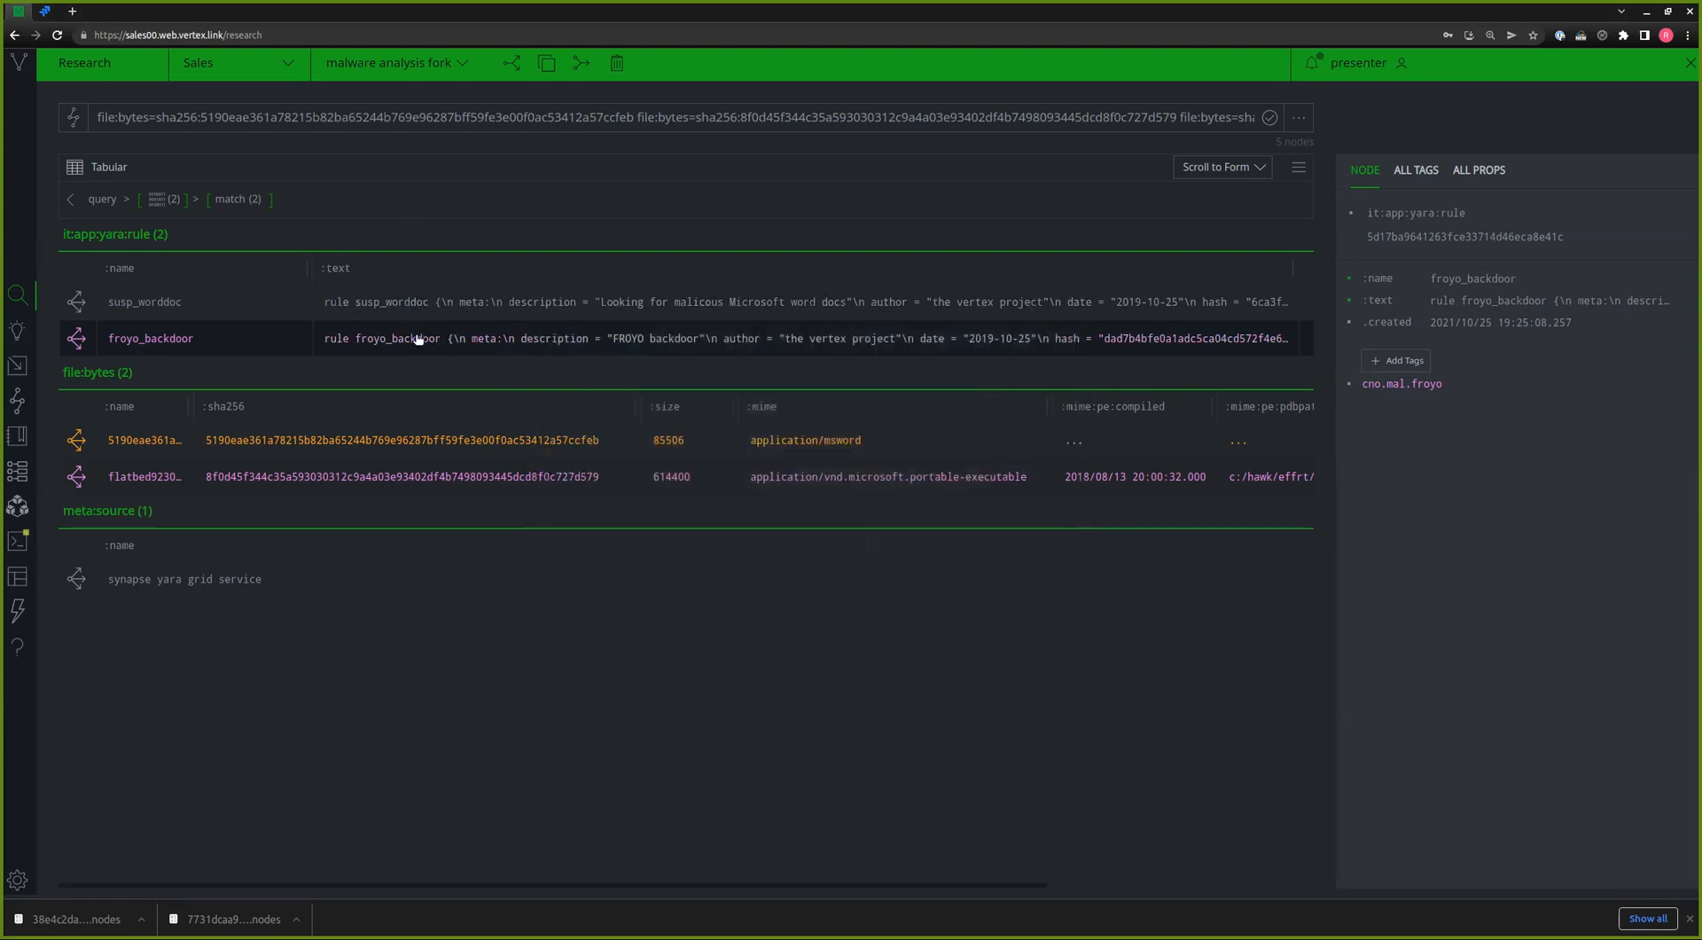
# - Explore from both YARA rules to all their it:app:yara:match nodes, and from all those matches to the matching files
pyautogui.keyDown('ctrl'); pyautogui.click(385, 309); pyautogui.keyUp('ctrl')
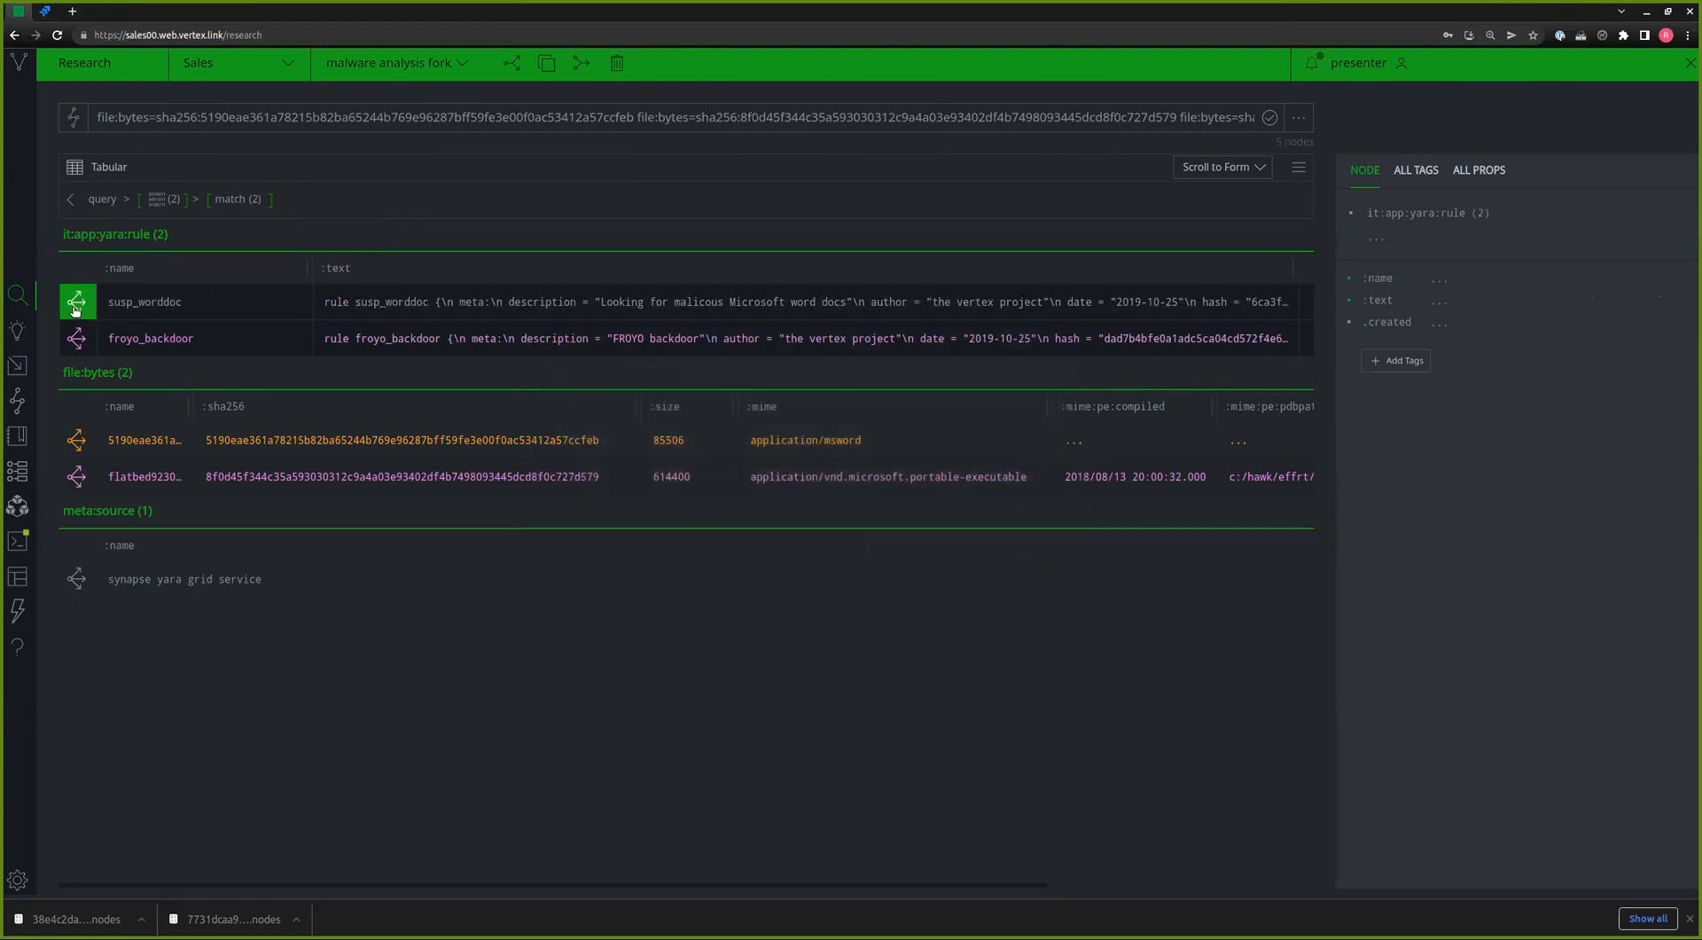
pyautogui.click(78, 304)
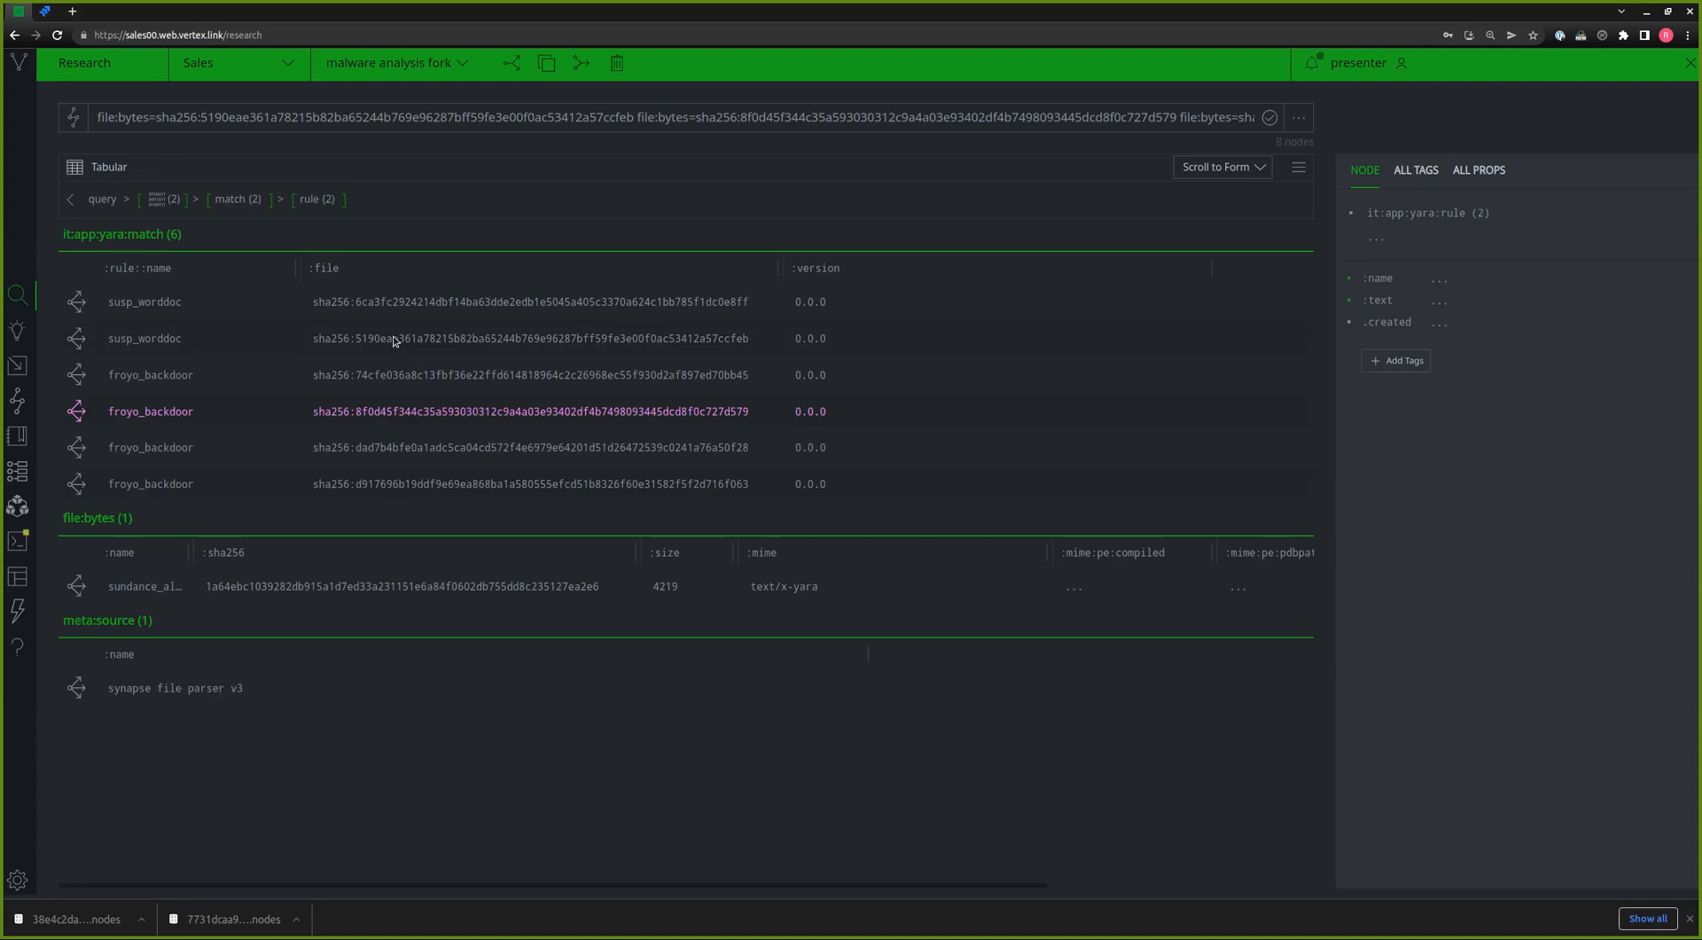
pyautogui.click(398, 301)
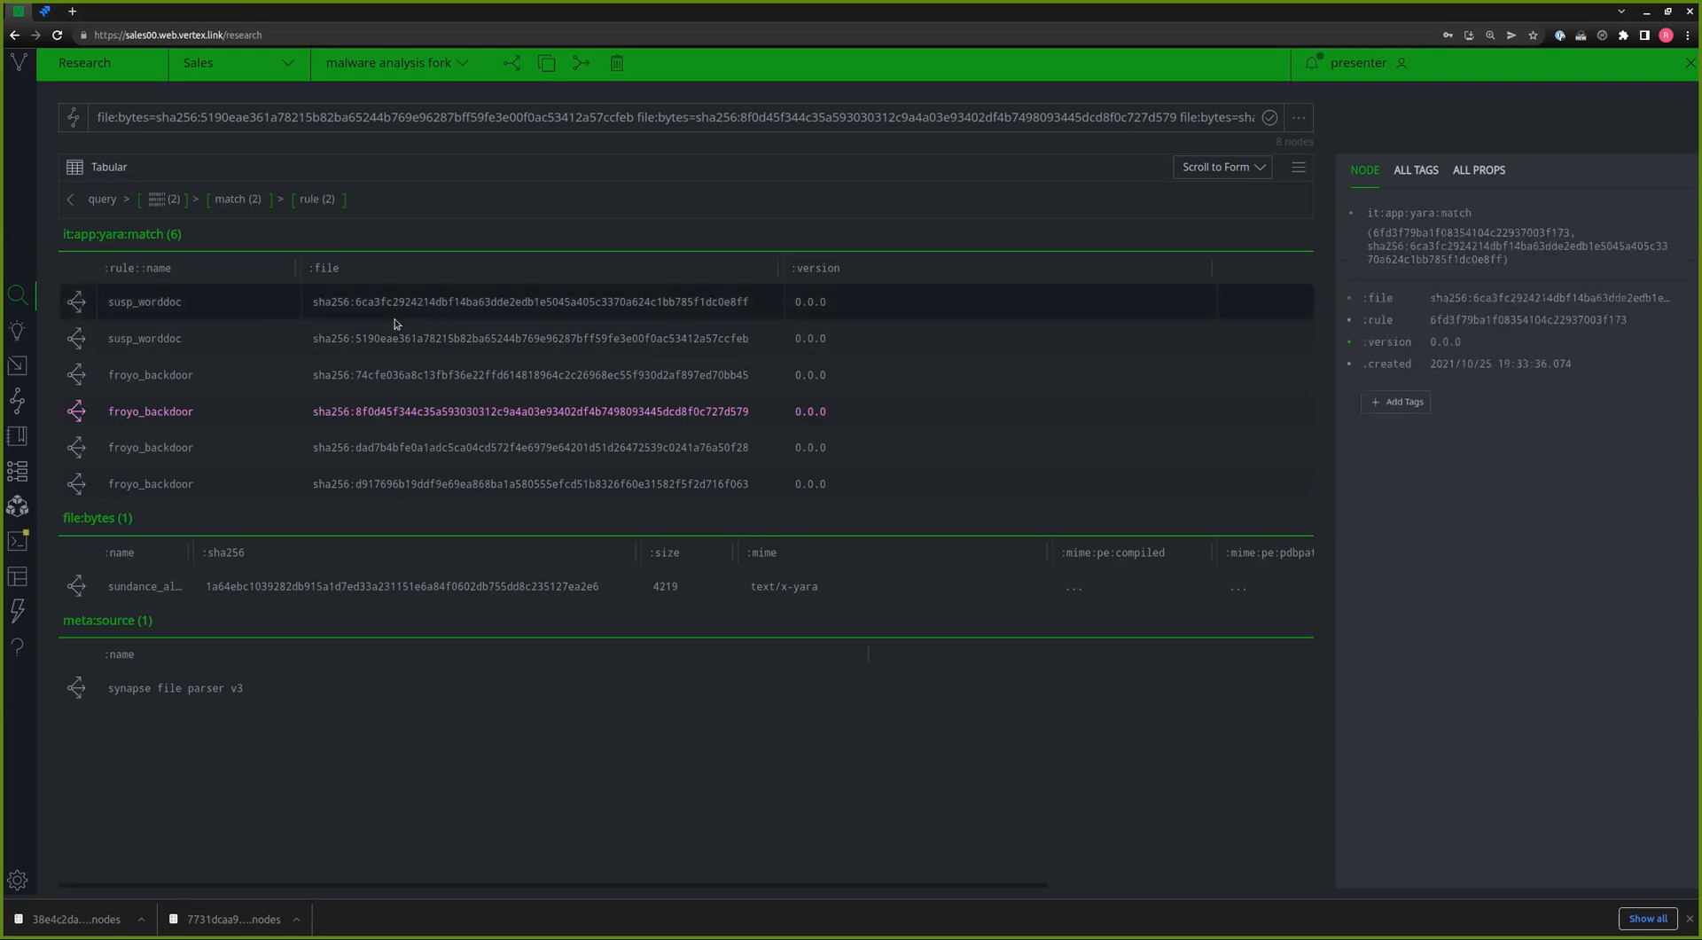
pyautogui.keyDown('shift'); pyautogui.click(392, 483); pyautogui.keyUp('shift')
pyautogui.click(77, 302)
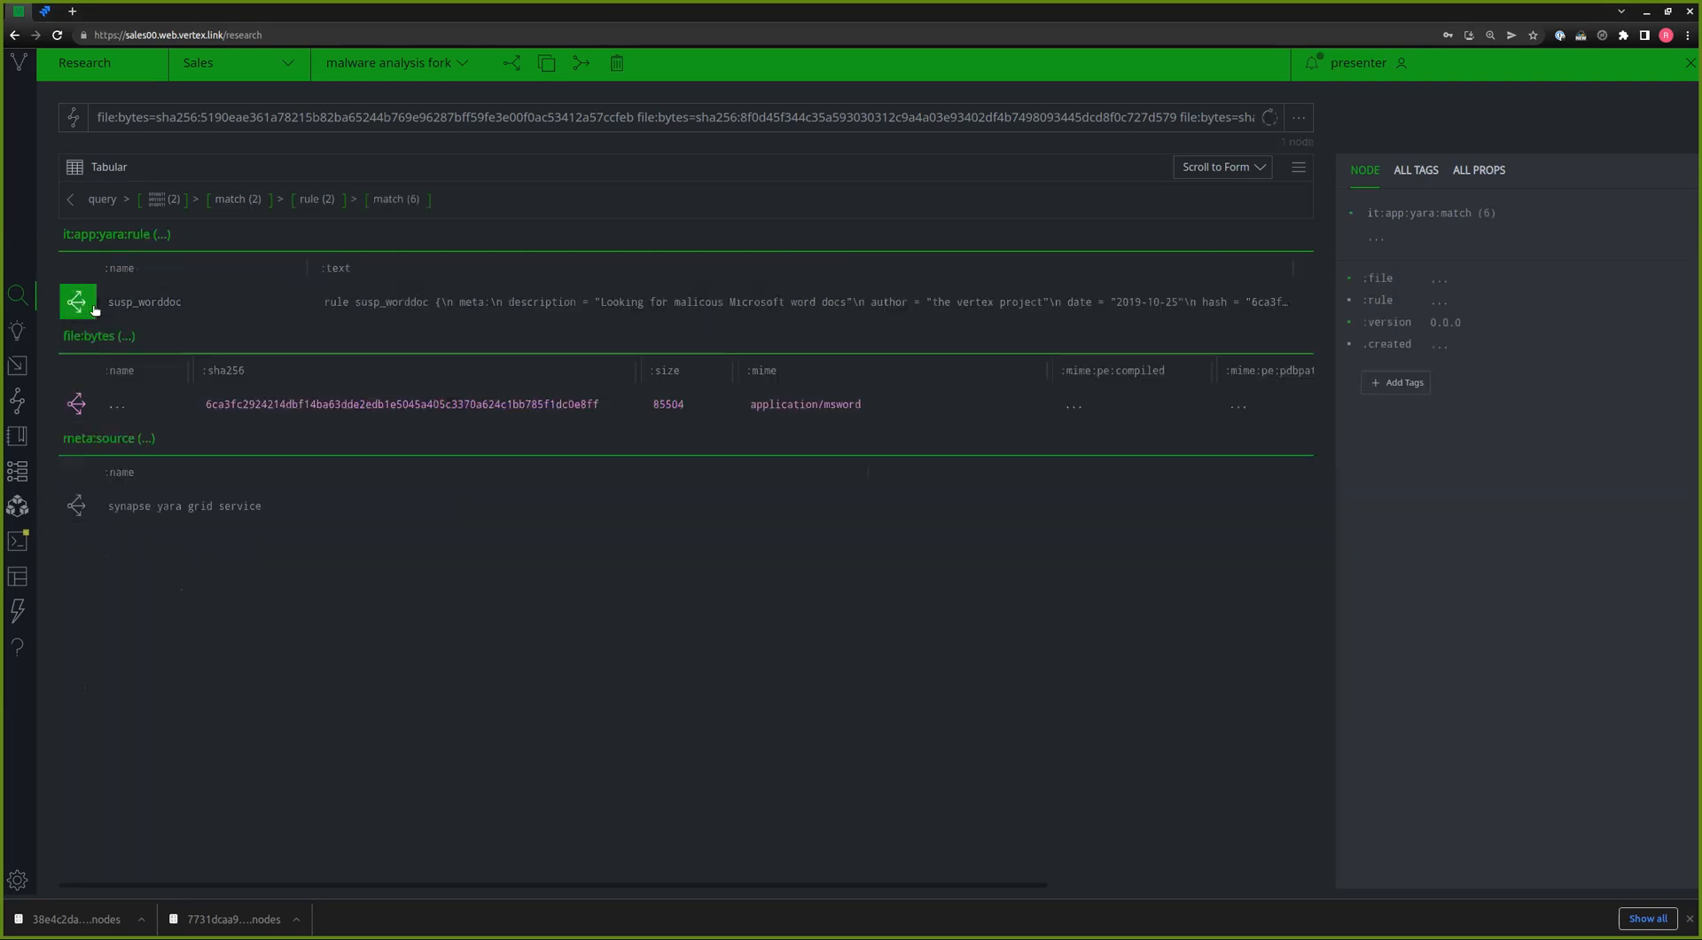
# - Review the tags on the two application/msword files, including cno.threat.sundance.own and rep.netscout.cobaltgroup on the untitled one
pyautogui.click(409, 452)
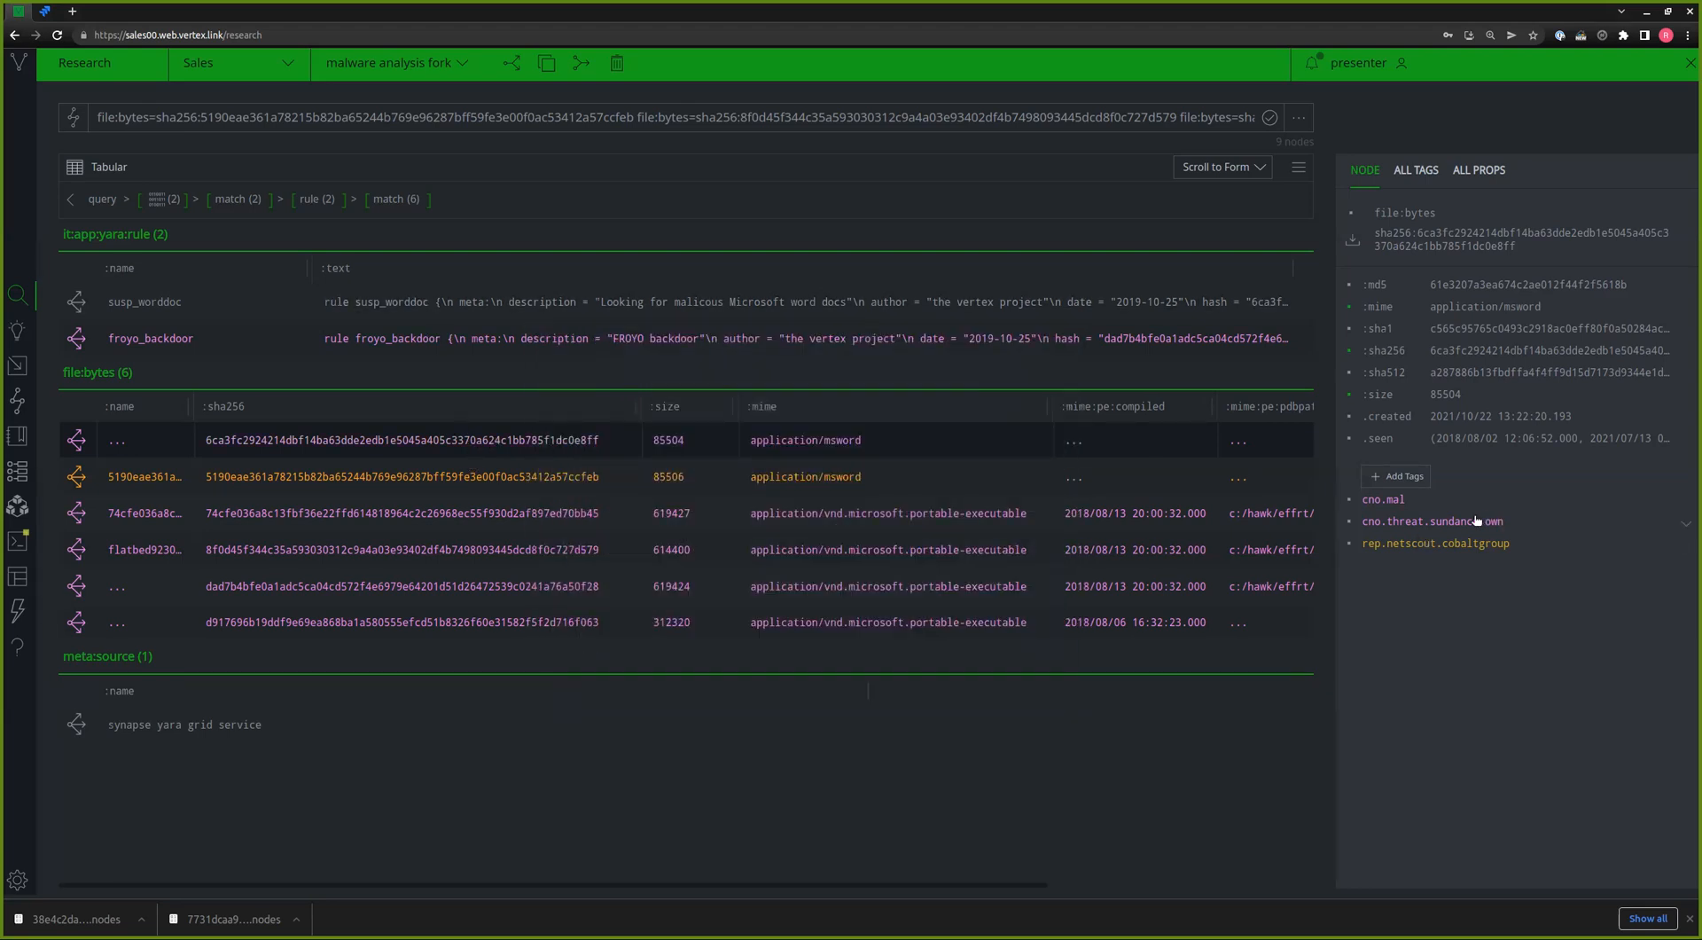
pyautogui.moveTo(1456, 522)
pyautogui.moveTo(1417, 547)
pyautogui.hotkey('alt', 'Tab')
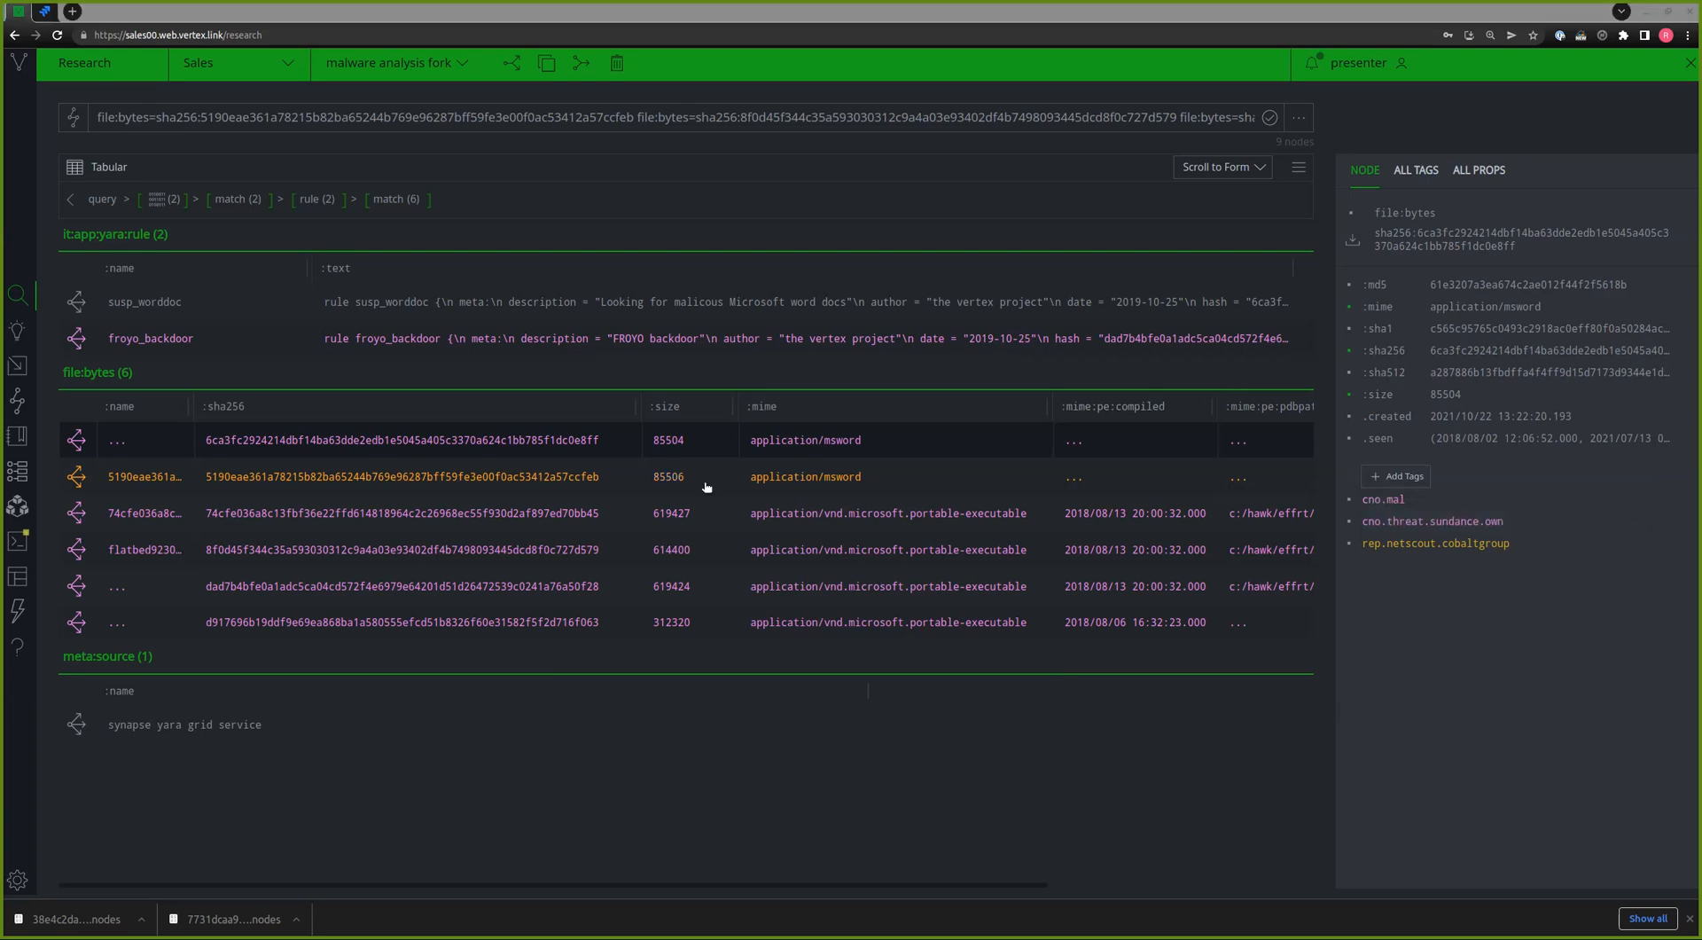
pyautogui.click(676, 487)
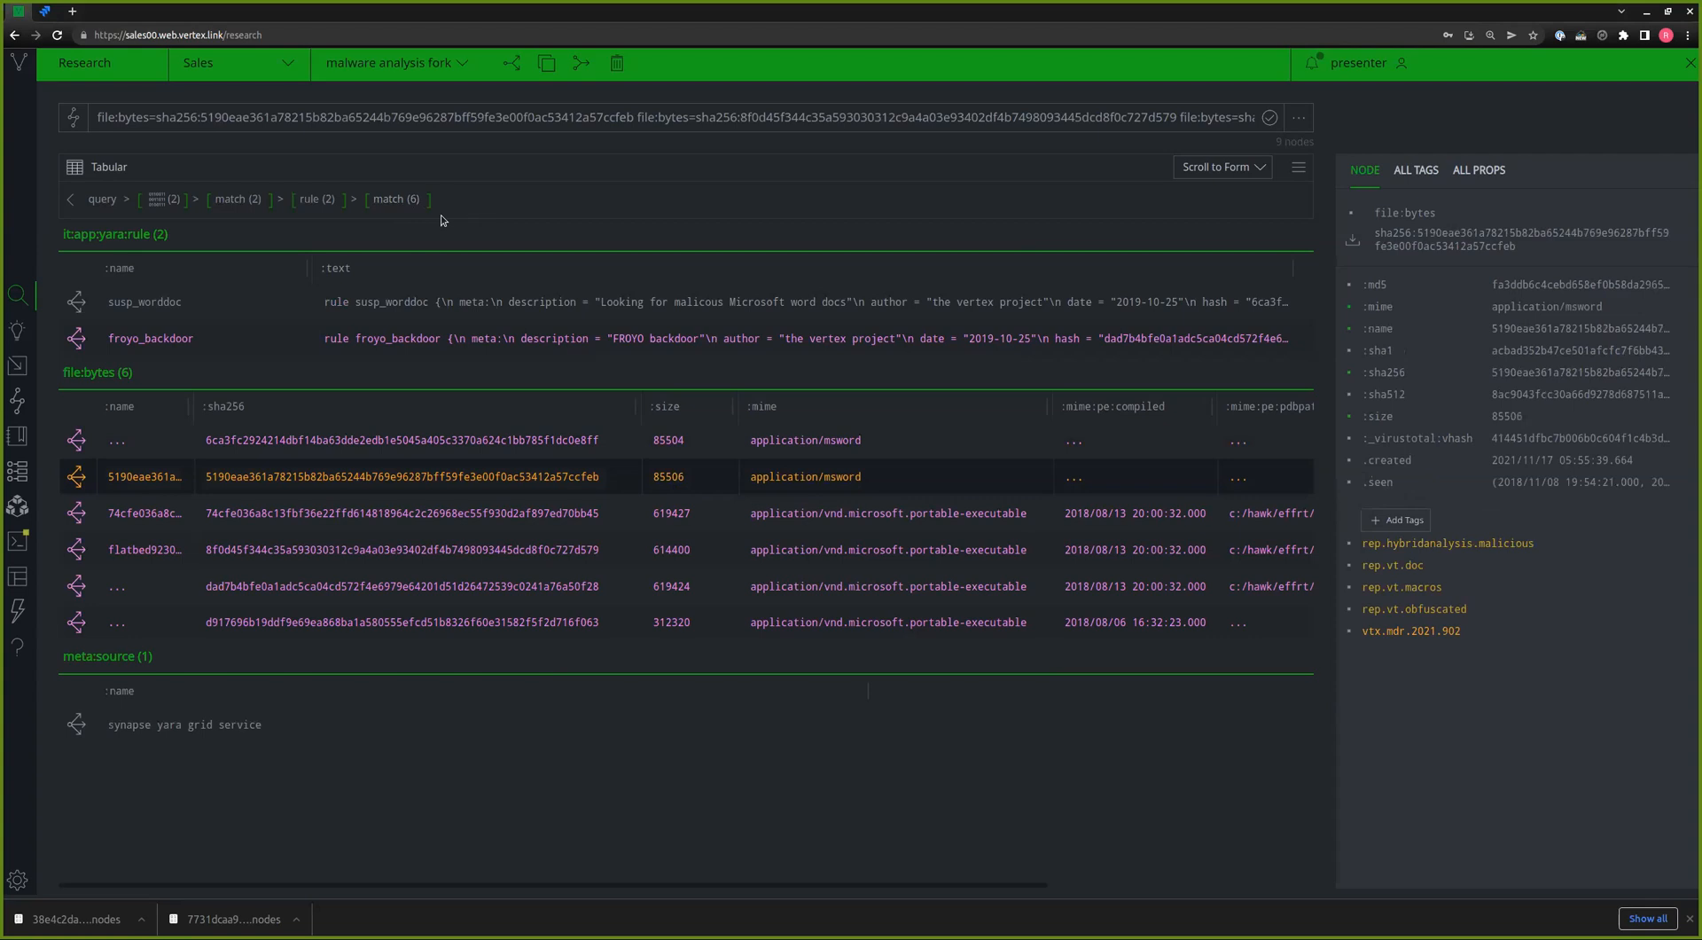
# - Return to the results explored from the two original files and inspect the inet:http:request node with path /info.txt
pyautogui.click(303, 199)
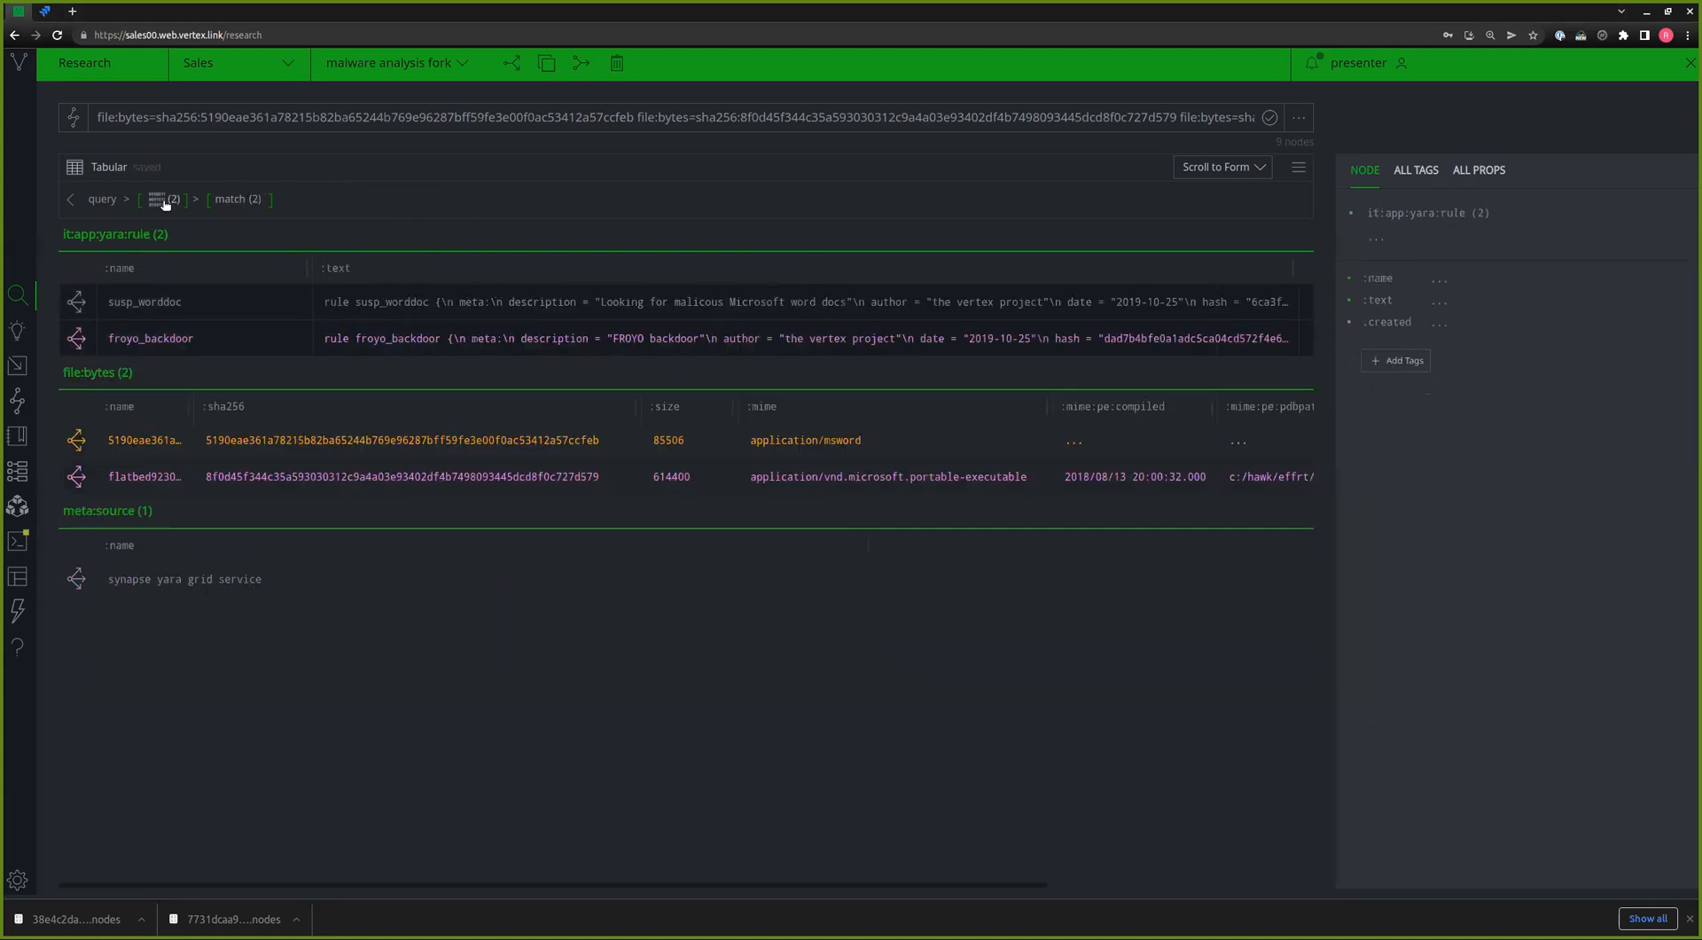
pyautogui.click(165, 200)
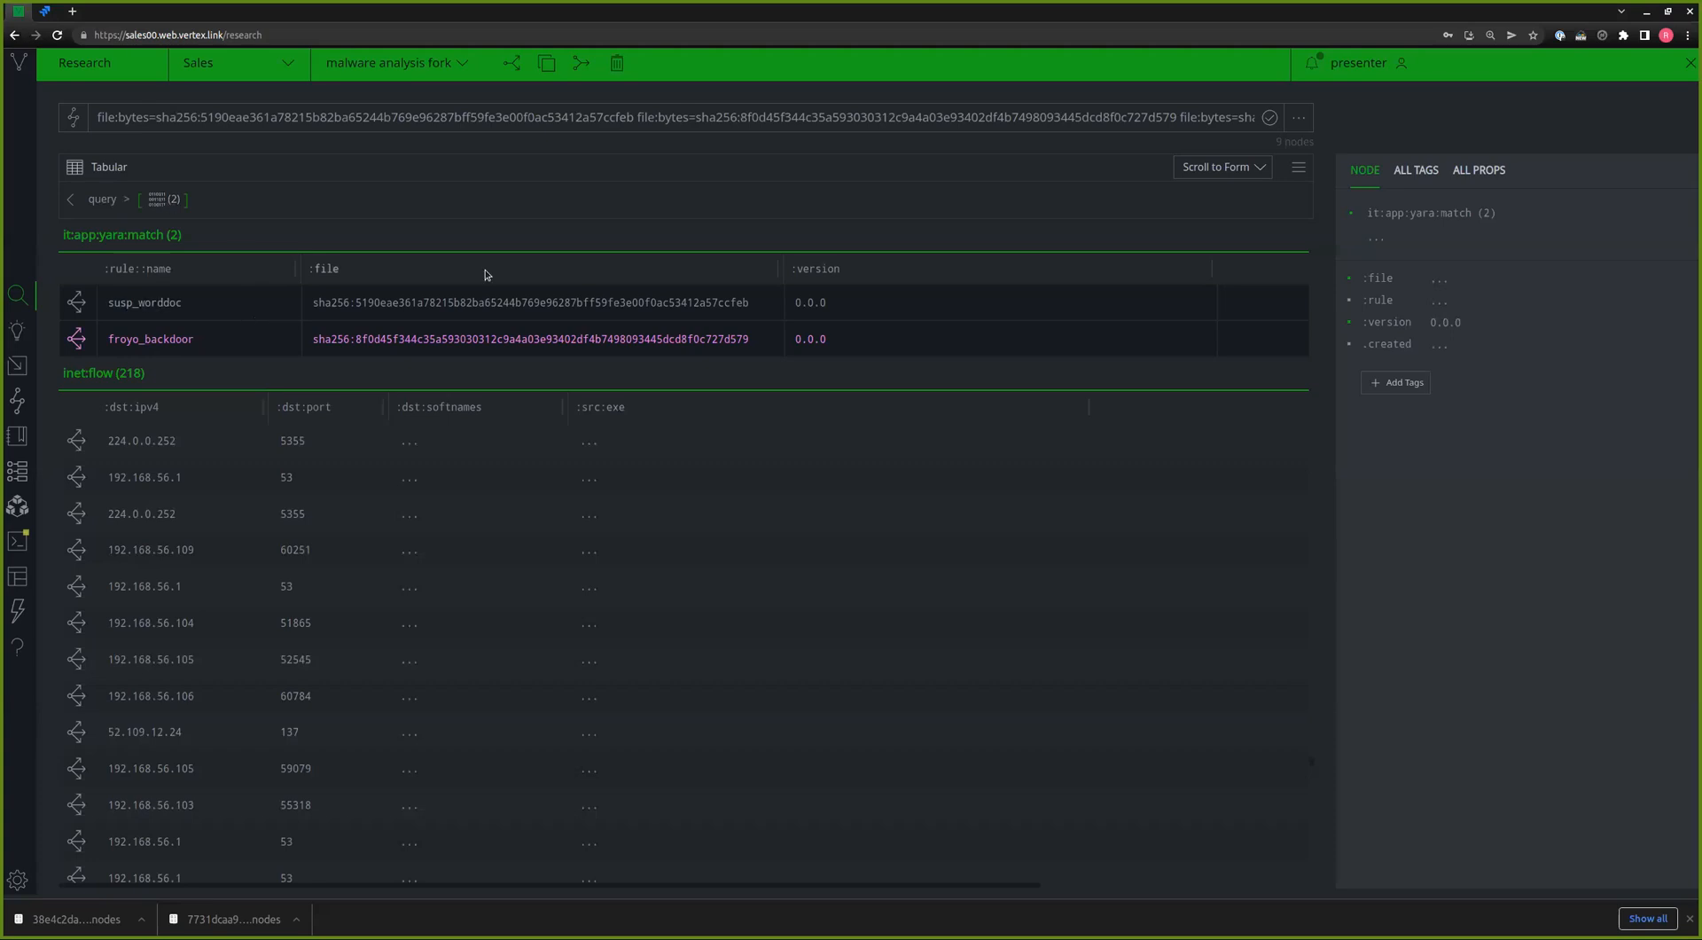
pyautogui.click(1237, 166)
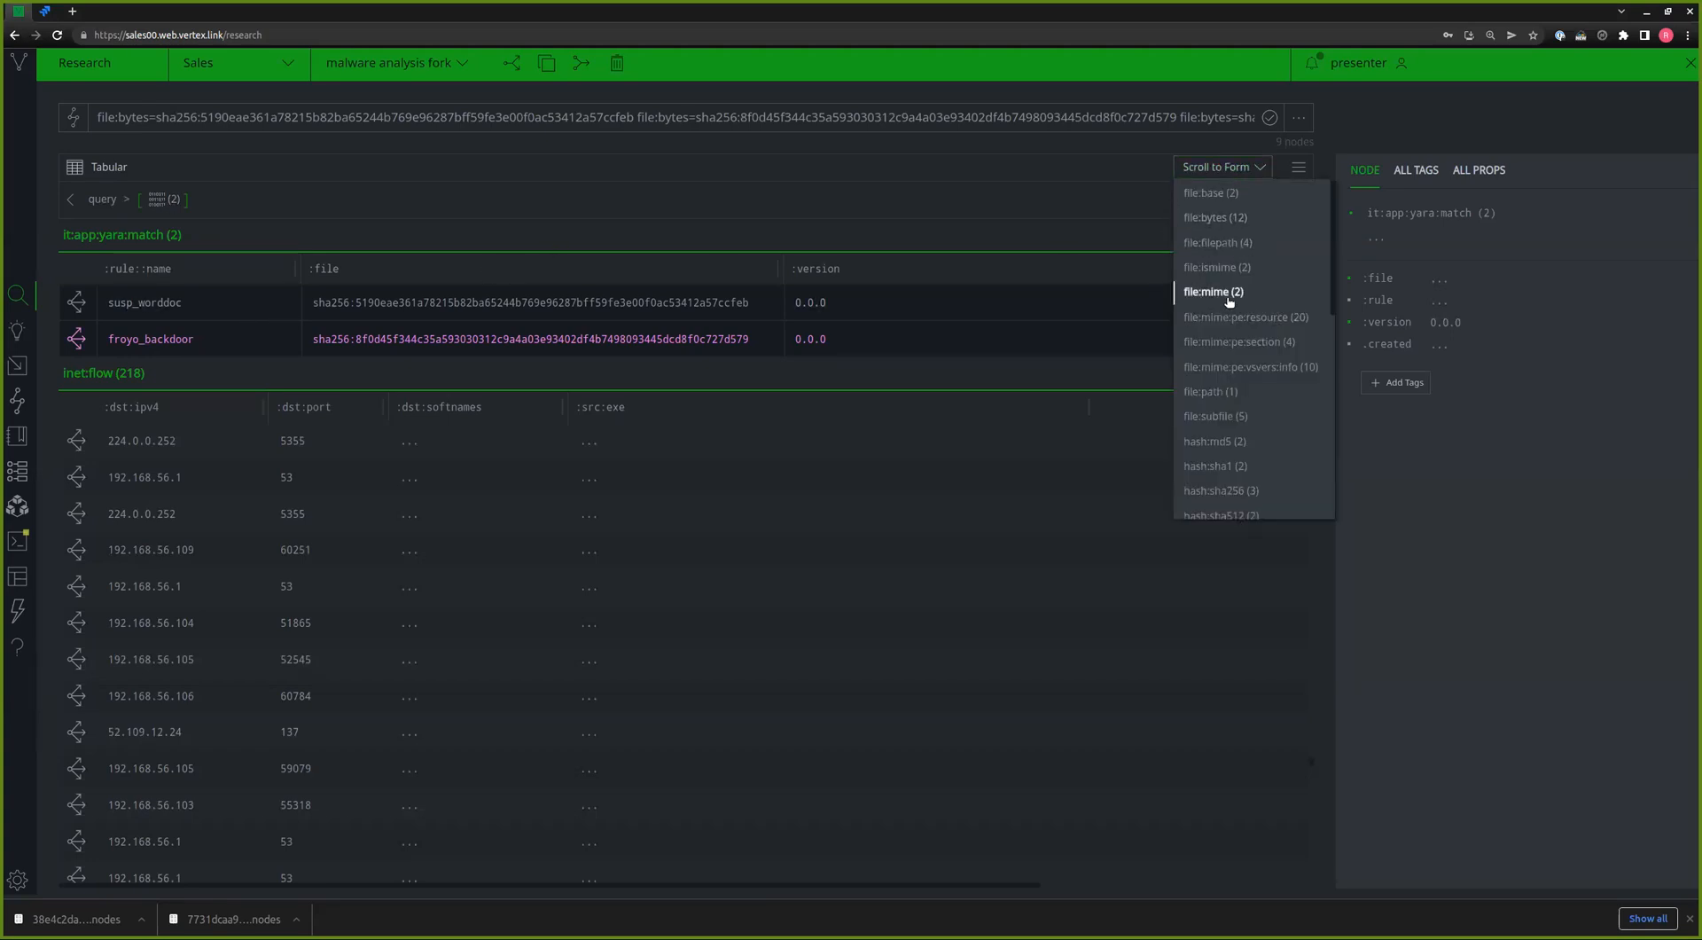
pyautogui.scroll(-3, 1260, 337)
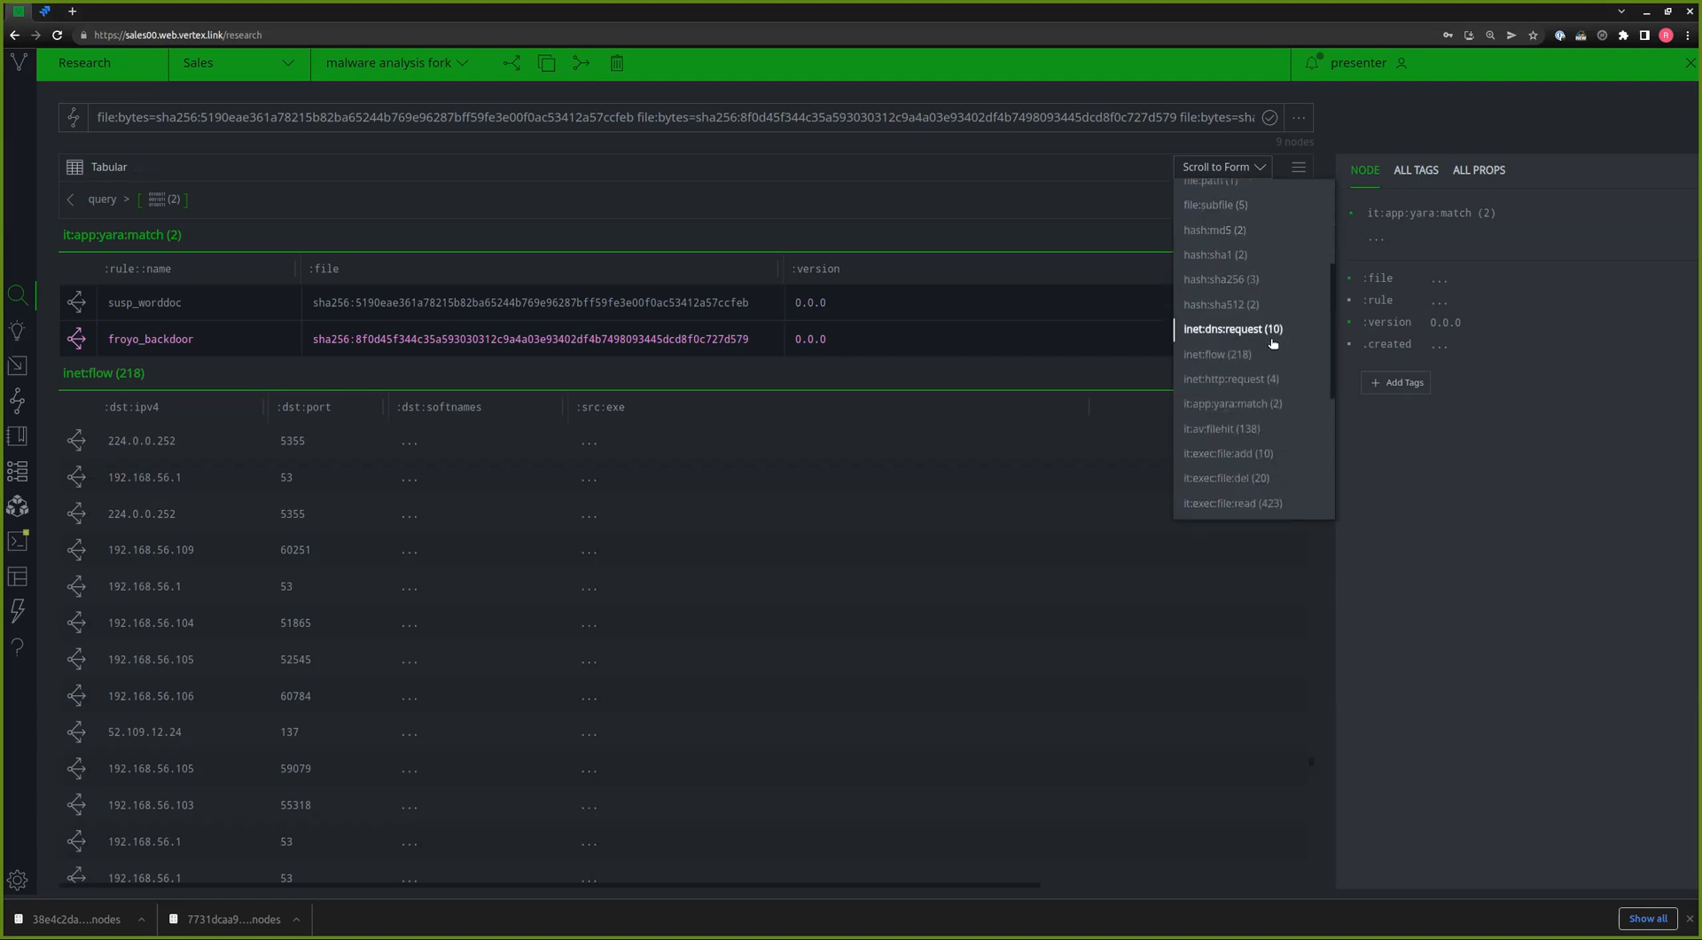
pyautogui.click(1243, 380)
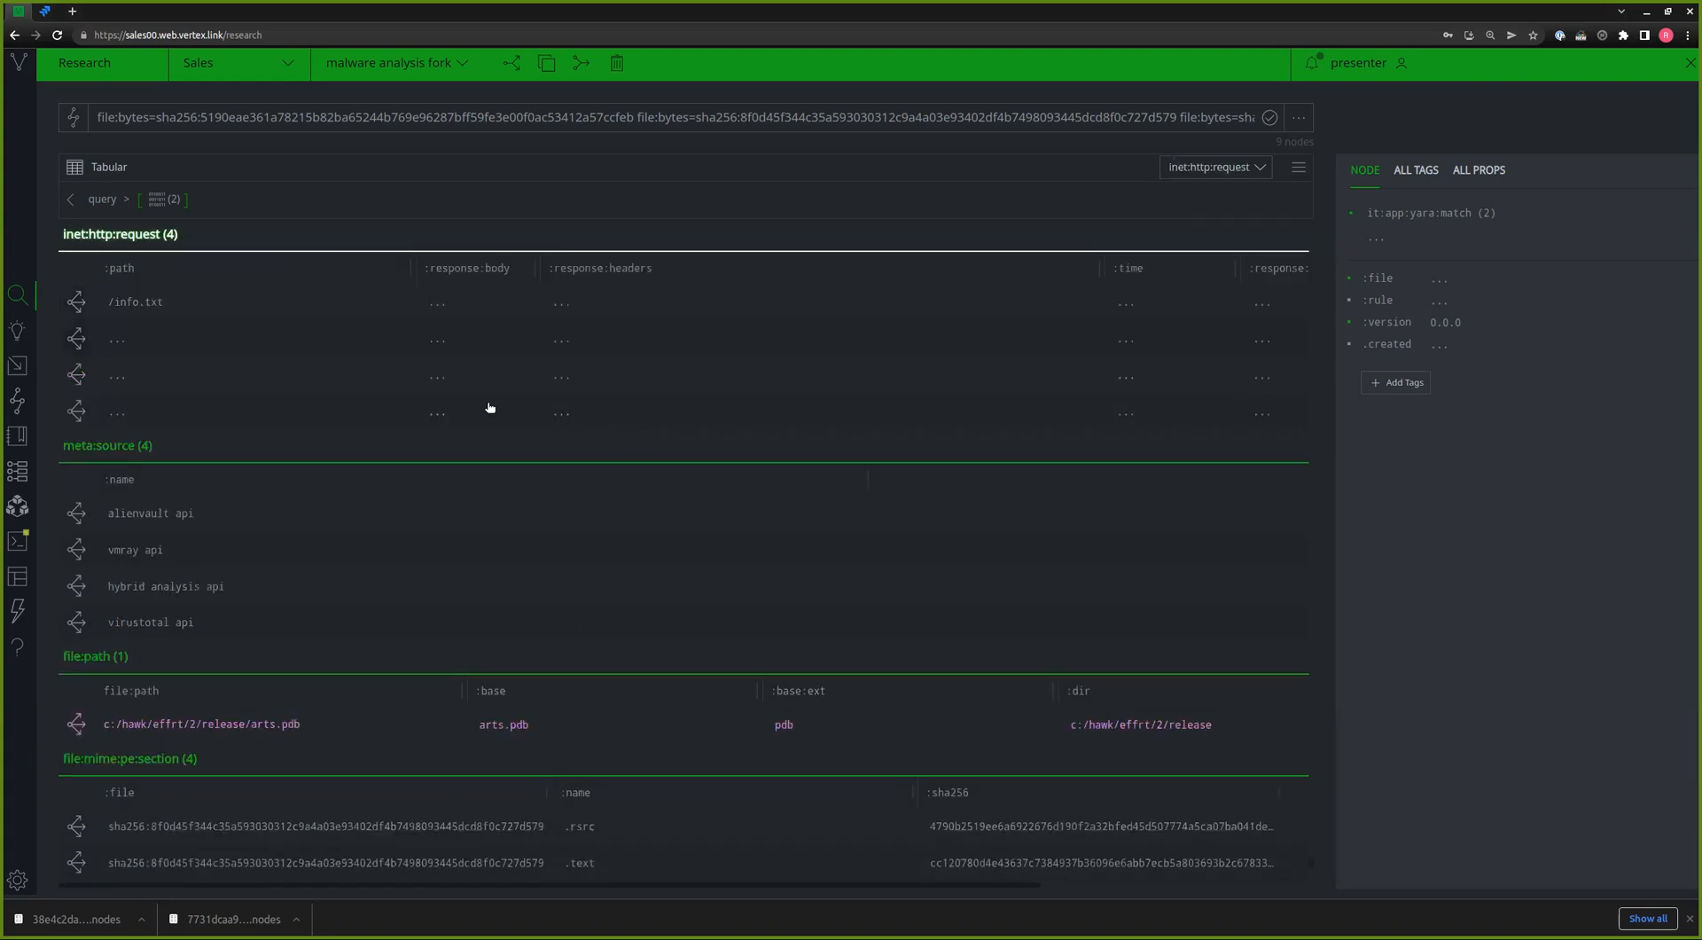
pyautogui.click(183, 300)
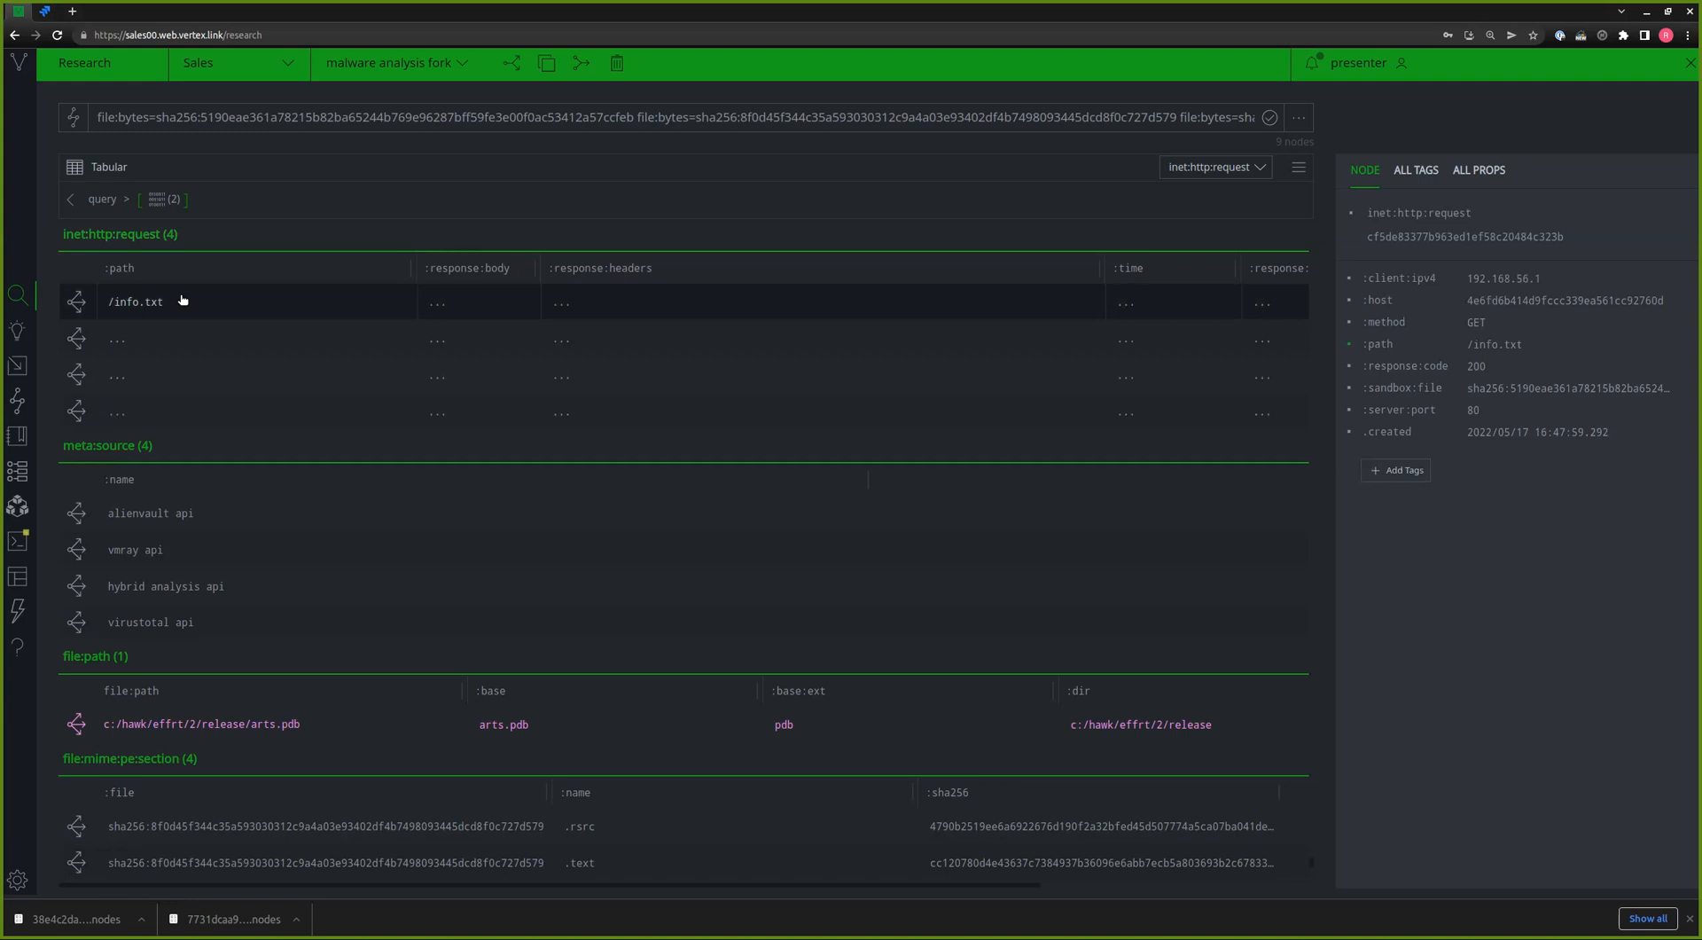
# - Jump to the inet:dns:request results and inspect the first requests for download.outlook-368.com and rietumu.me
pyautogui.click(1232, 170)
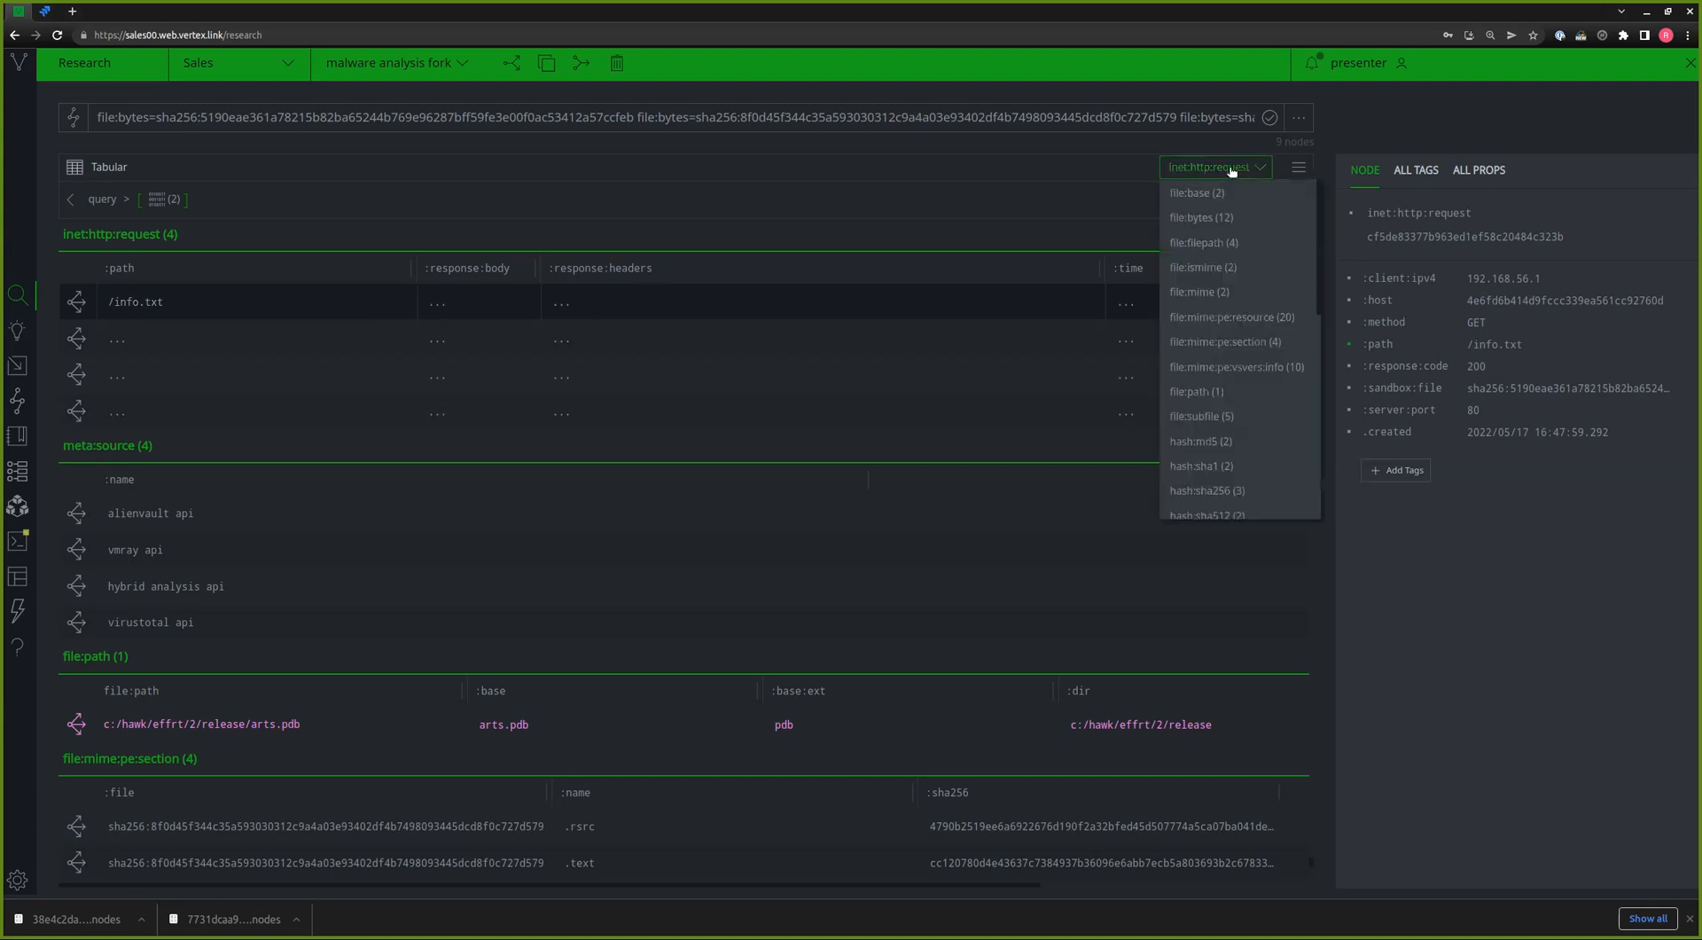
pyautogui.scroll(-3, 1257, 359)
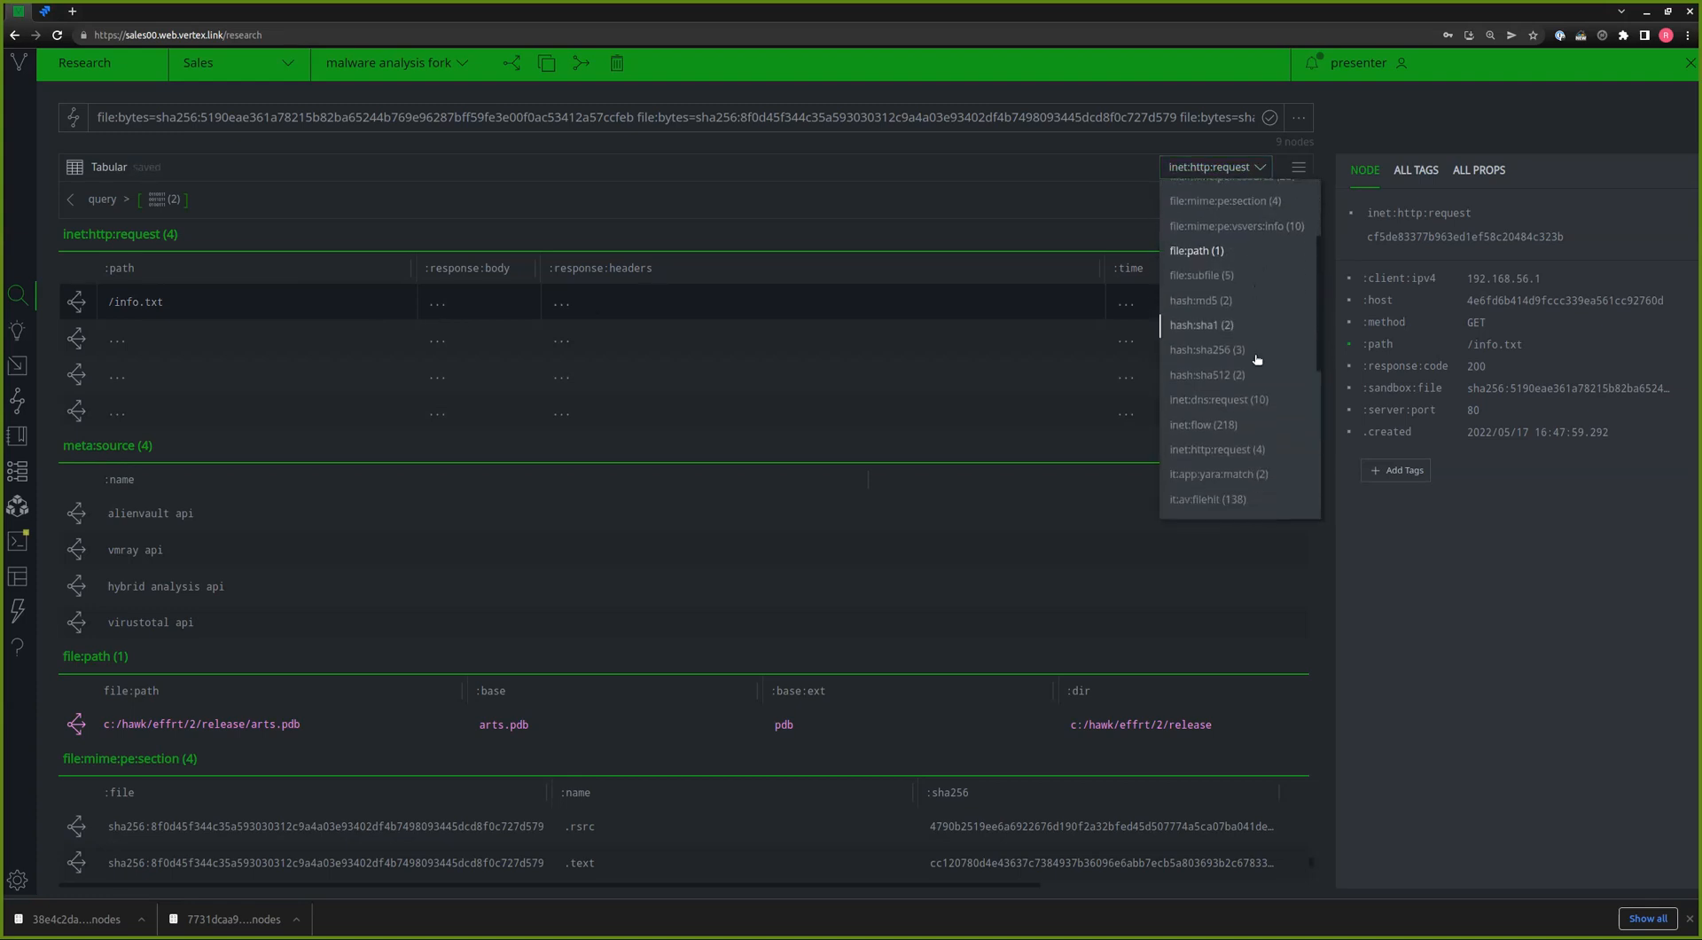
pyautogui.click(1252, 401)
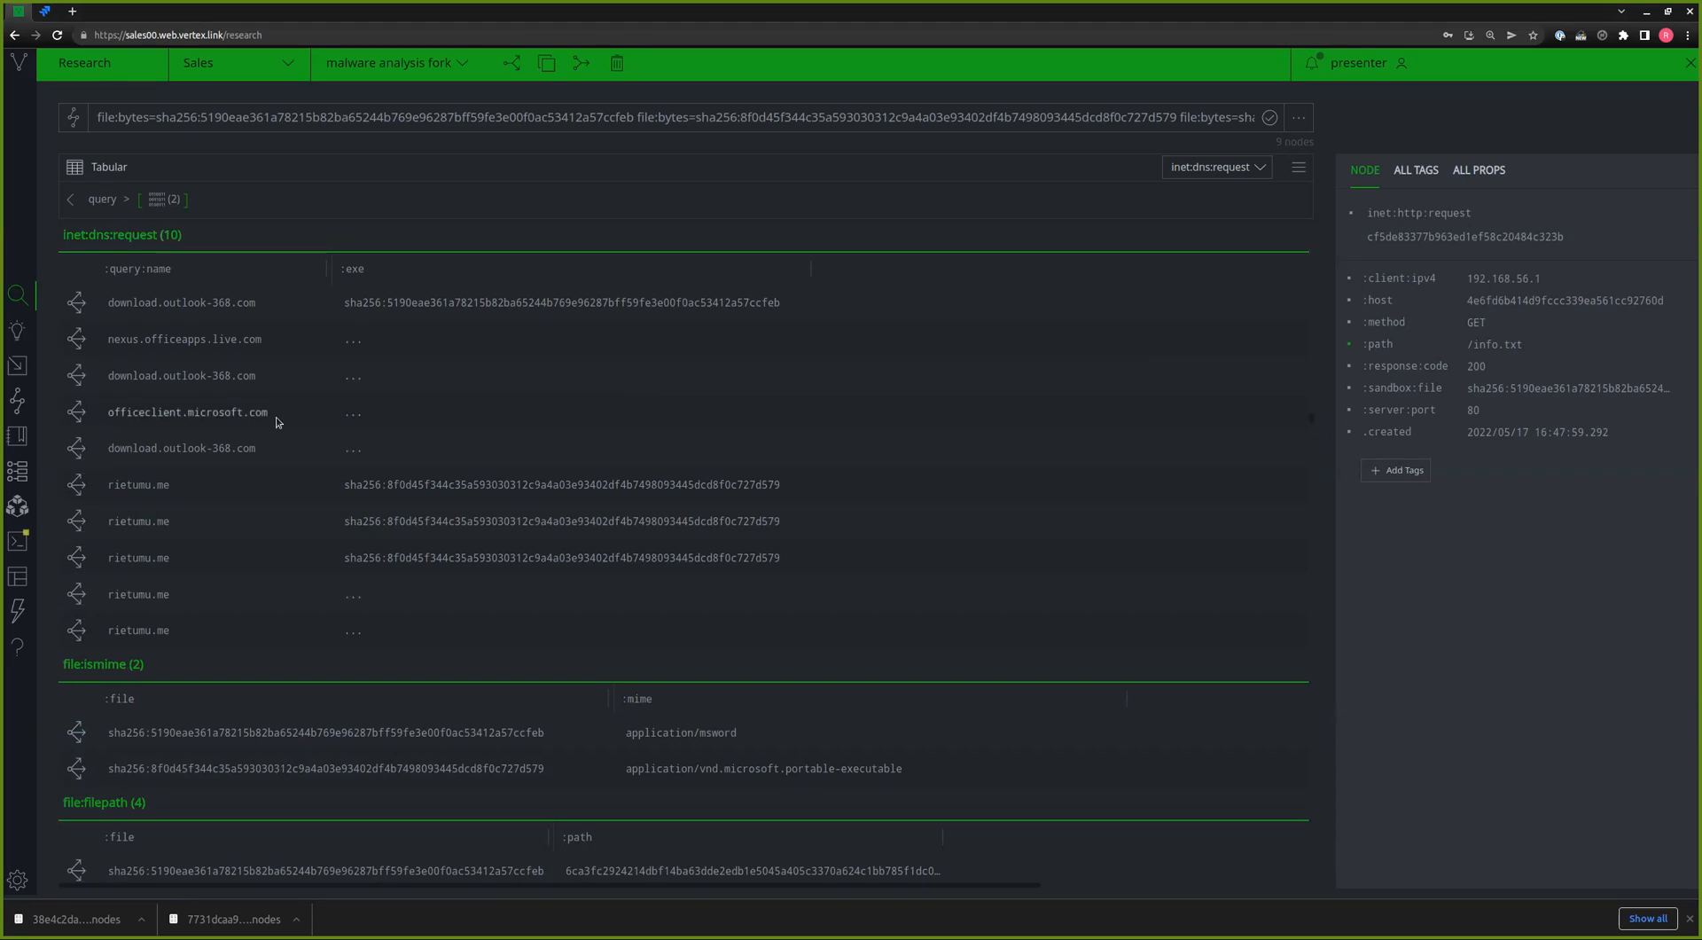
pyautogui.click(171, 301)
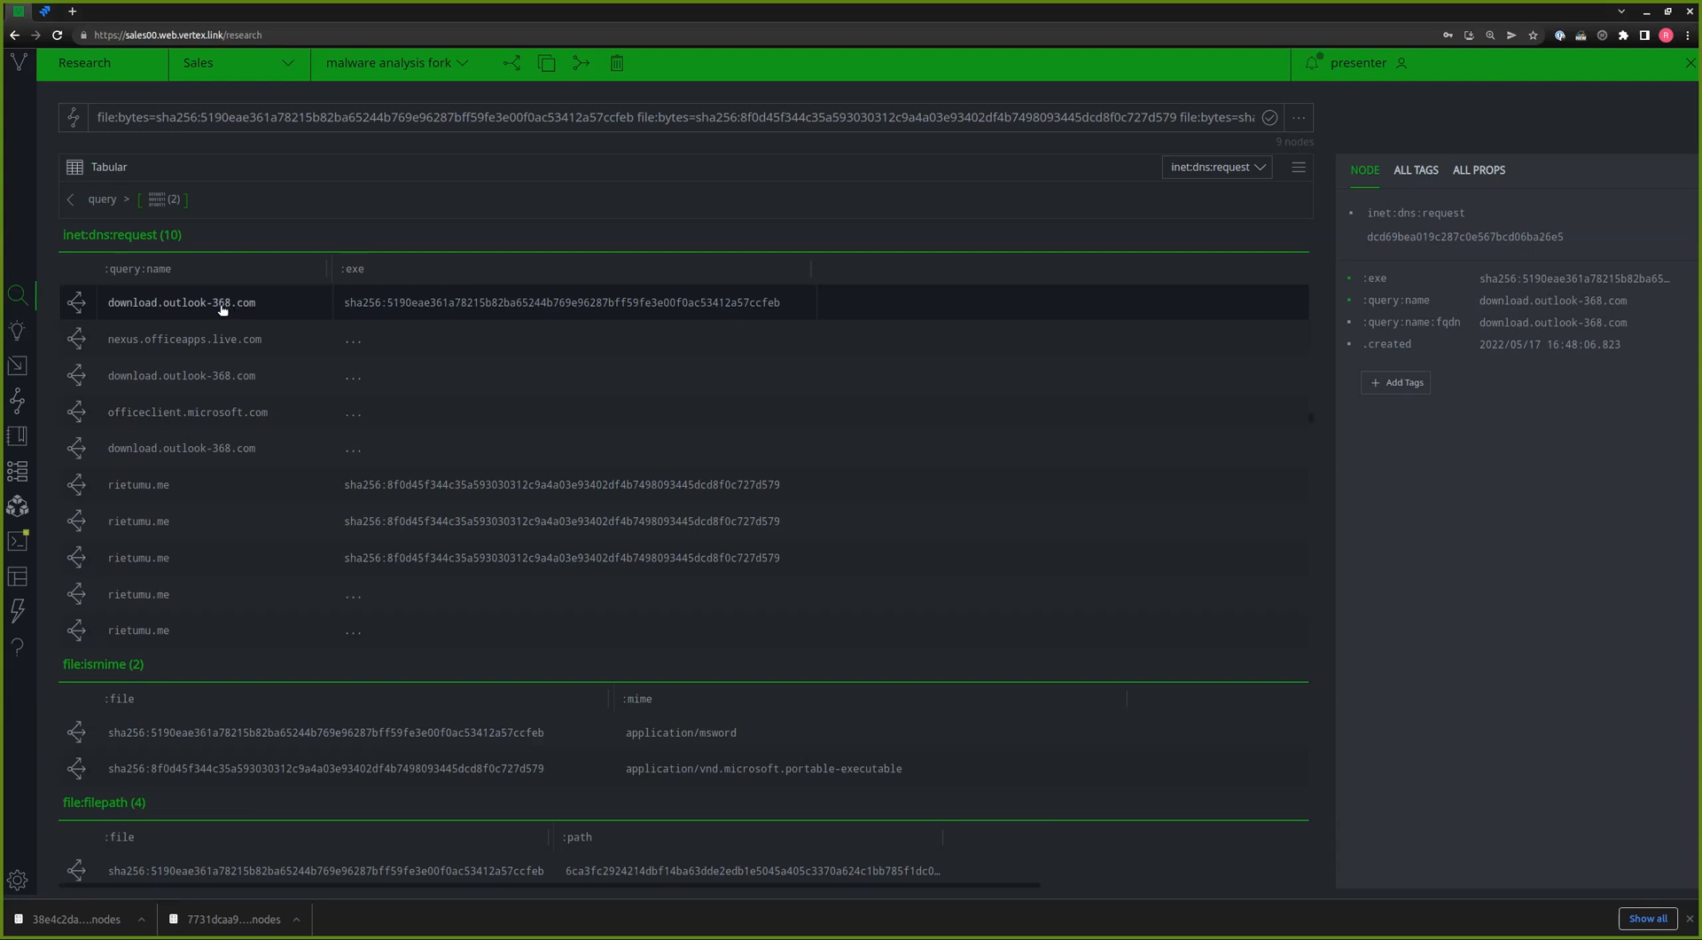
pyautogui.click(412, 494)
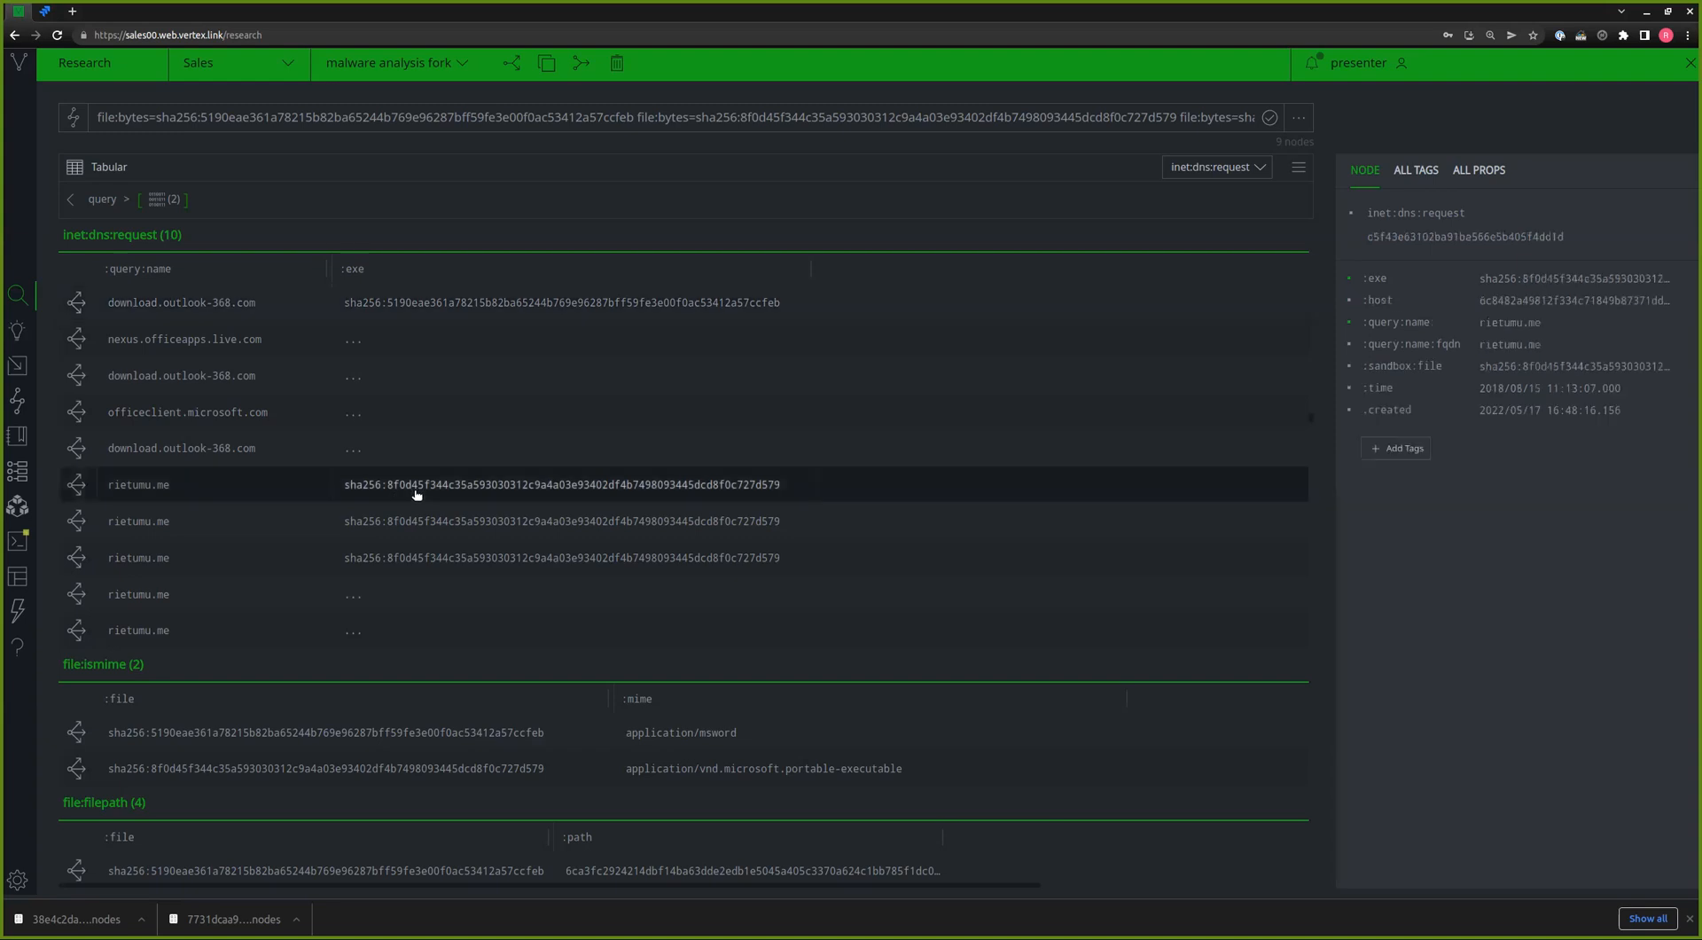
# - Explore together from the first download.outlook-368.com request and the first rietumu.me request
pyautogui.keyDown('shift'); pyautogui.click(403, 303); pyautogui.keyUp('shift')
pyautogui.click(404, 303)
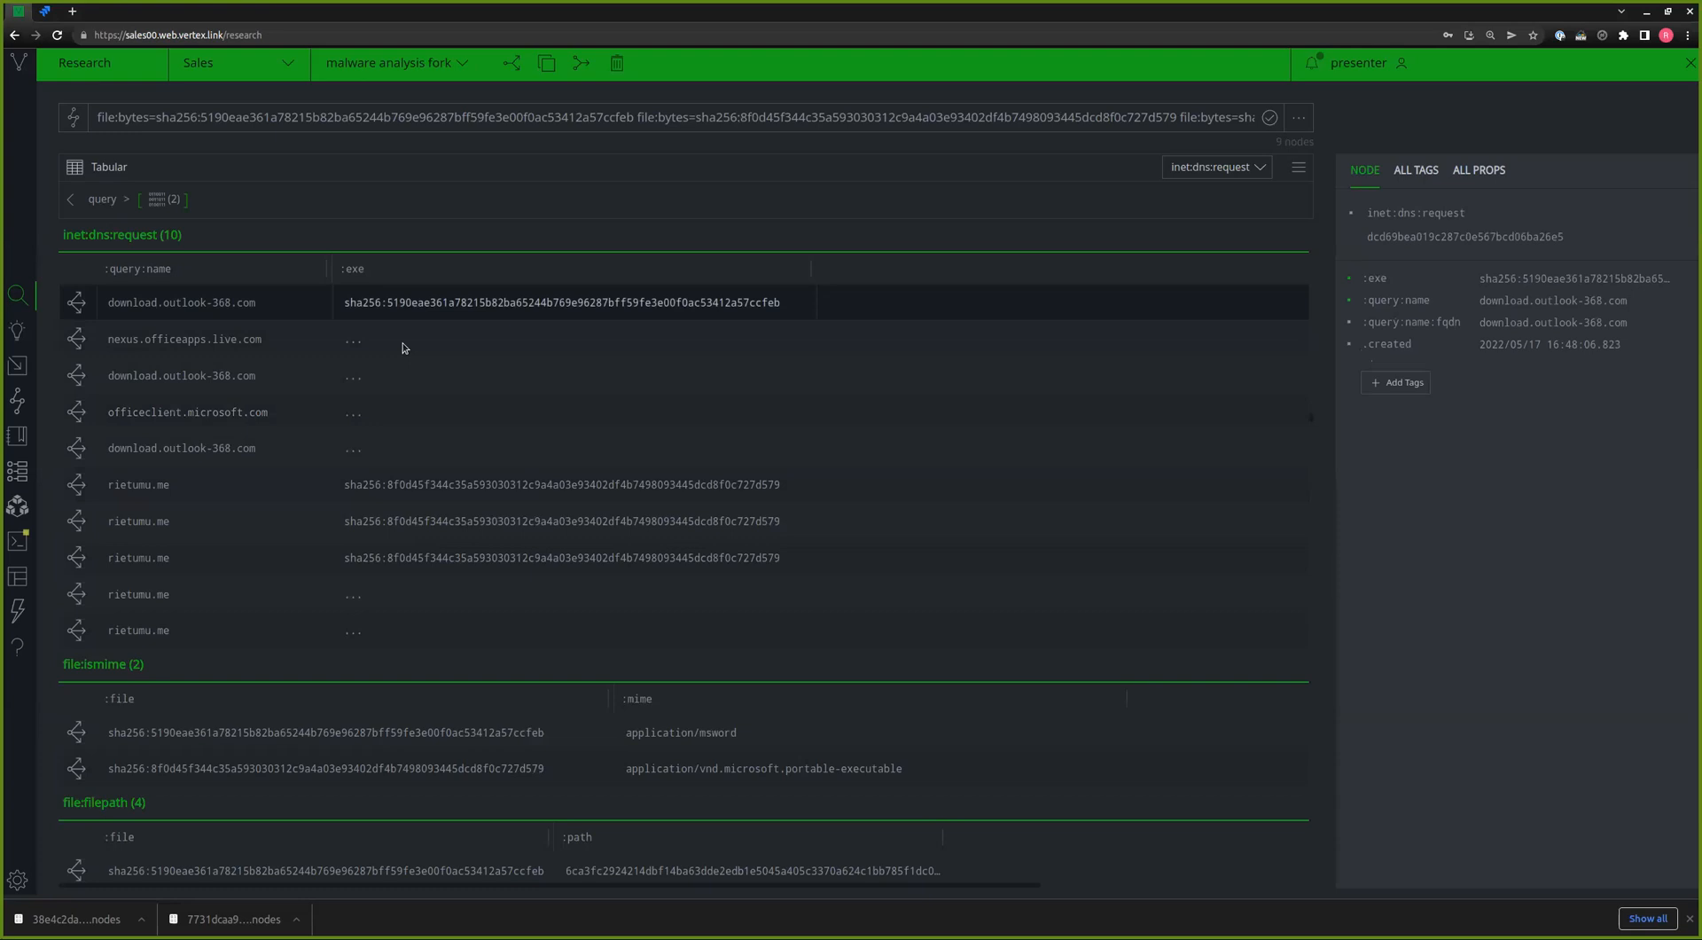
pyautogui.keyDown('ctrl'); pyautogui.click(425, 480); pyautogui.keyUp('ctrl')
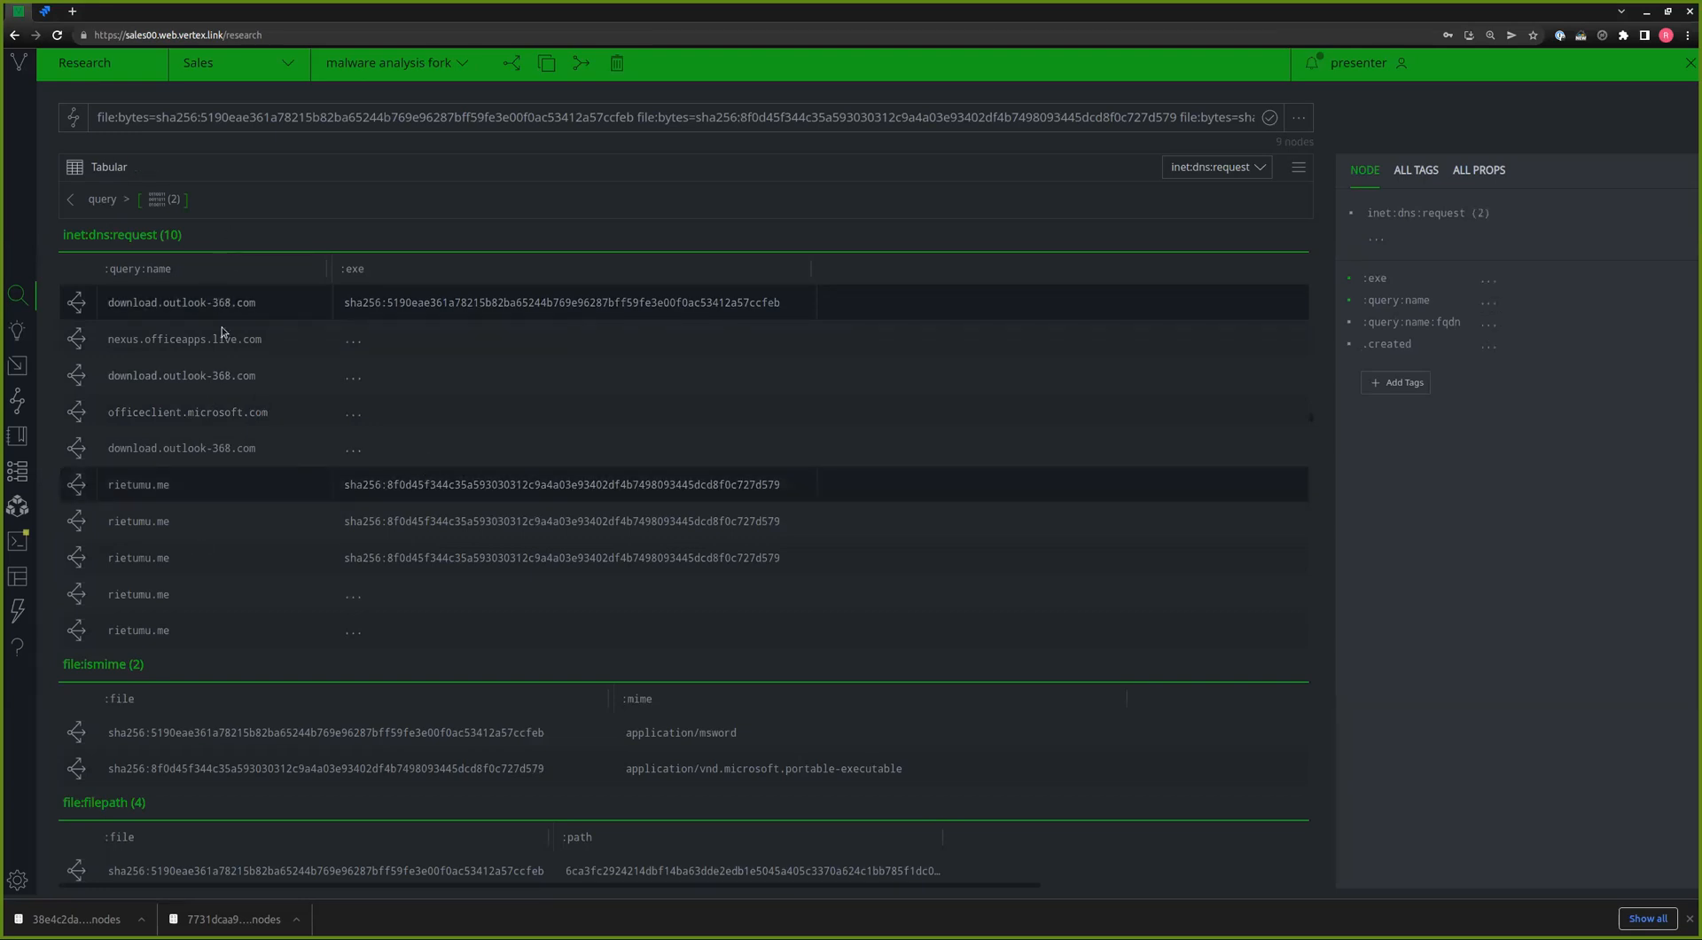
pyautogui.click(76, 302)
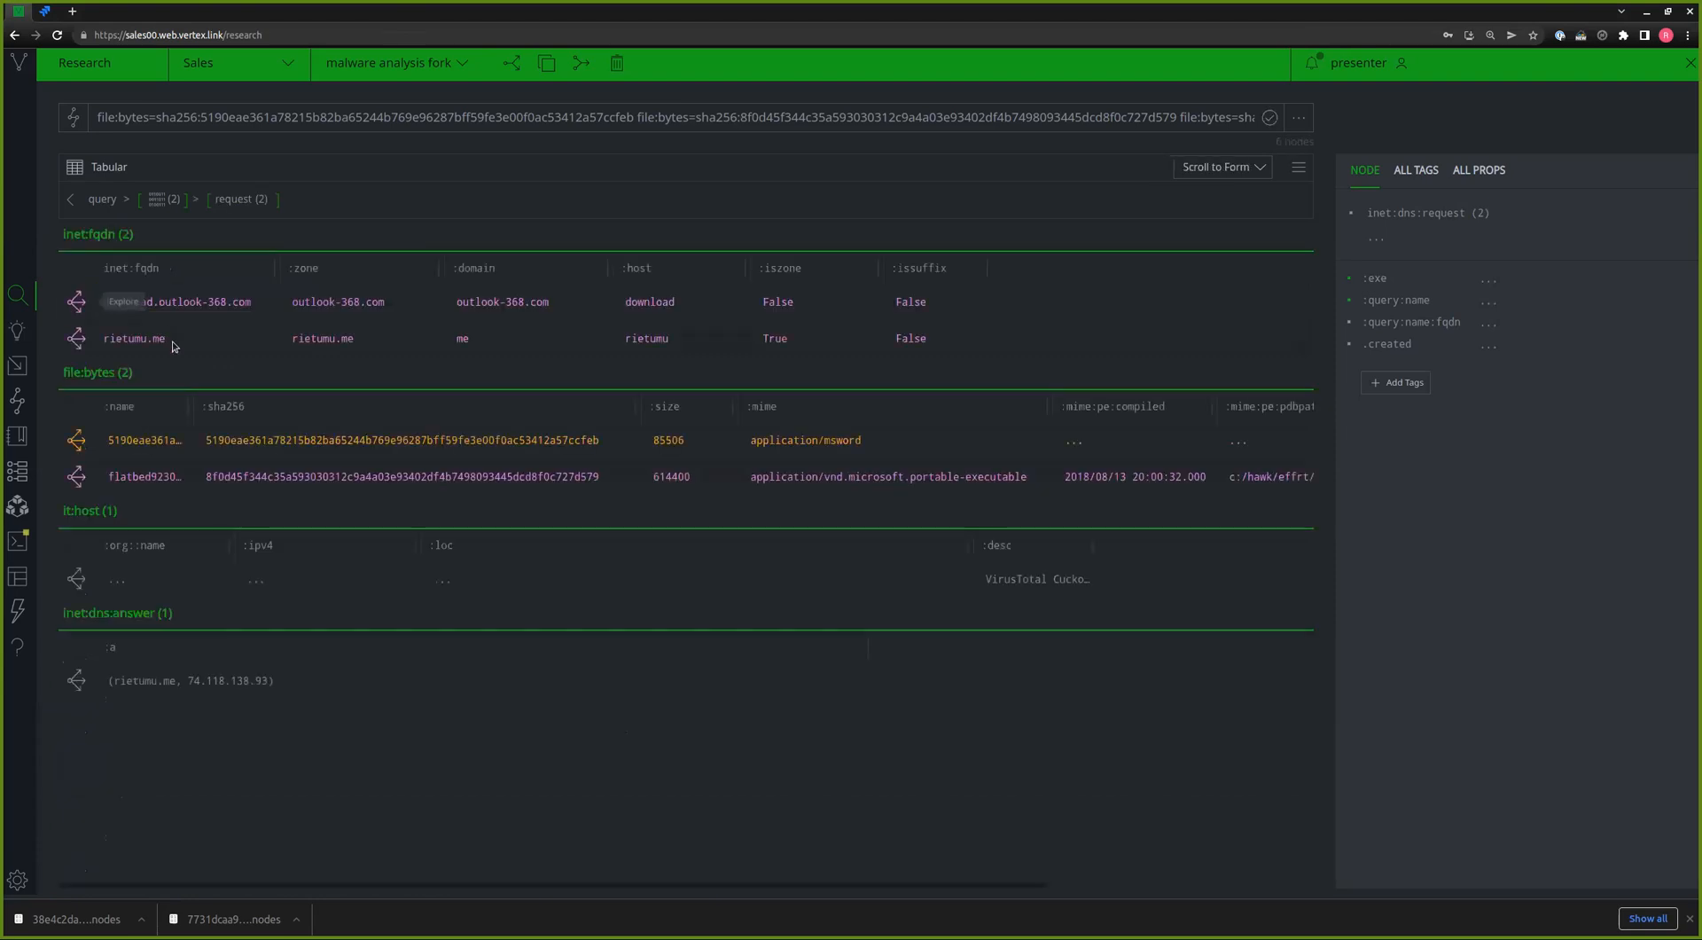
# - Review the tags and their definitions on the download.outlook-368.com and rietumu.me inet:fqdn nodes
pyautogui.click(188, 310)
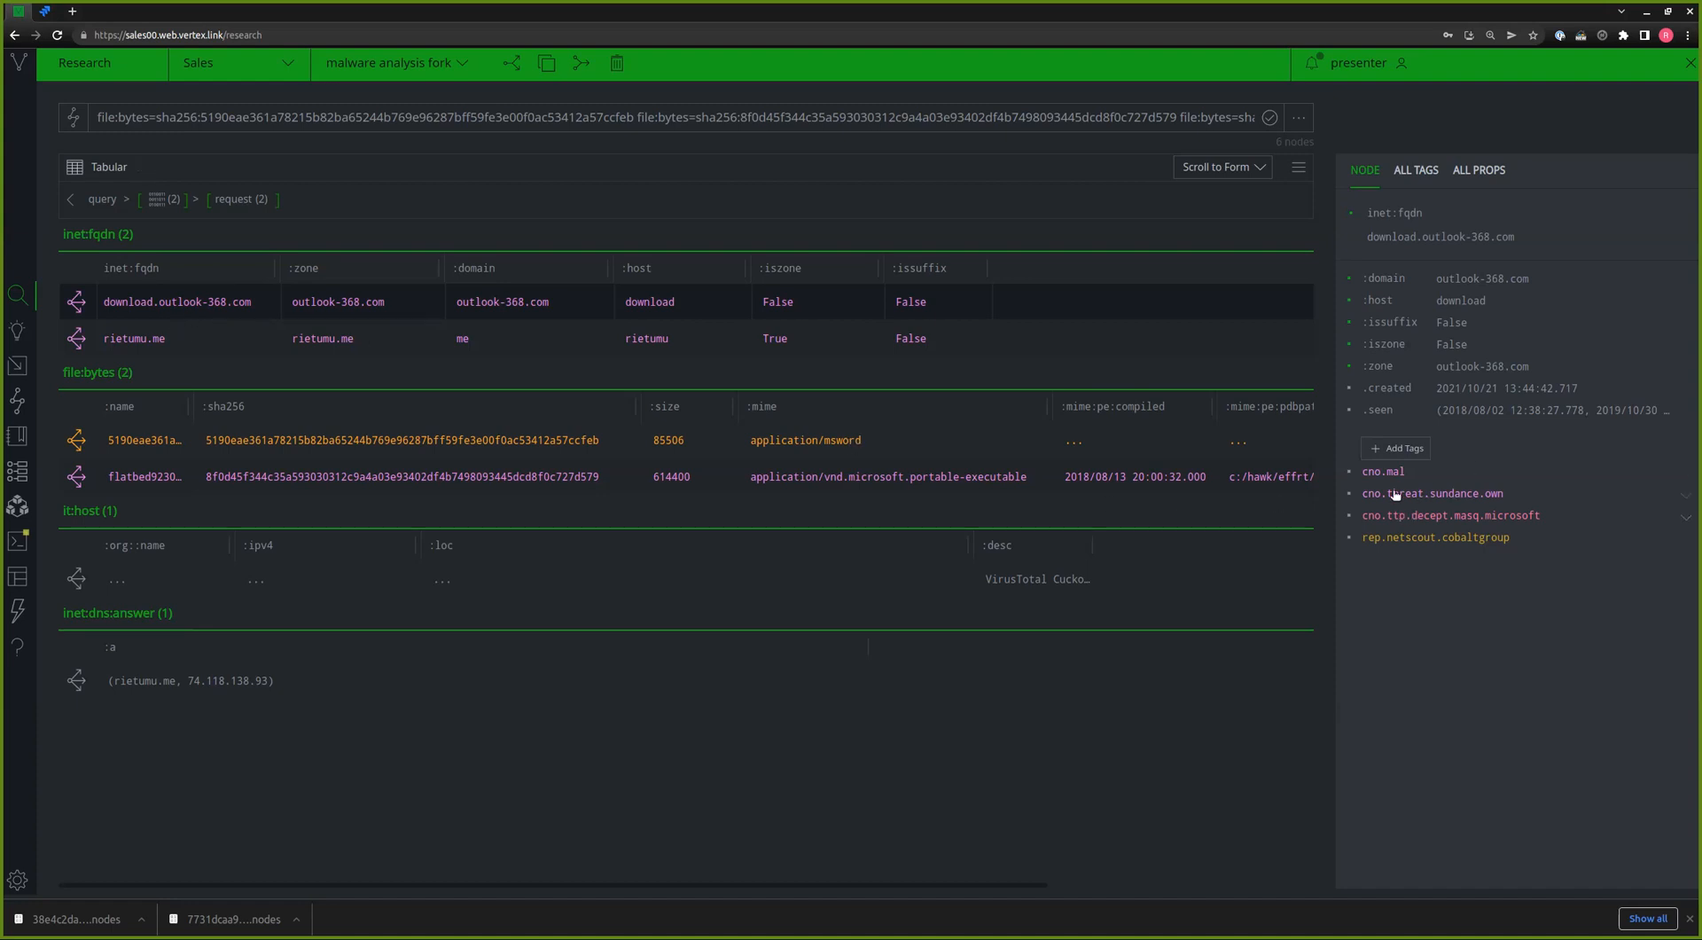
pyautogui.moveTo(1395, 477)
pyautogui.moveTo(1452, 500)
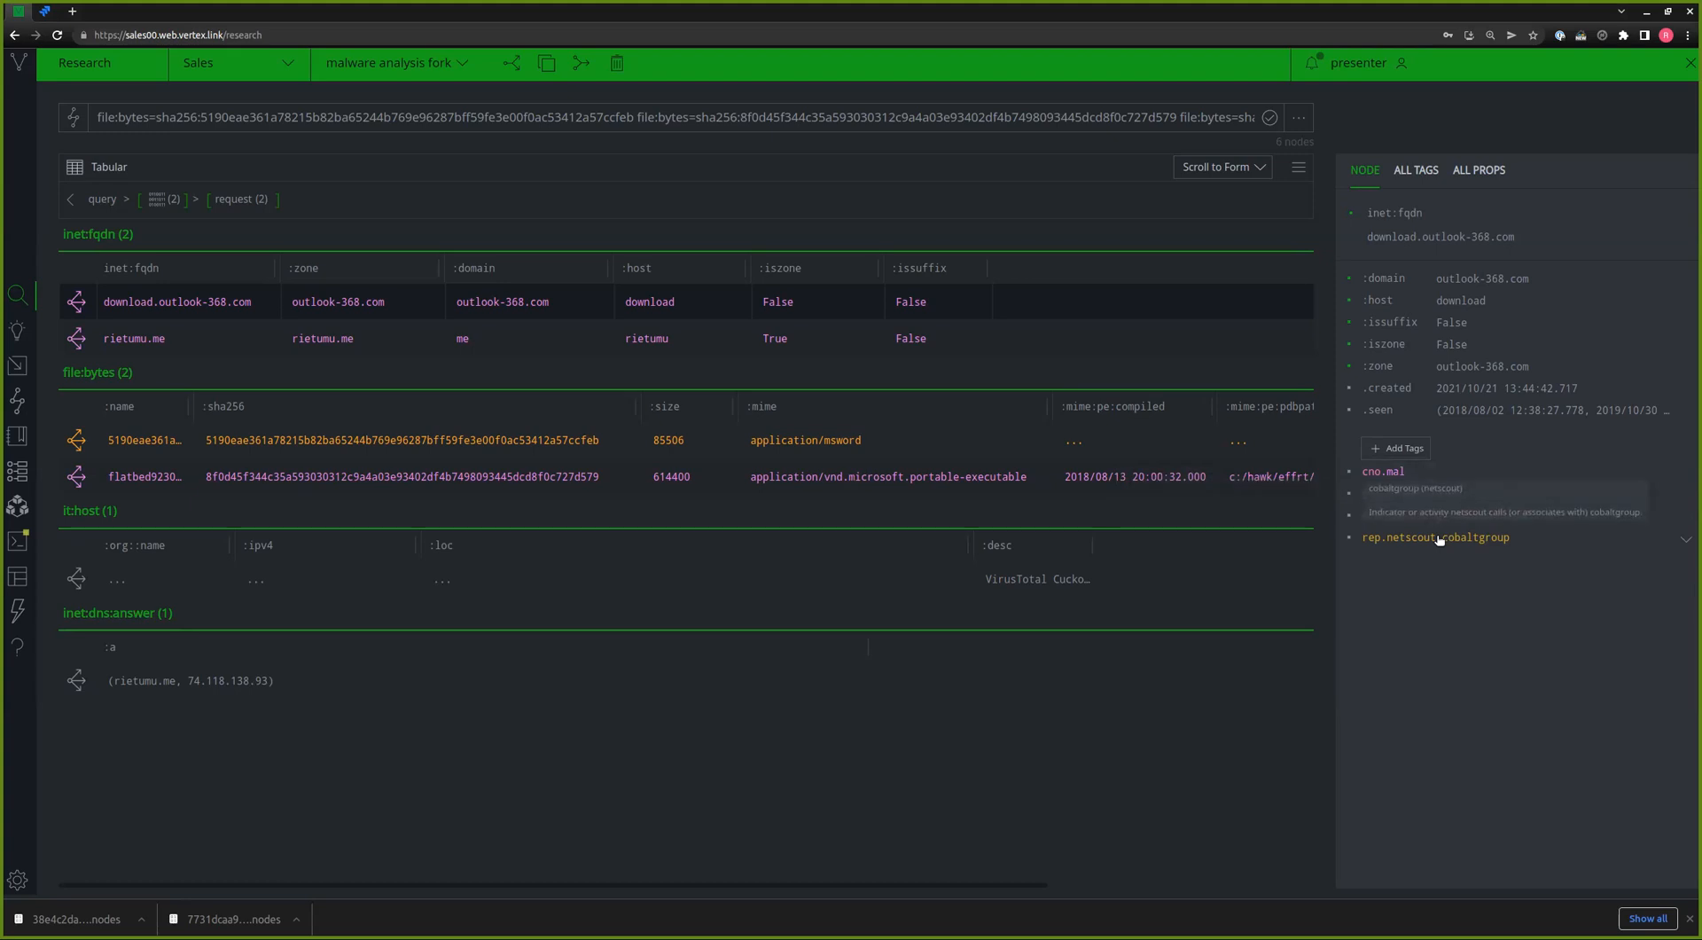
pyautogui.click(196, 347)
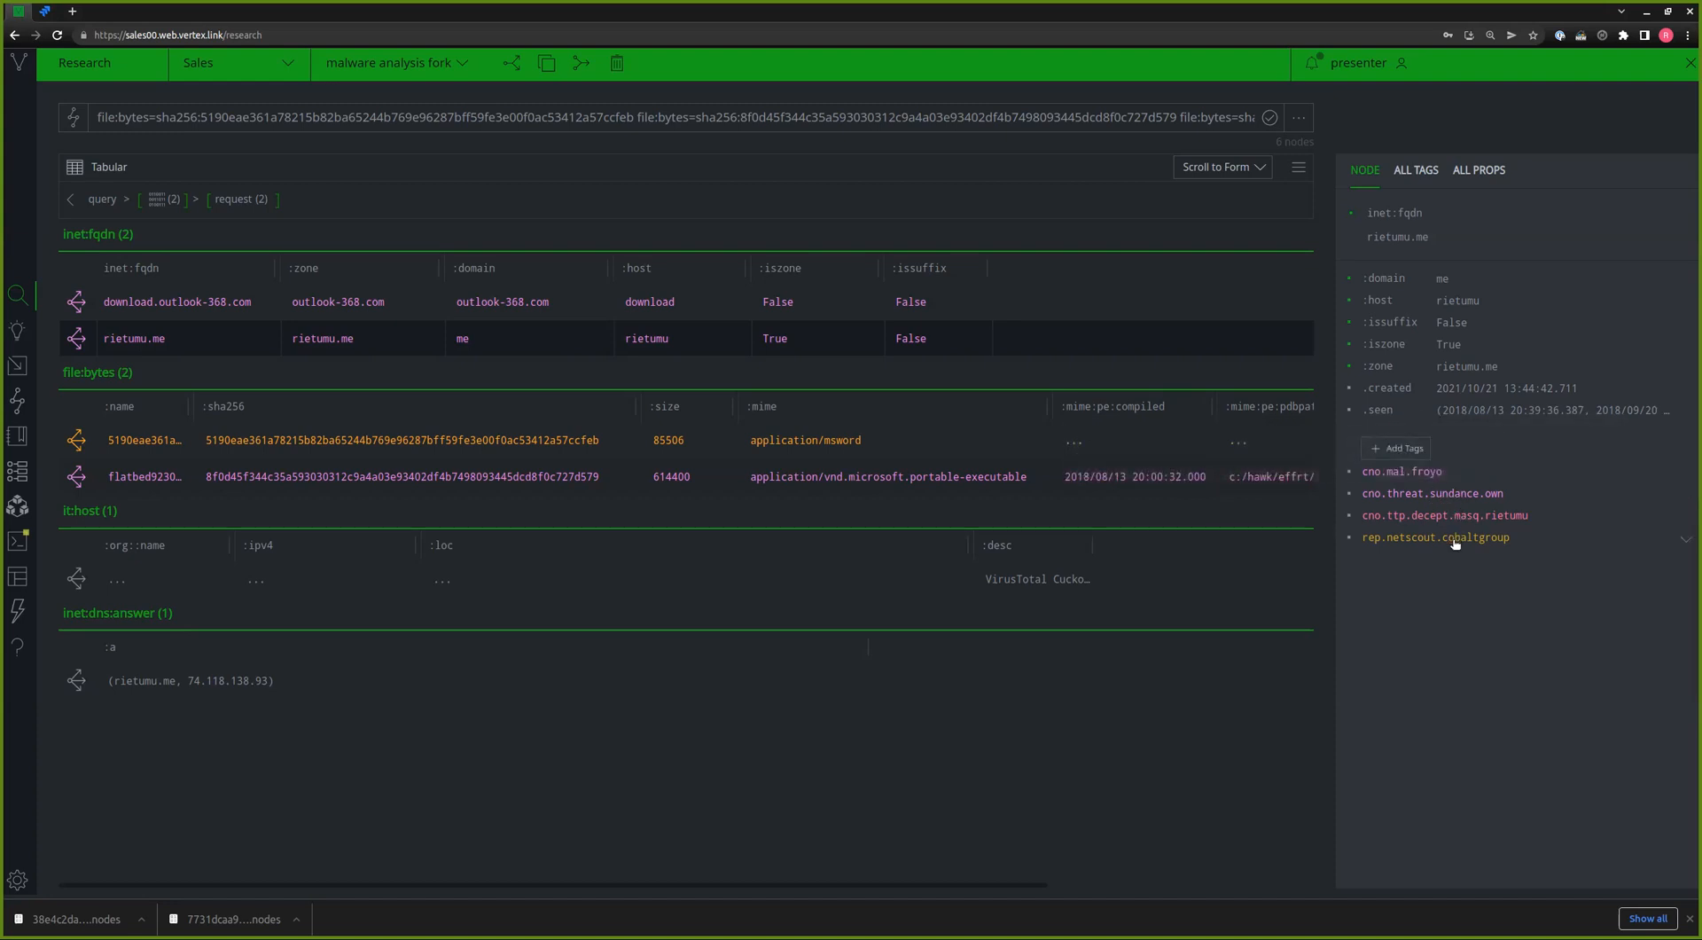
pyautogui.moveTo(1452, 543)
# - Explore from both inet:fqdn nodes and inspect the inet:dns:a record linking download.outlook-368.com to 80.208.224.180
pyautogui.keyDown('ctrl'); pyautogui.click(161, 307); pyautogui.keyUp('ctrl')
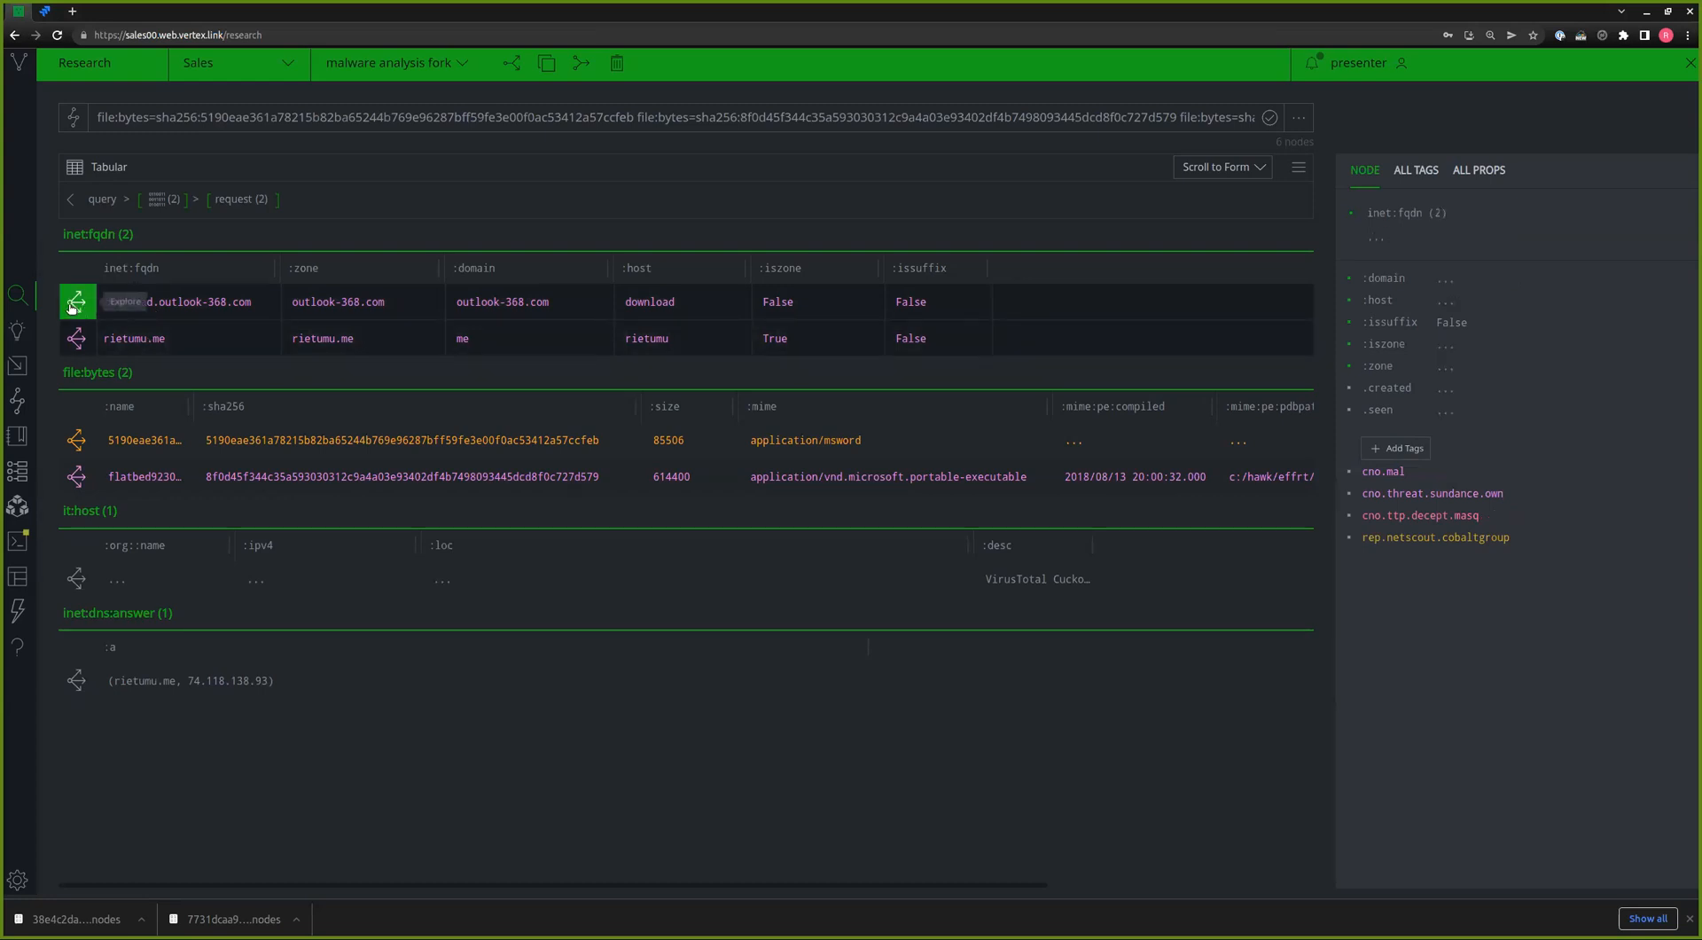
pyautogui.click(81, 303)
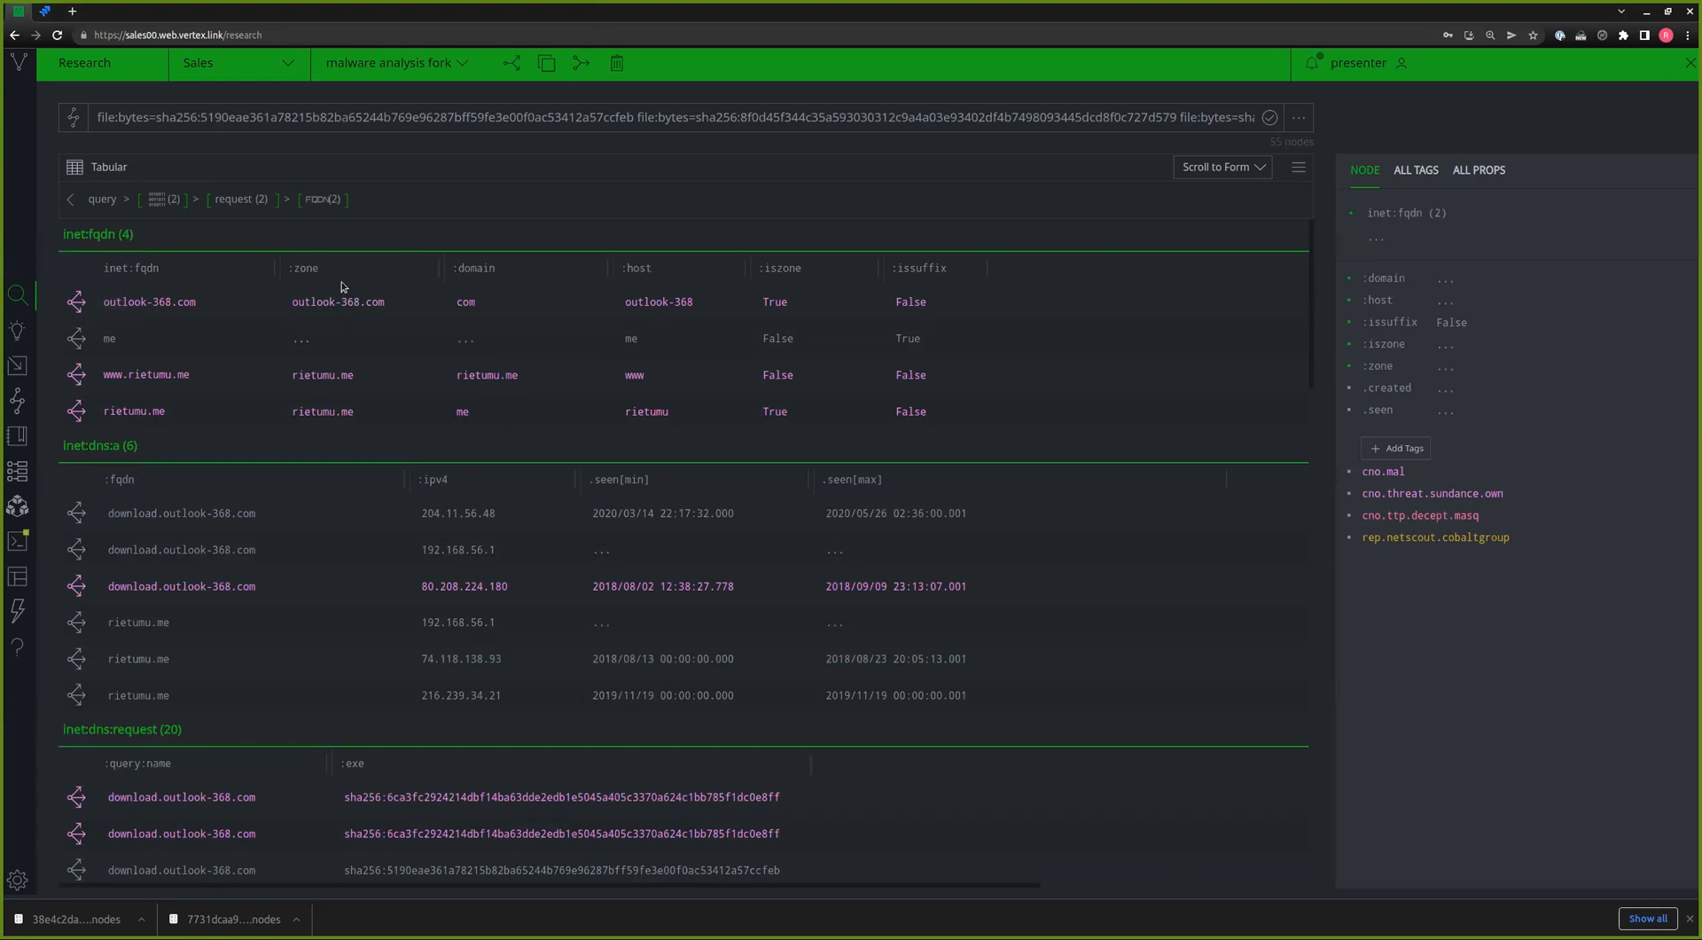
pyautogui.scroll(-1, 770, 341)
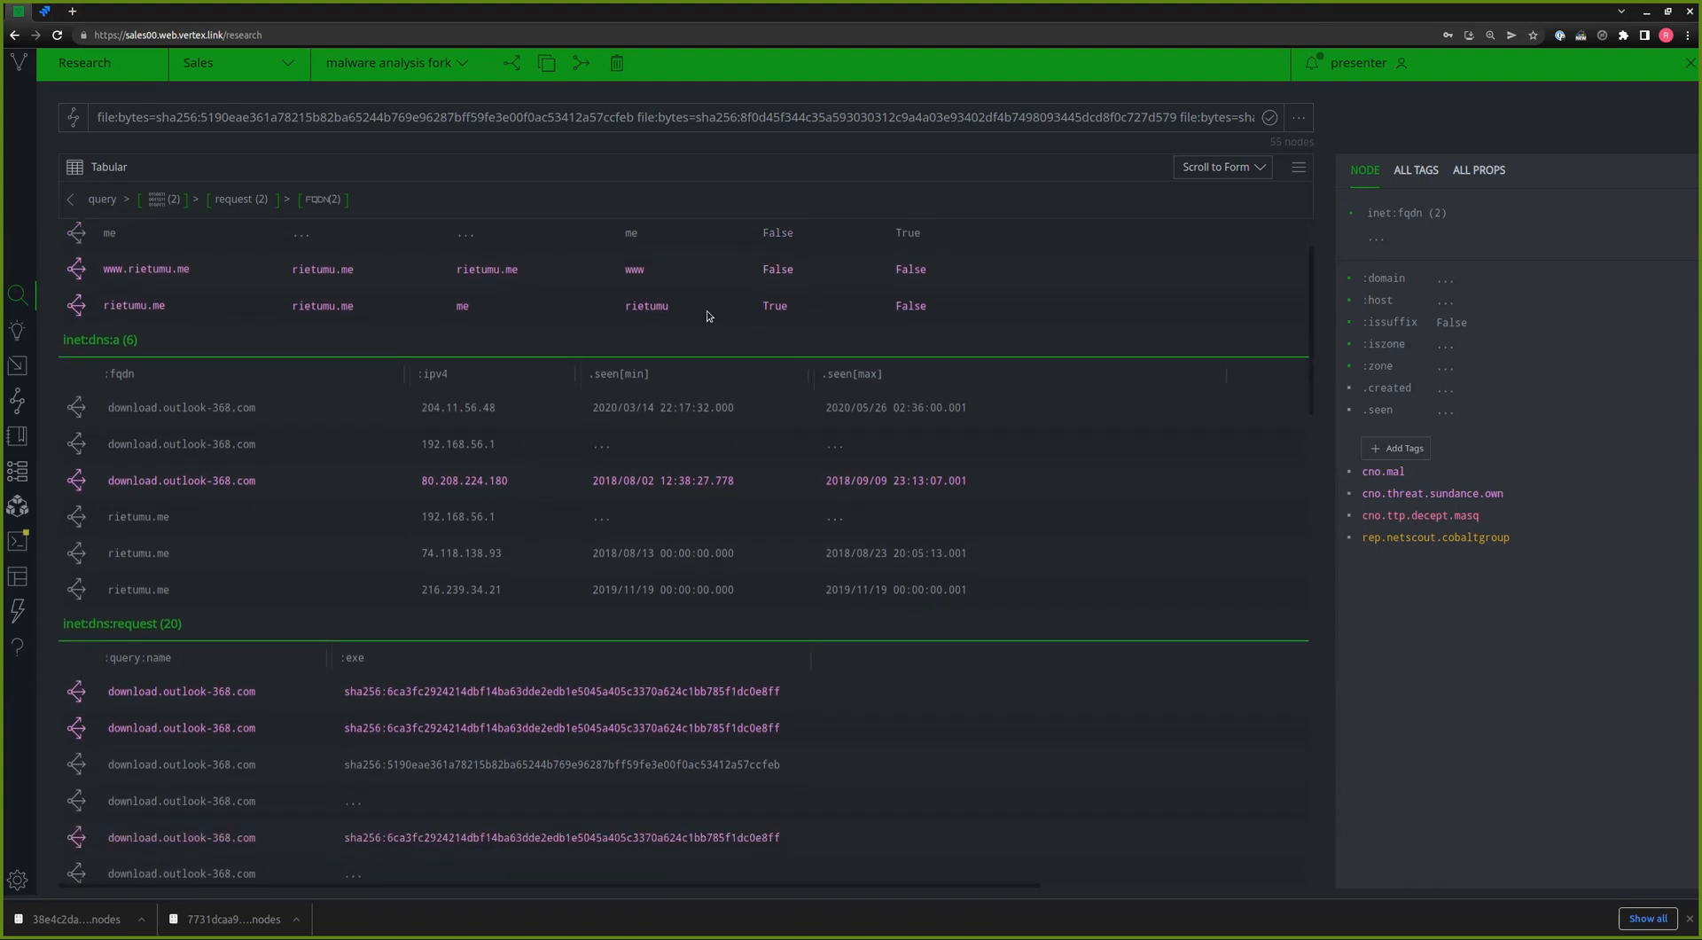
pyautogui.scroll(-1, 707, 311)
pyautogui.scroll(-2, 656, 343)
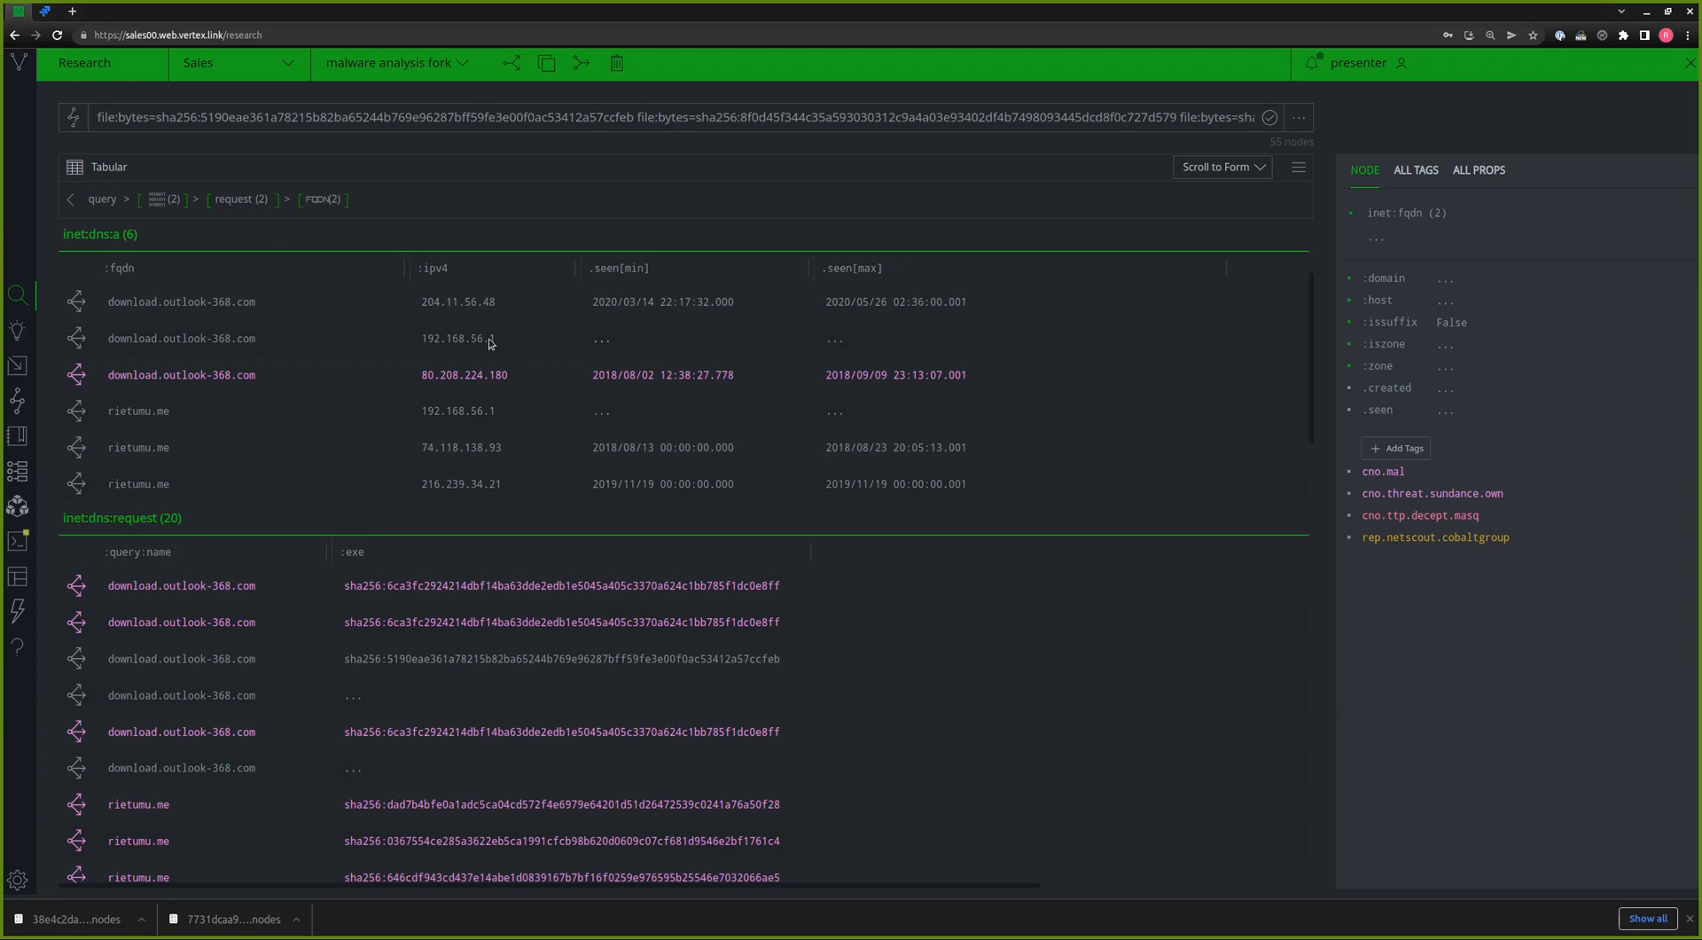
pyautogui.click(486, 380)
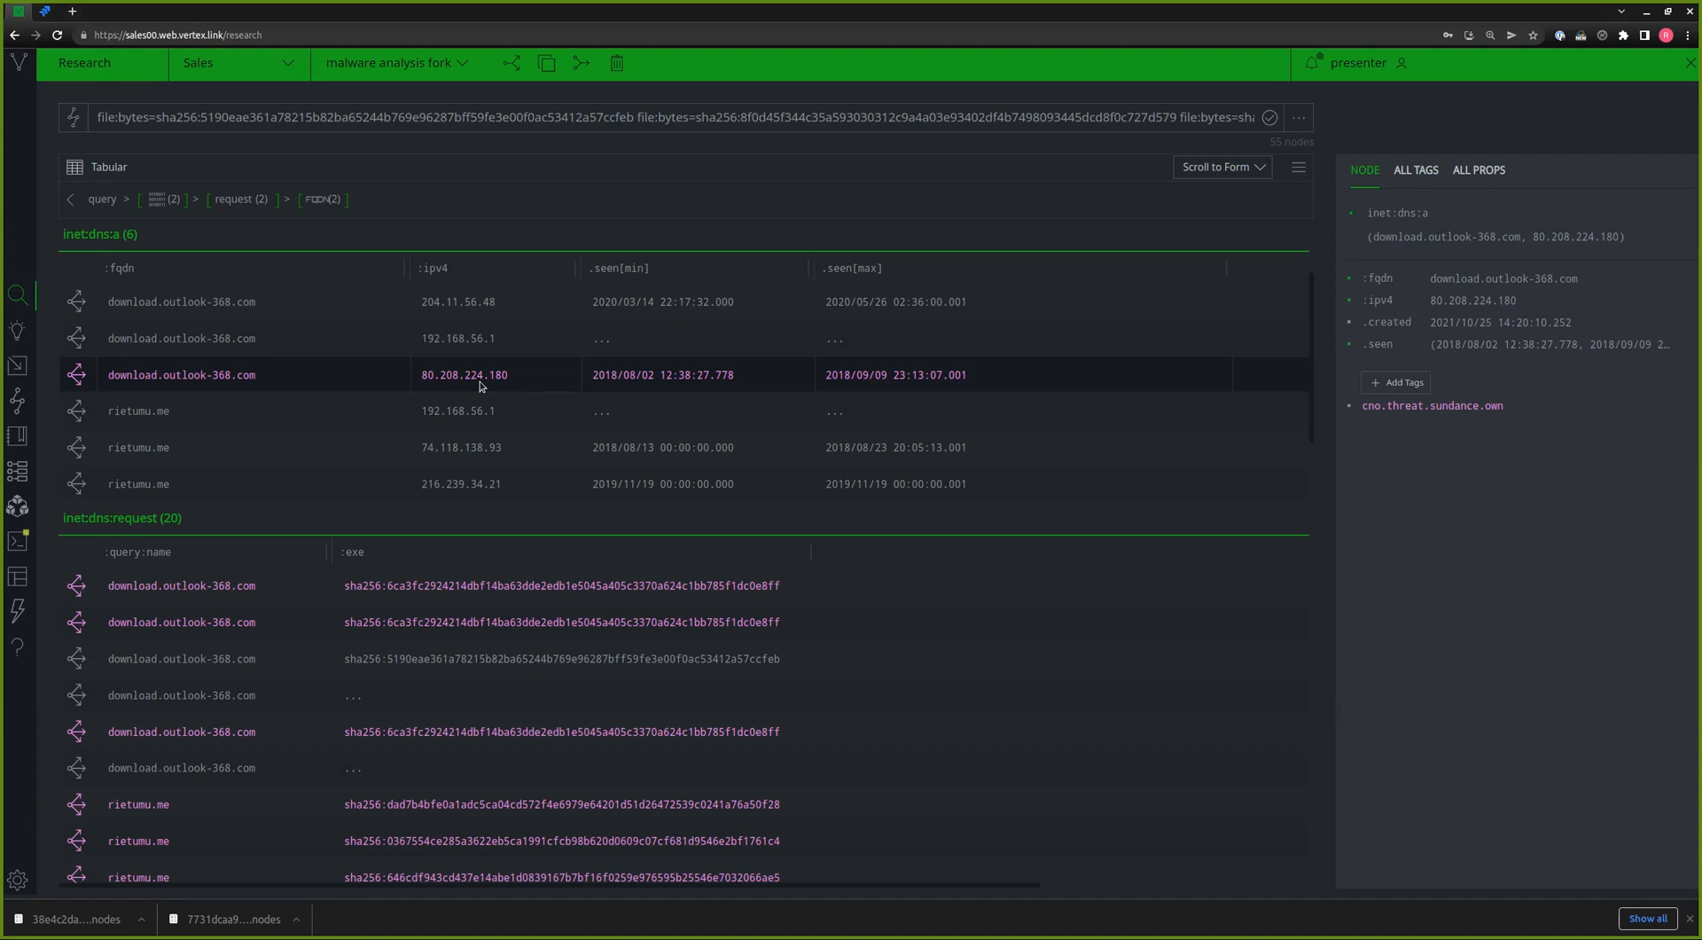
# - Inspect the first tagged inet:dns:request for download.outlook-368.com and explore from all the inet:dns:request nodes of both domains
pyautogui.scroll(-3, 557, 382)
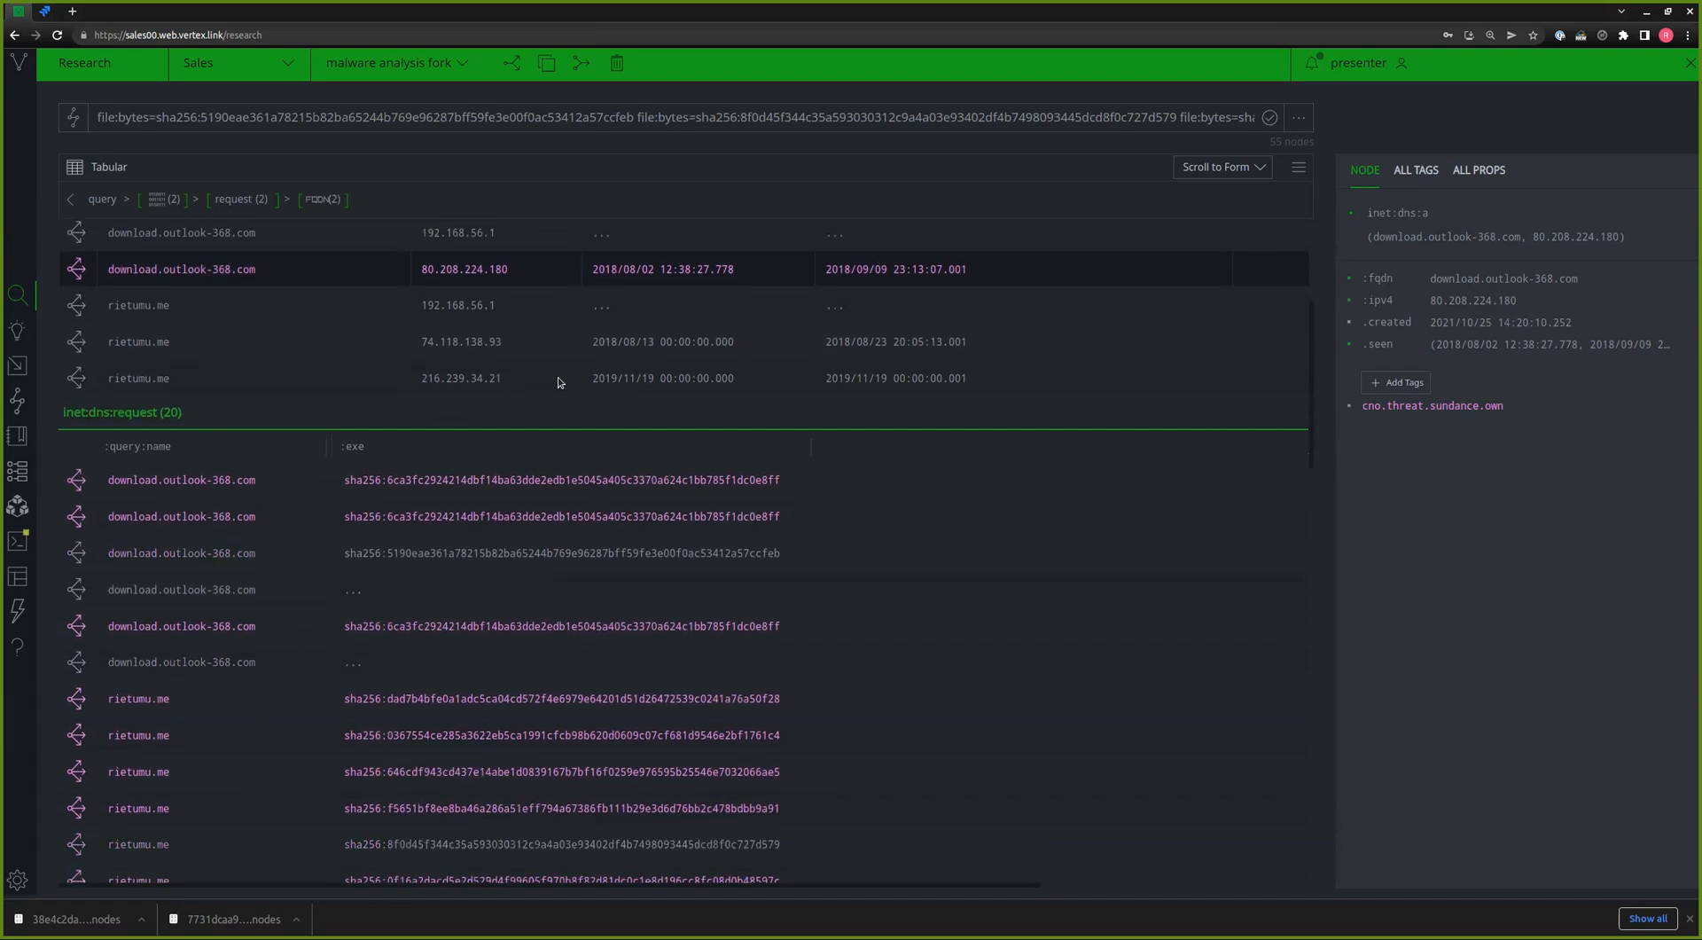
pyautogui.scroll(-3, 713, 474)
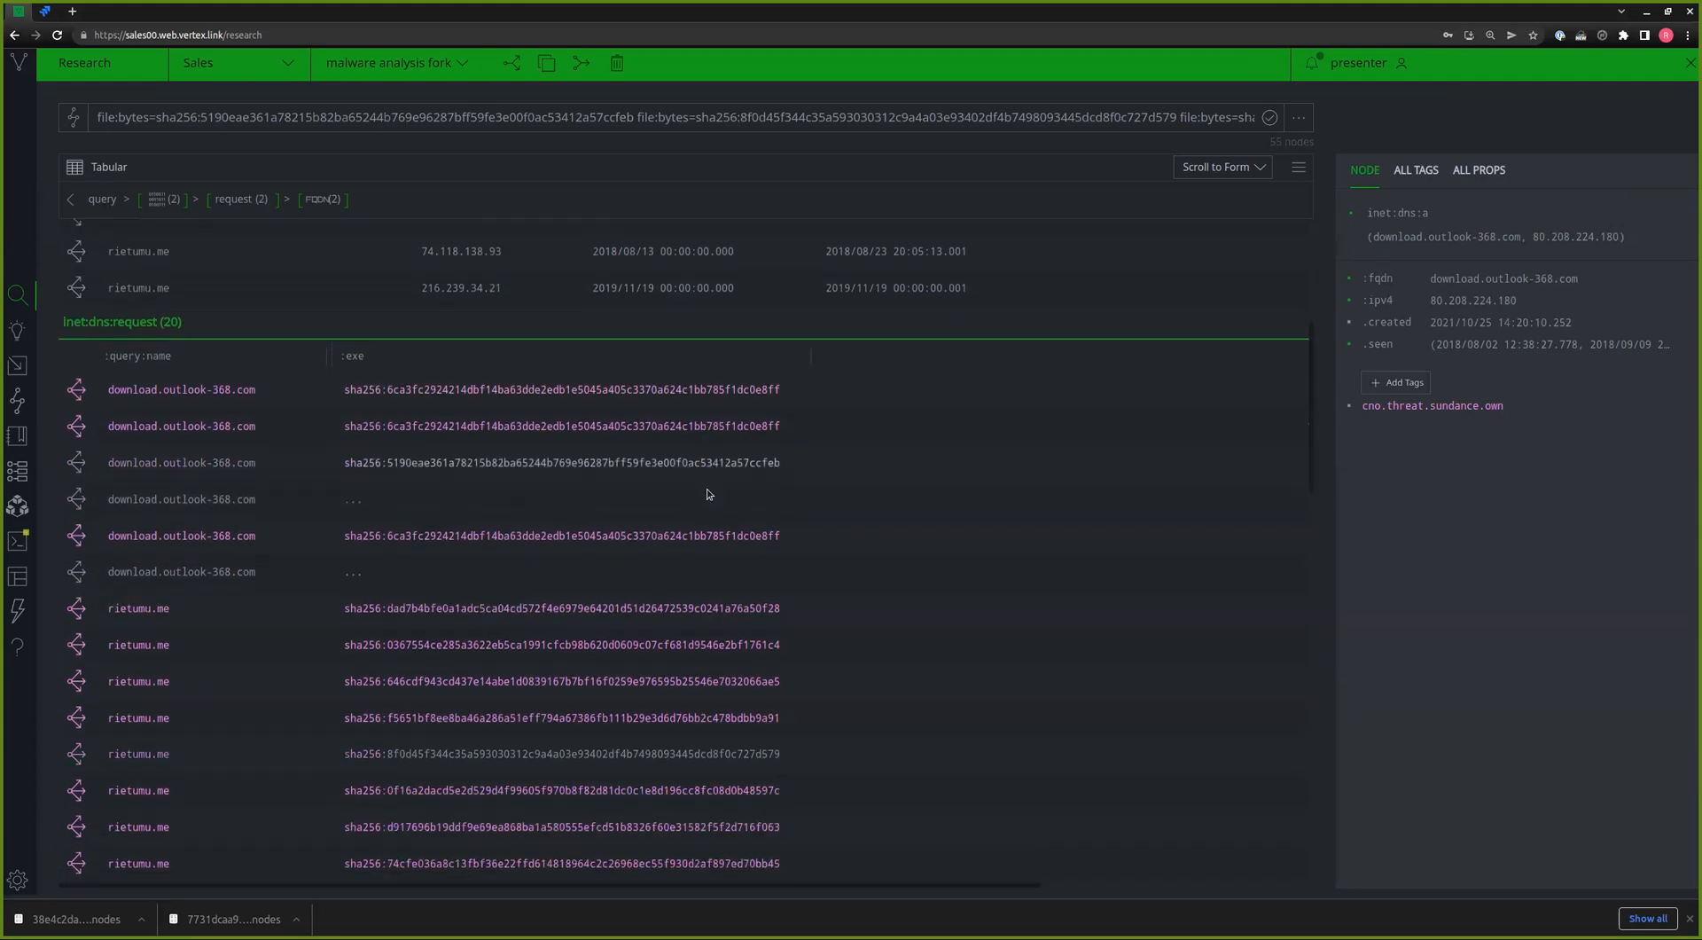
pyautogui.scroll(-1, 483, 446)
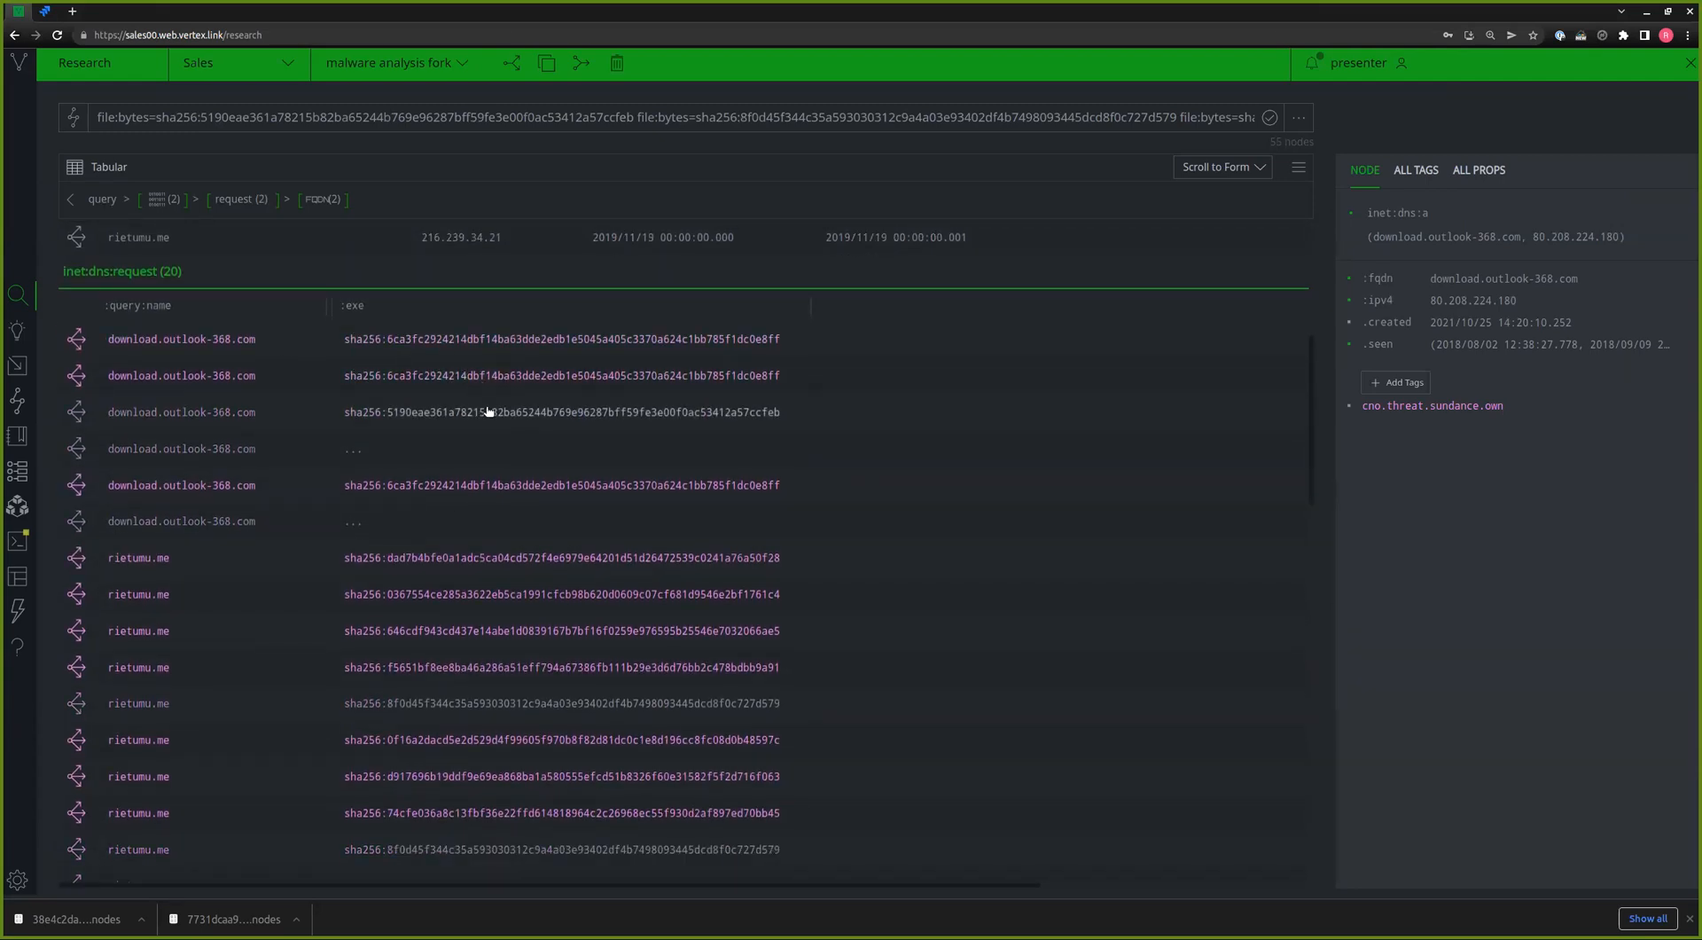
pyautogui.click(432, 342)
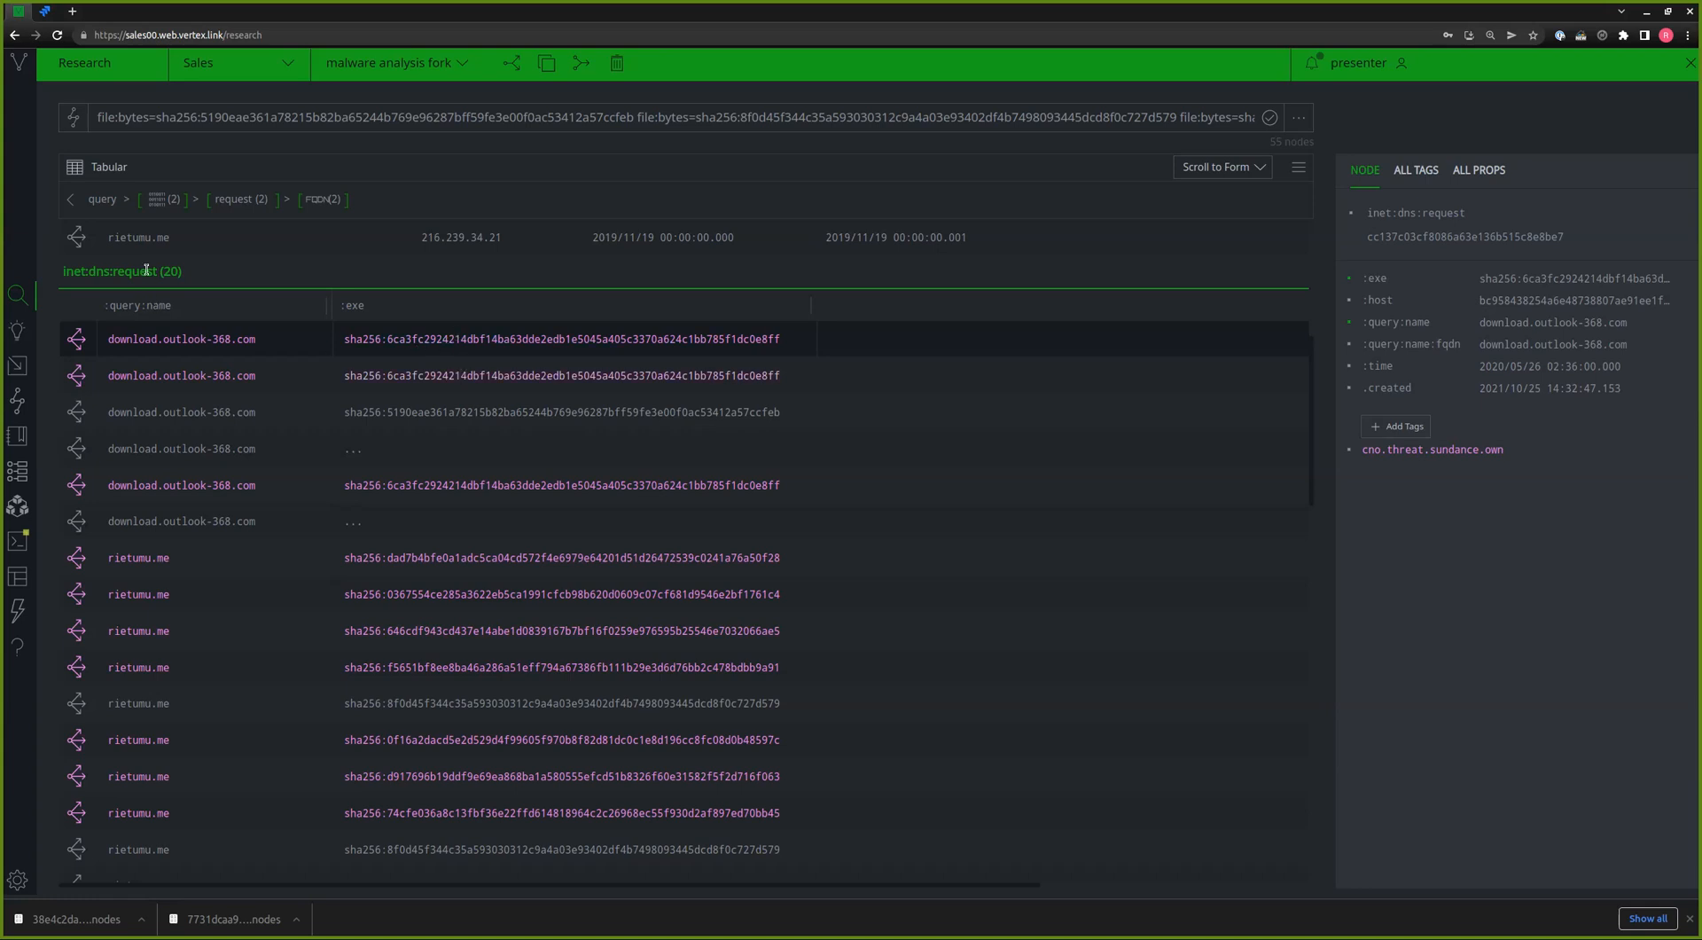
pyautogui.scroll(-4, 532, 532)
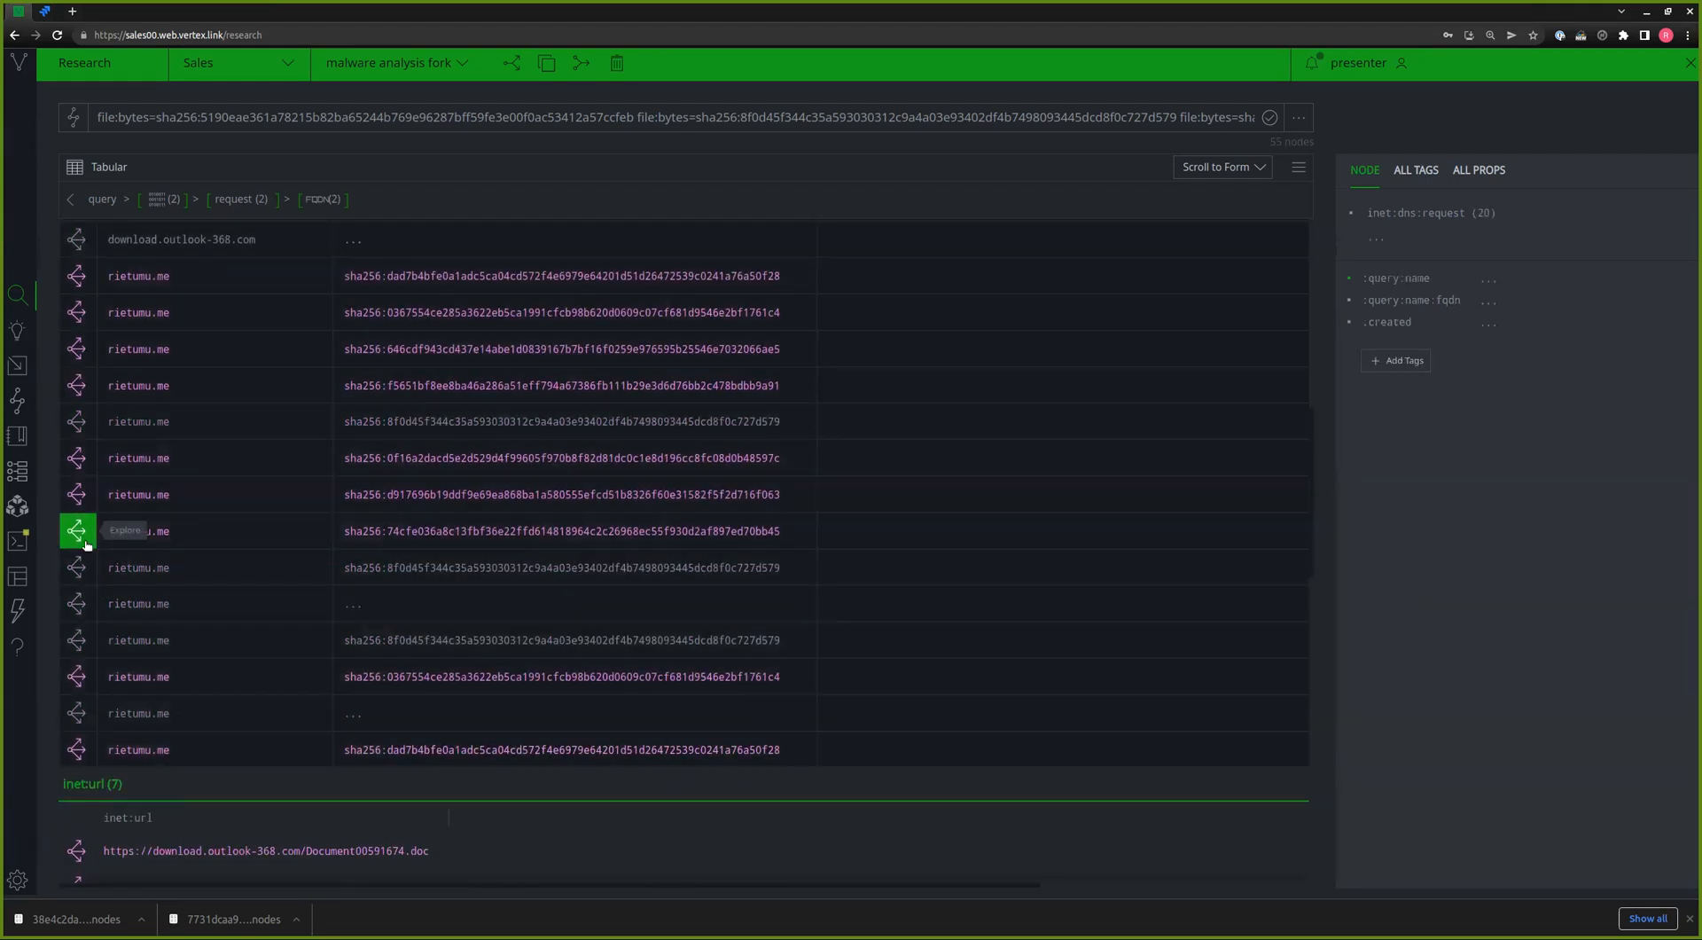
pyautogui.click(76, 531)
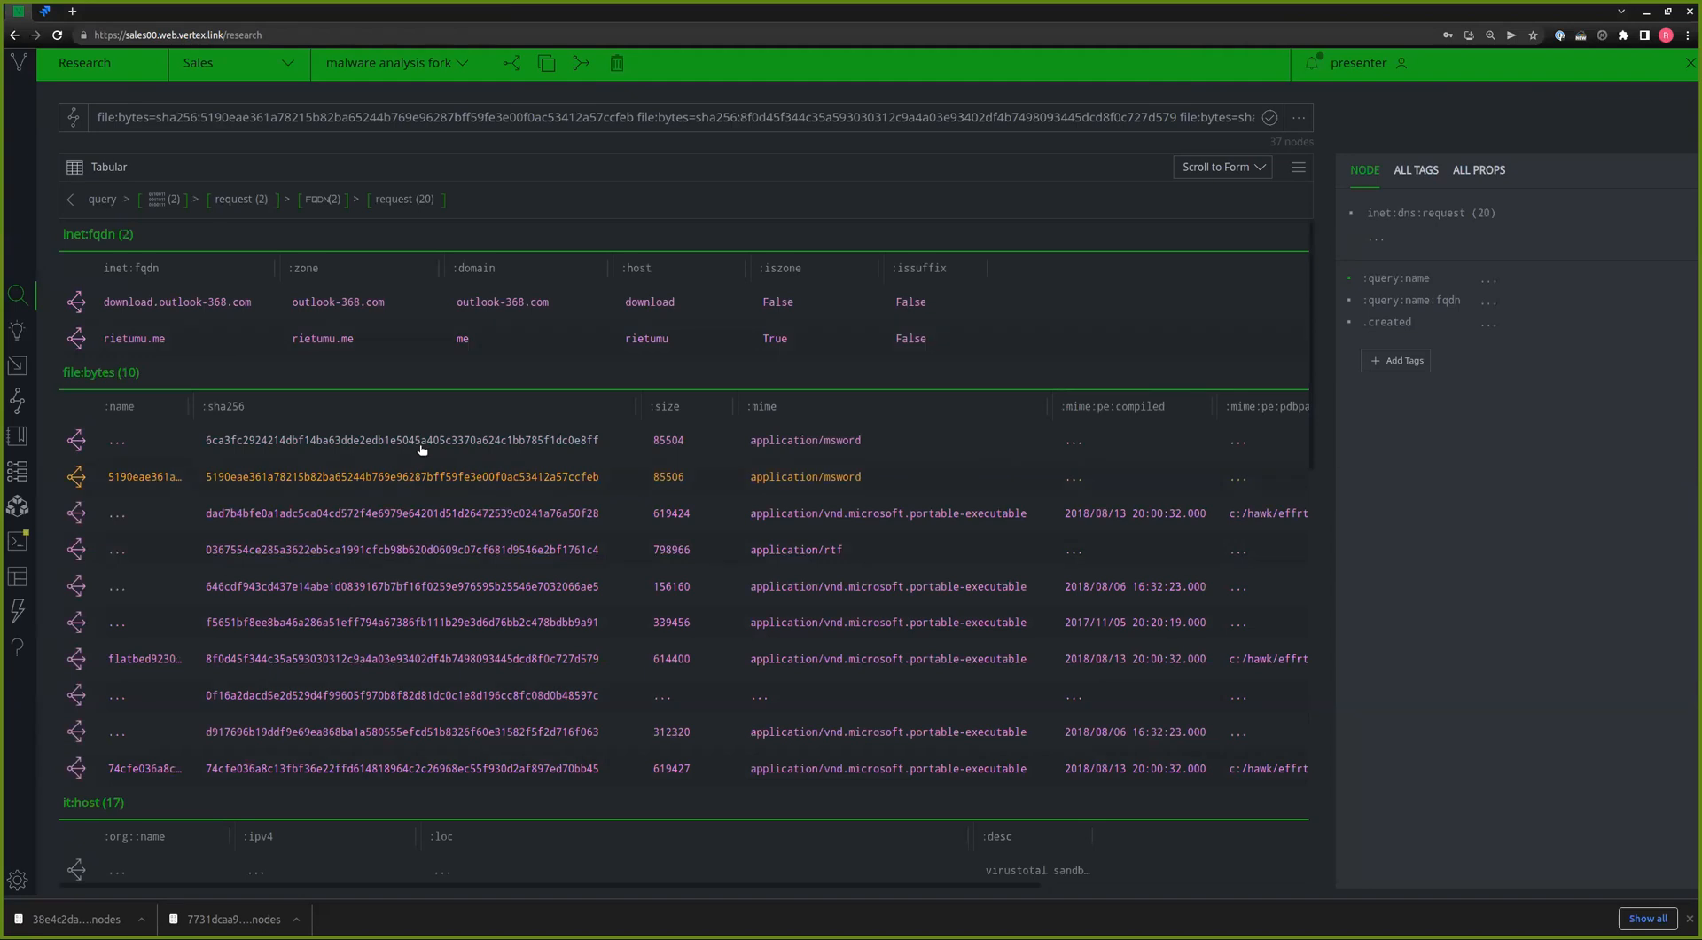
# - Compare the tags of the 85504-byte and 85506-byte application/msword files among the files that queried the domains
pyautogui.click(421, 447)
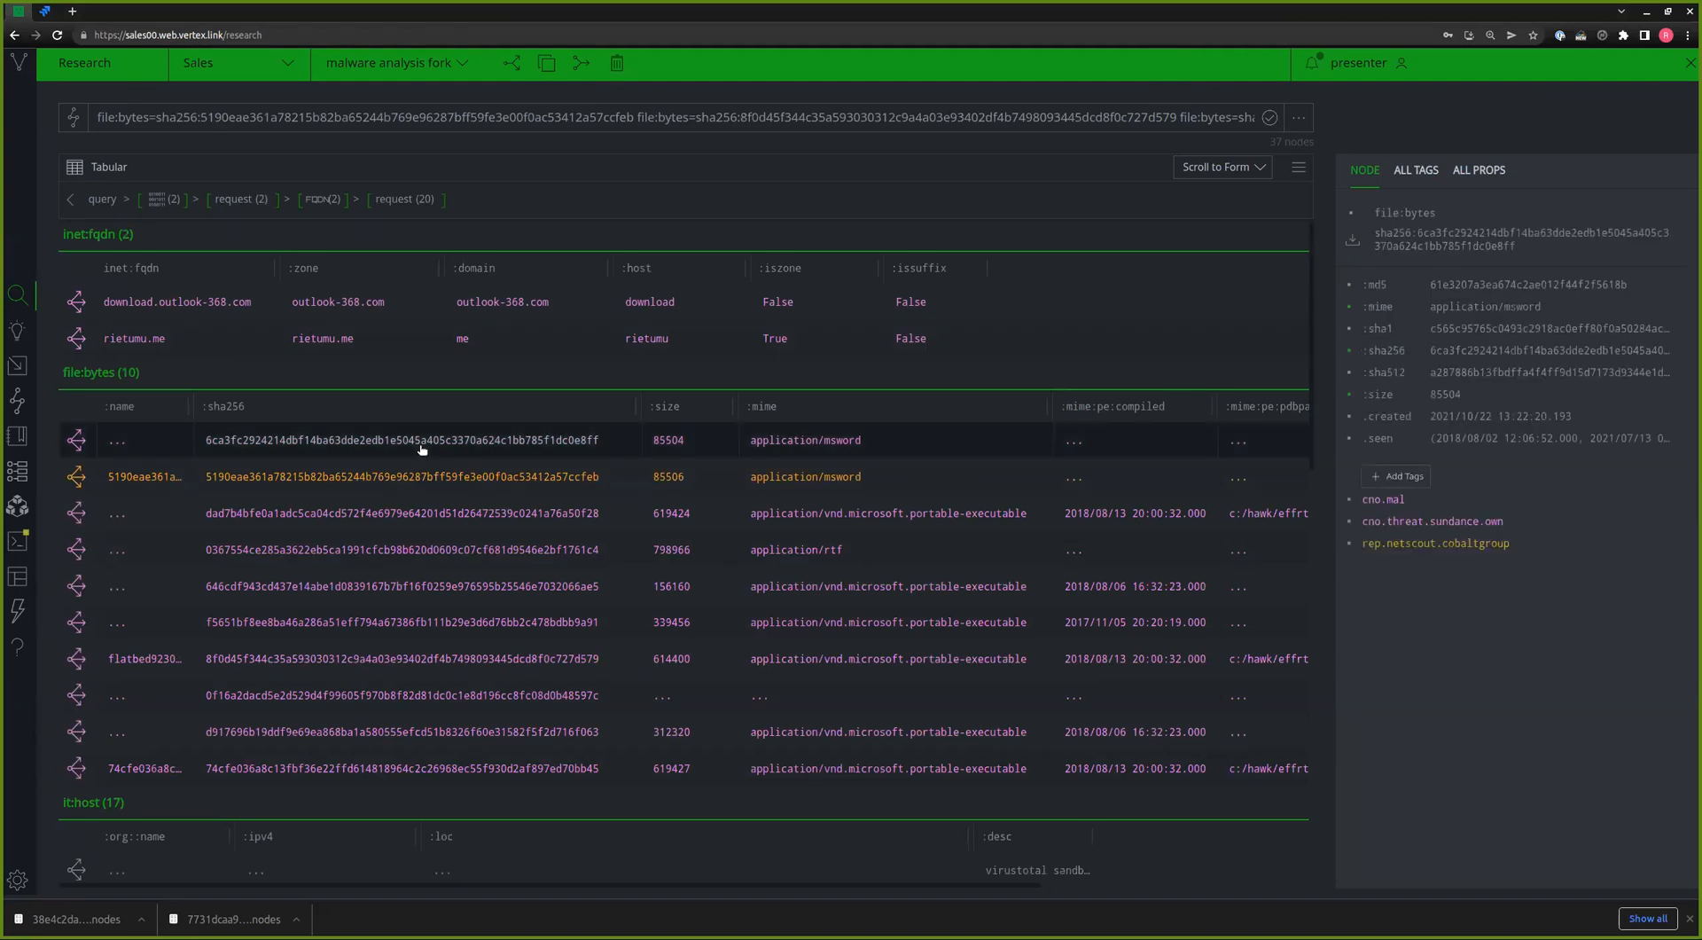
pyautogui.click(800, 480)
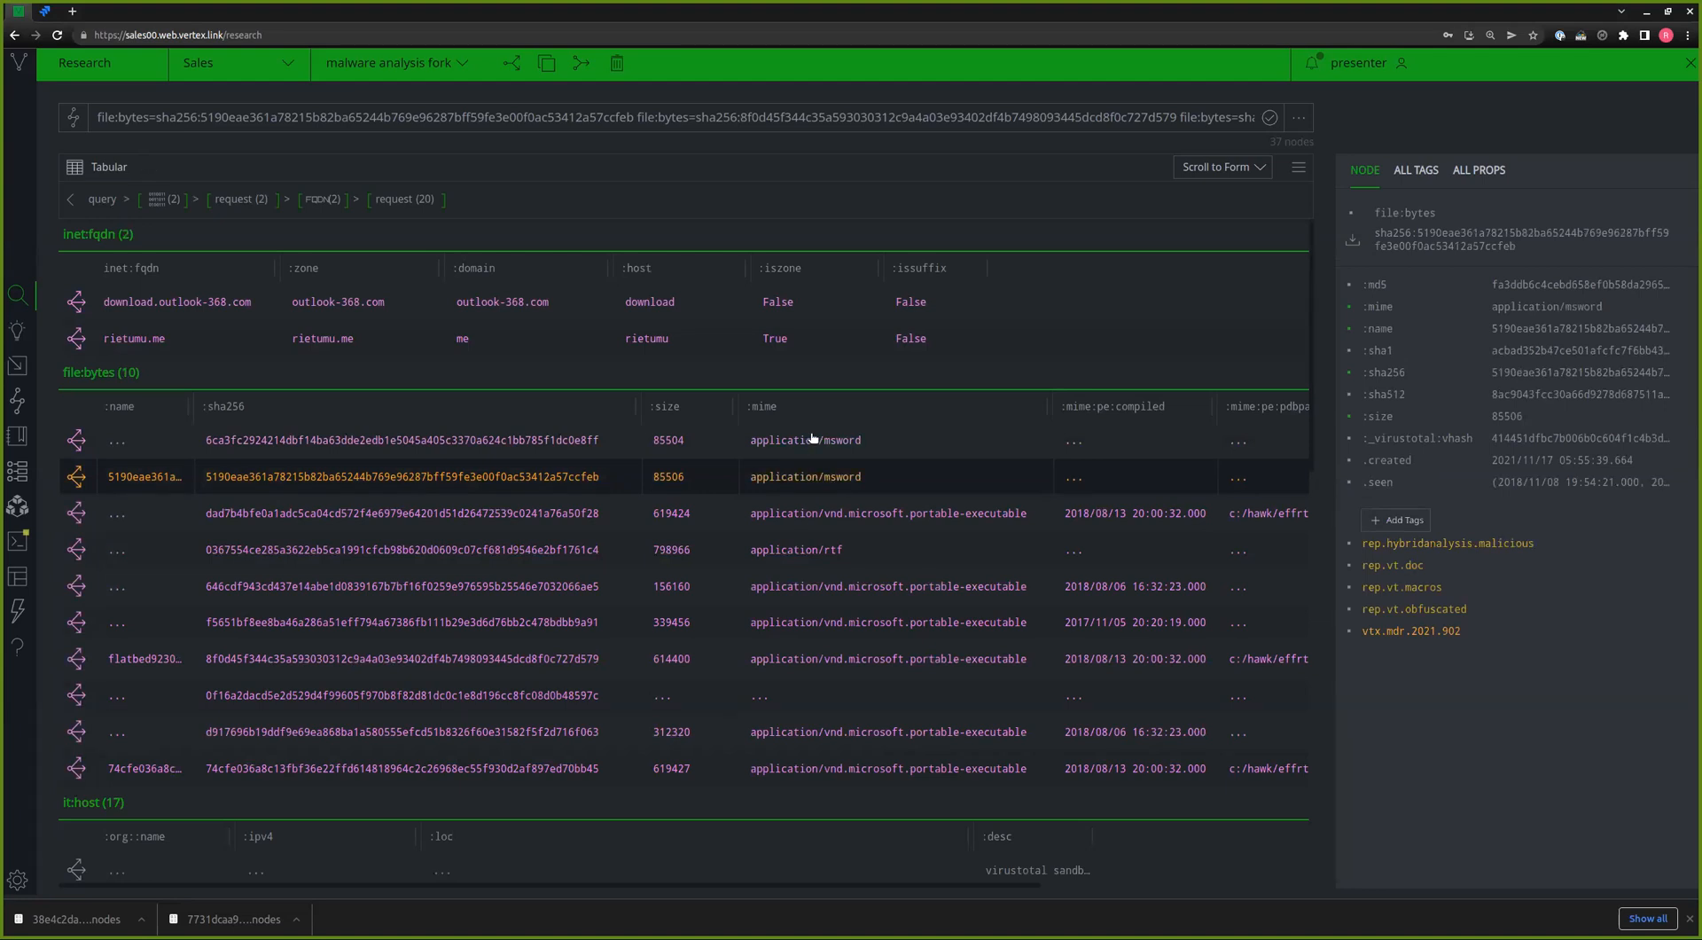
pyautogui.click(813, 441)
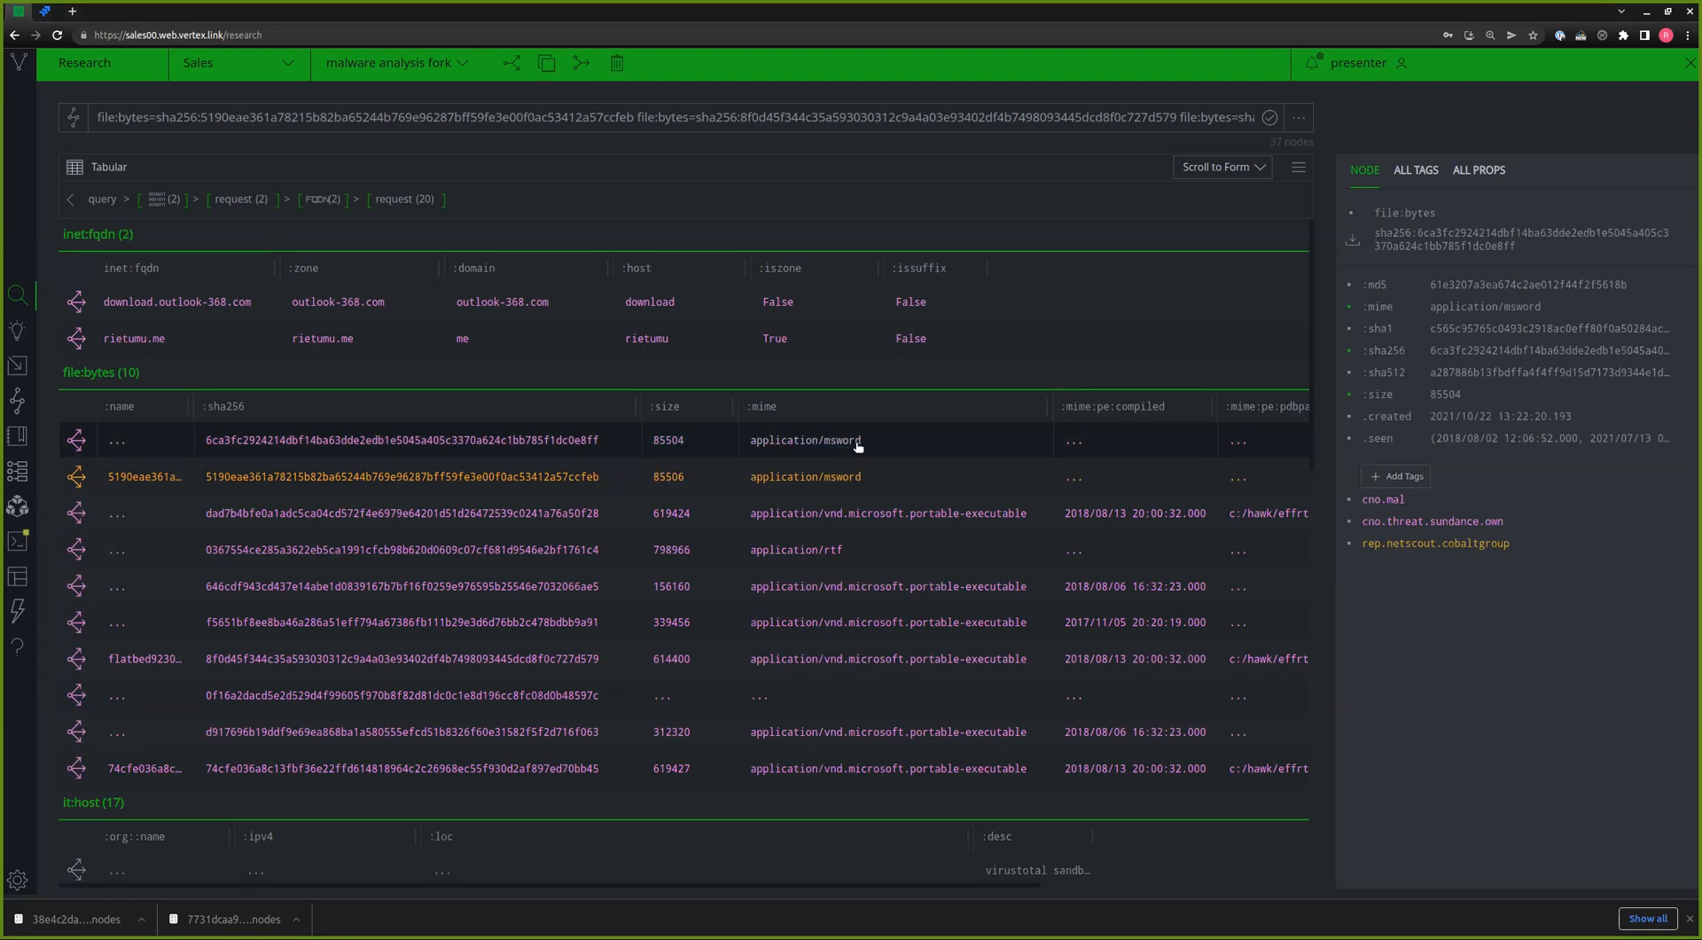
pyautogui.click(1447, 526)
# - Review the tags and their definitions on the 619424-byte portable executable and the application/rtf file
pyautogui.click(853, 513)
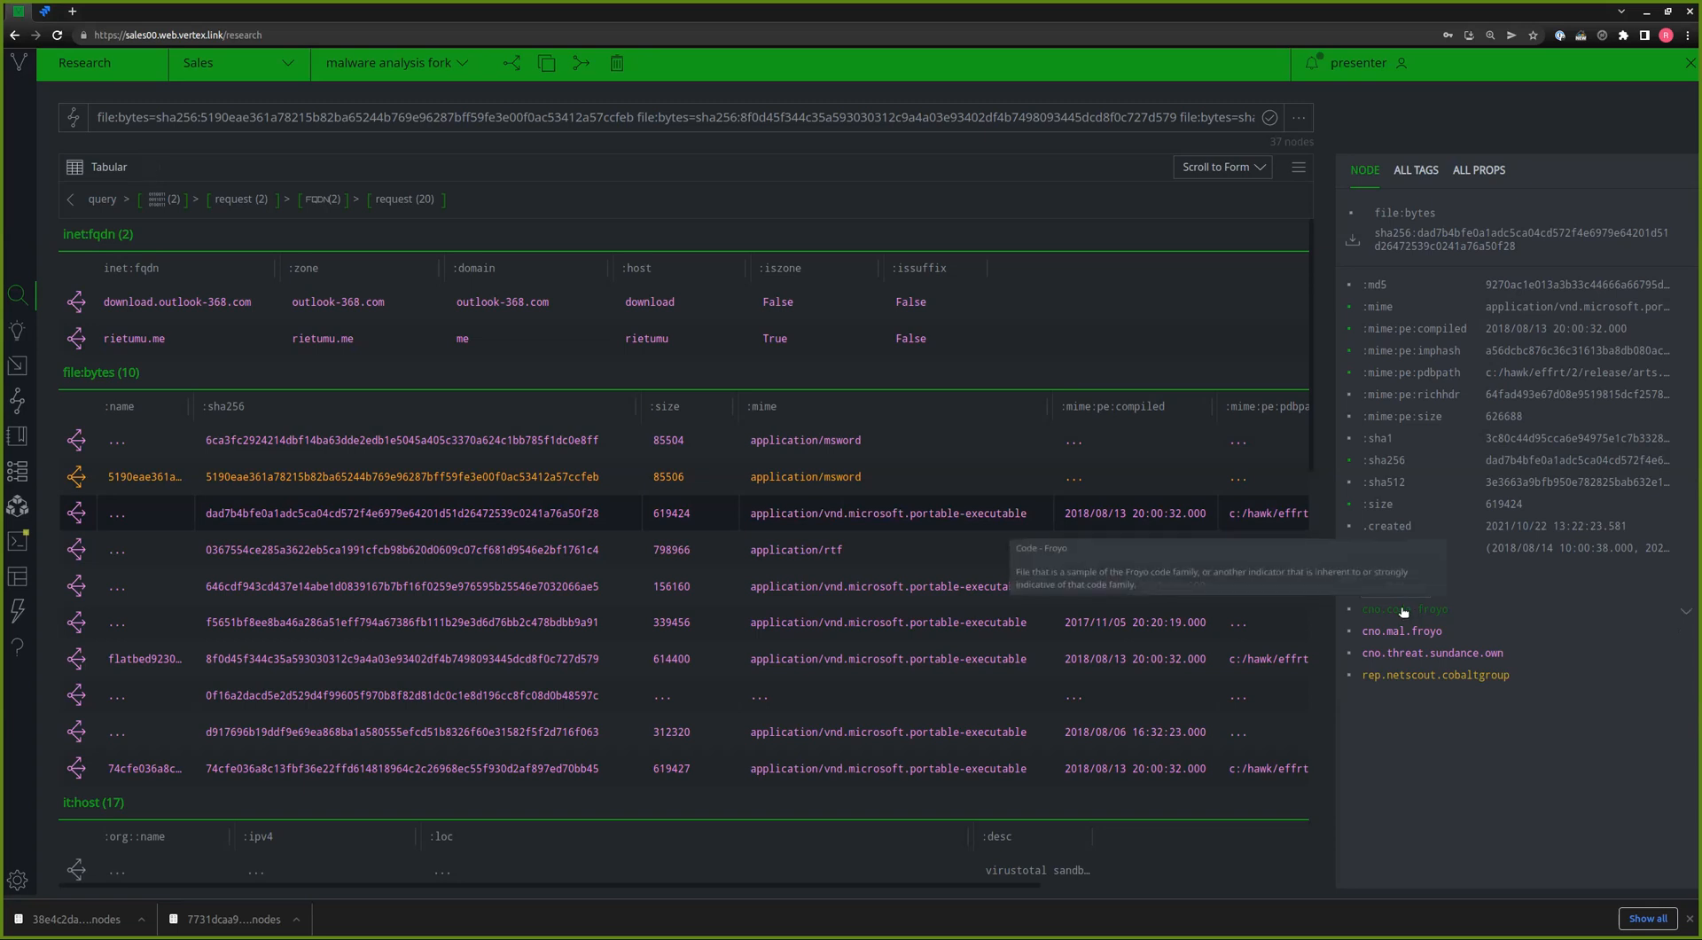
pyautogui.click(836, 549)
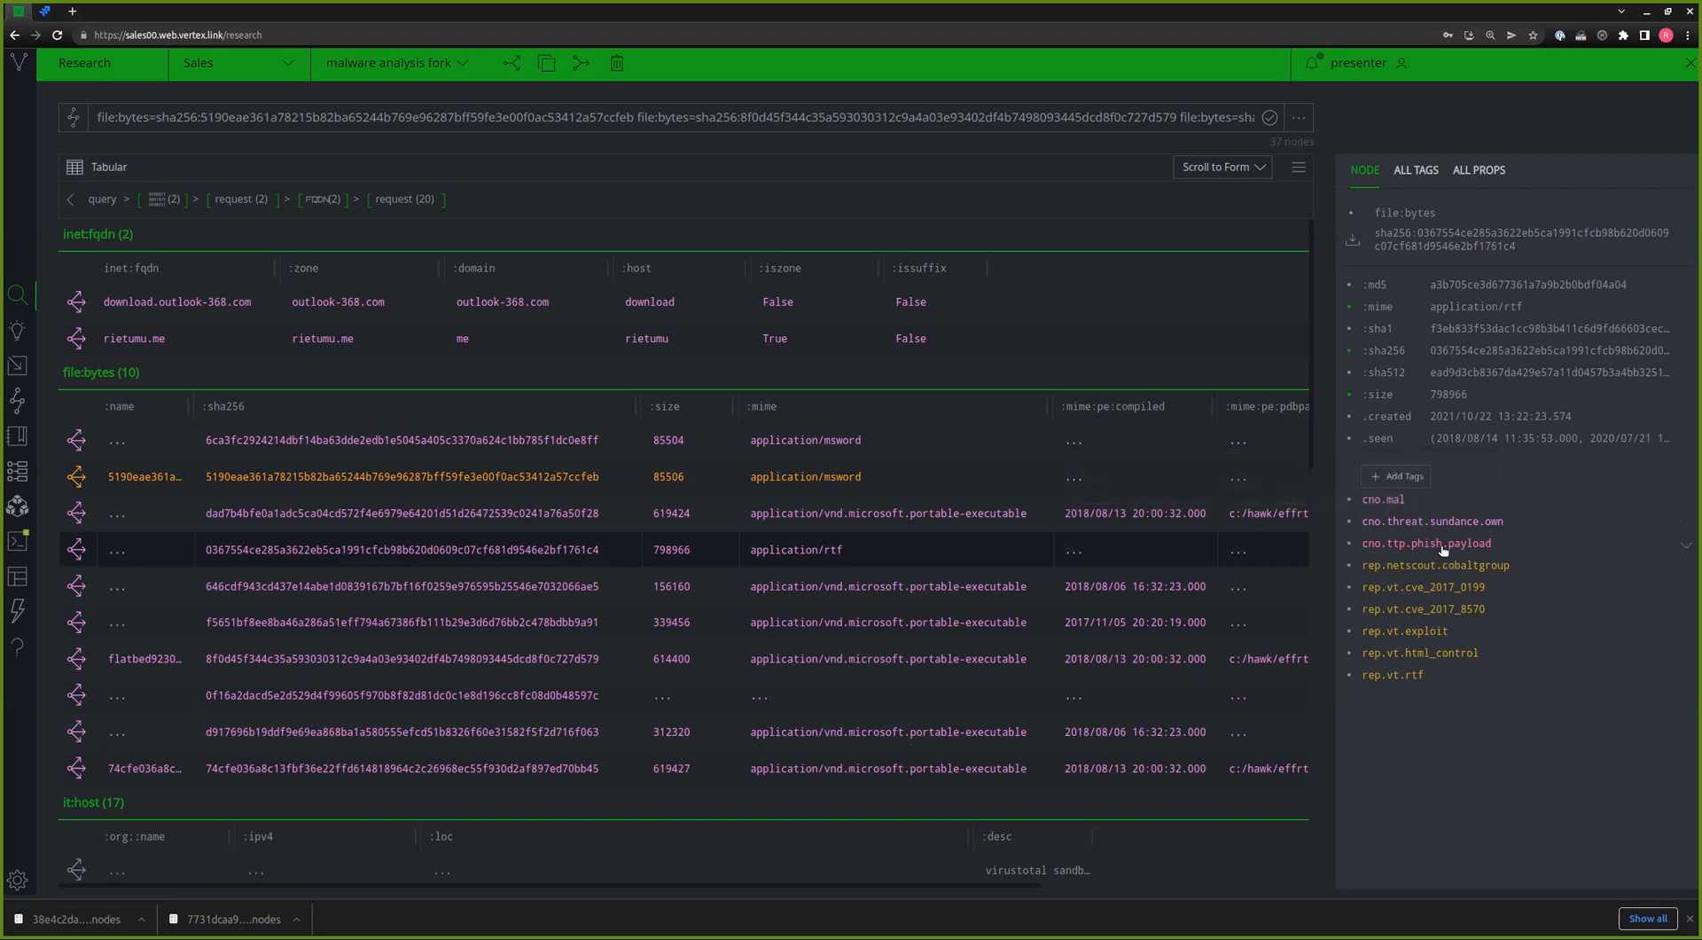
pyautogui.moveTo(1444, 549)
pyautogui.moveTo(1427, 590)
pyautogui.moveTo(1465, 614)
# - Explore from the application/rtf file and go to its inet:email:message:attachment results
pyautogui.click(78, 550)
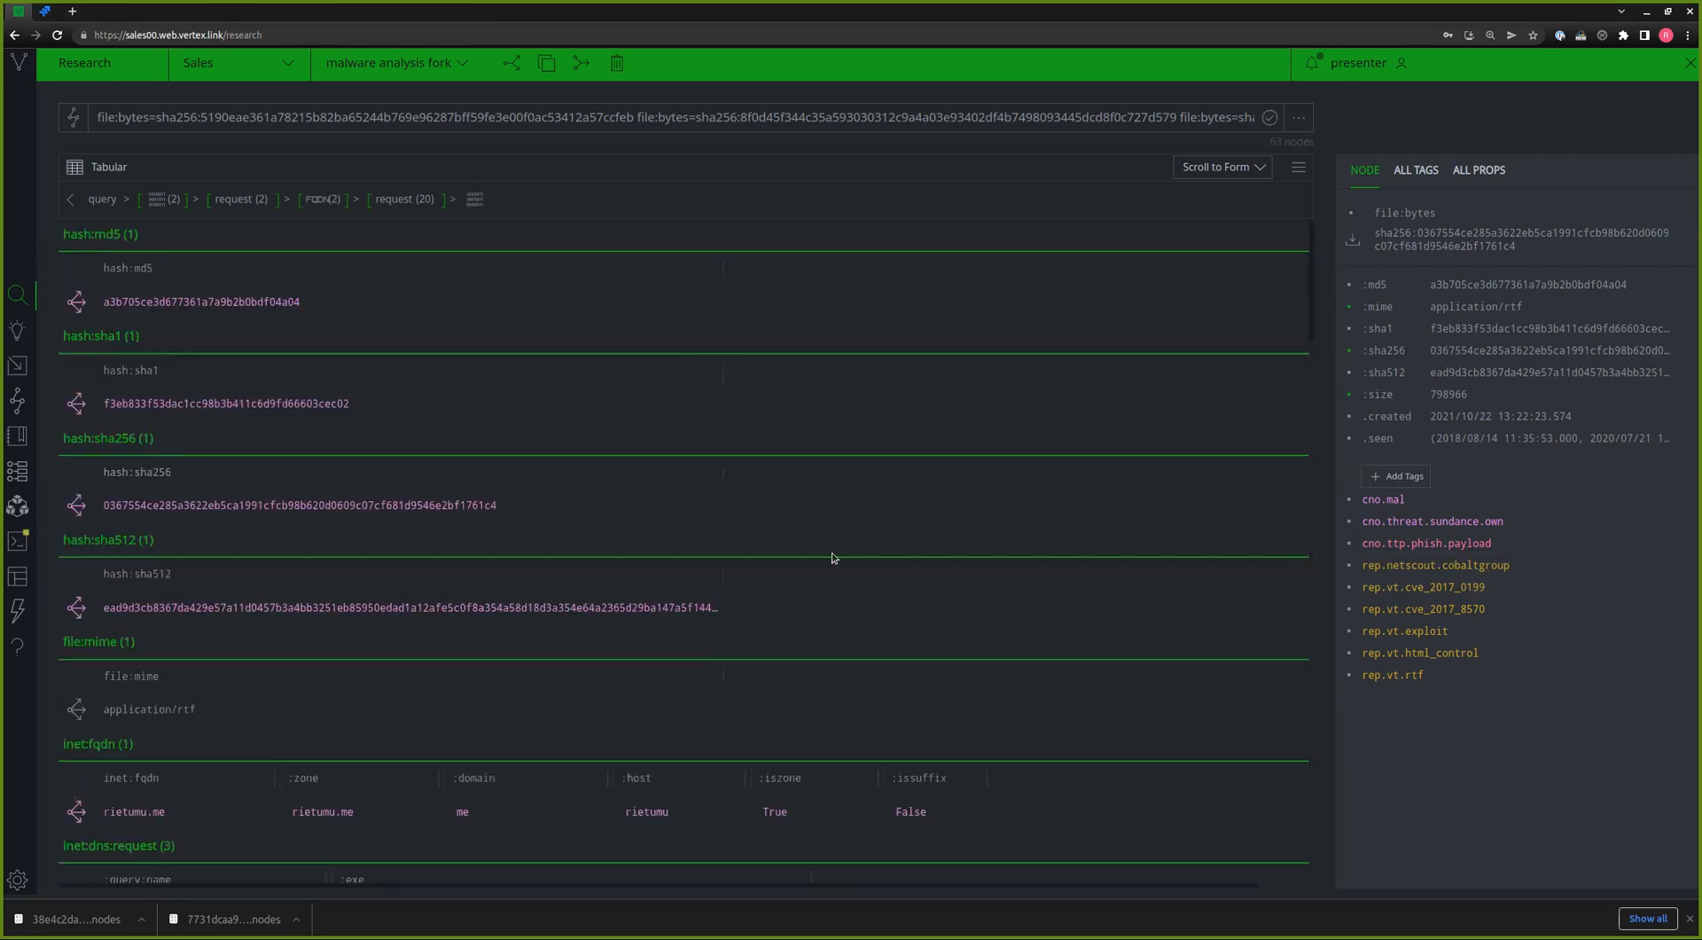
pyautogui.scroll(-2, 831, 557)
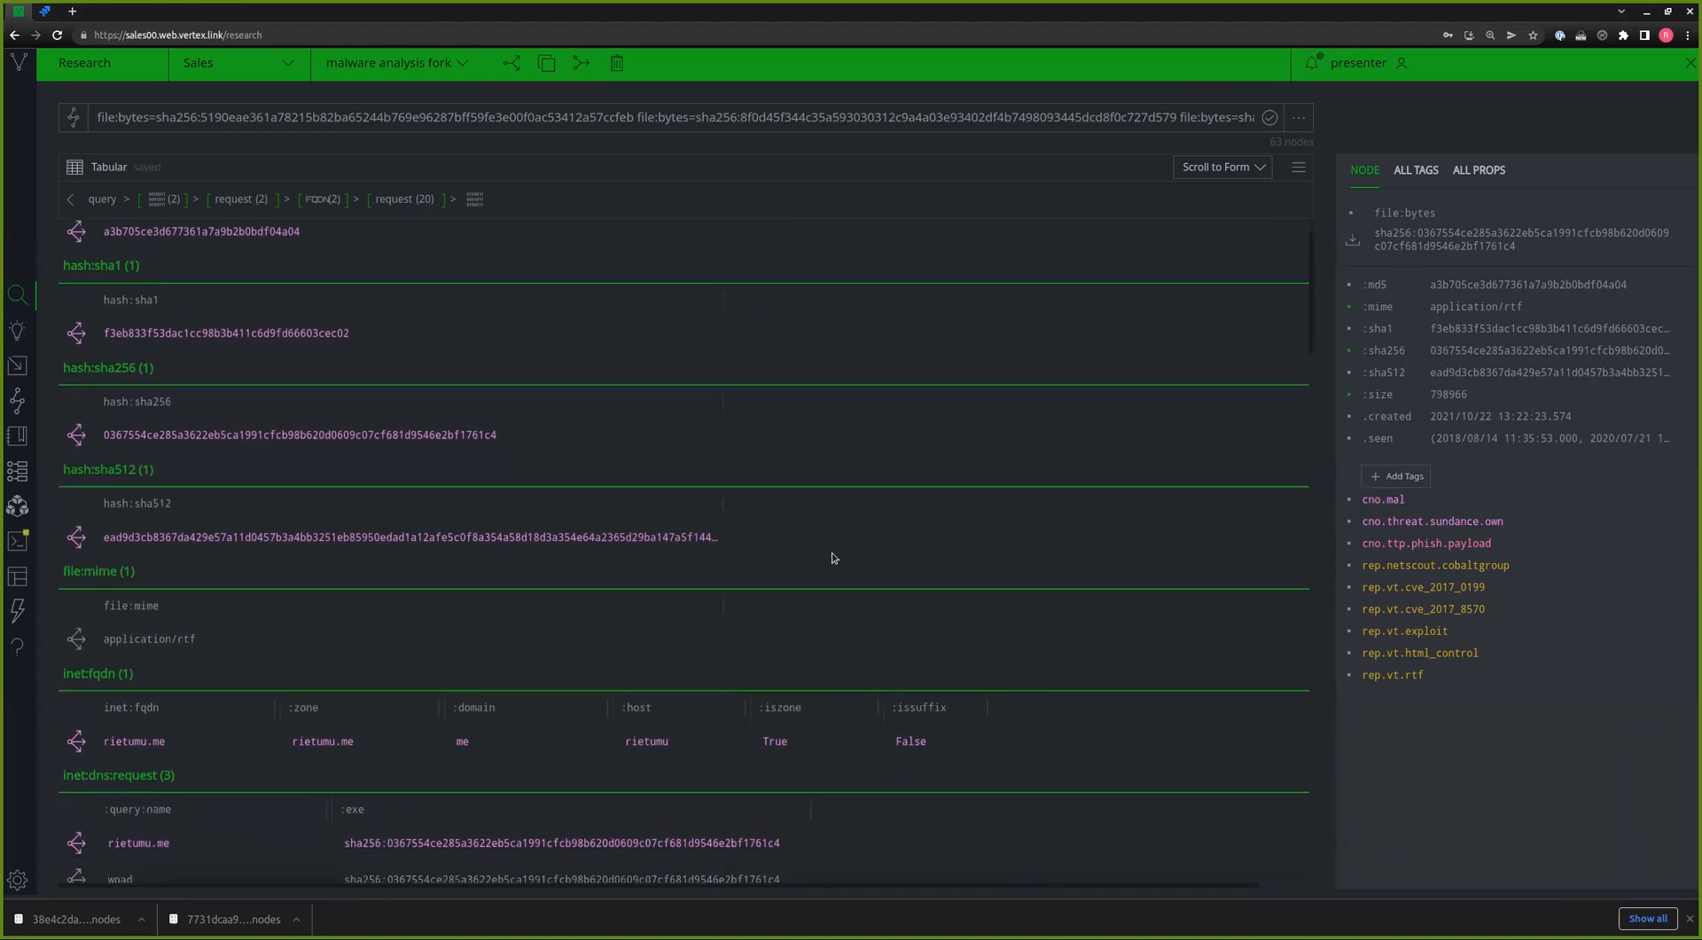
pyautogui.scroll(-3, 831, 553)
pyautogui.scroll(-3, 832, 554)
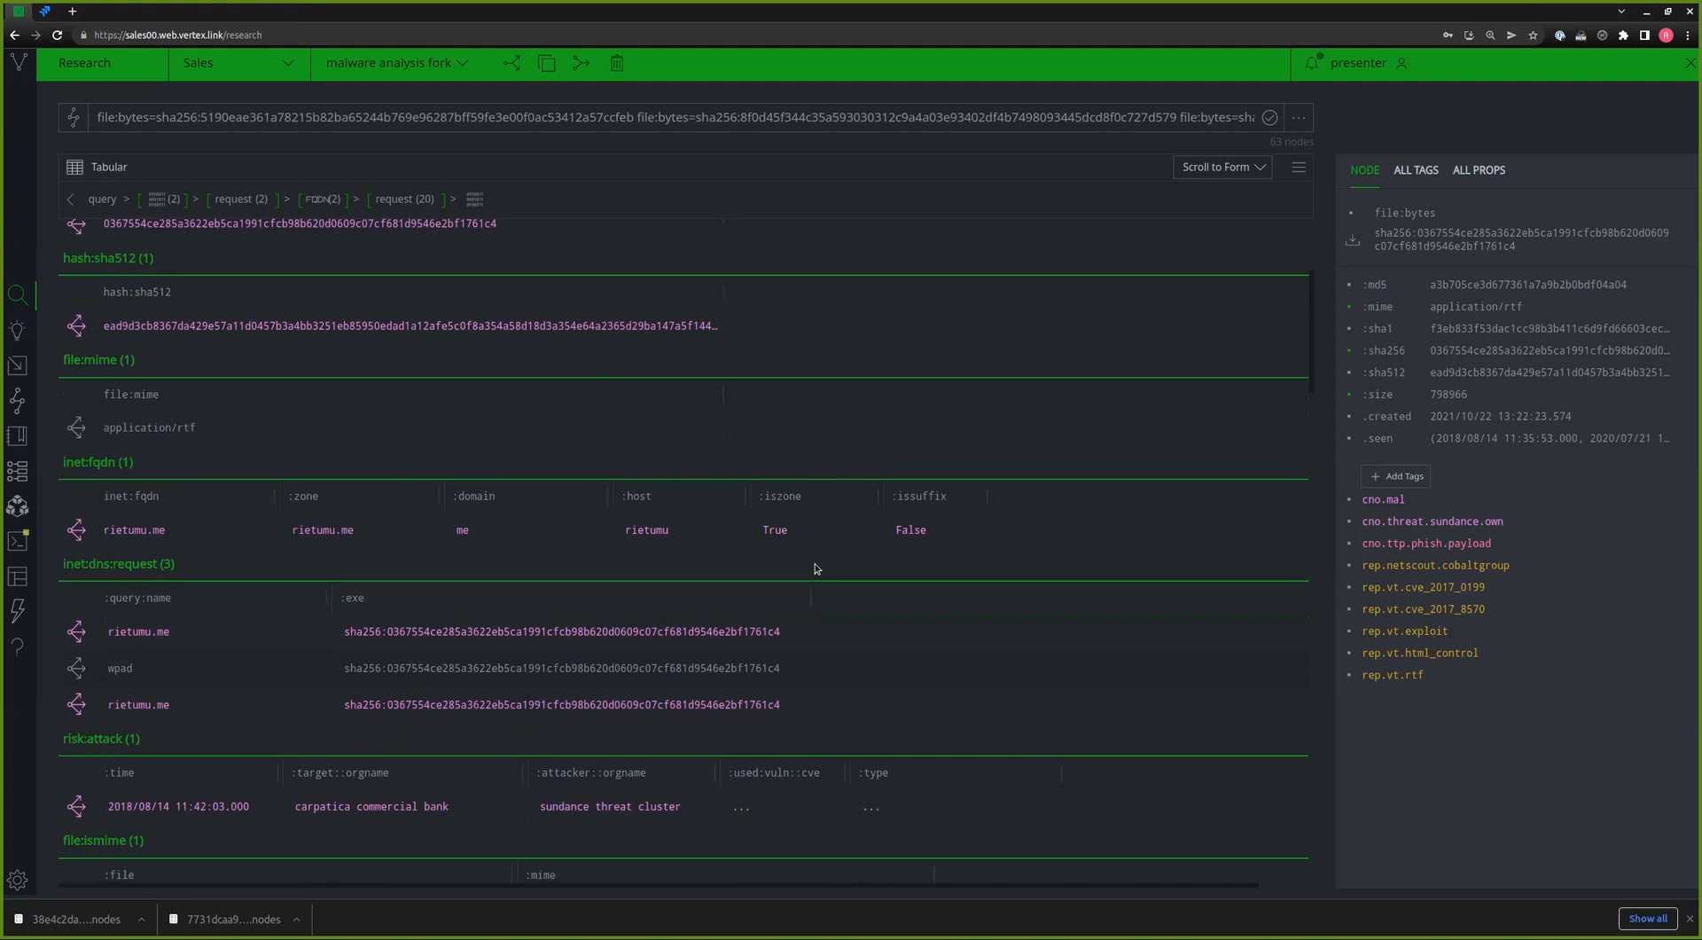
pyautogui.scroll(-7, 914, 518)
pyautogui.scroll(-2, 963, 489)
pyautogui.click(1259, 169)
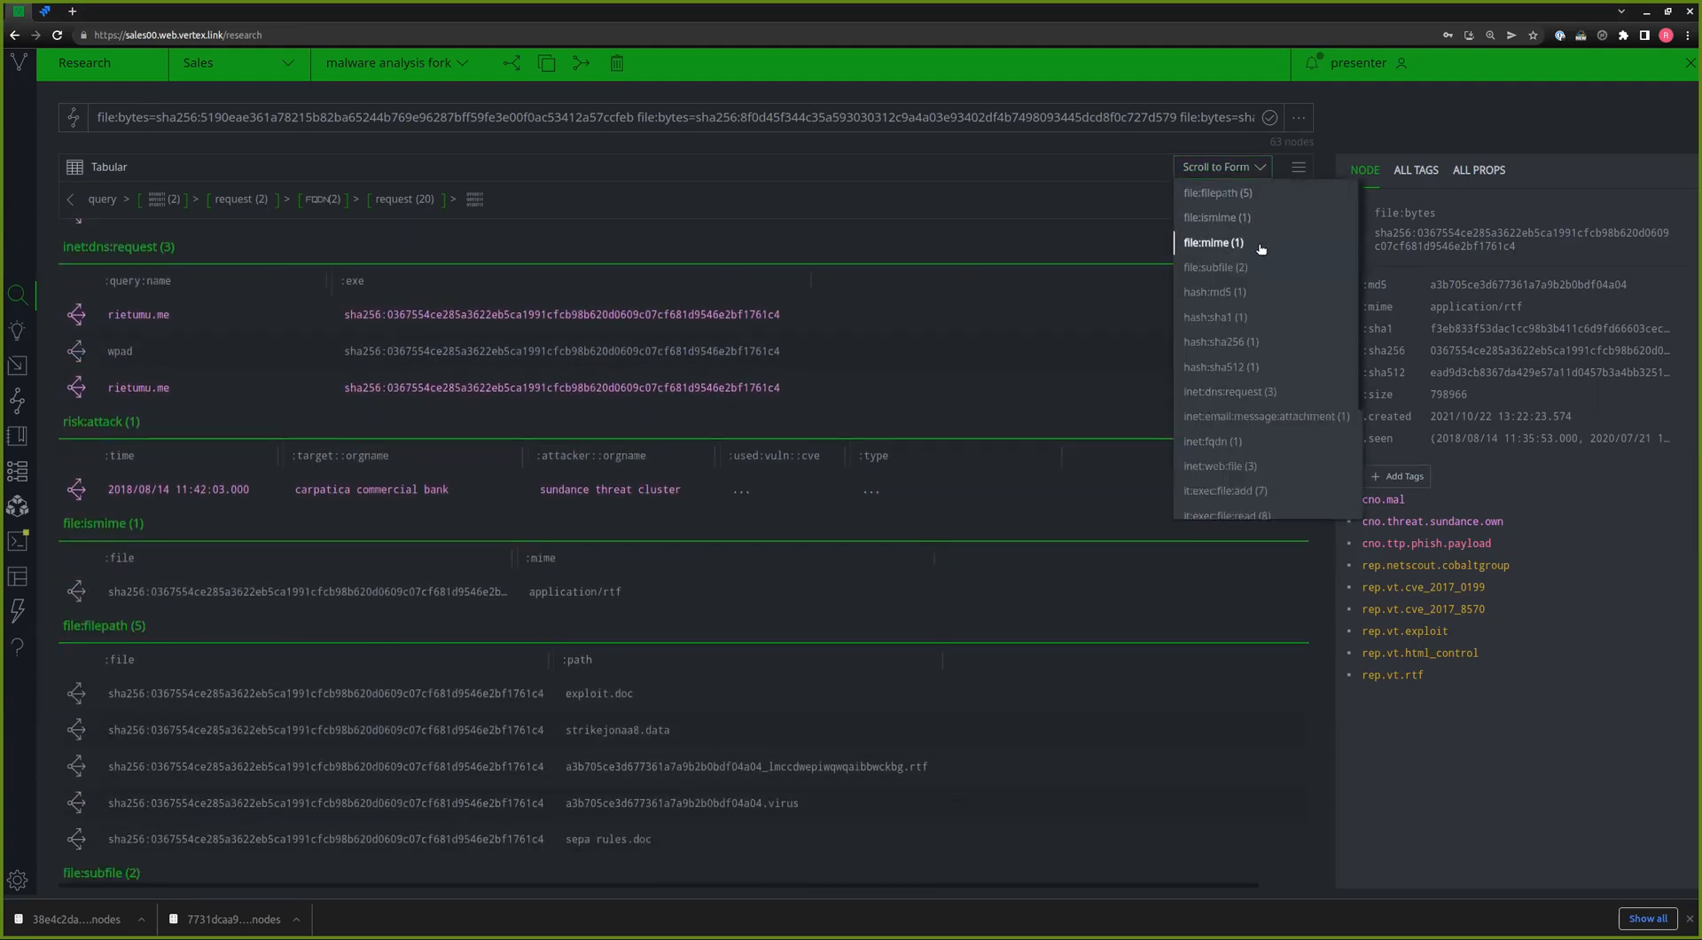
pyautogui.scroll(-3, 1251, 266)
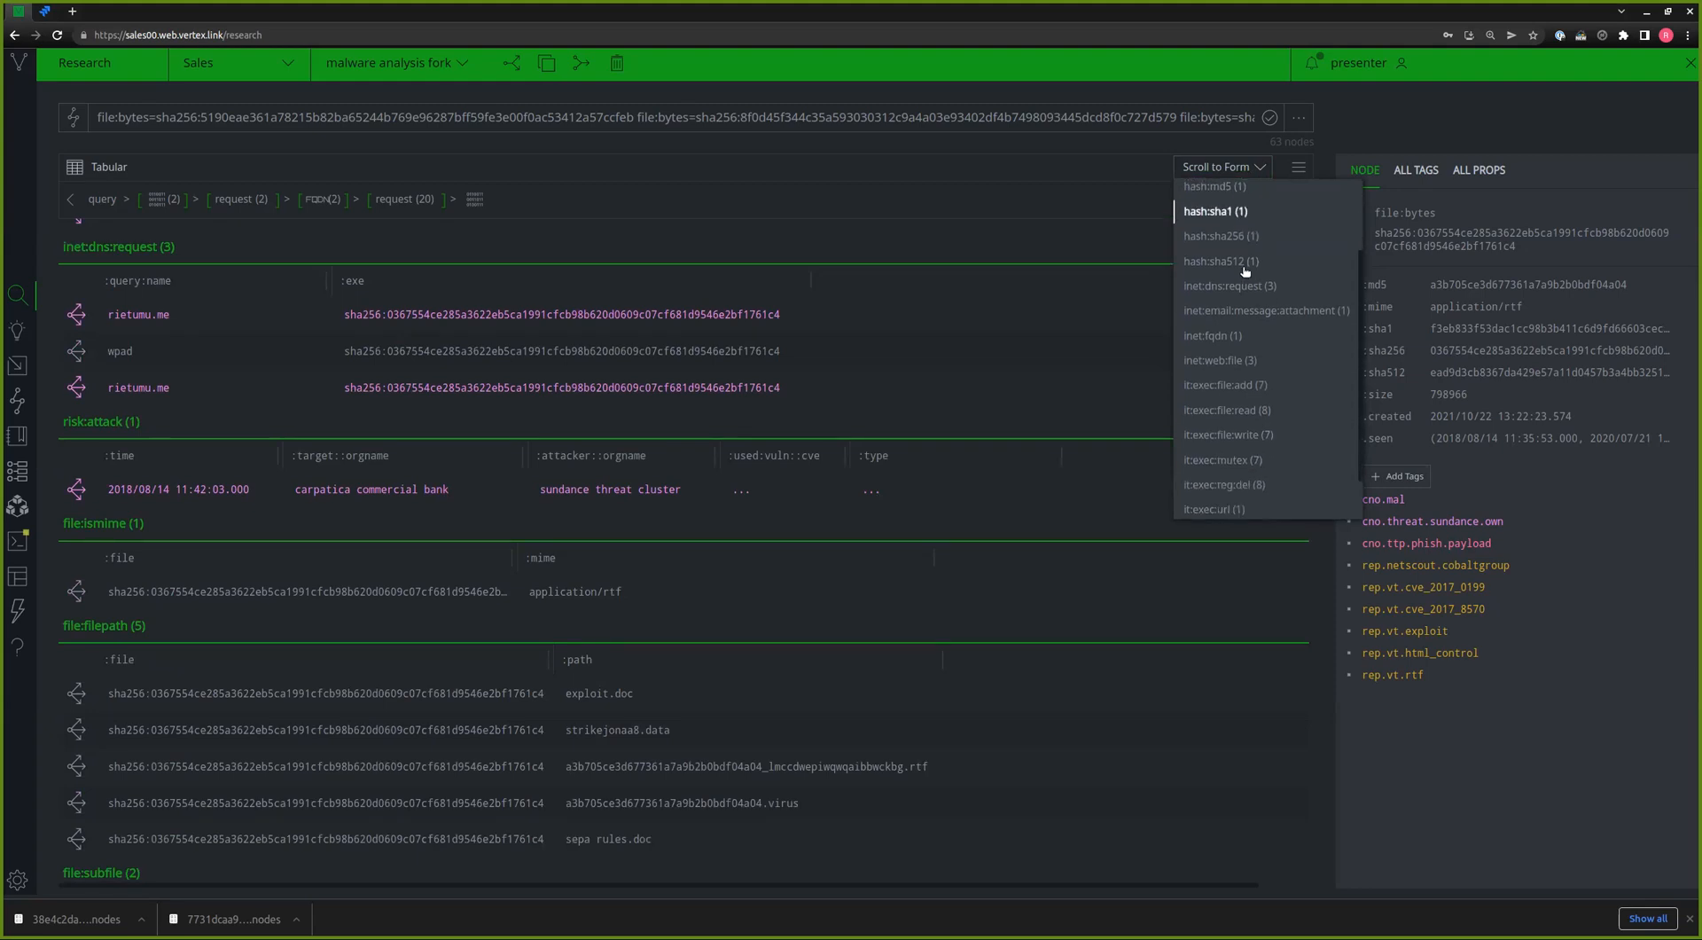
pyautogui.click(1237, 312)
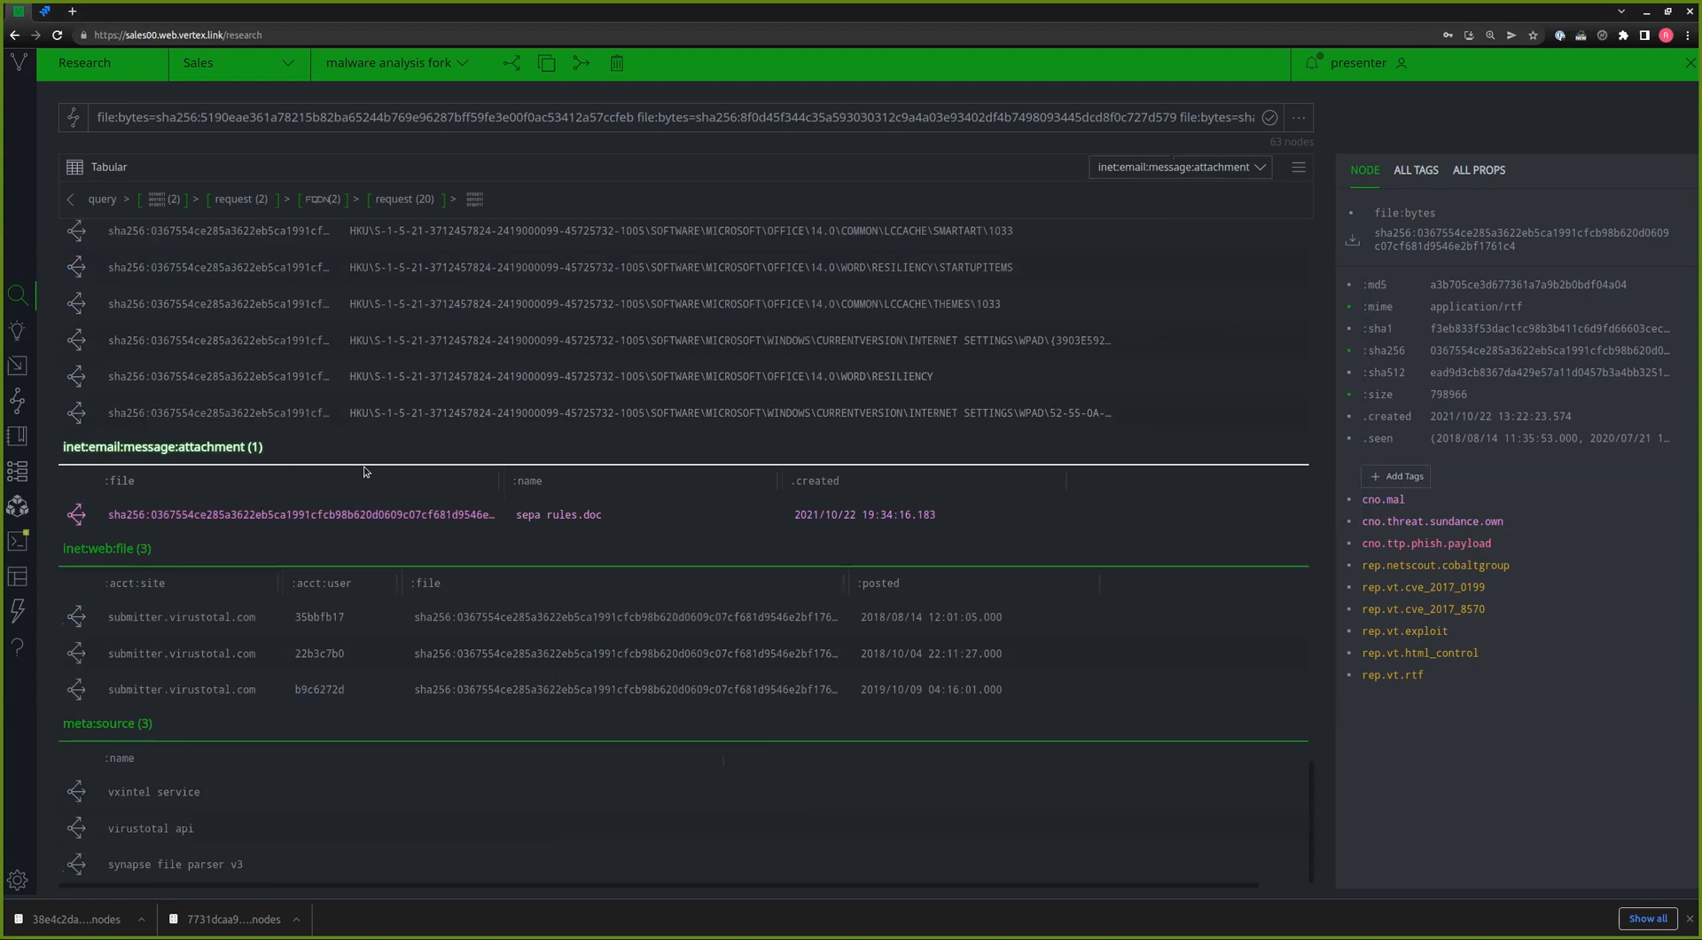
# - Explore from the sepa rules.doc attachment and inspect the inet:email:message node it belongs to
pyautogui.click(369, 515)
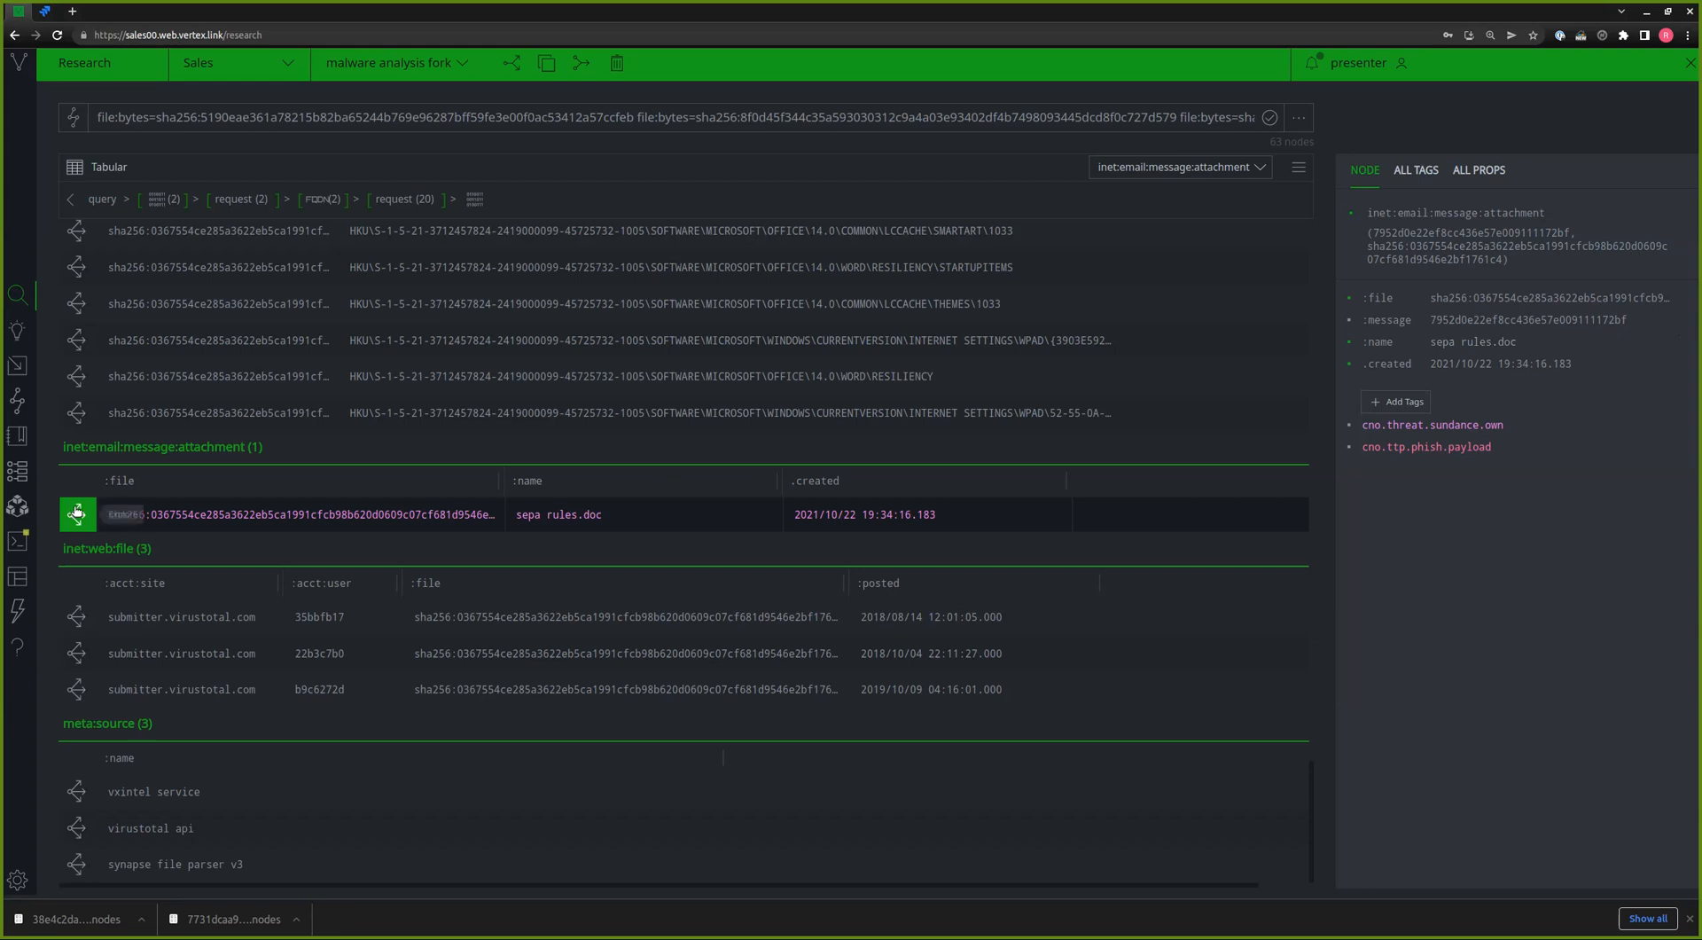
pyautogui.click(77, 514)
pyautogui.click(368, 302)
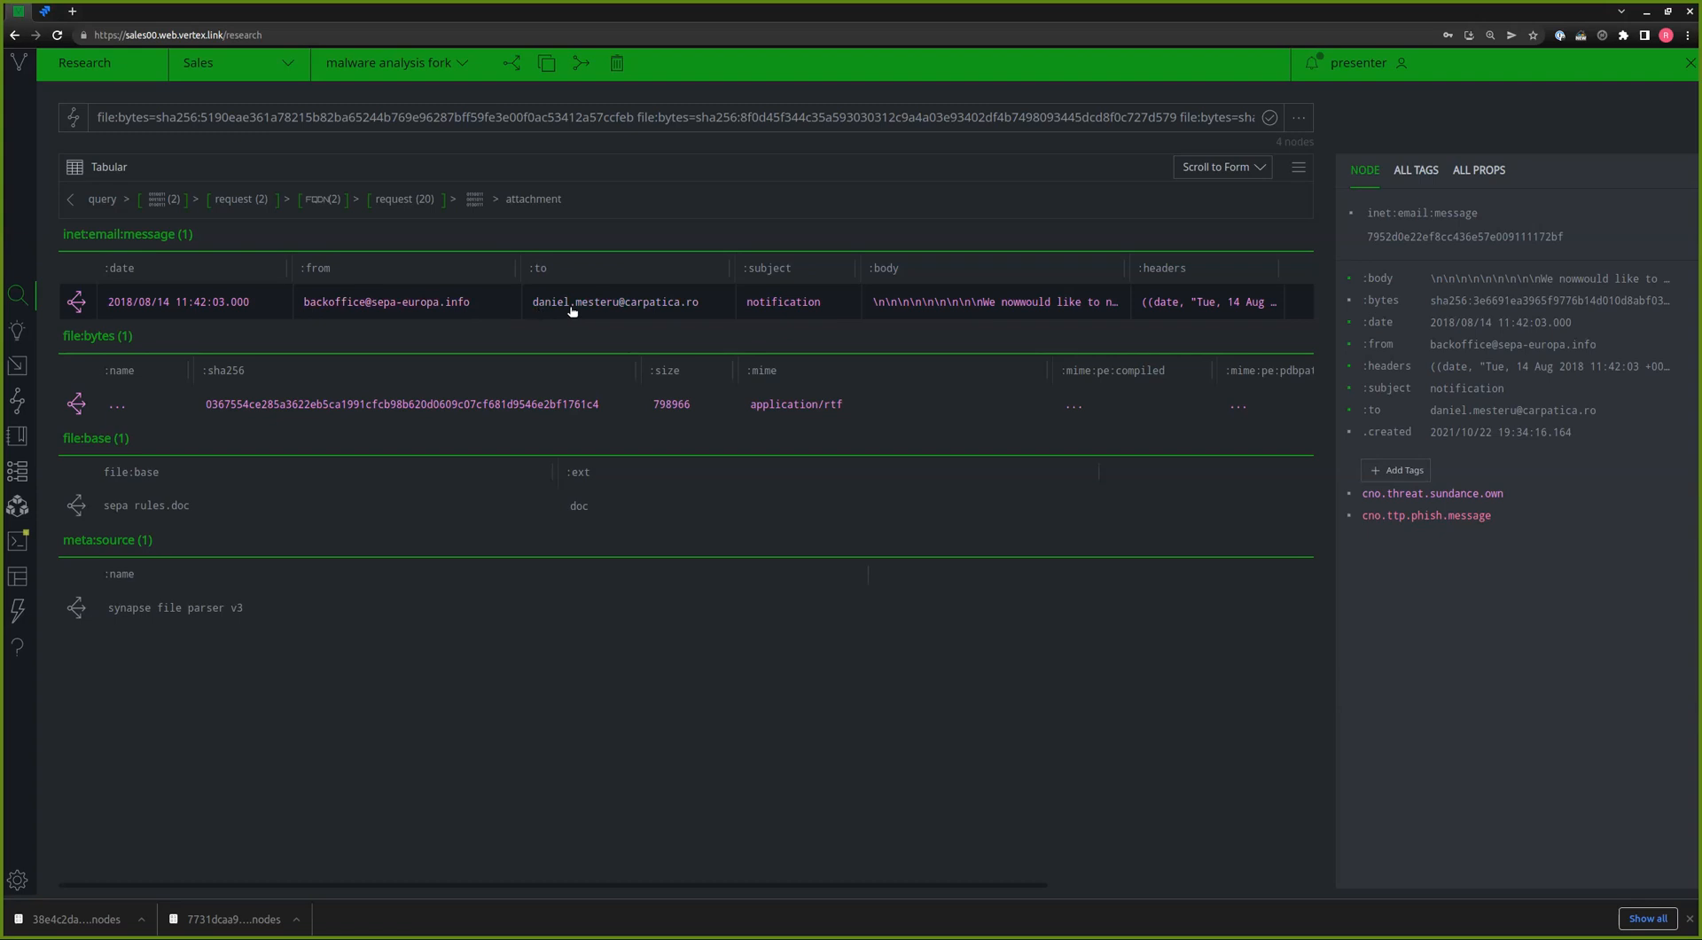
# - Explore from the phishing inet:email:message node and review the tags and definitions on the recipient and sender inet:email nodes
pyautogui.click(77, 303)
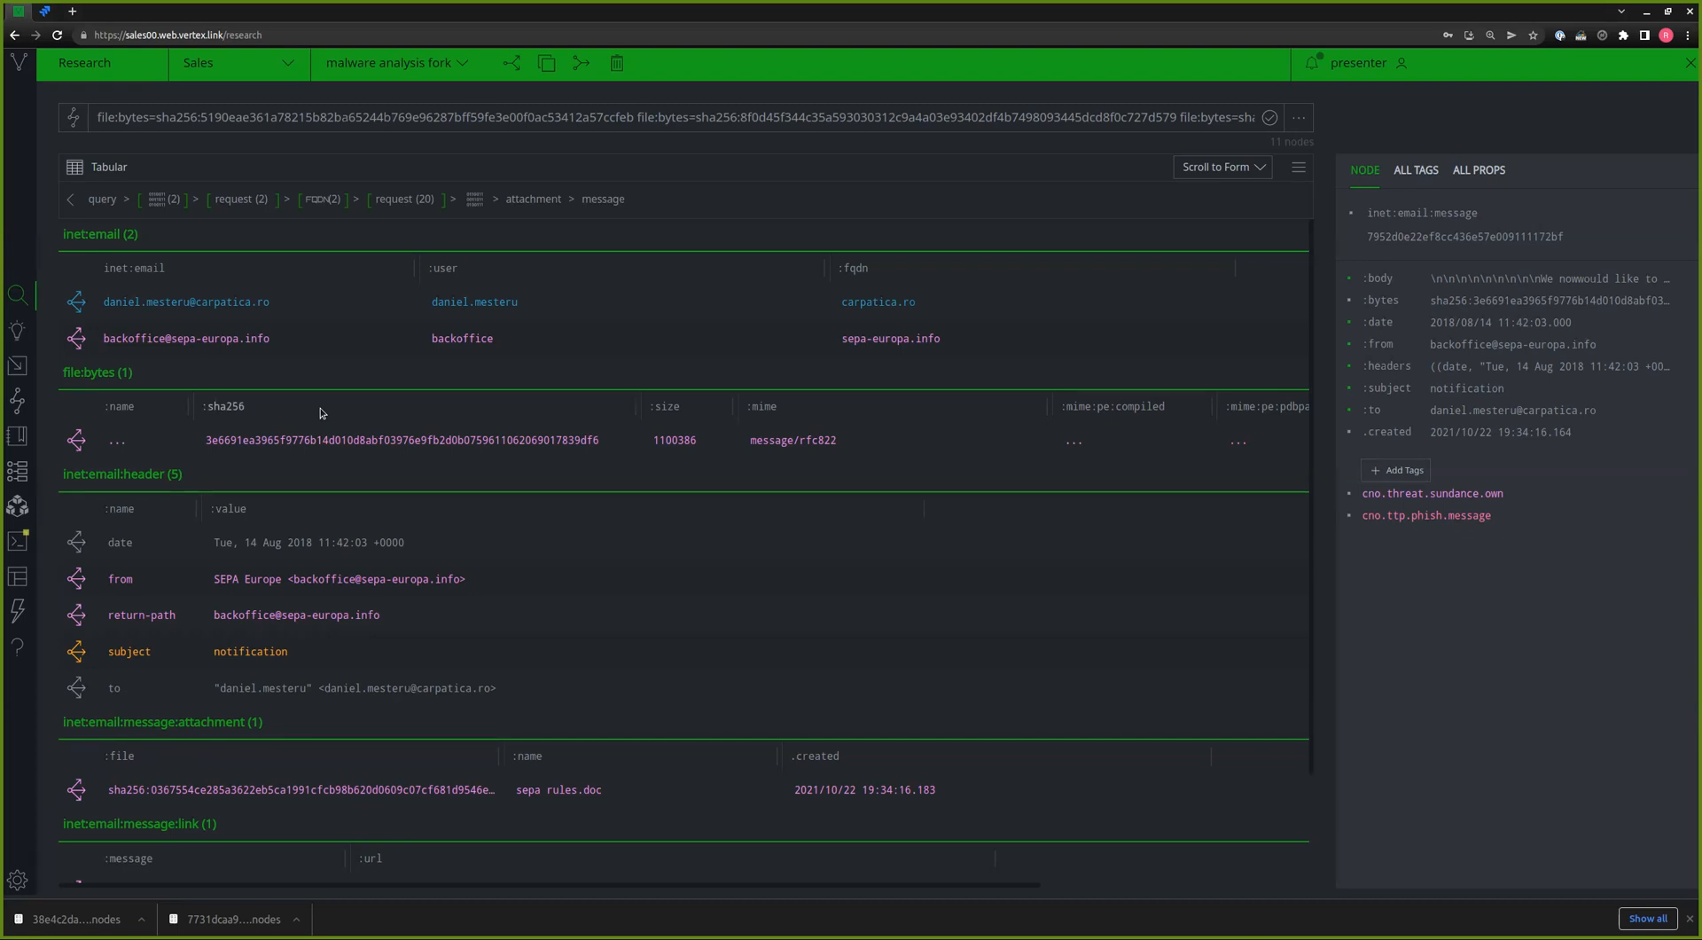
pyautogui.click(512, 318)
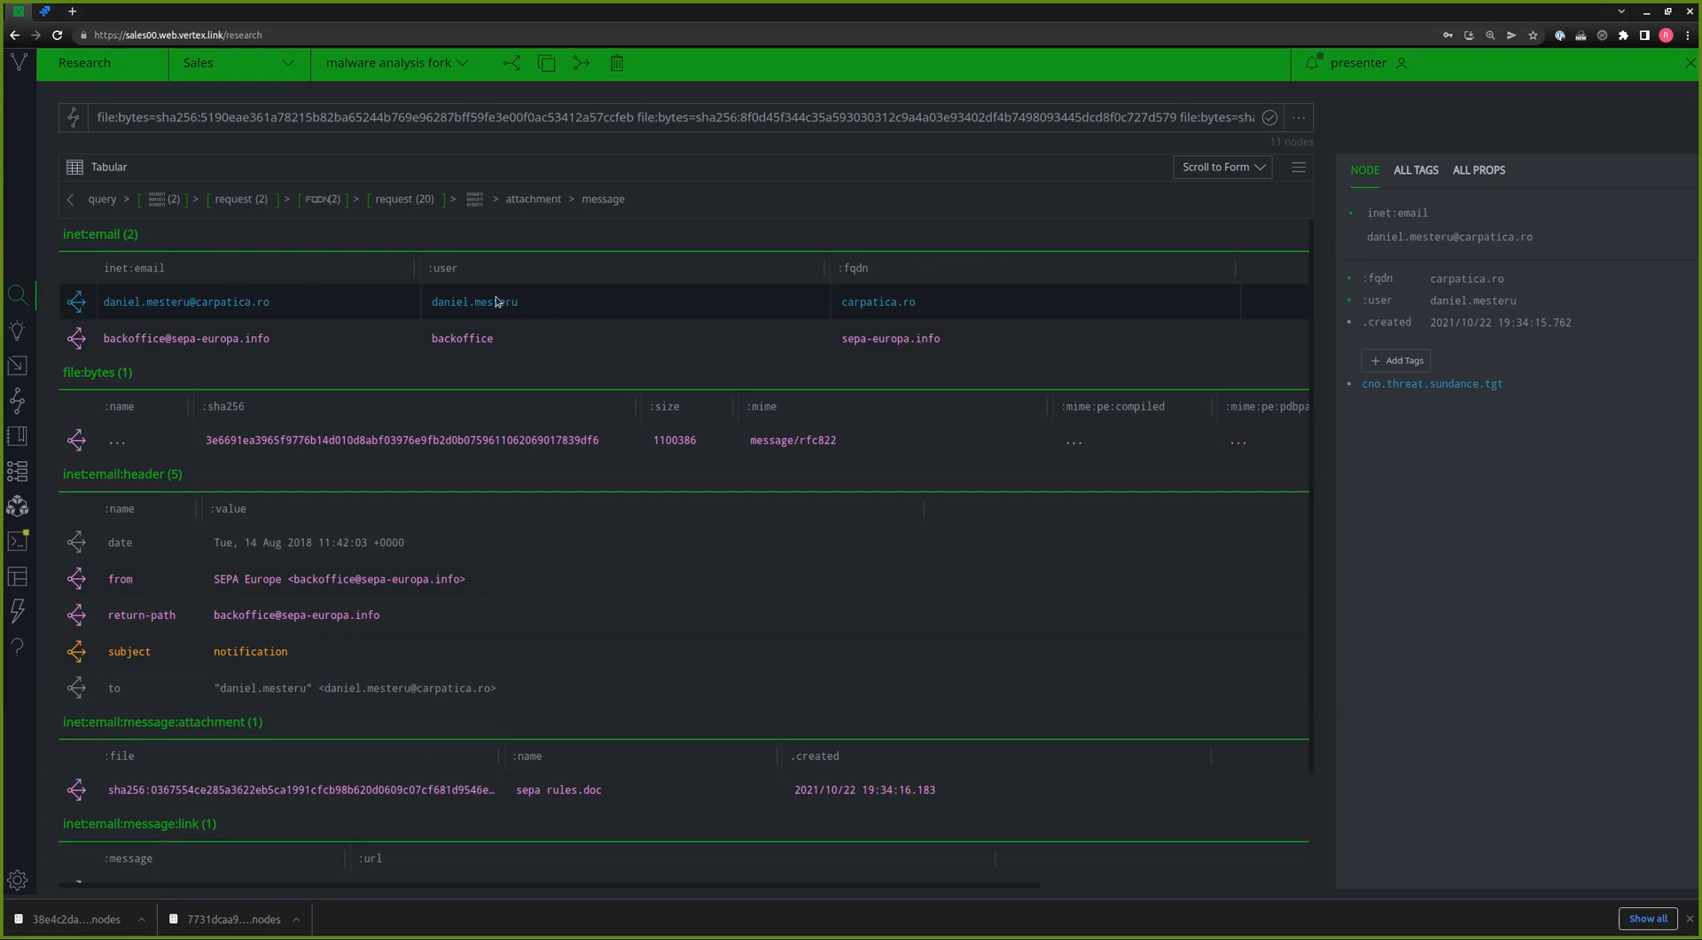
pyautogui.click(501, 344)
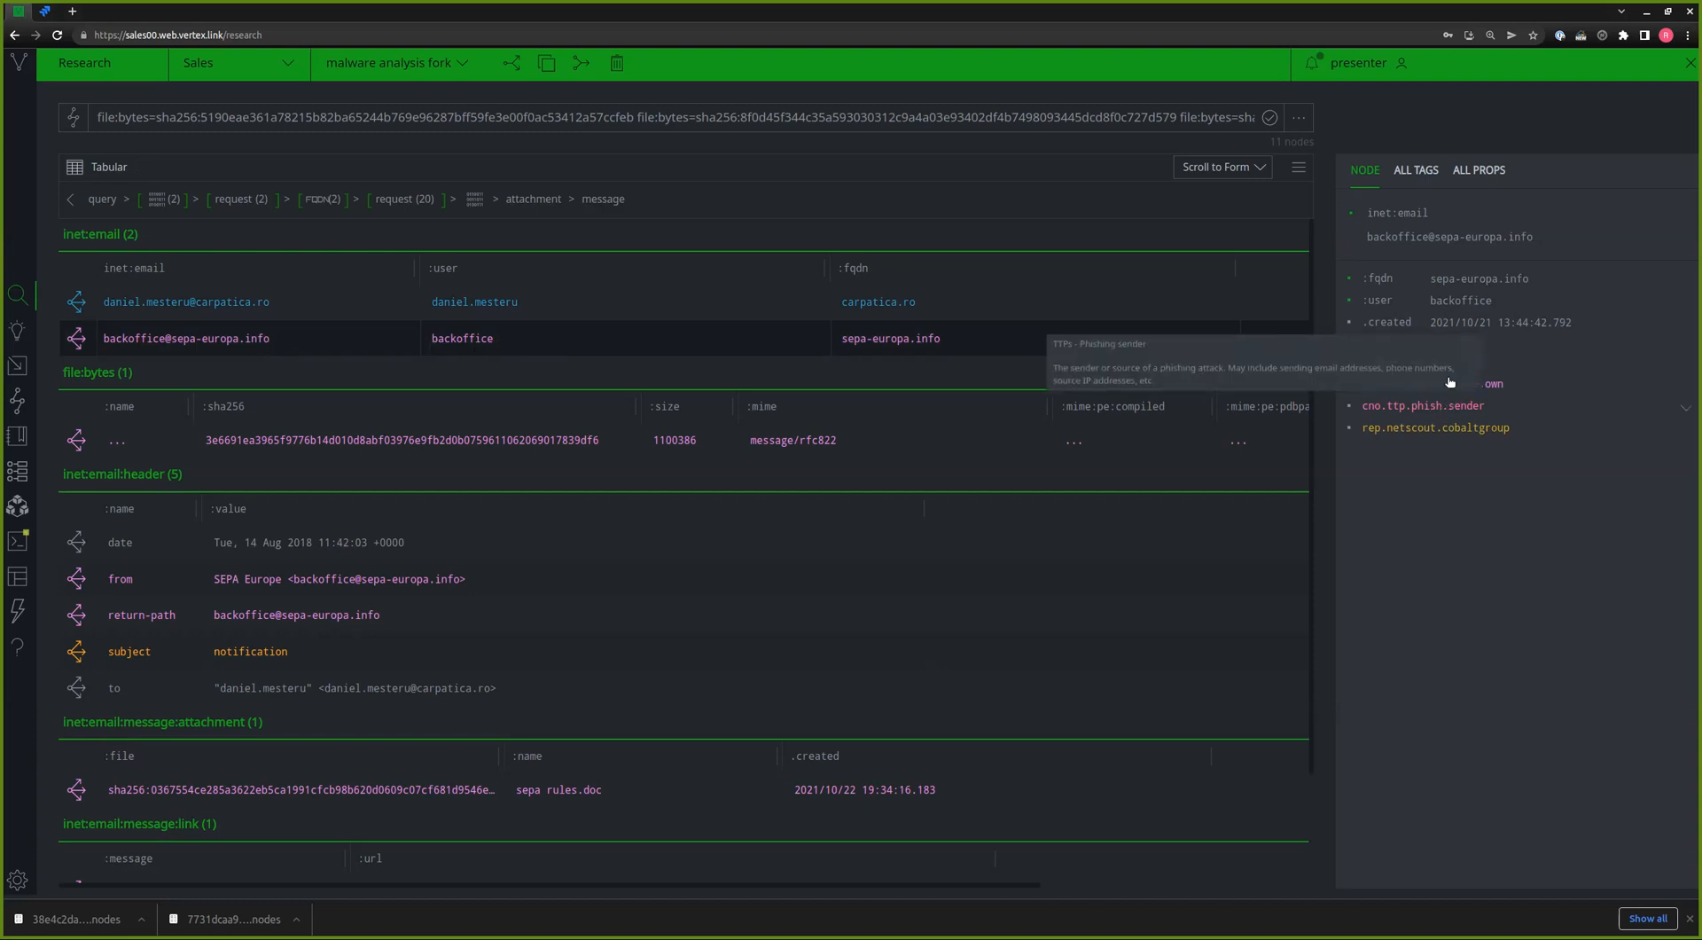
pyautogui.moveTo(1465, 387)
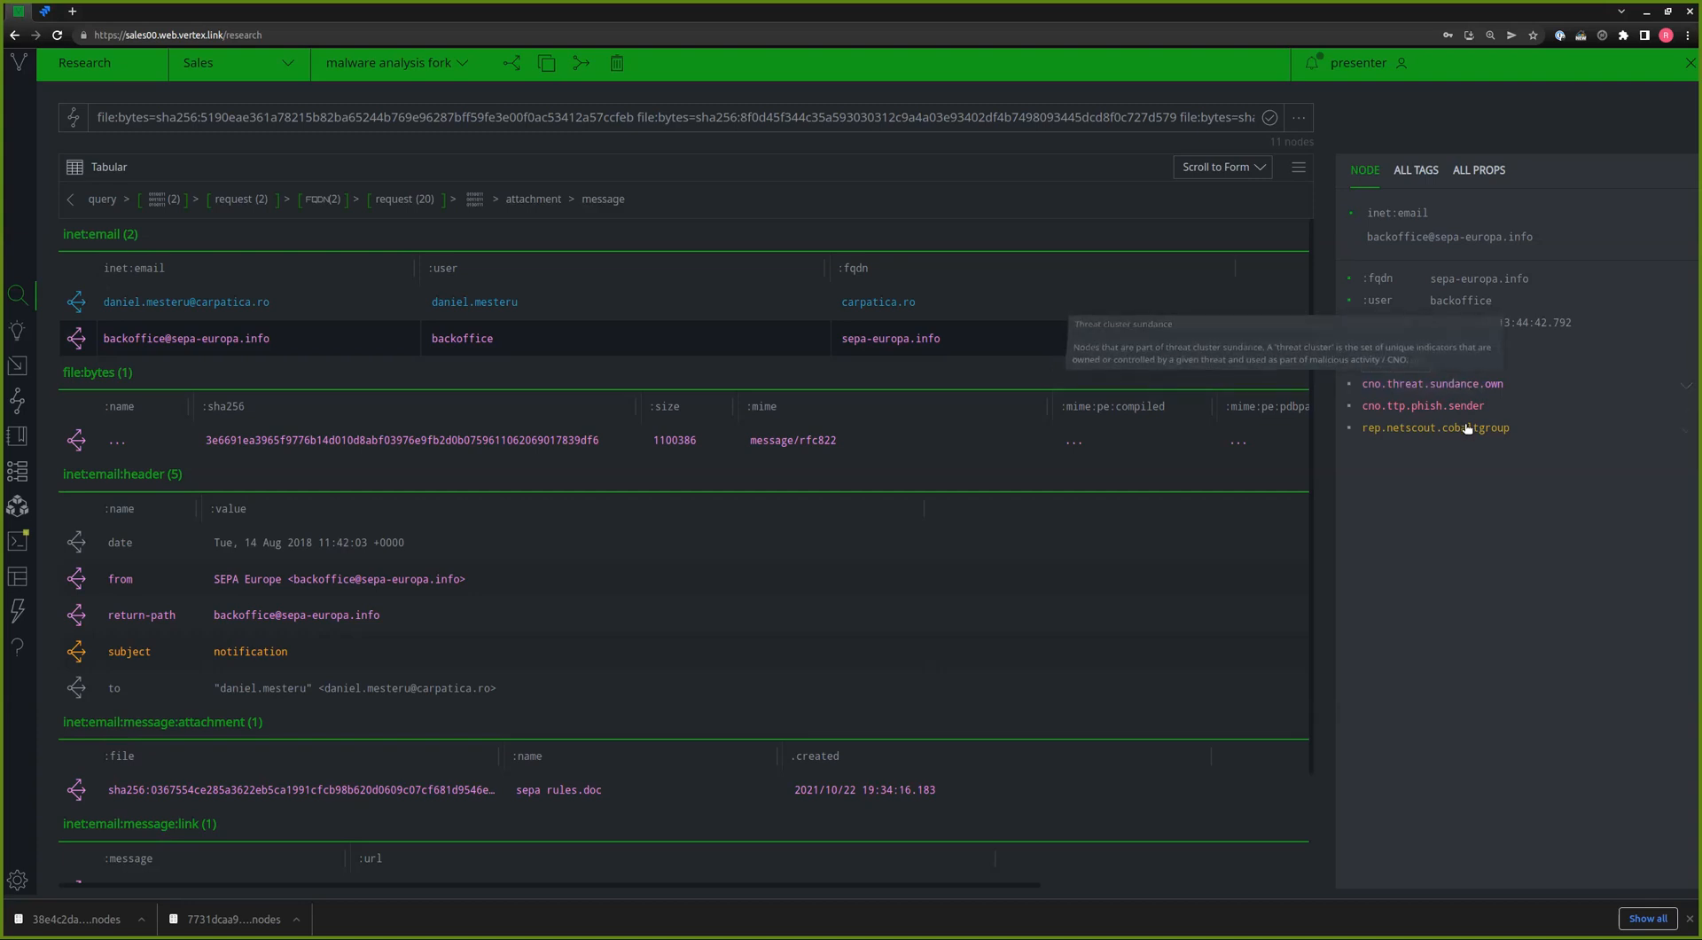
pyautogui.moveTo(1465, 430)
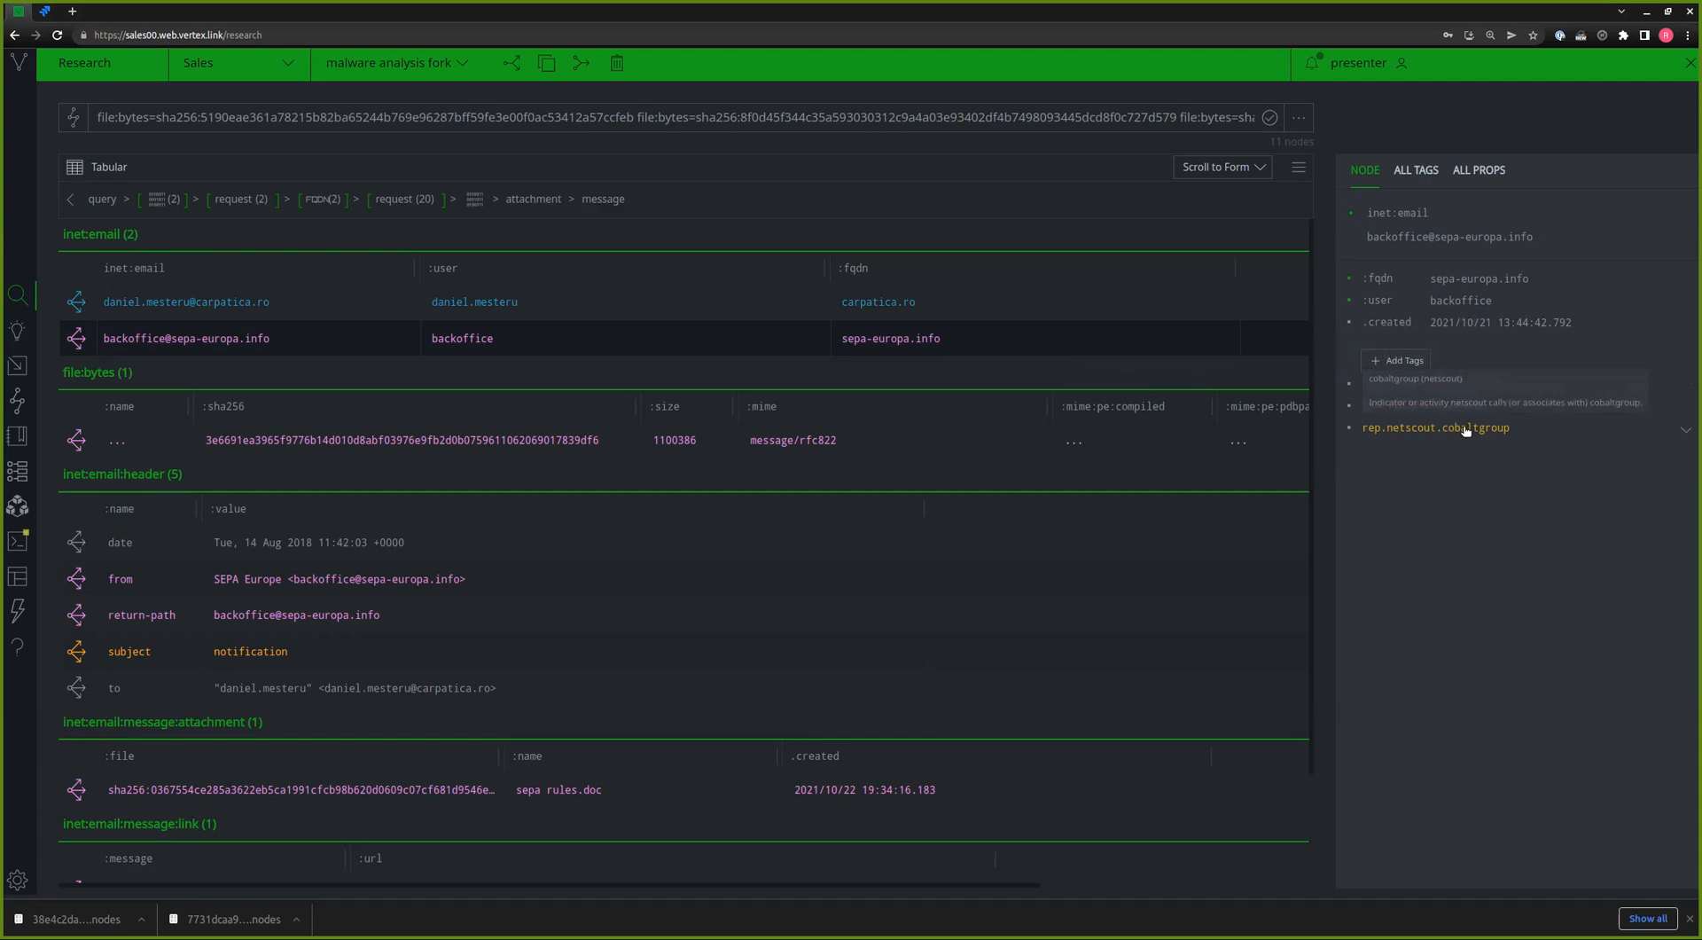
# - Inspect the message's subject and return-path headers and its sepa rules.doc attachment node
pyautogui.scroll(-1, 570, 579)
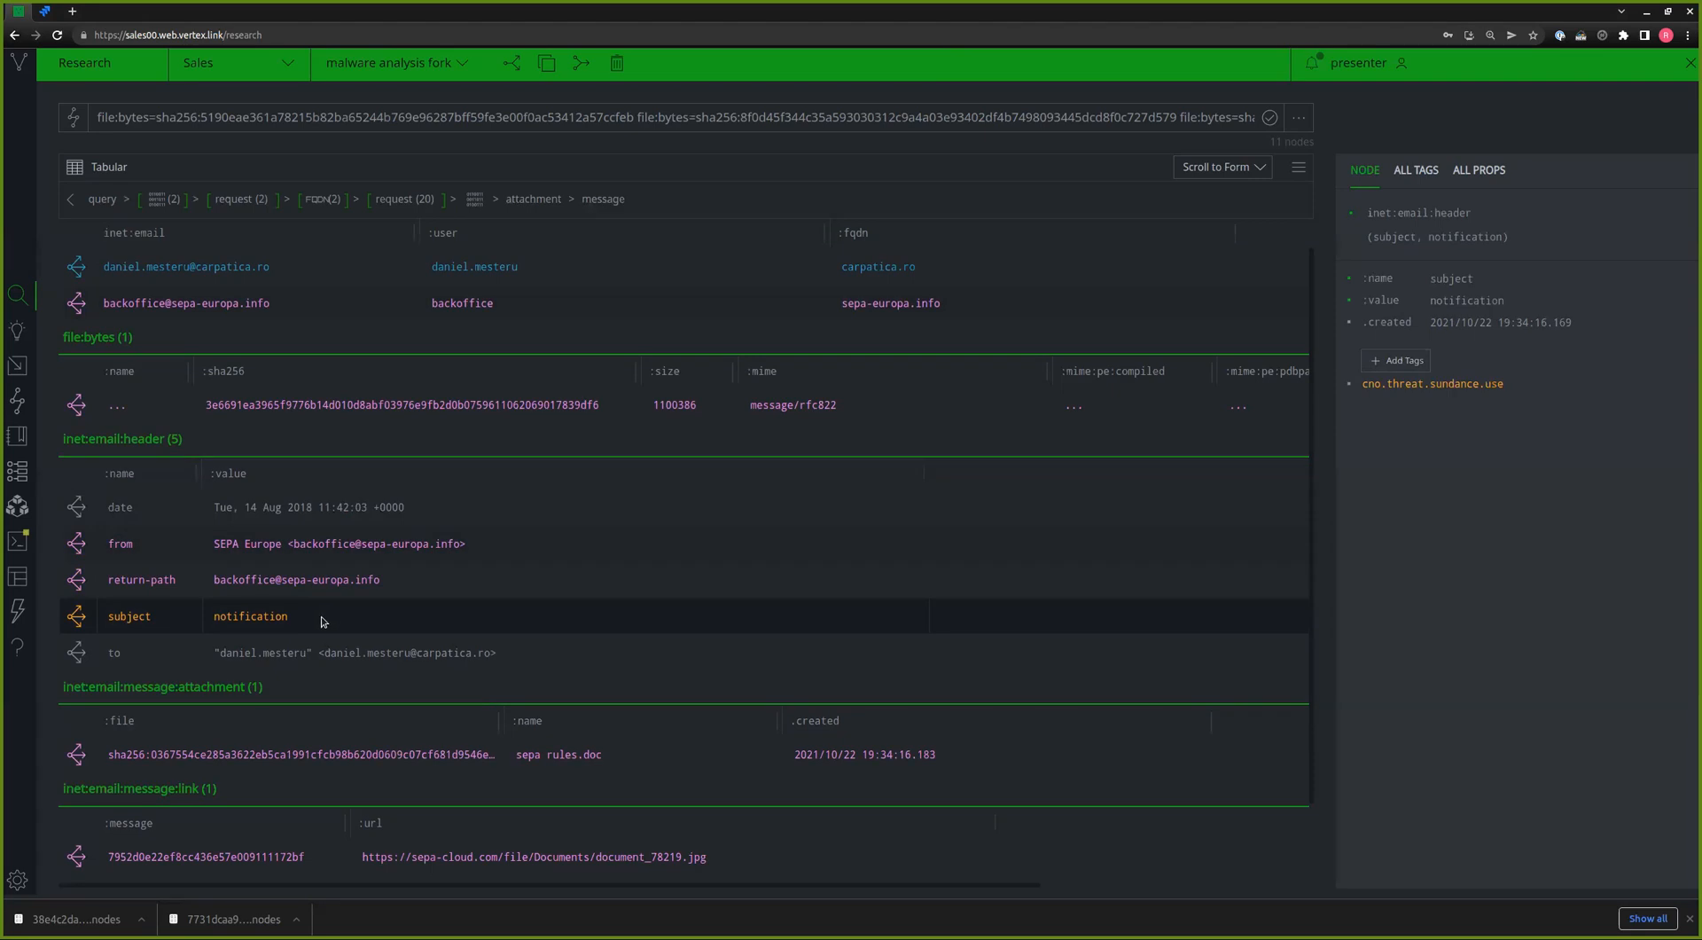
pyautogui.scroll(-1, 382, 585)
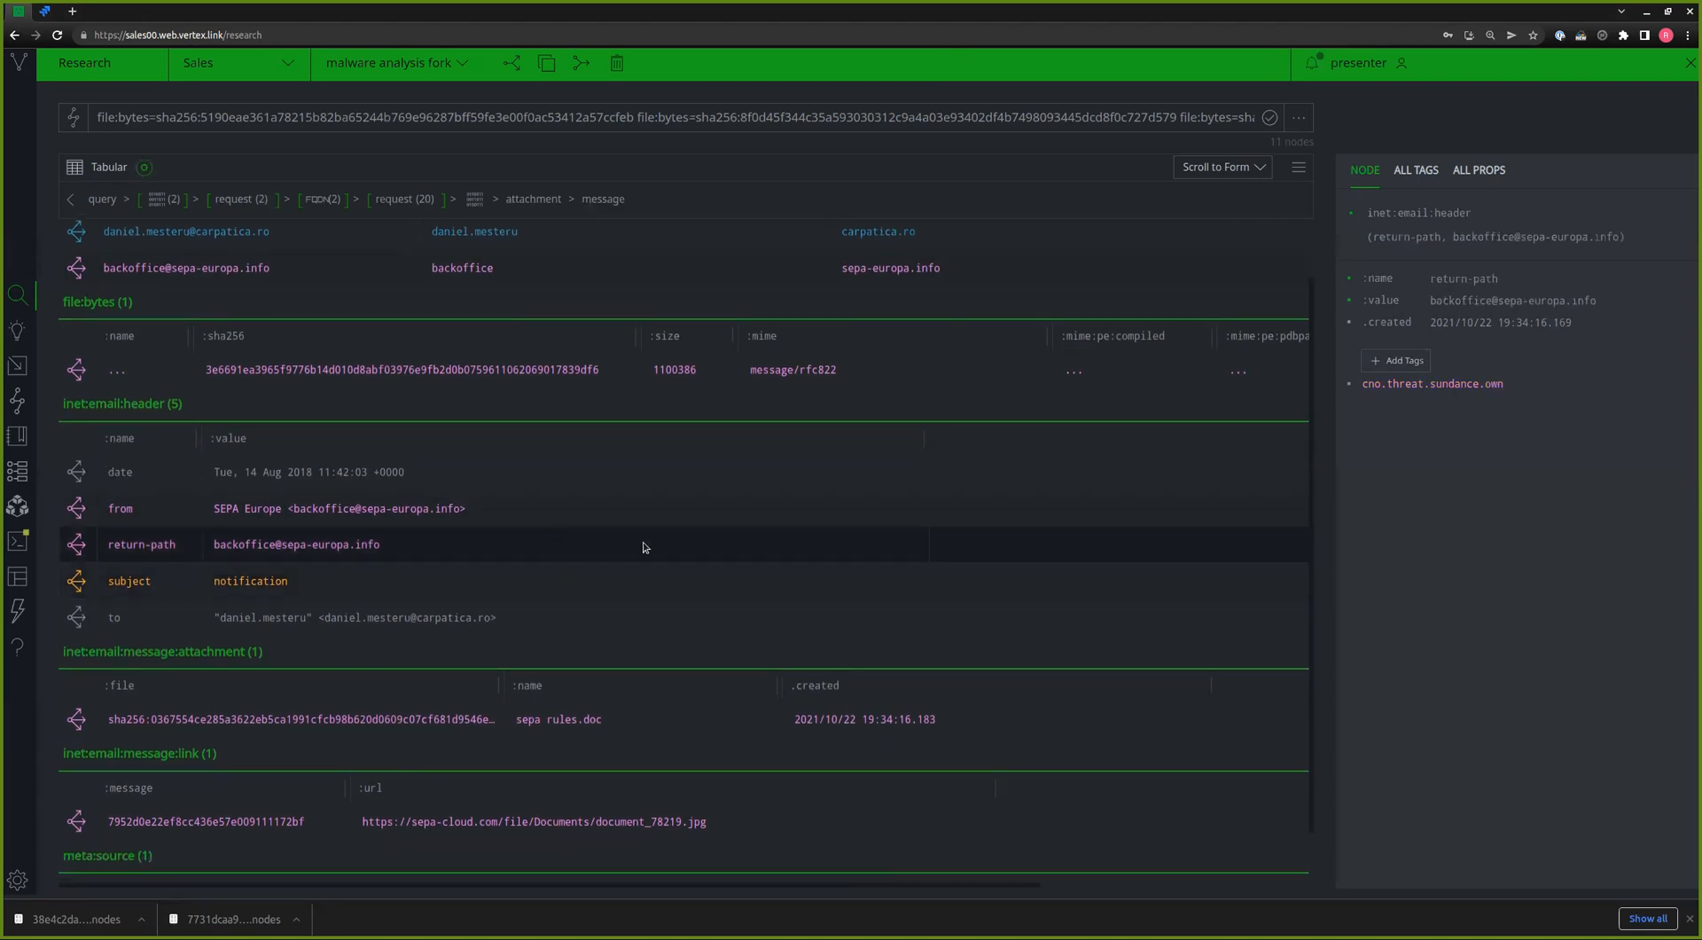
pyautogui.scroll(-1, 644, 543)
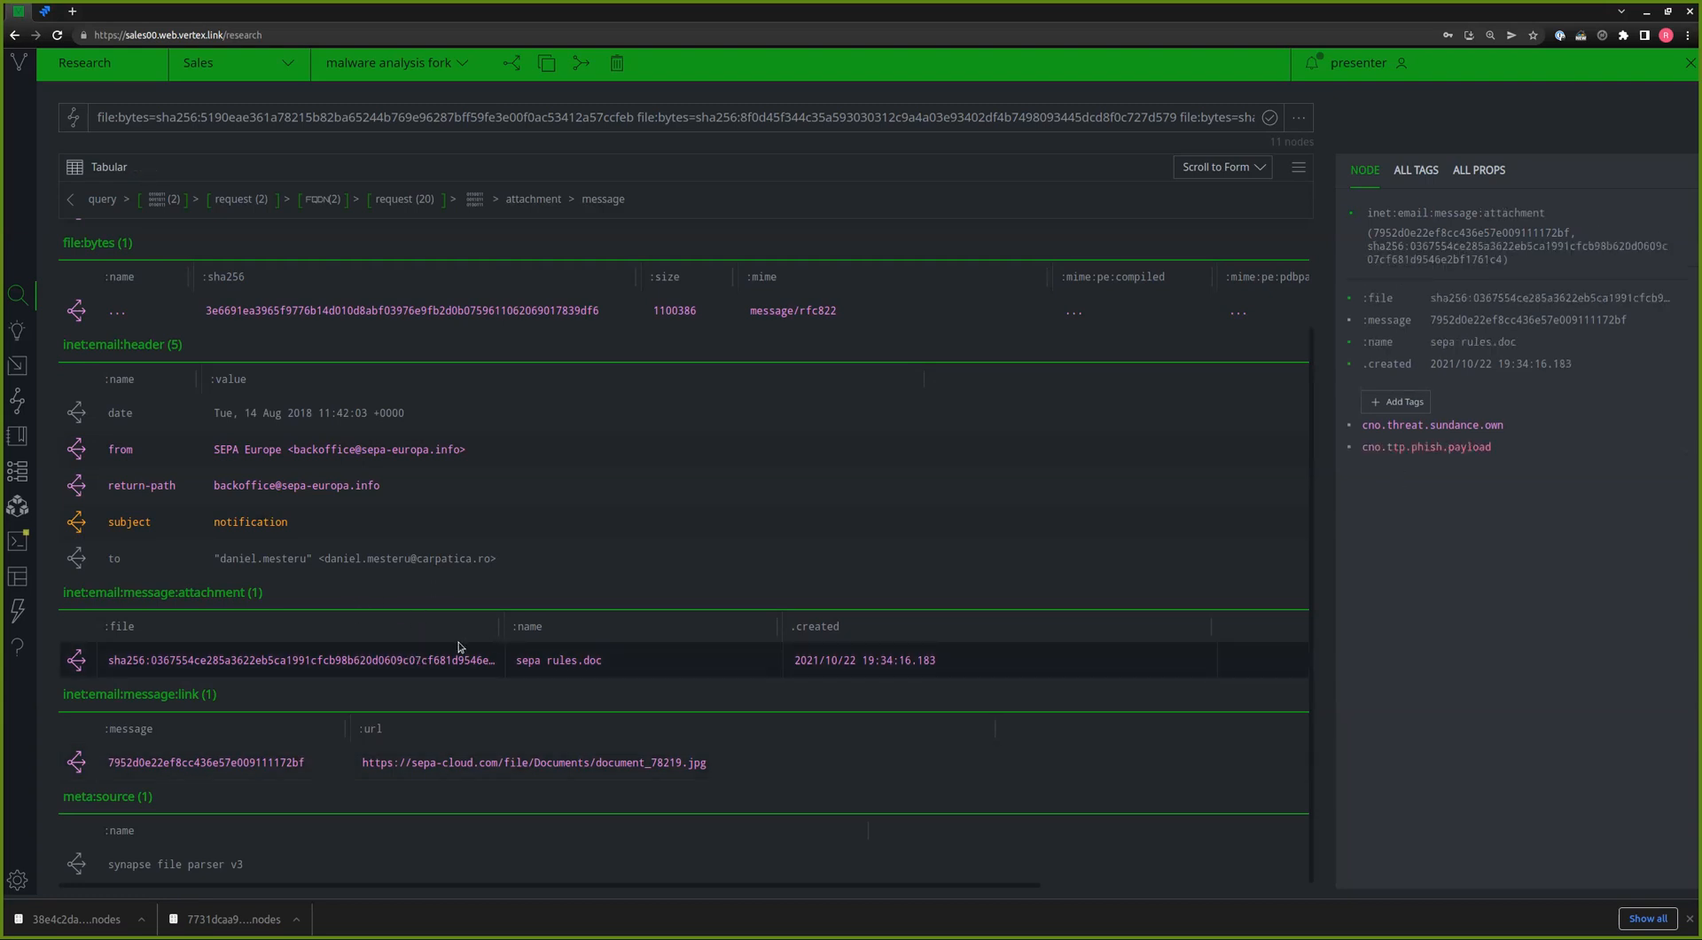
# - Explore from the sepa rules.doc attachment through its application/rtf file and inspect the file's rietumu.me DNS request
pyautogui.click(65, 665)
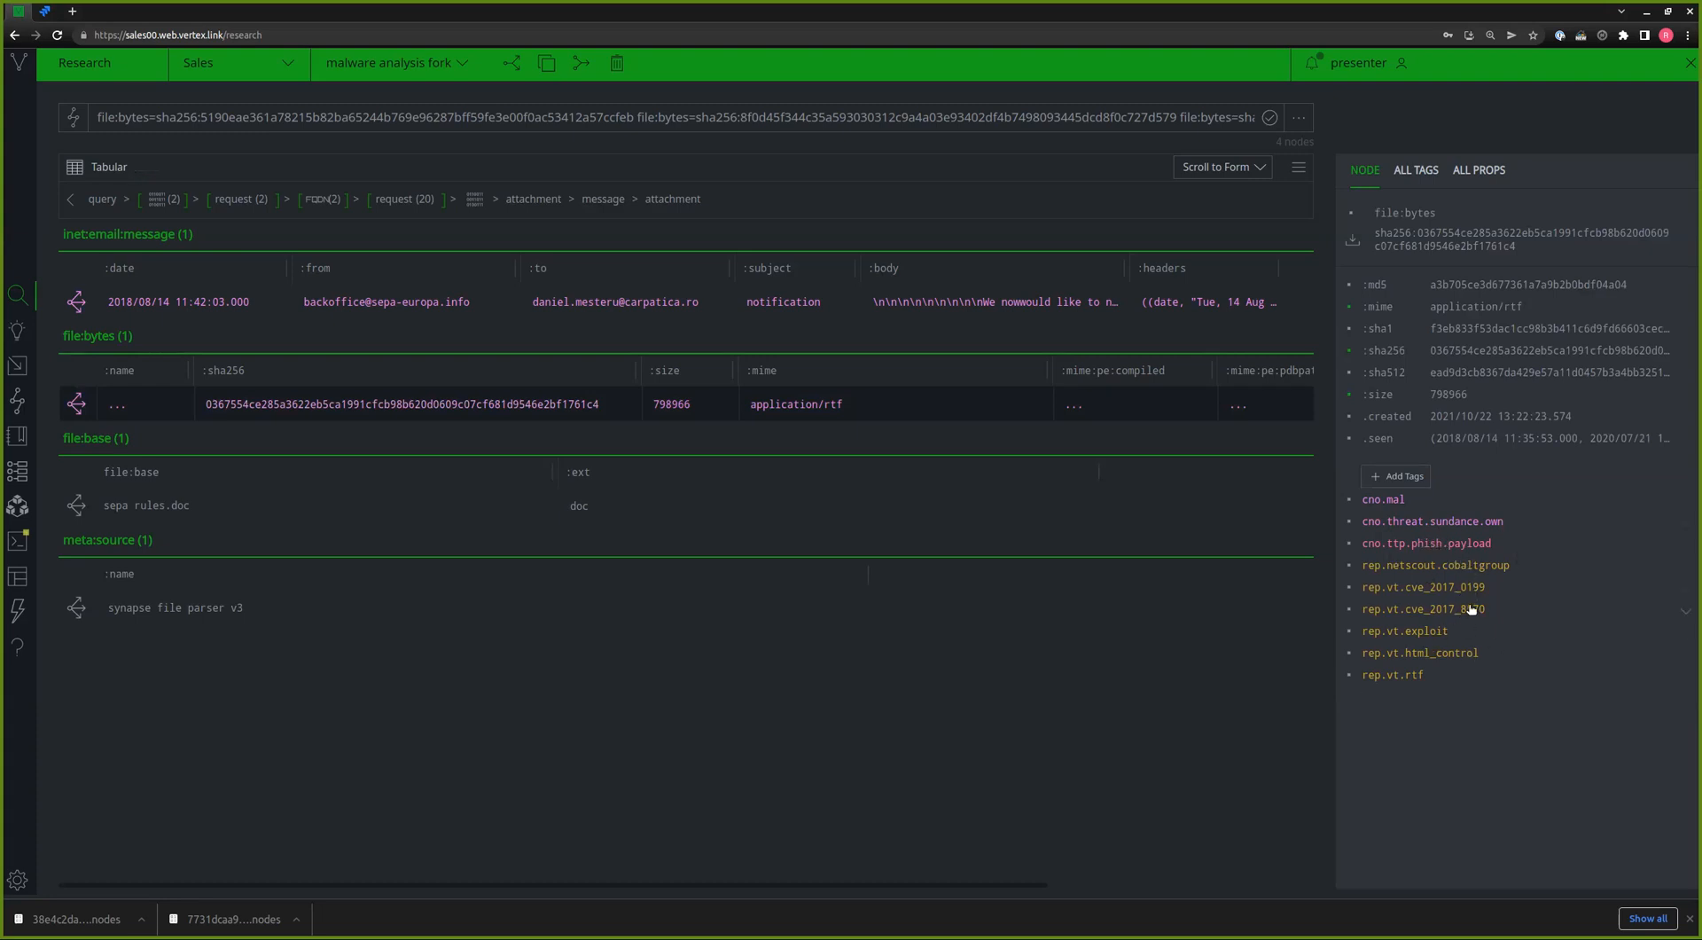
pyautogui.click(76, 403)
pyautogui.scroll(-3, 409, 670)
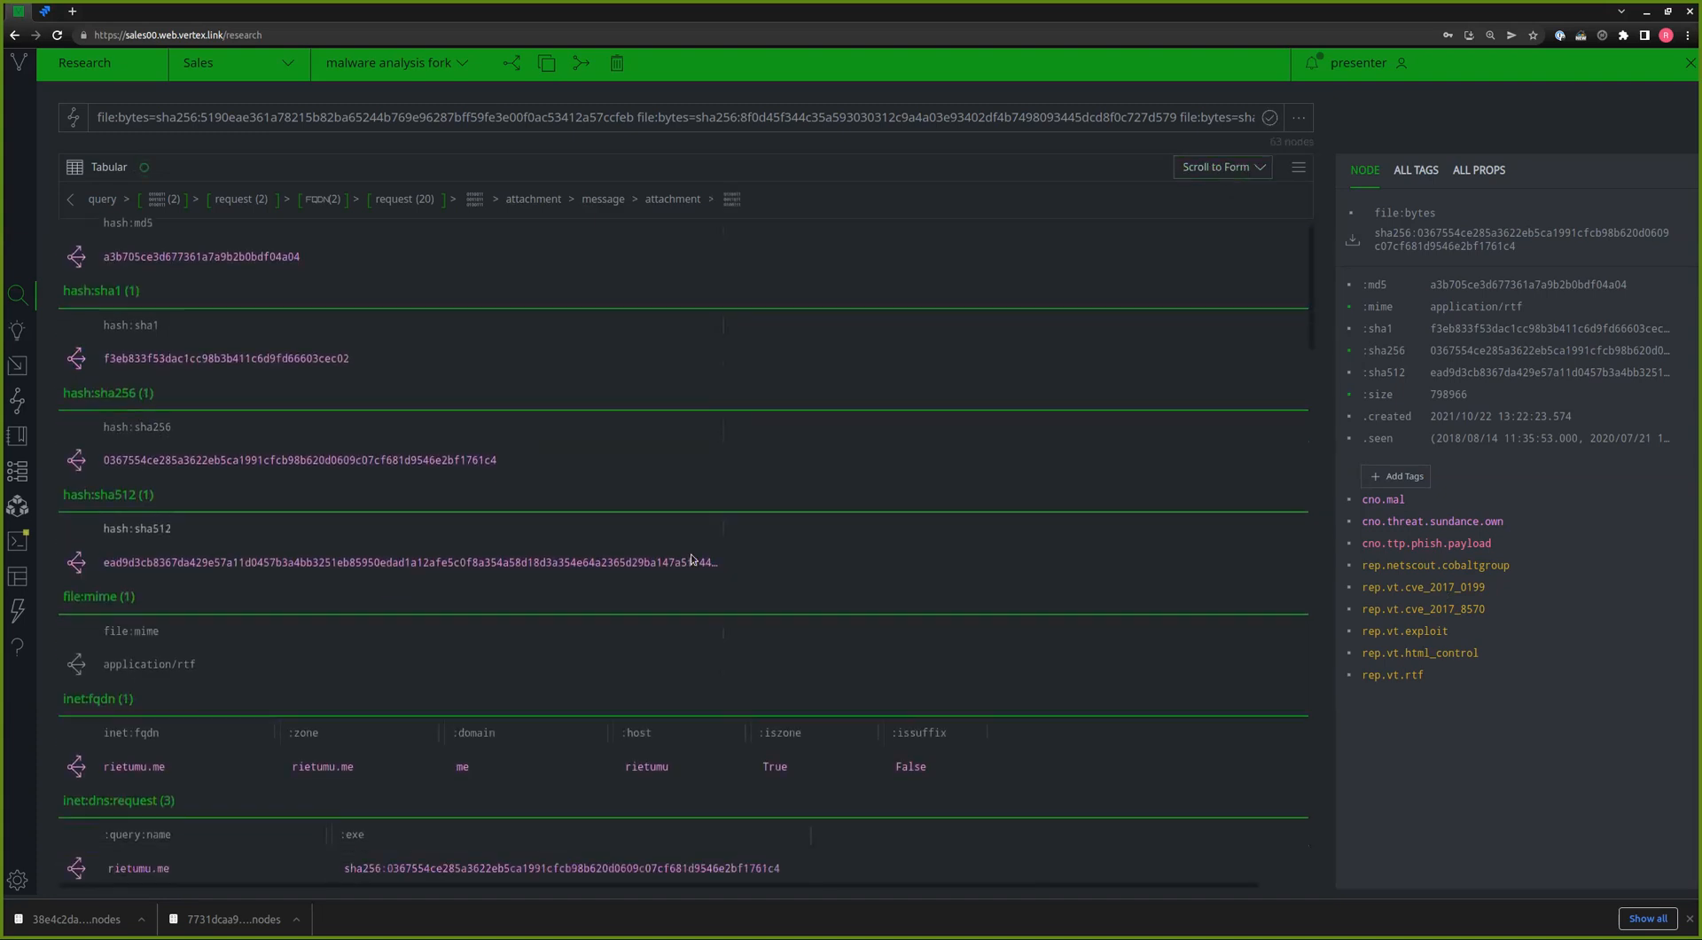
pyautogui.scroll(-1, 409, 669)
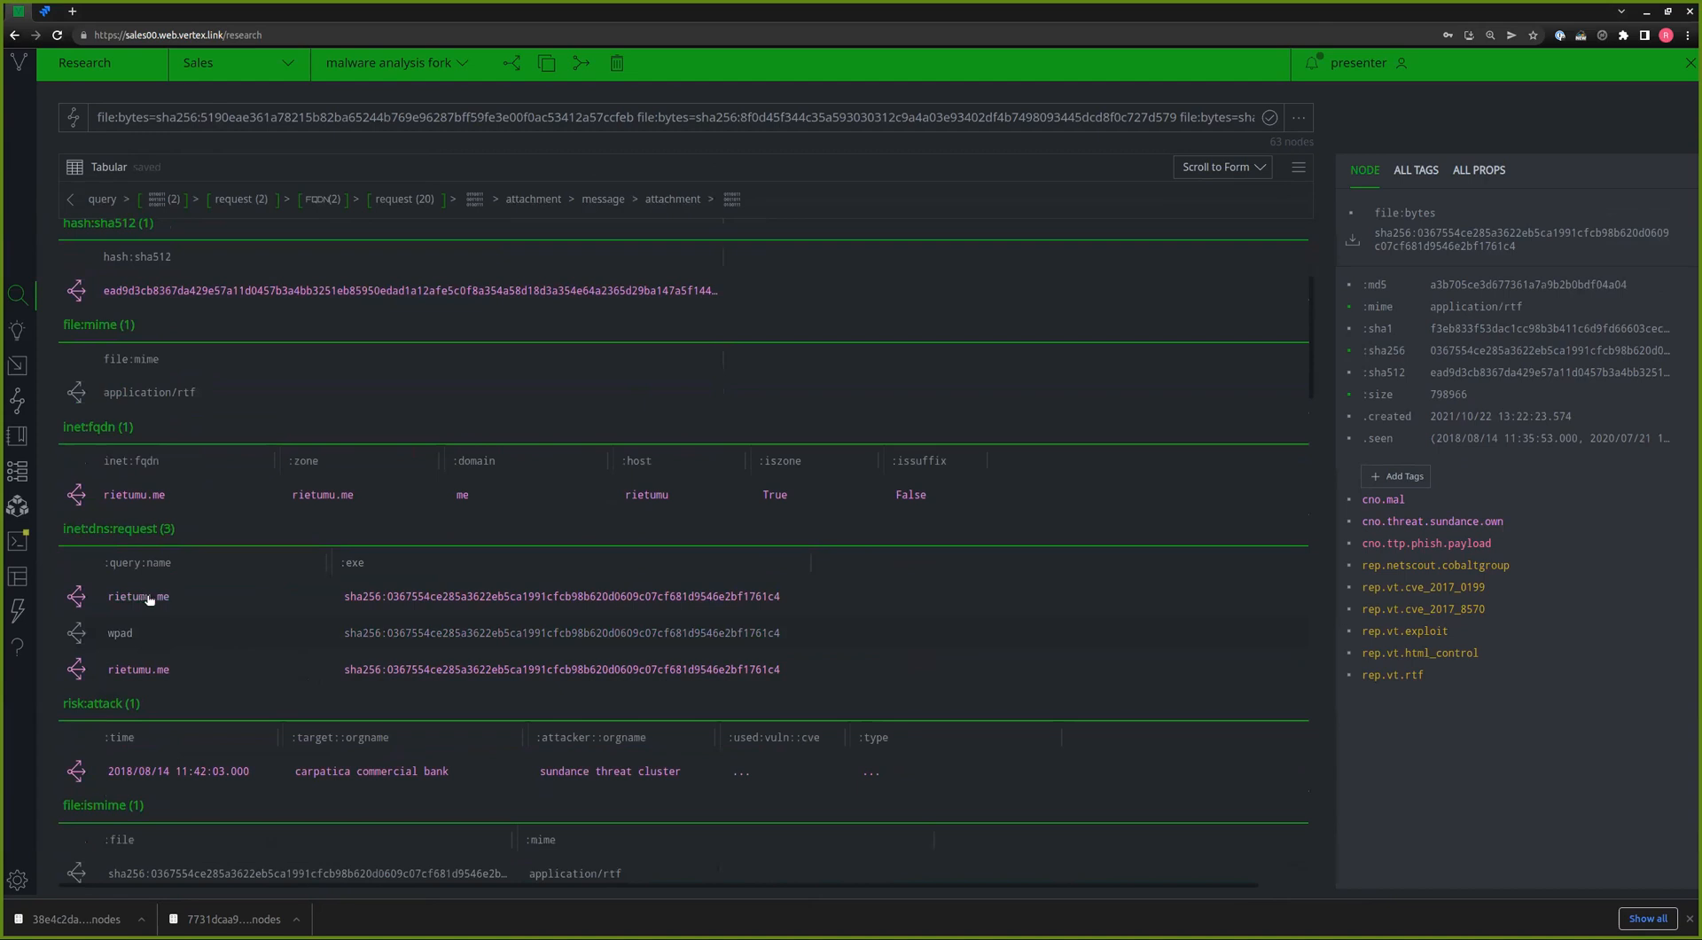
pyautogui.click(217, 597)
# - Return to the message results and explore from the inet:email:message:link node through the sepa-cloud.com document_78219.jpg URL
pyautogui.click(676, 199)
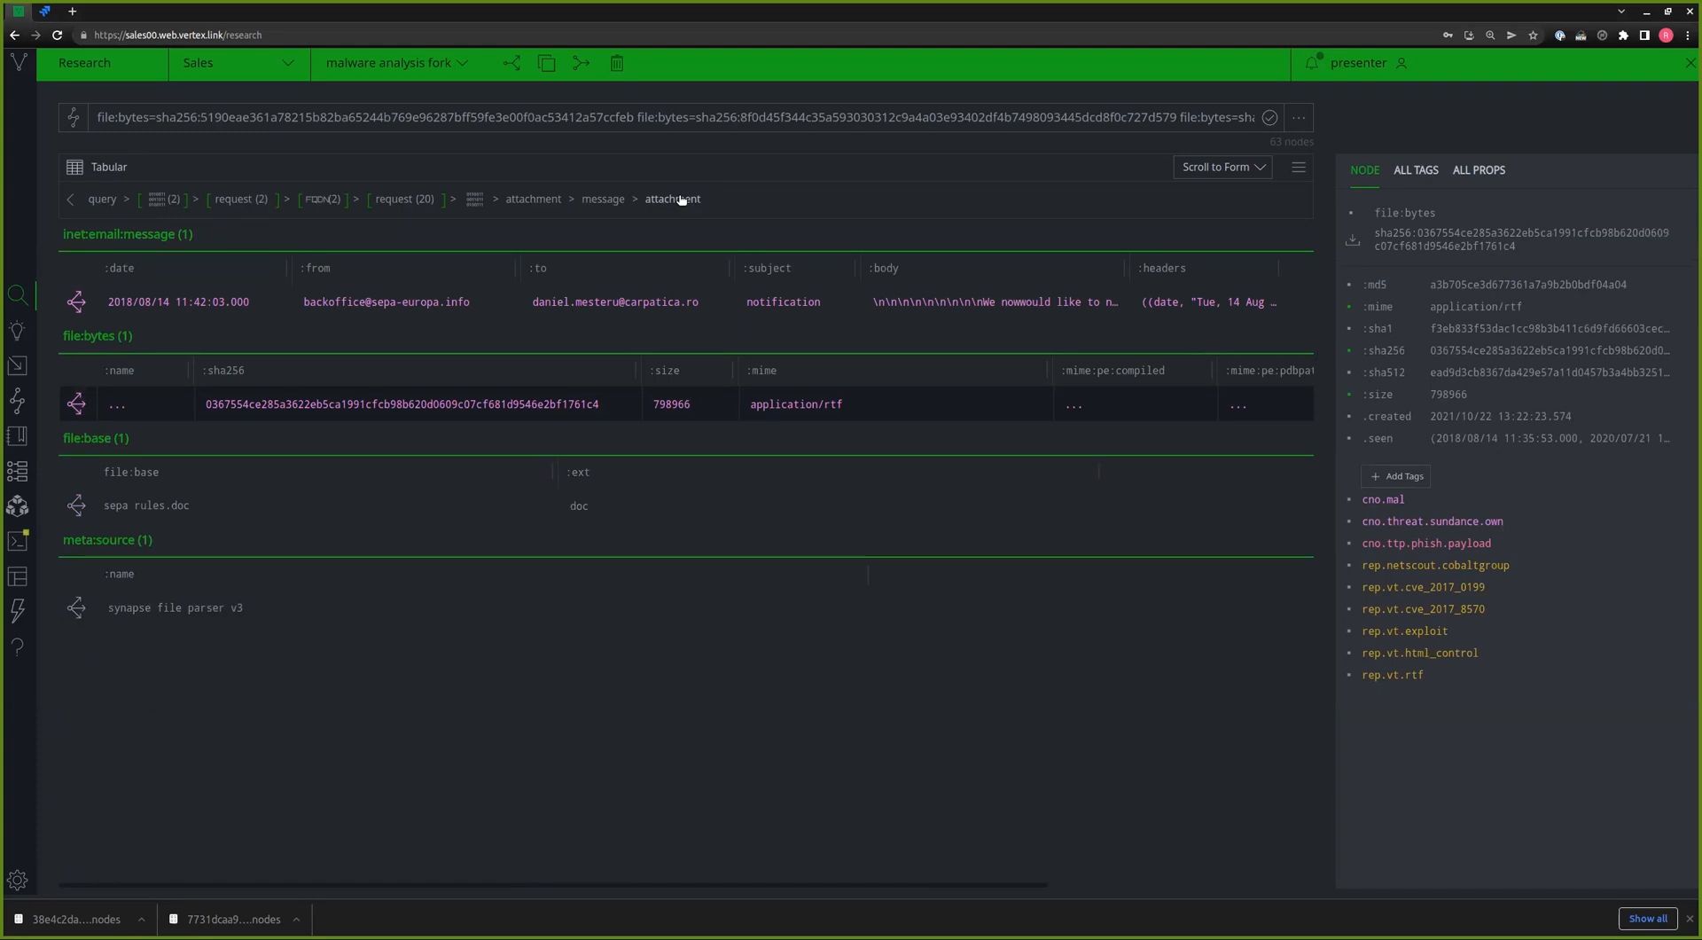
pyautogui.click(624, 202)
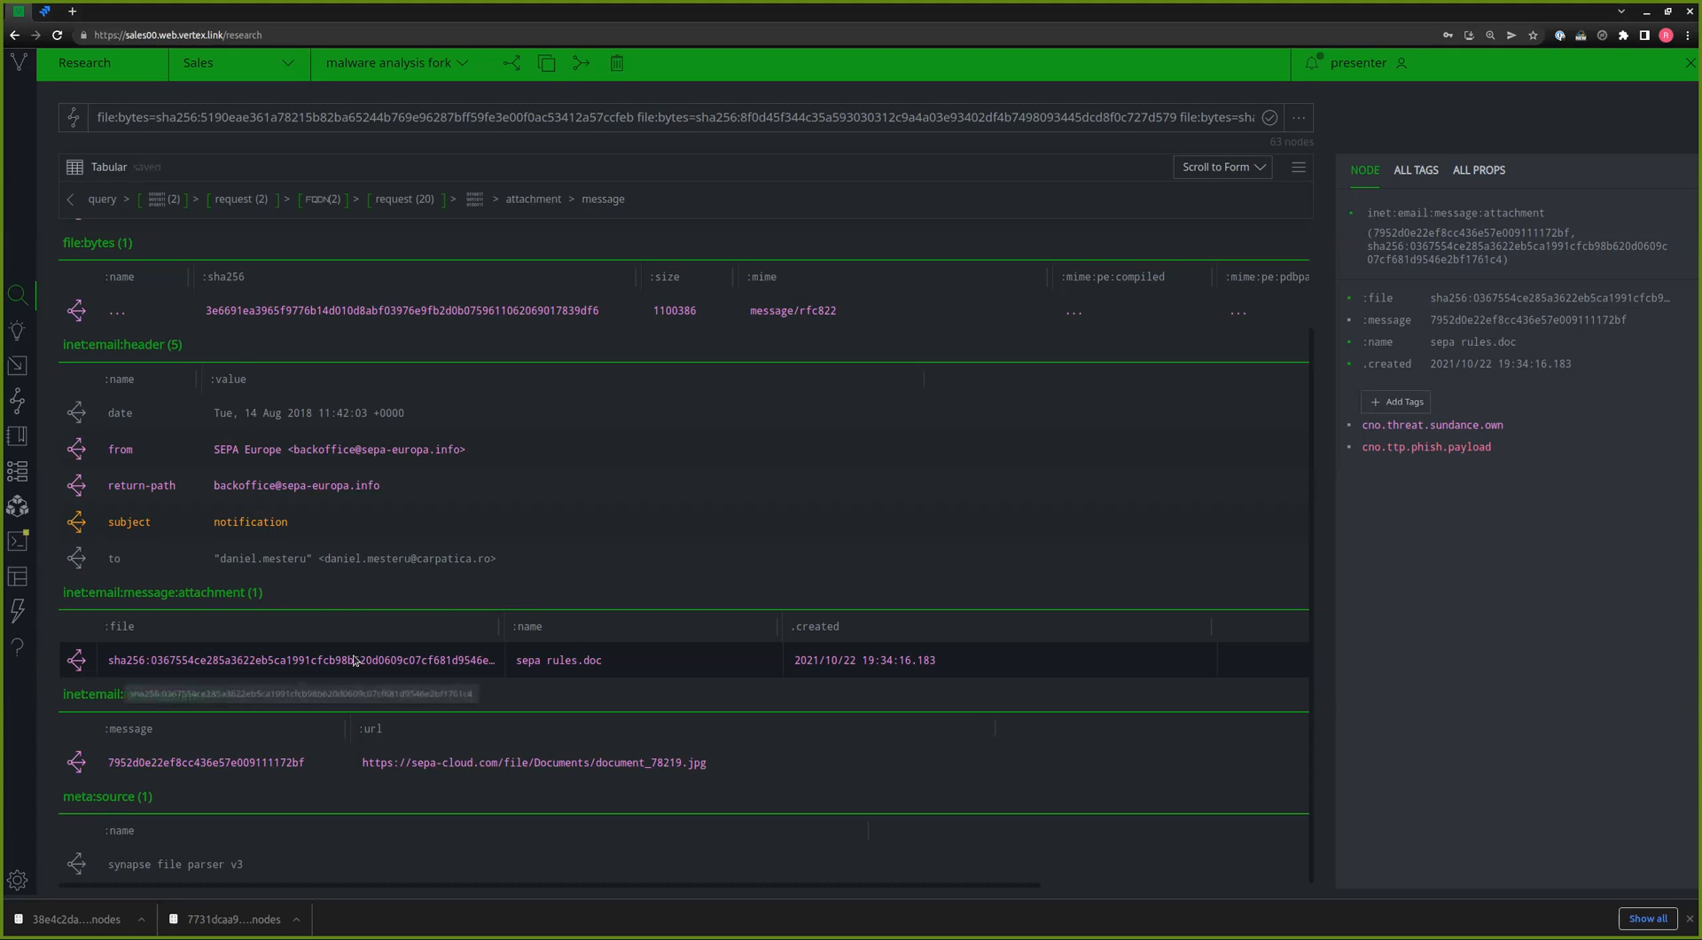
pyautogui.click(233, 752)
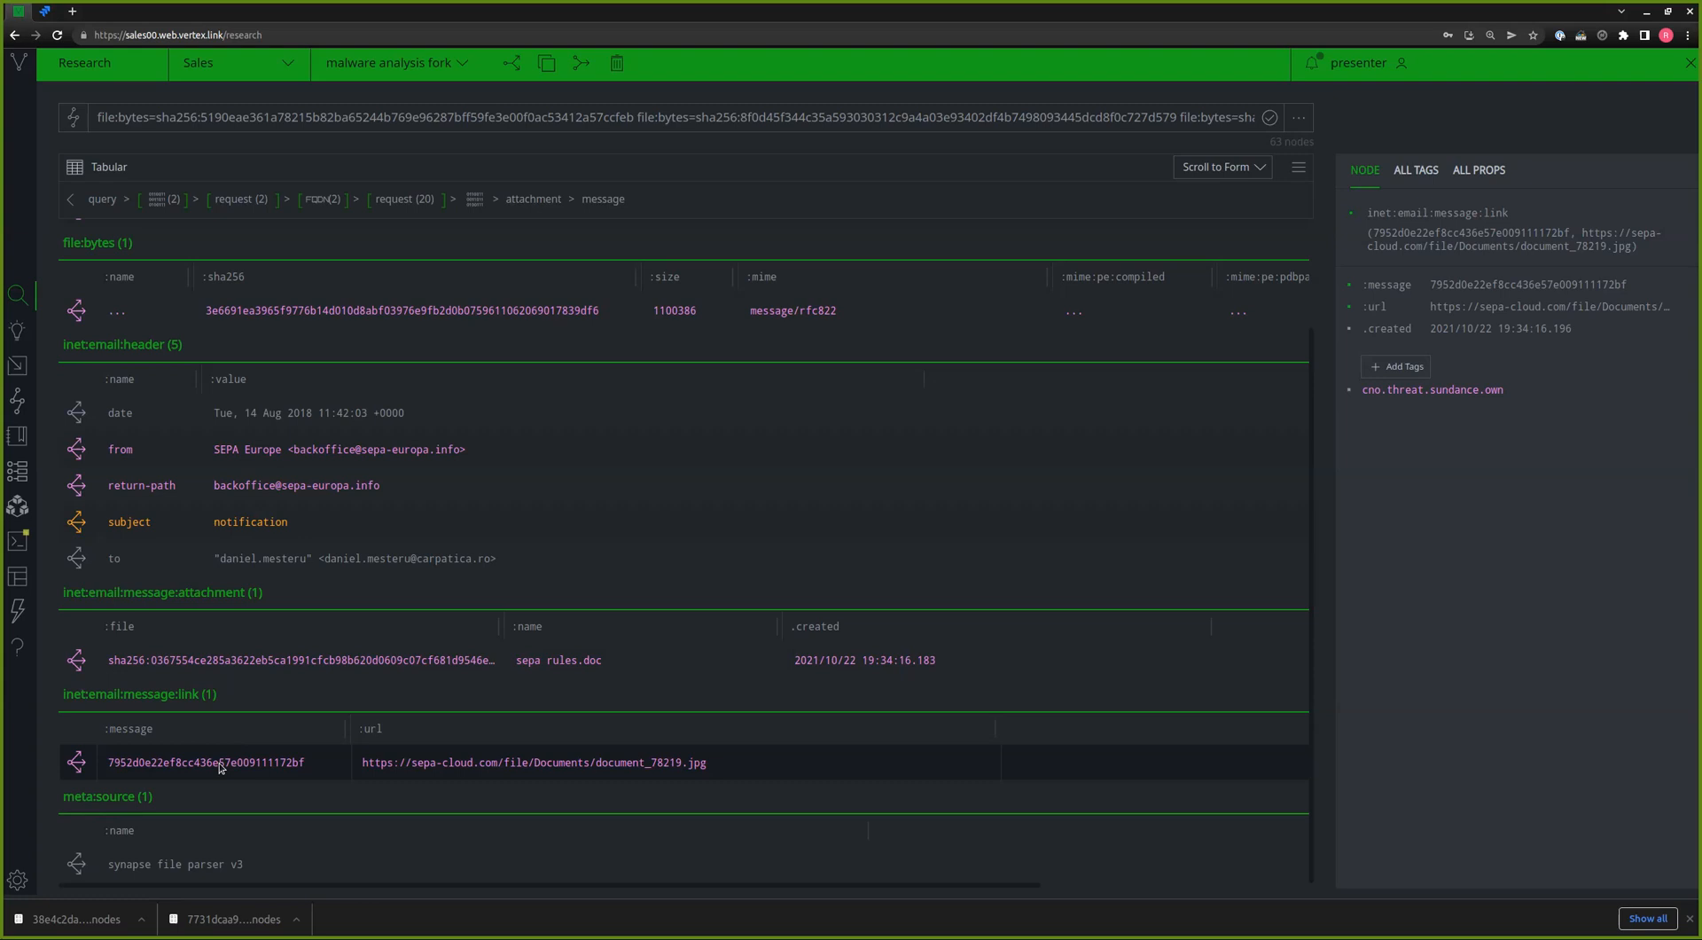
pyautogui.click(78, 765)
pyautogui.scroll(1, 527, 621)
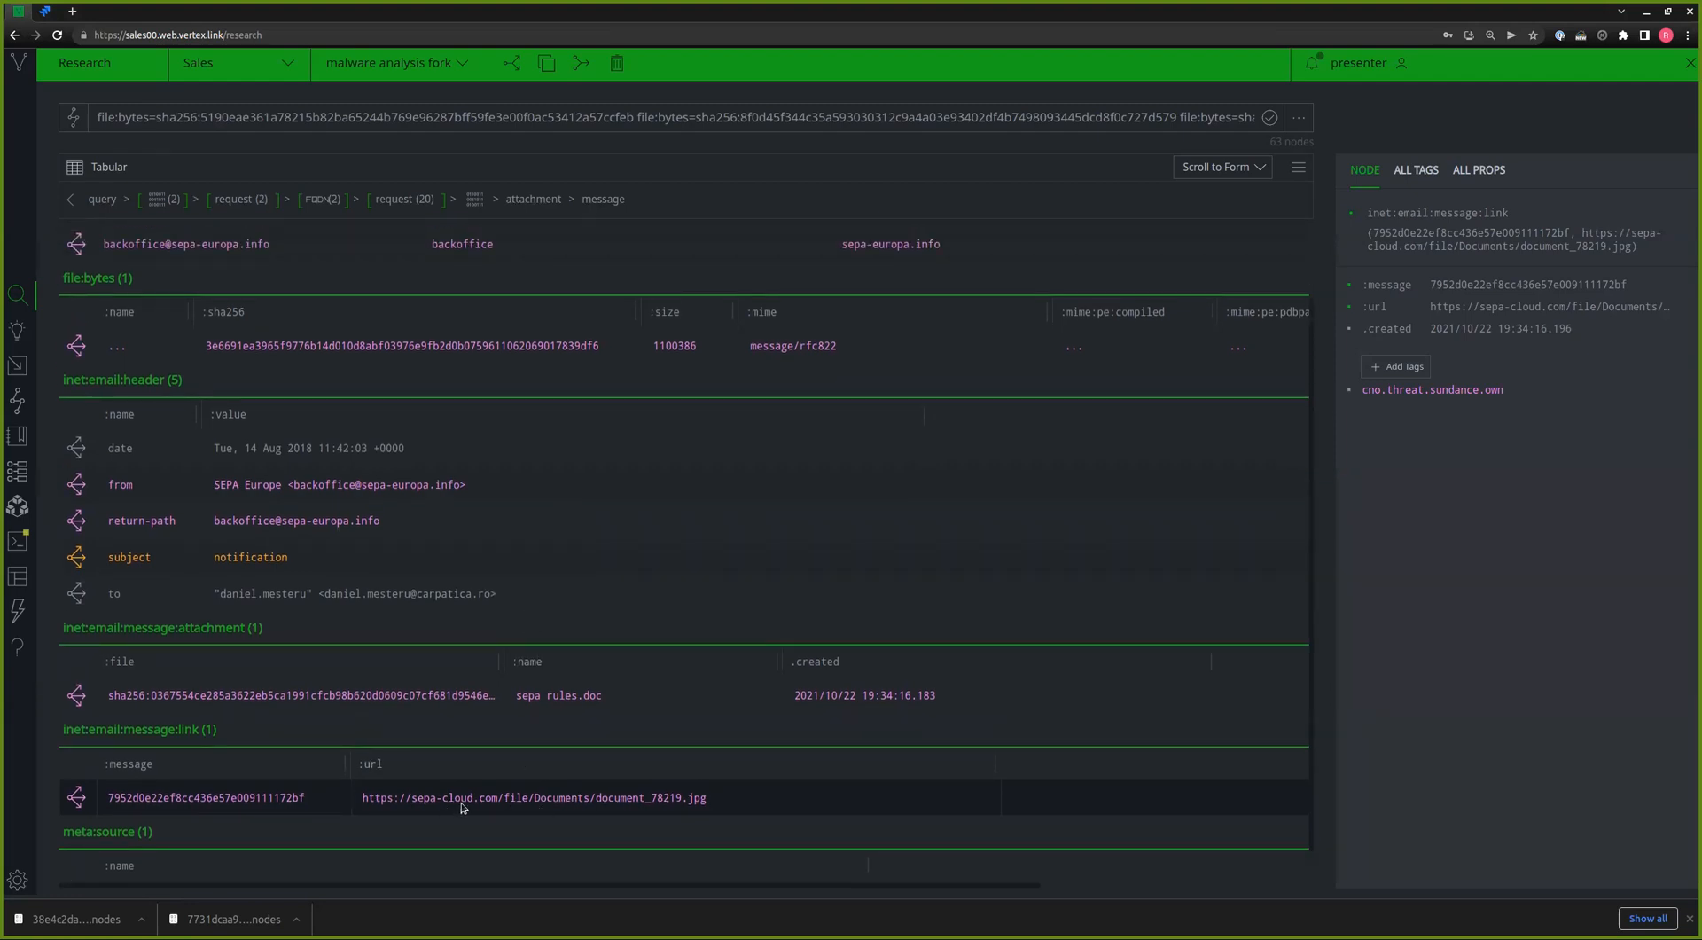
pyautogui.click(77, 796)
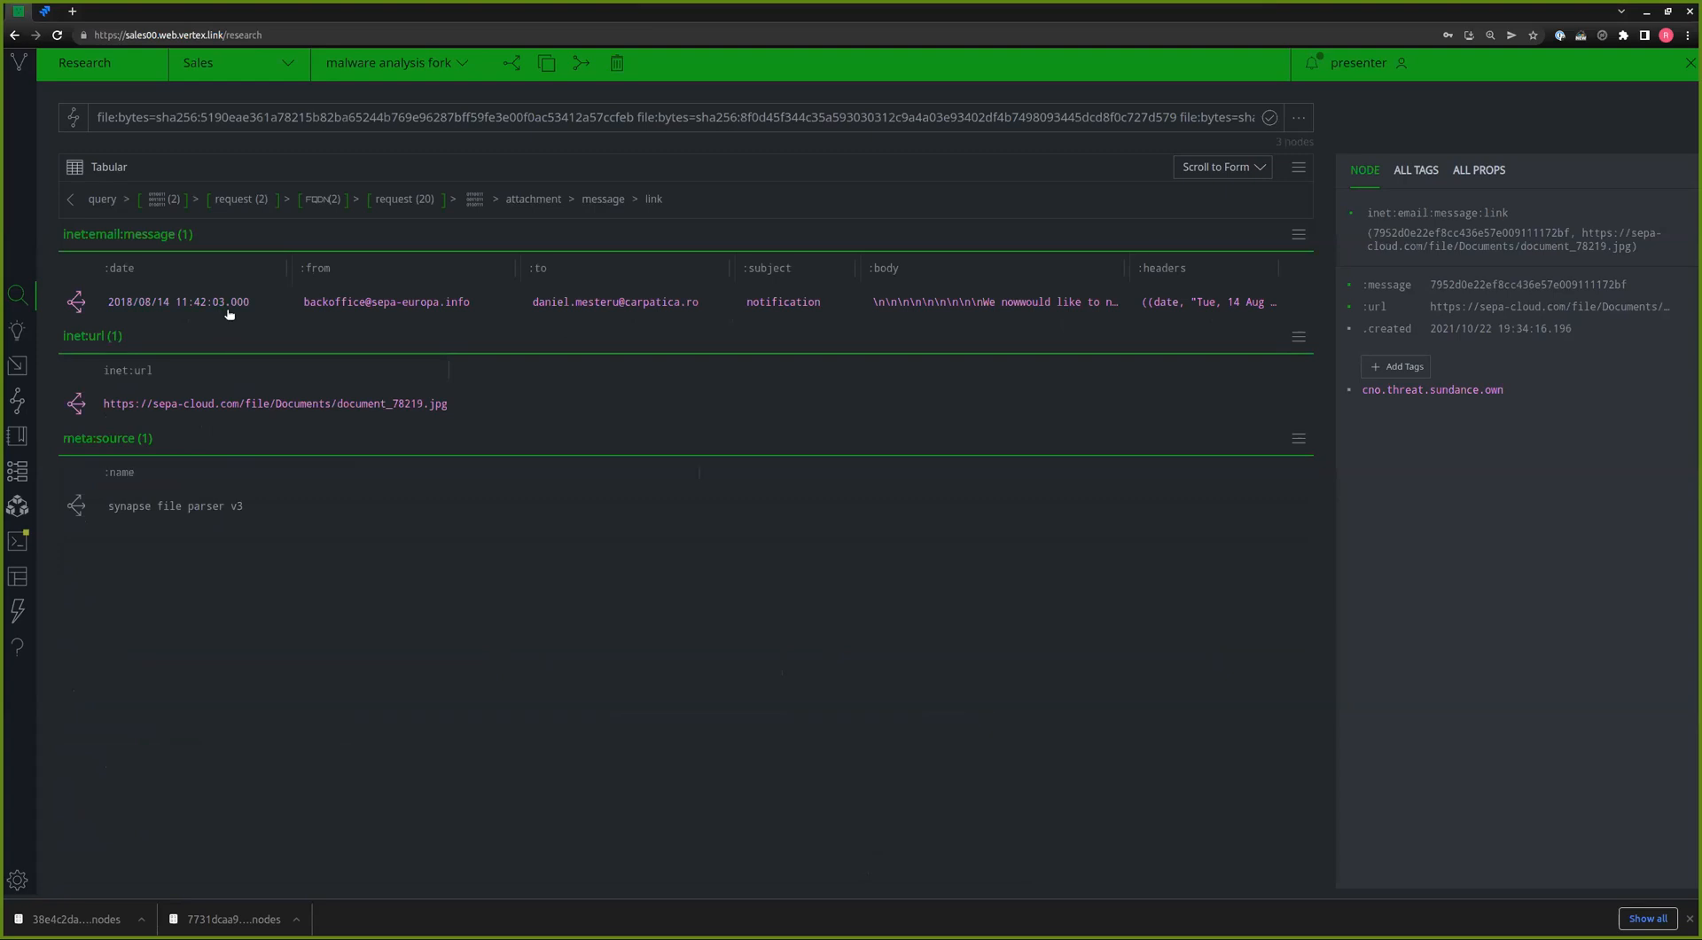
pyautogui.click(225, 405)
pyautogui.click(76, 404)
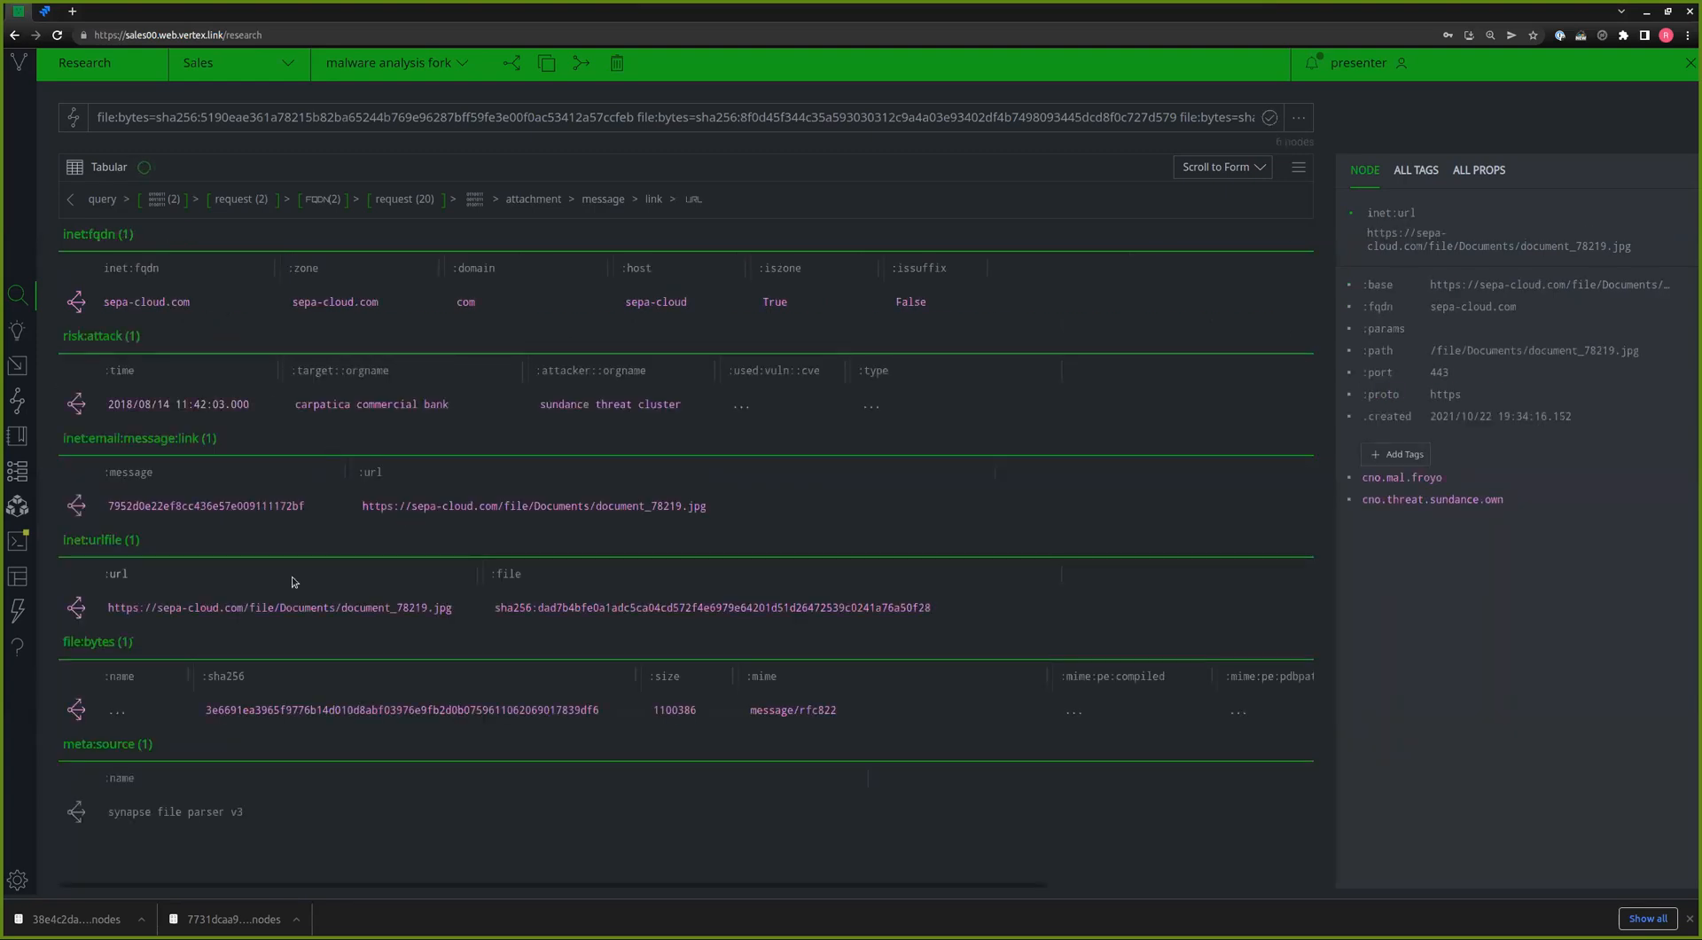
# - Explore from the URL's inet:urlfile node and review the tags on the 619424-byte portable executable it served
pyautogui.click(294, 609)
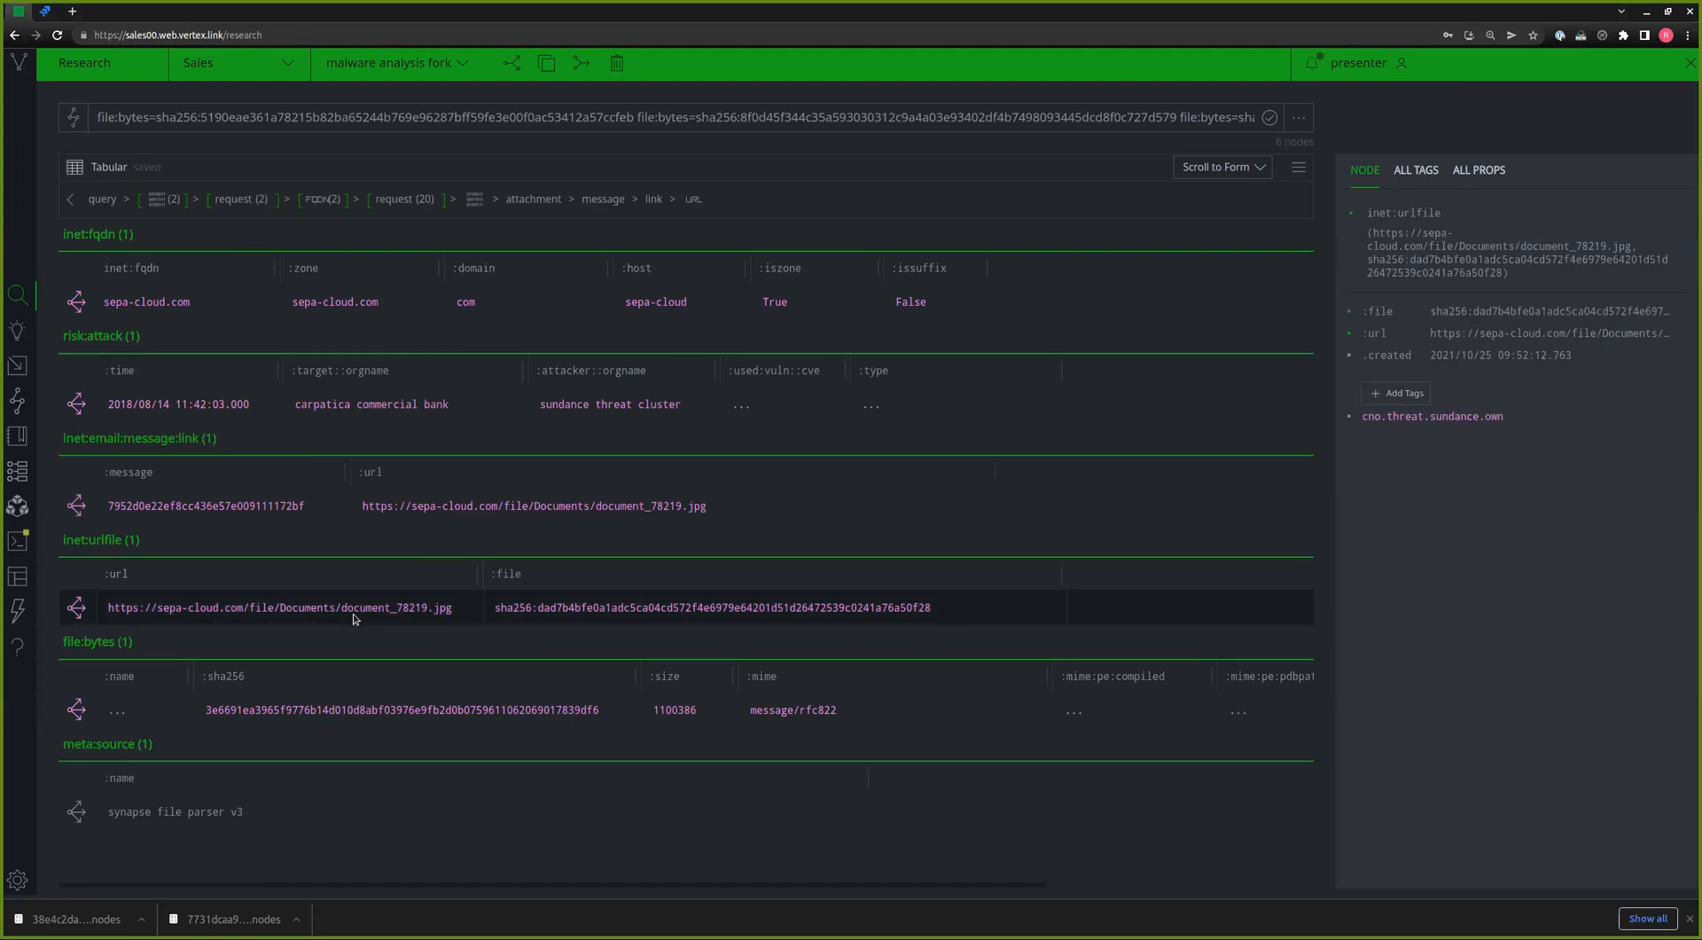
pyautogui.doubleClick(107, 541)
pyautogui.click(77, 608)
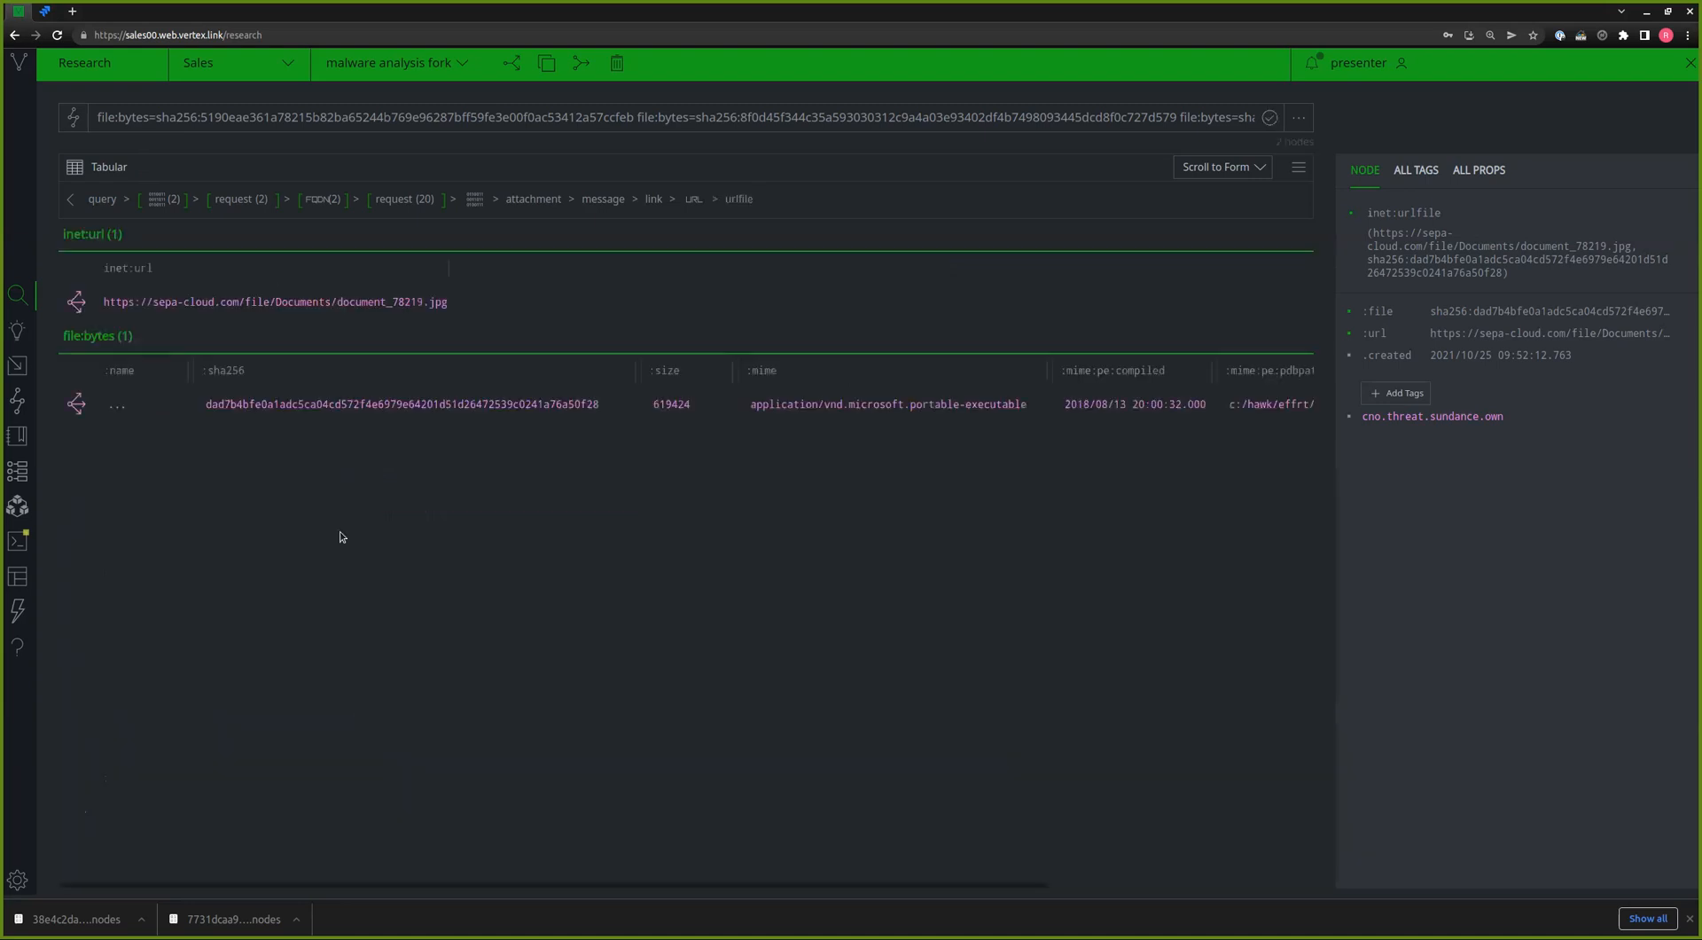
pyautogui.click(299, 404)
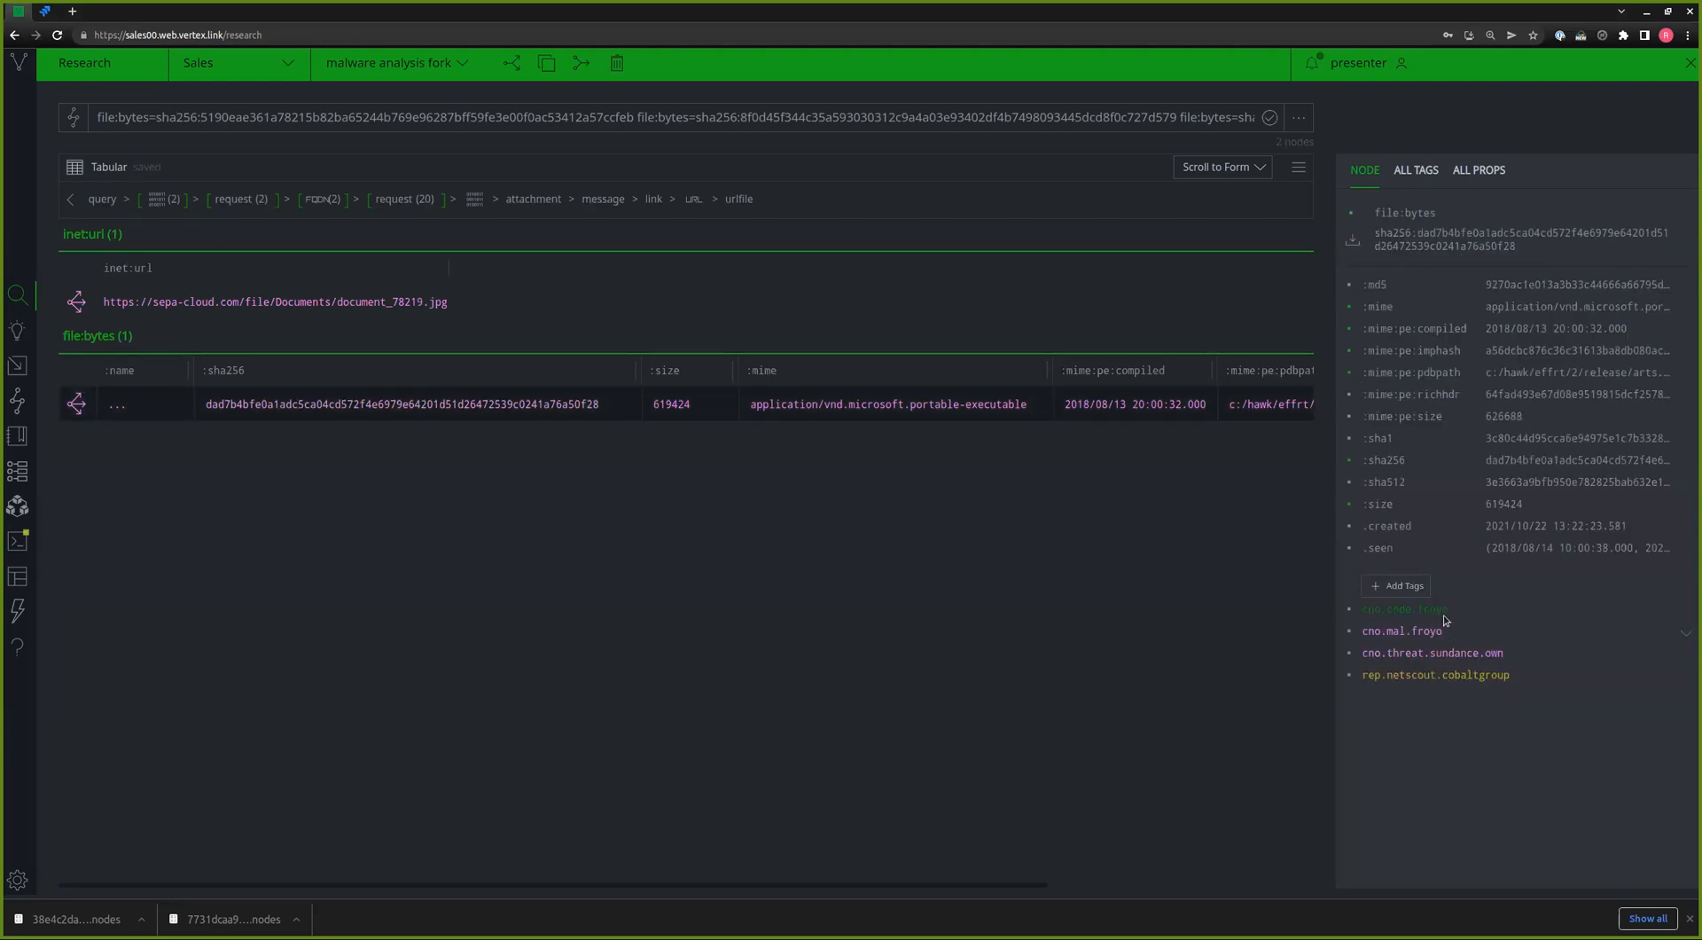
pyautogui.moveTo(1410, 614)
# - Explore from the 619424-byte portable executable and inspect its two inet:dns:request nodes for rietumu.me
pyautogui.click(87, 400)
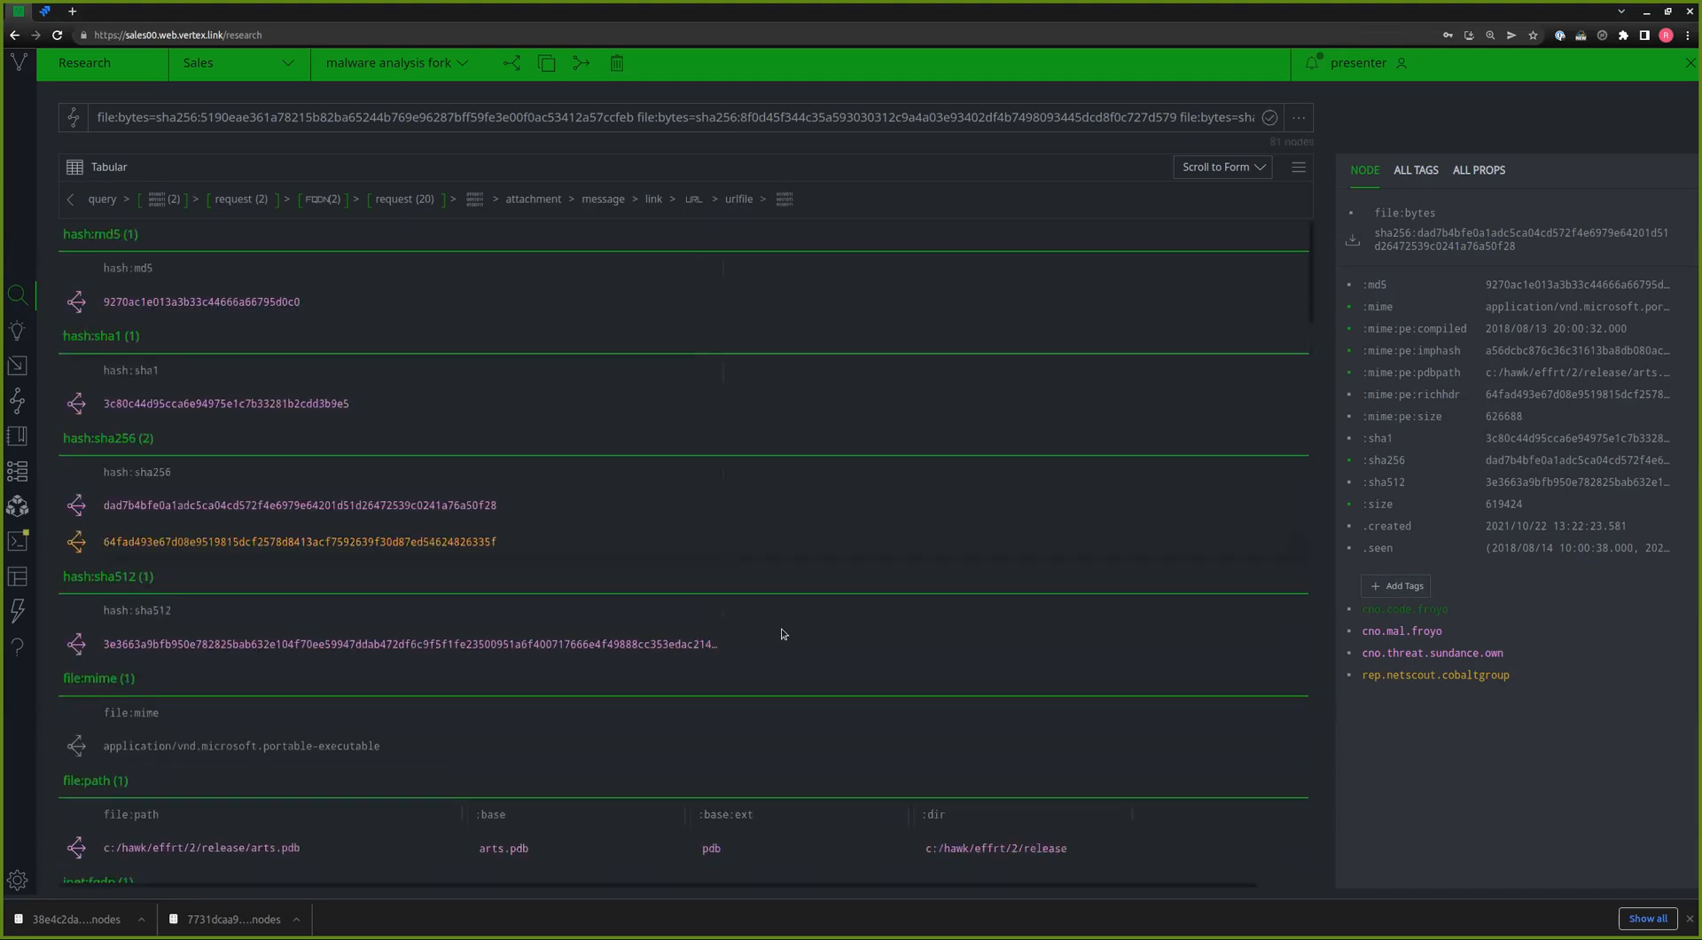
pyautogui.scroll(-1, 859, 555)
pyautogui.scroll(-5, 858, 555)
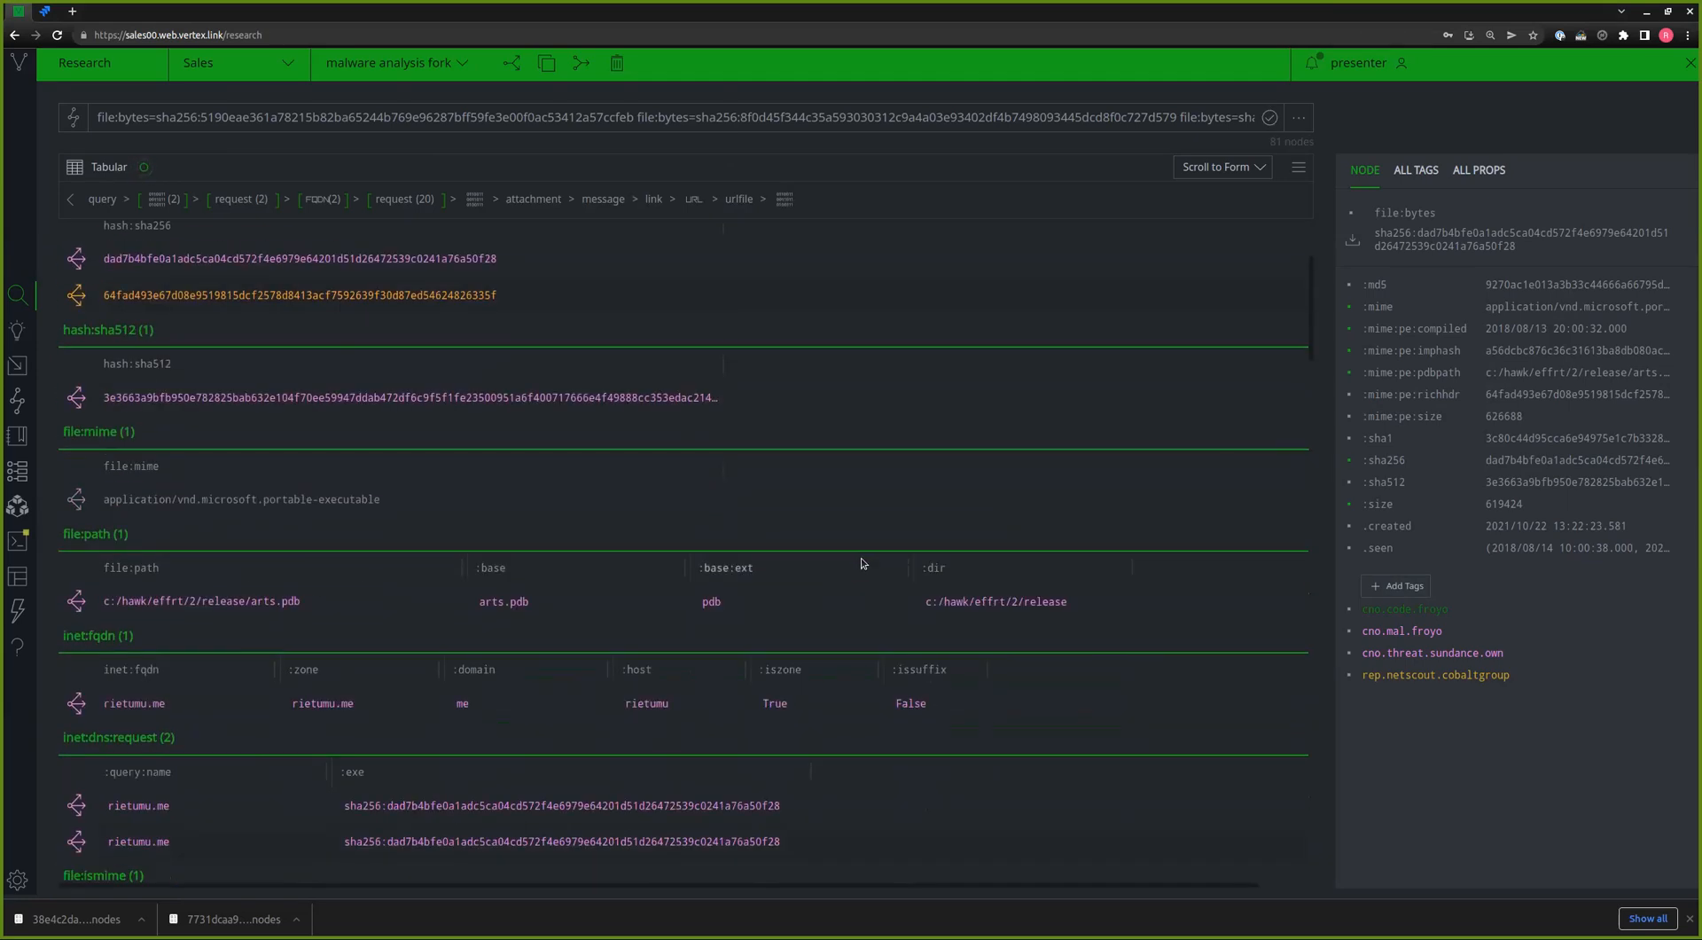
pyautogui.click(443, 632)
pyautogui.click(416, 667)
pyautogui.click(418, 630)
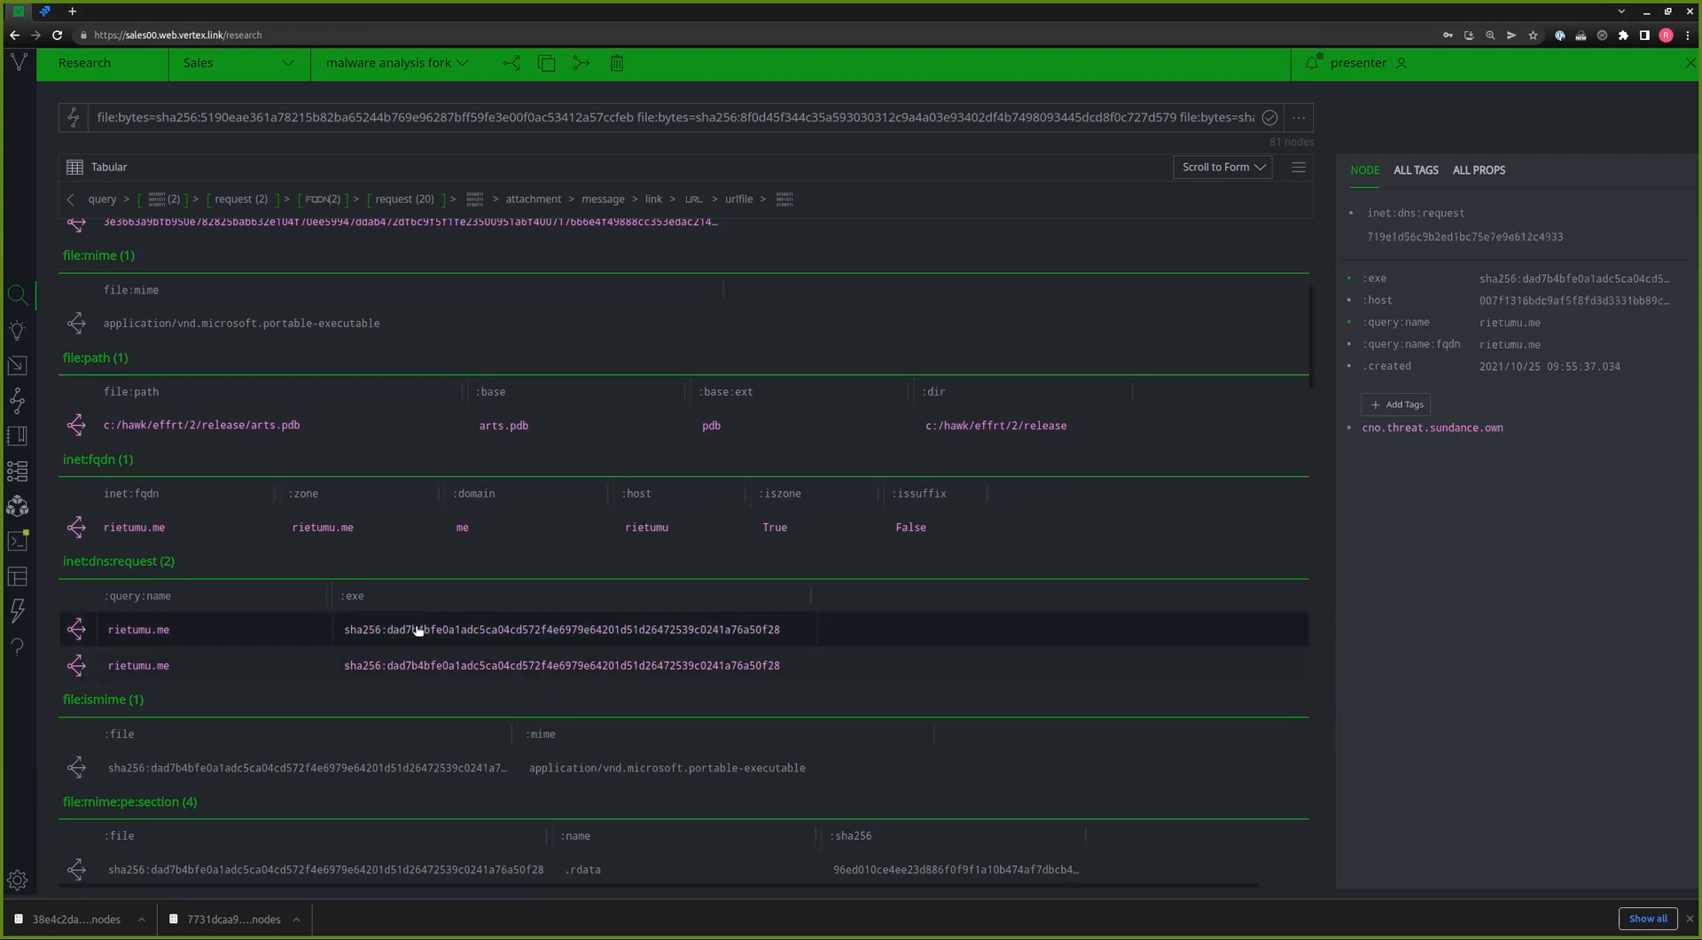
pyautogui.click(410, 663)
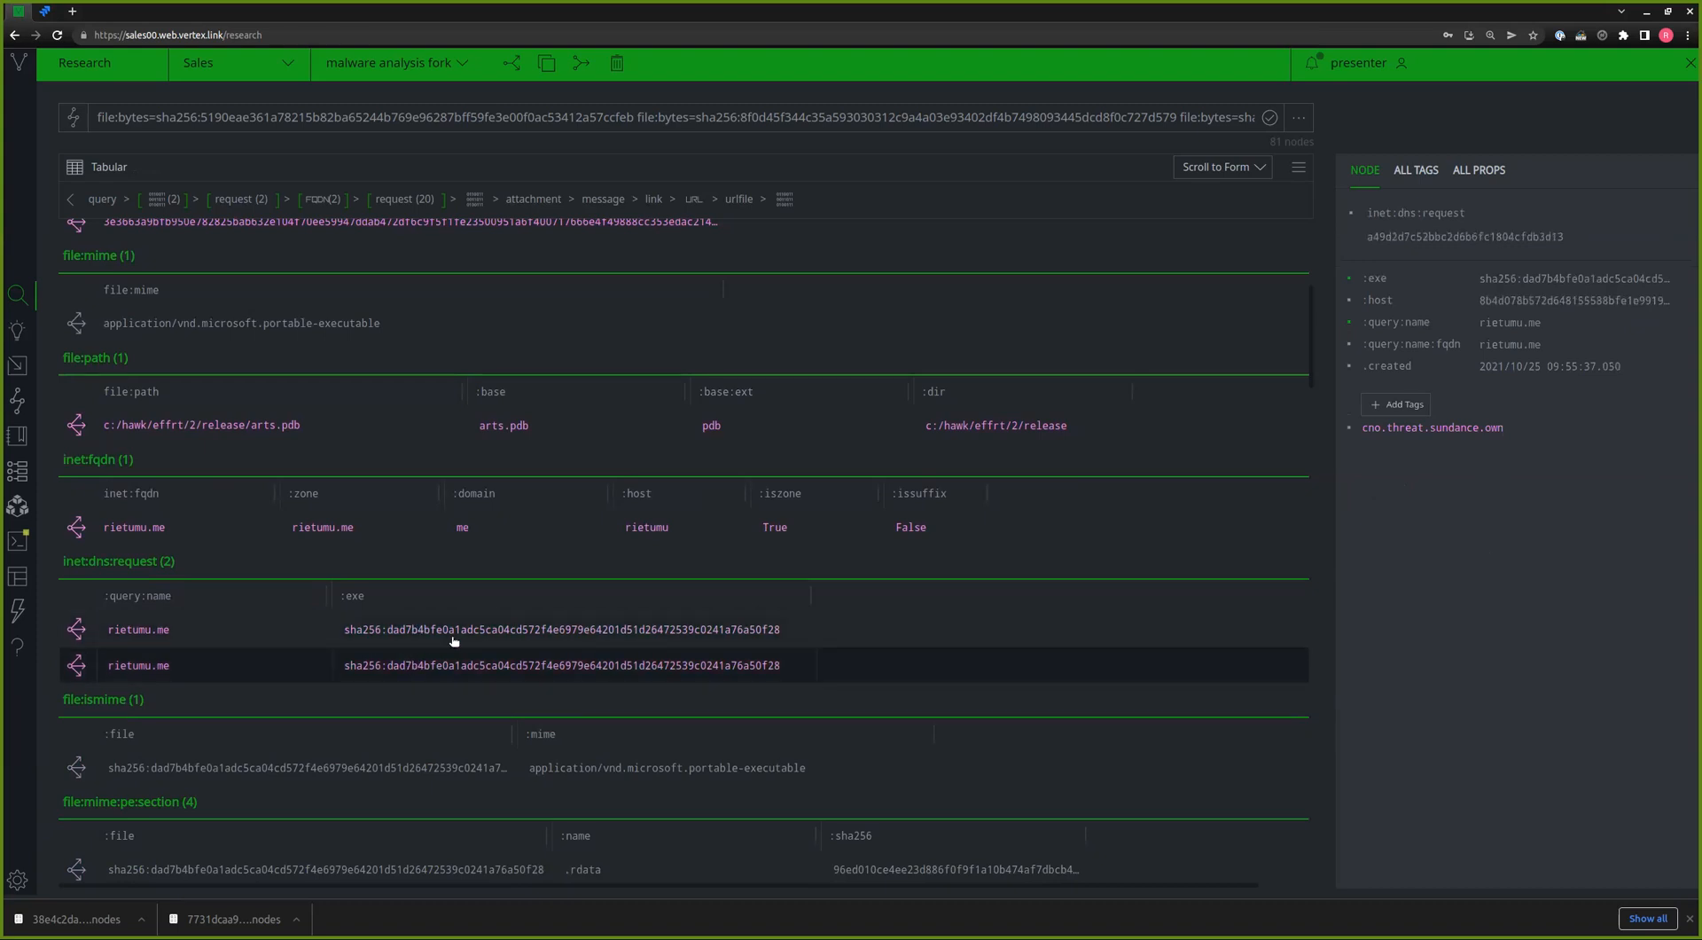
pyautogui.click(519, 619)
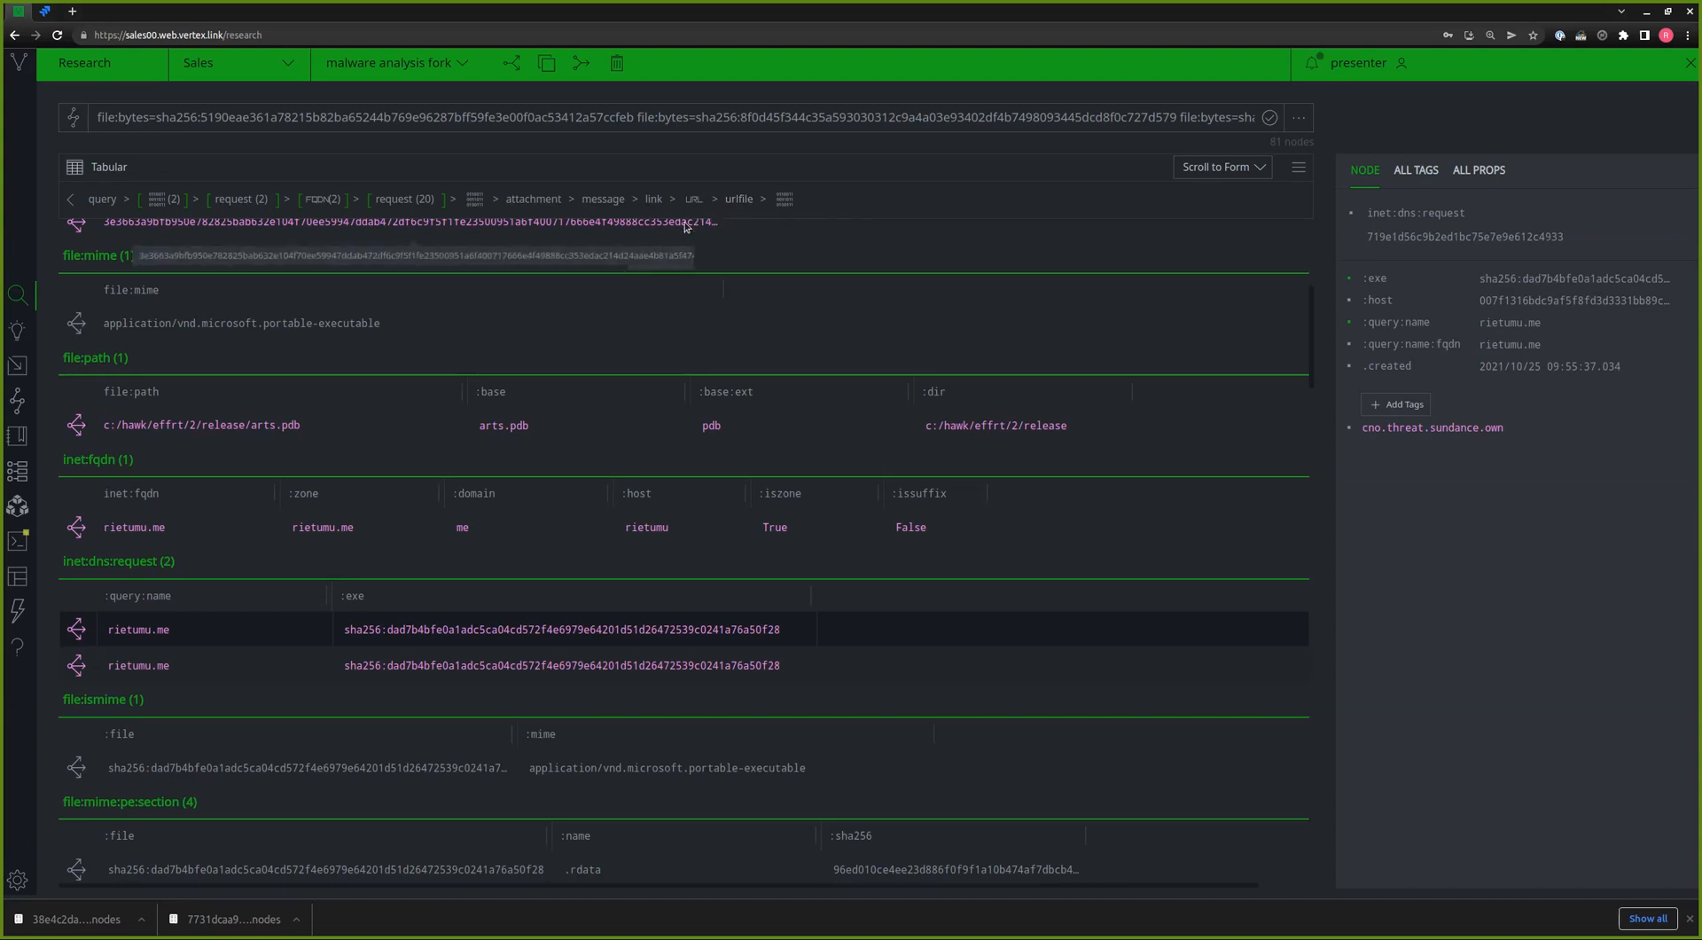
# - Return to the message results and compare the sepa rules.doc attachment with the sepa-cloud.com link node
pyautogui.click(615, 199)
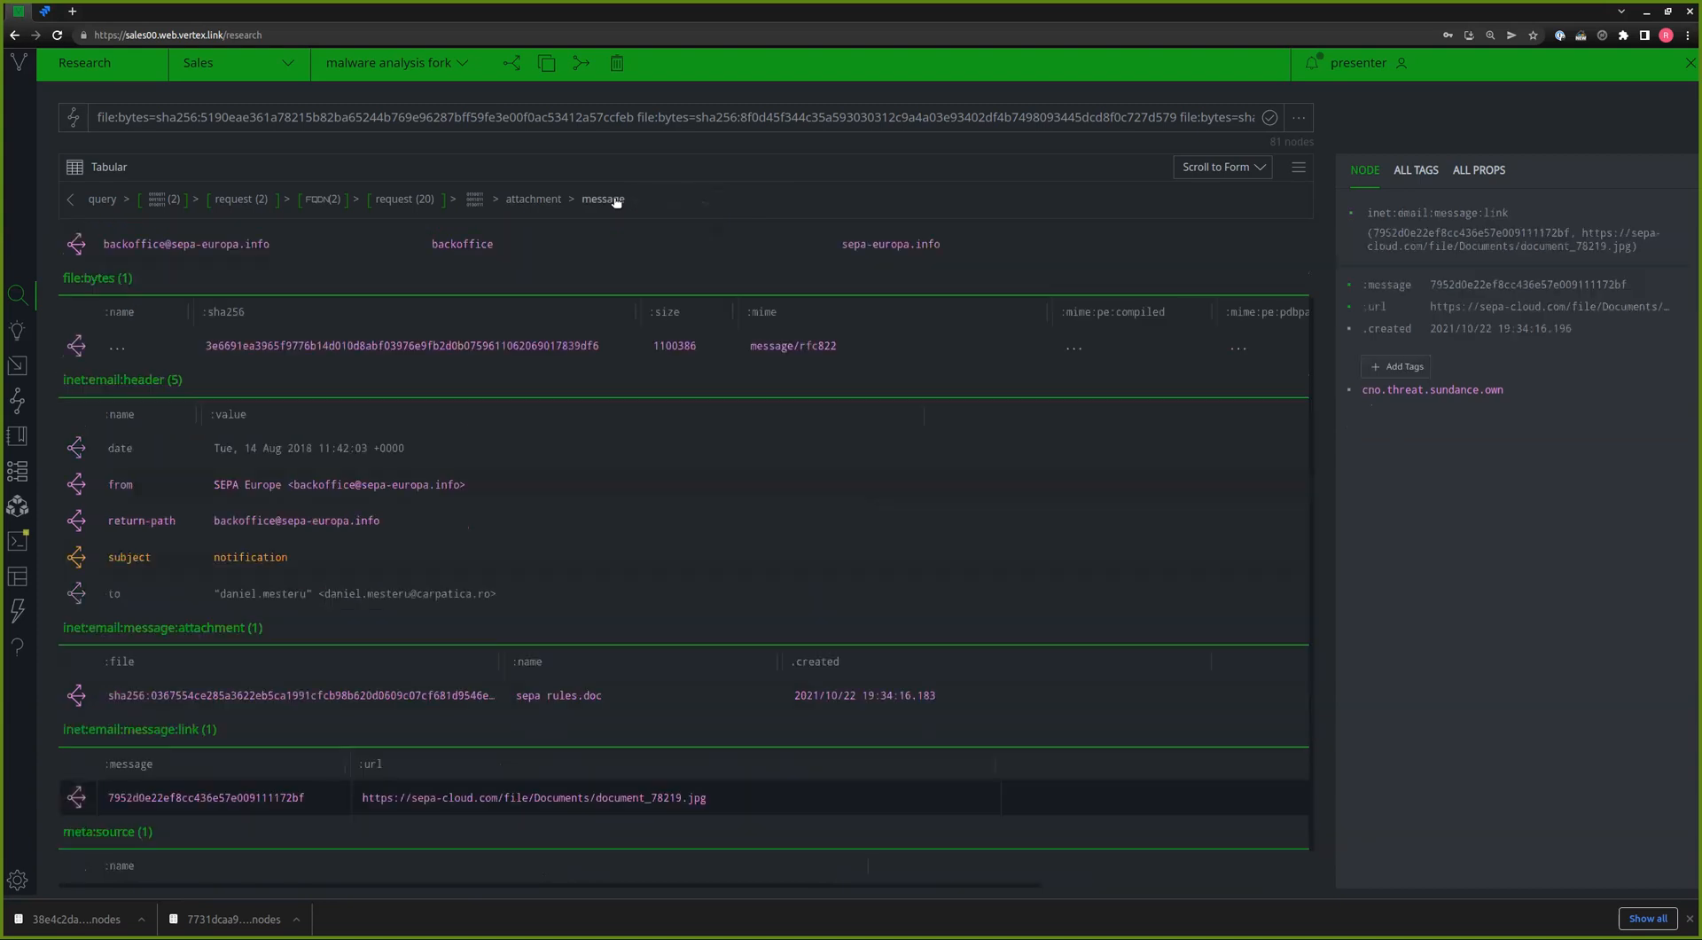
pyautogui.scroll(-1, 793, 616)
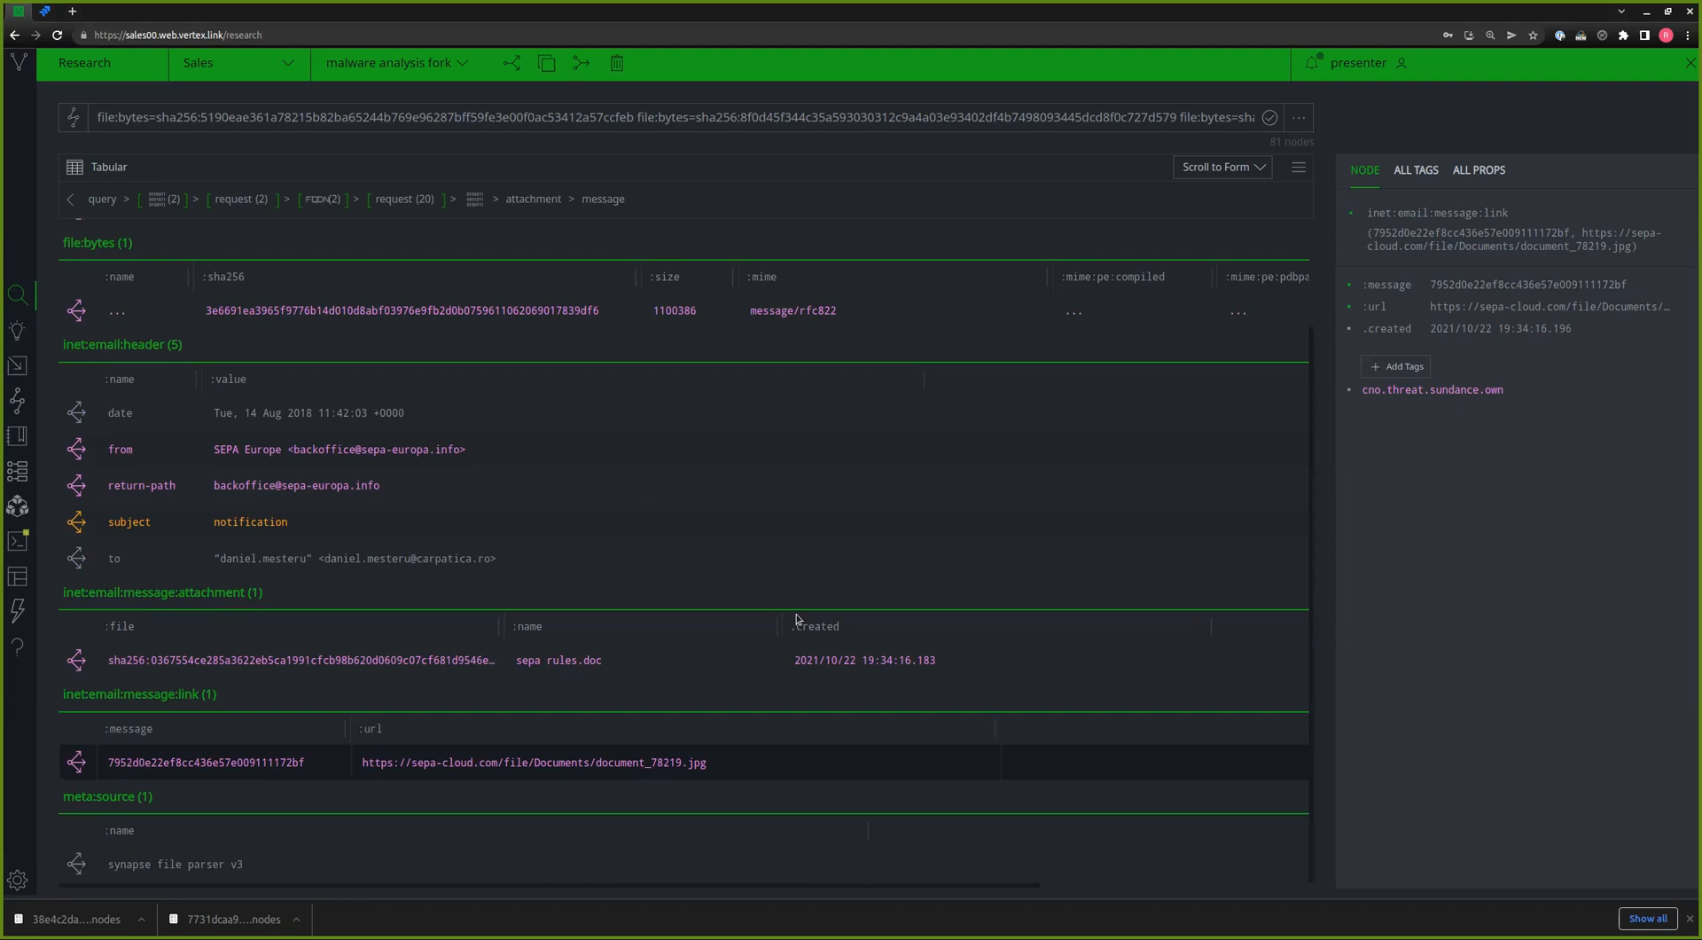
pyautogui.click(546, 667)
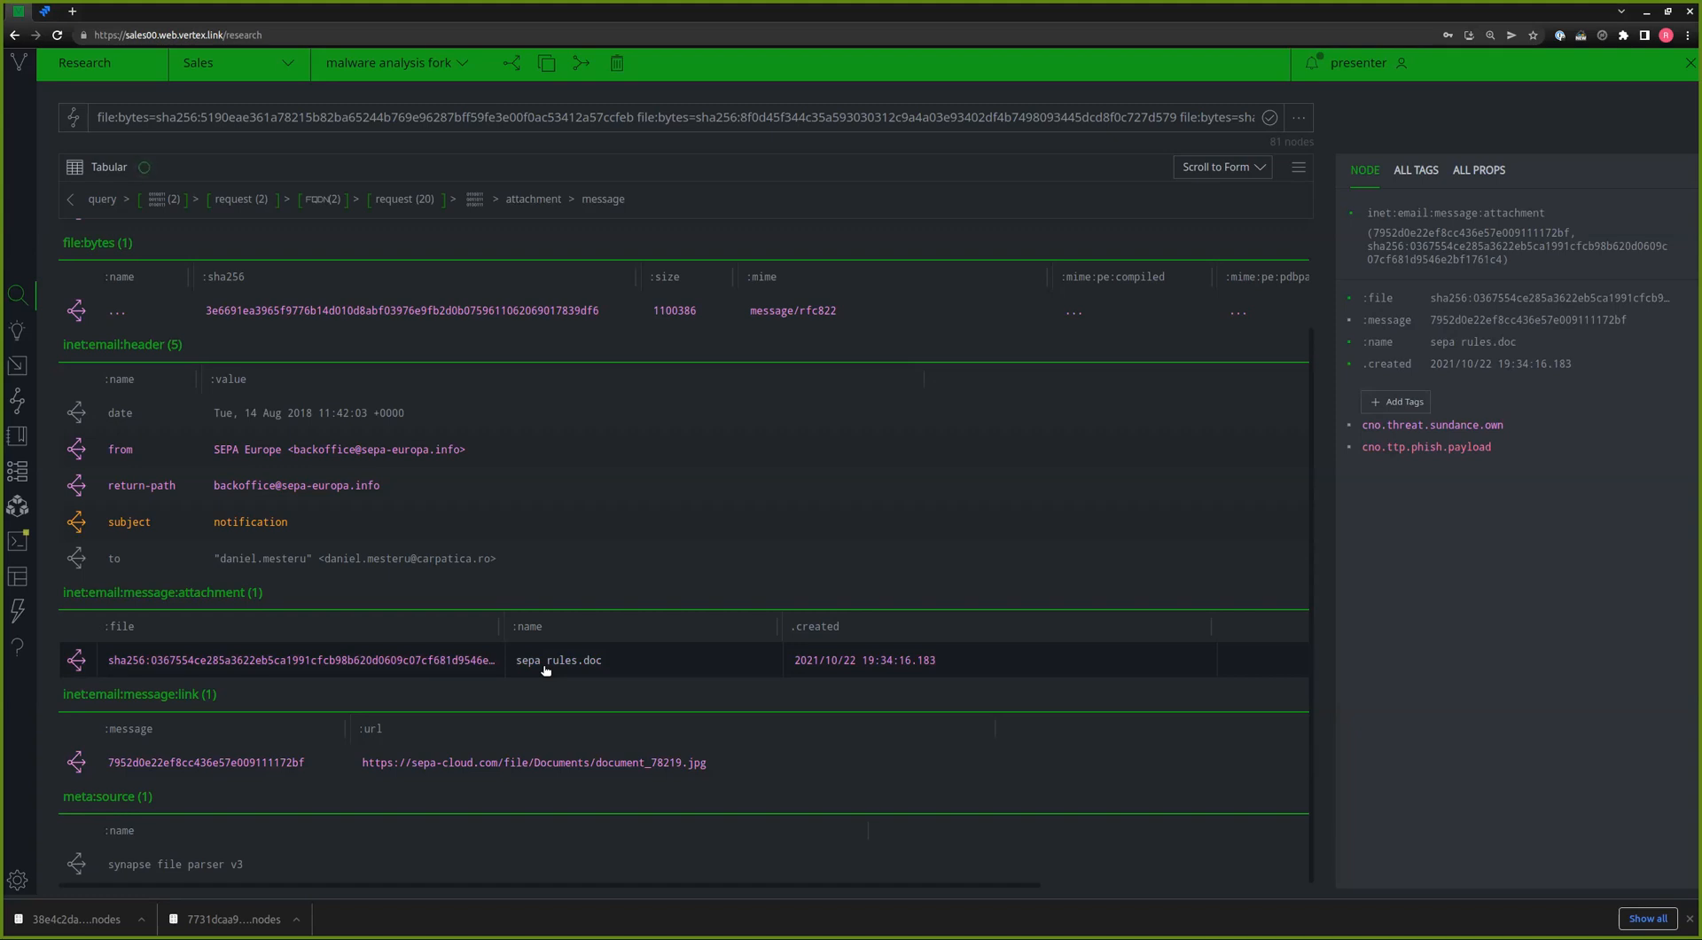
pyautogui.click(501, 769)
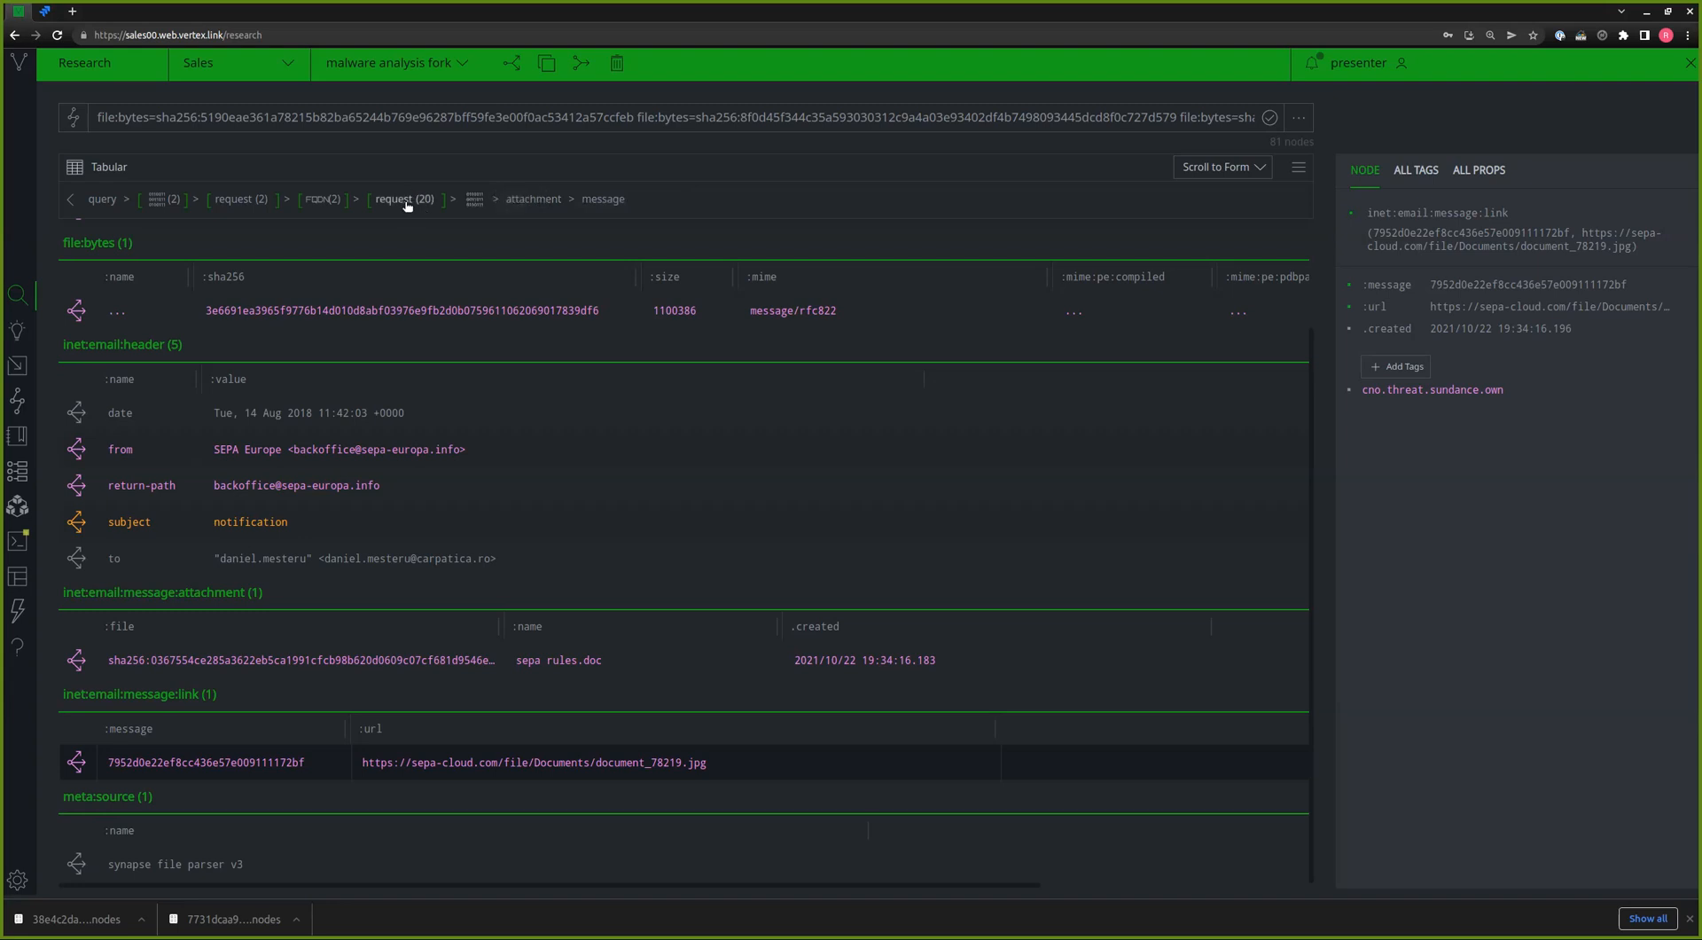
# - Go back through the earlier pivots to the original query and review the tags on the msword, 614400-byte executable and wscript.exe files
pyautogui.click(374, 204)
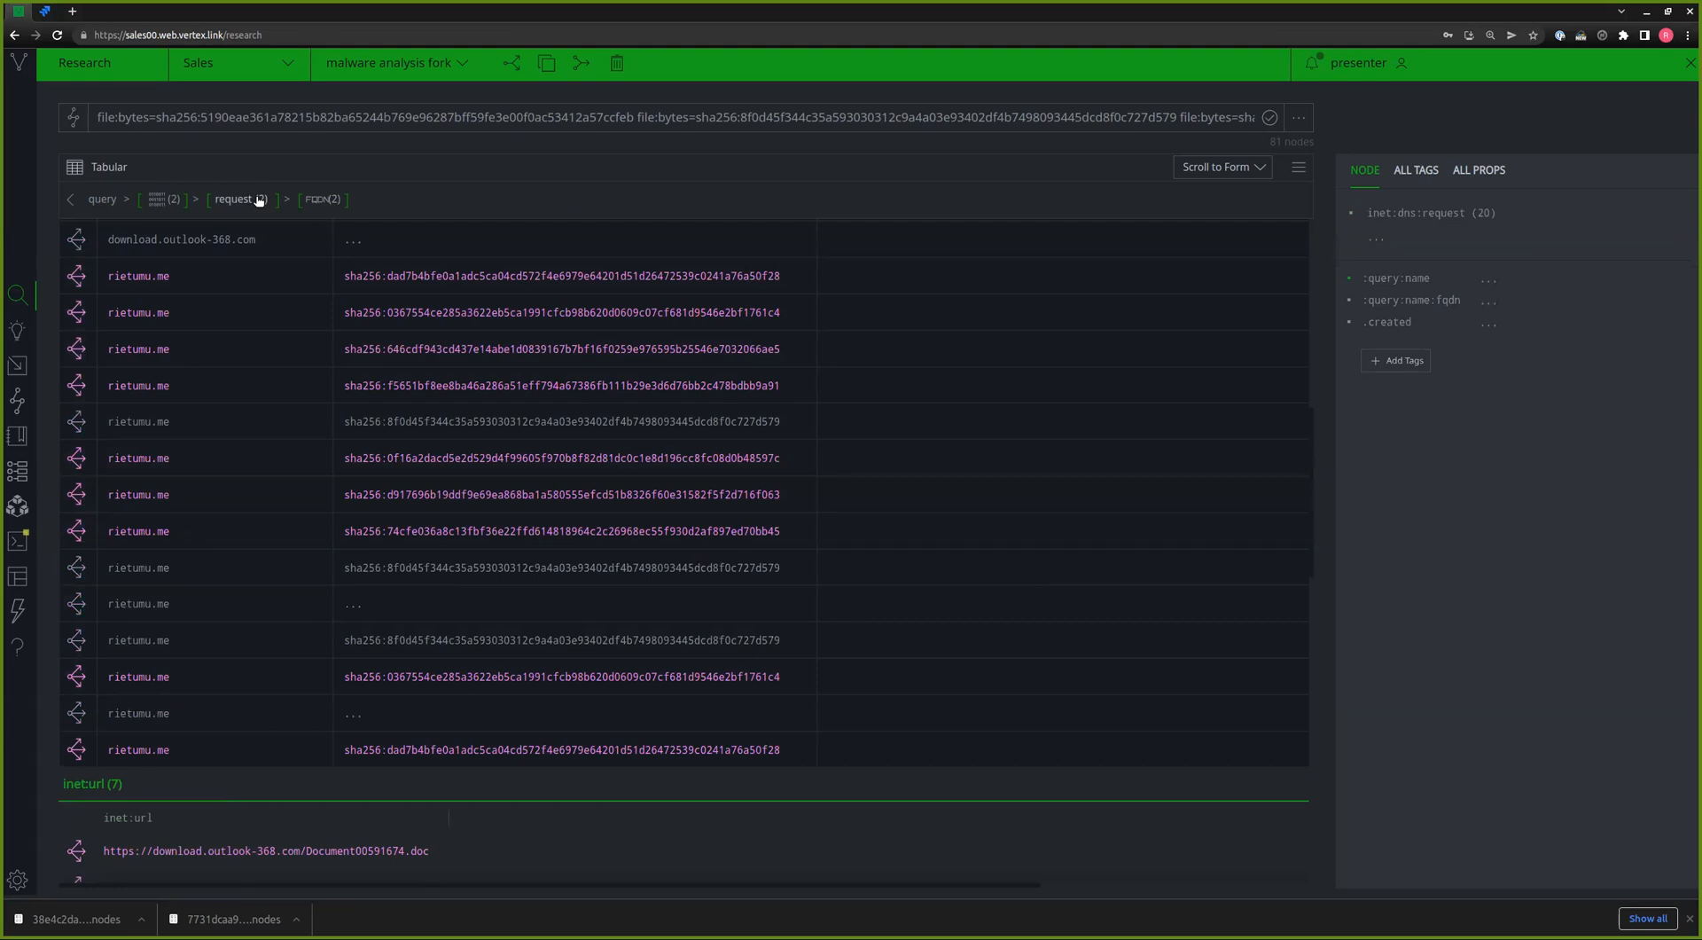
pyautogui.click(259, 201)
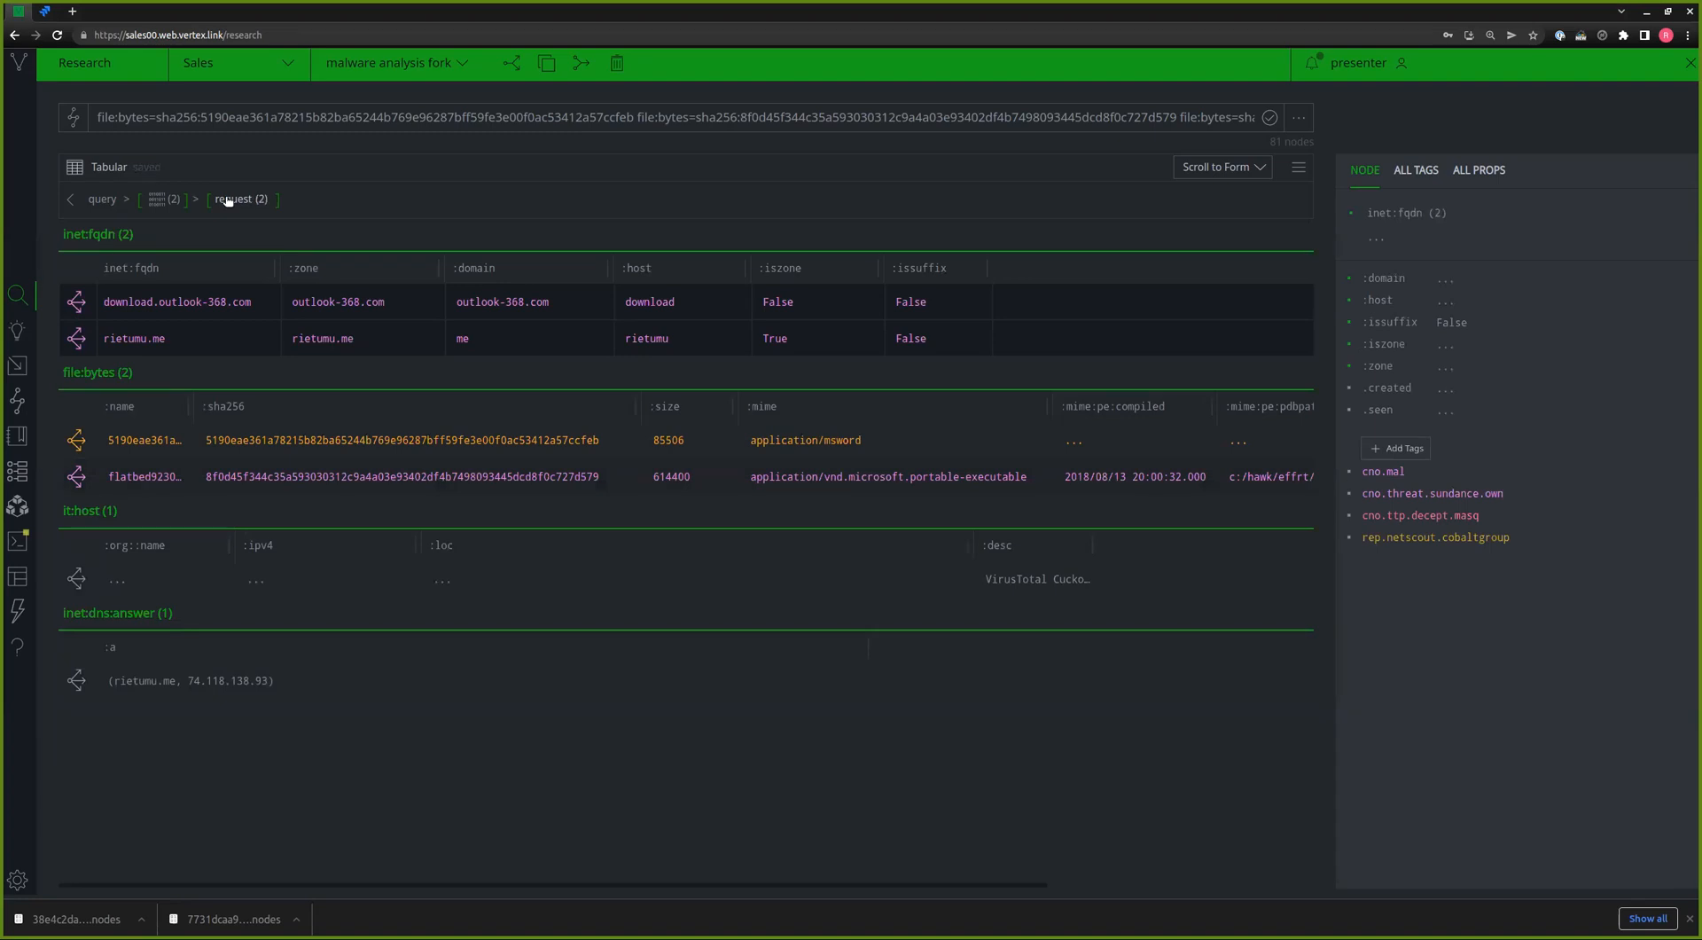
pyautogui.click(169, 201)
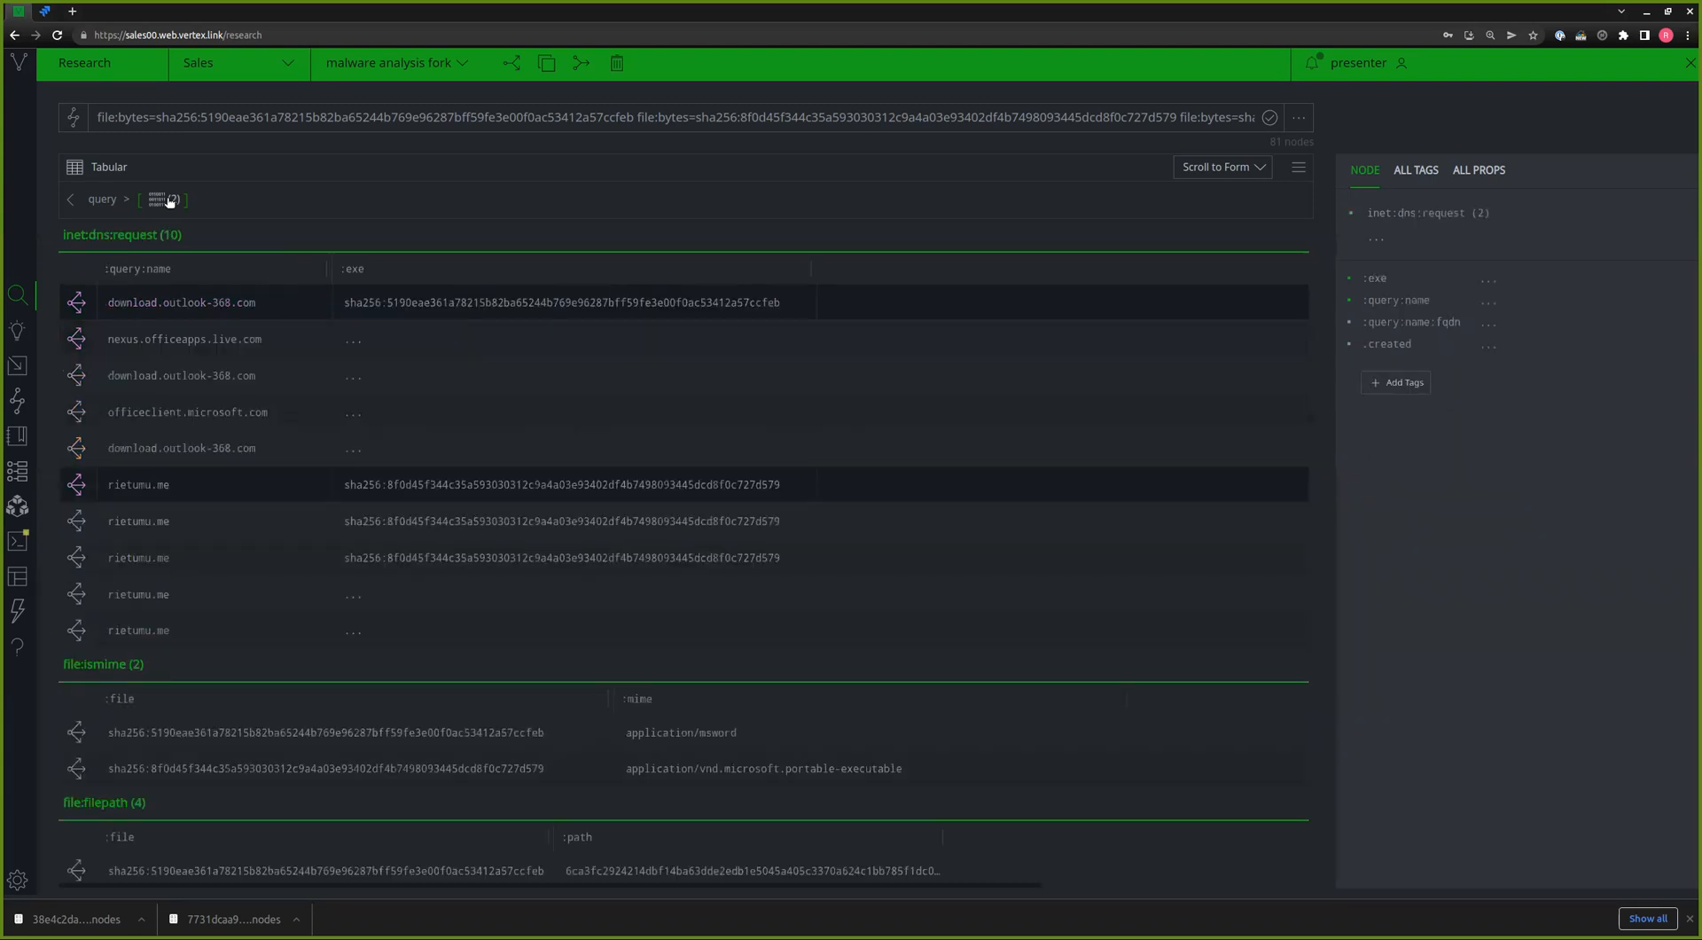
pyautogui.click(100, 199)
pyautogui.click(531, 266)
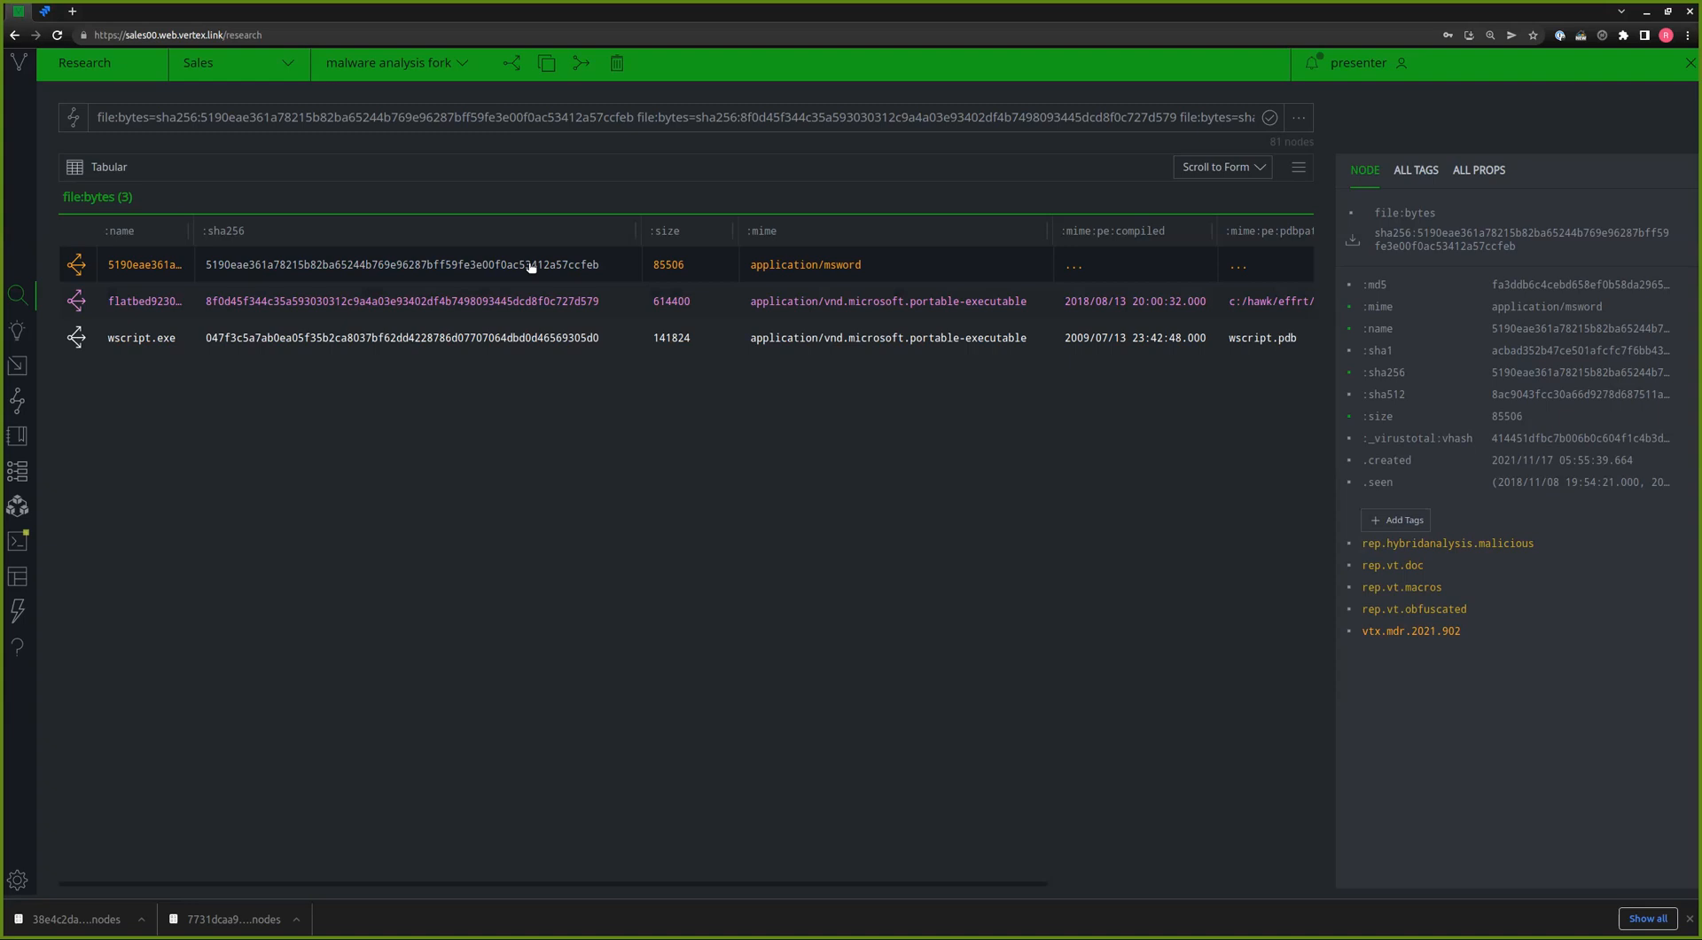
pyautogui.keyDown('shift'); pyautogui.click(531, 304); pyautogui.keyUp('shift')
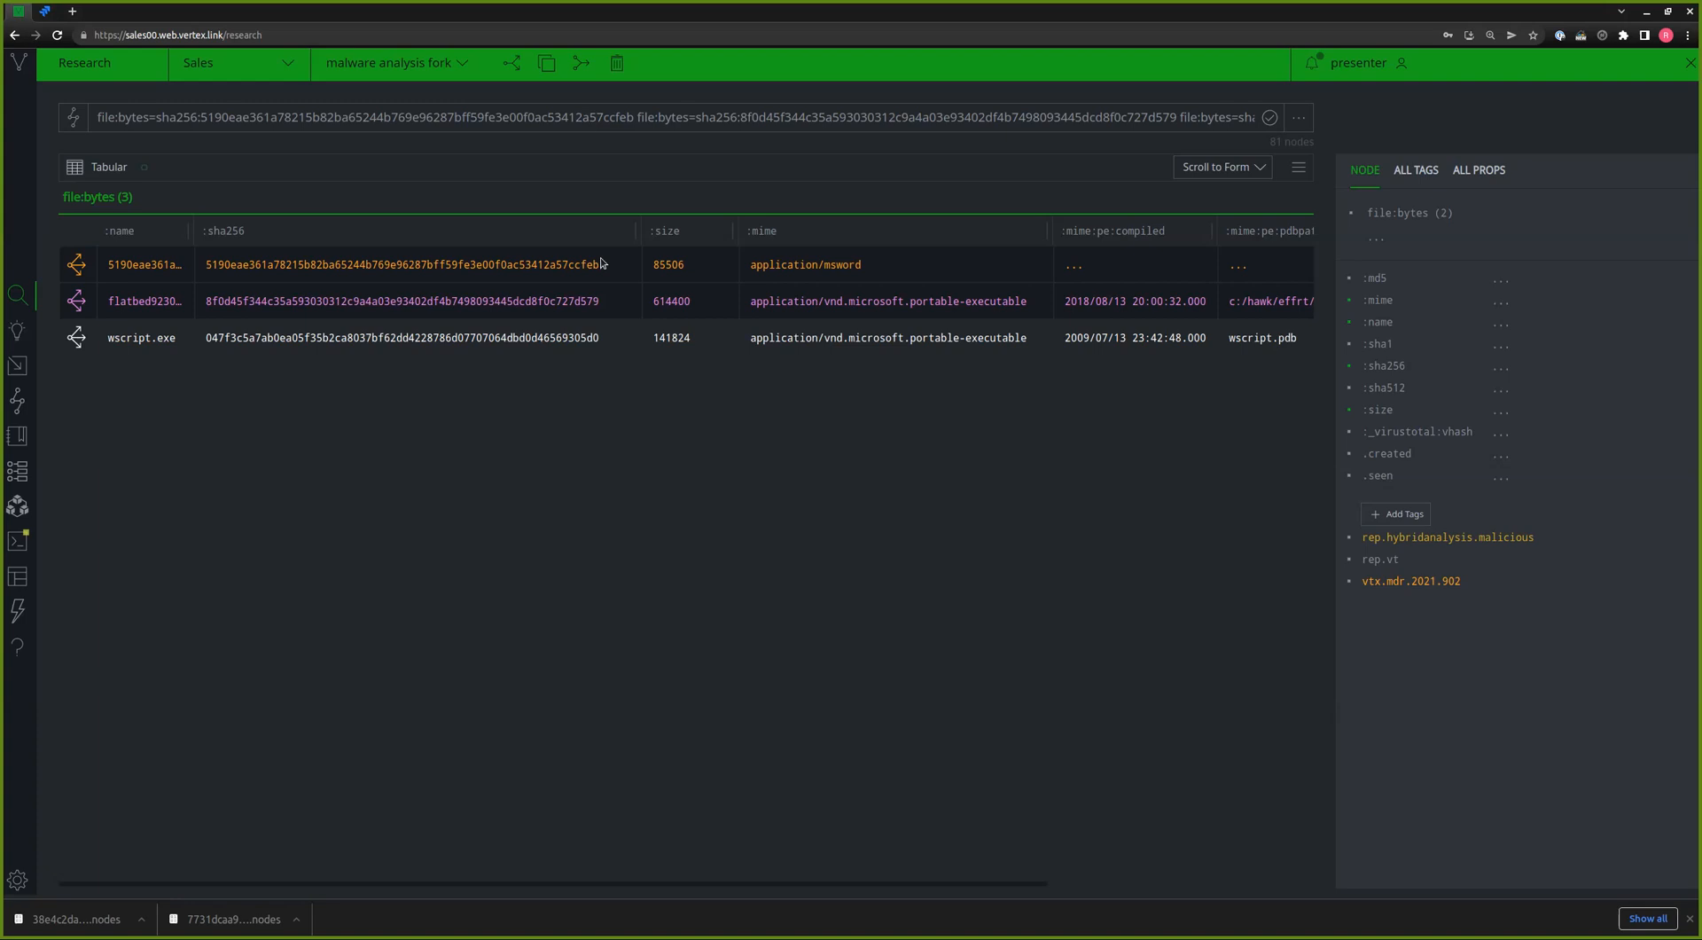
pyautogui.click(580, 340)
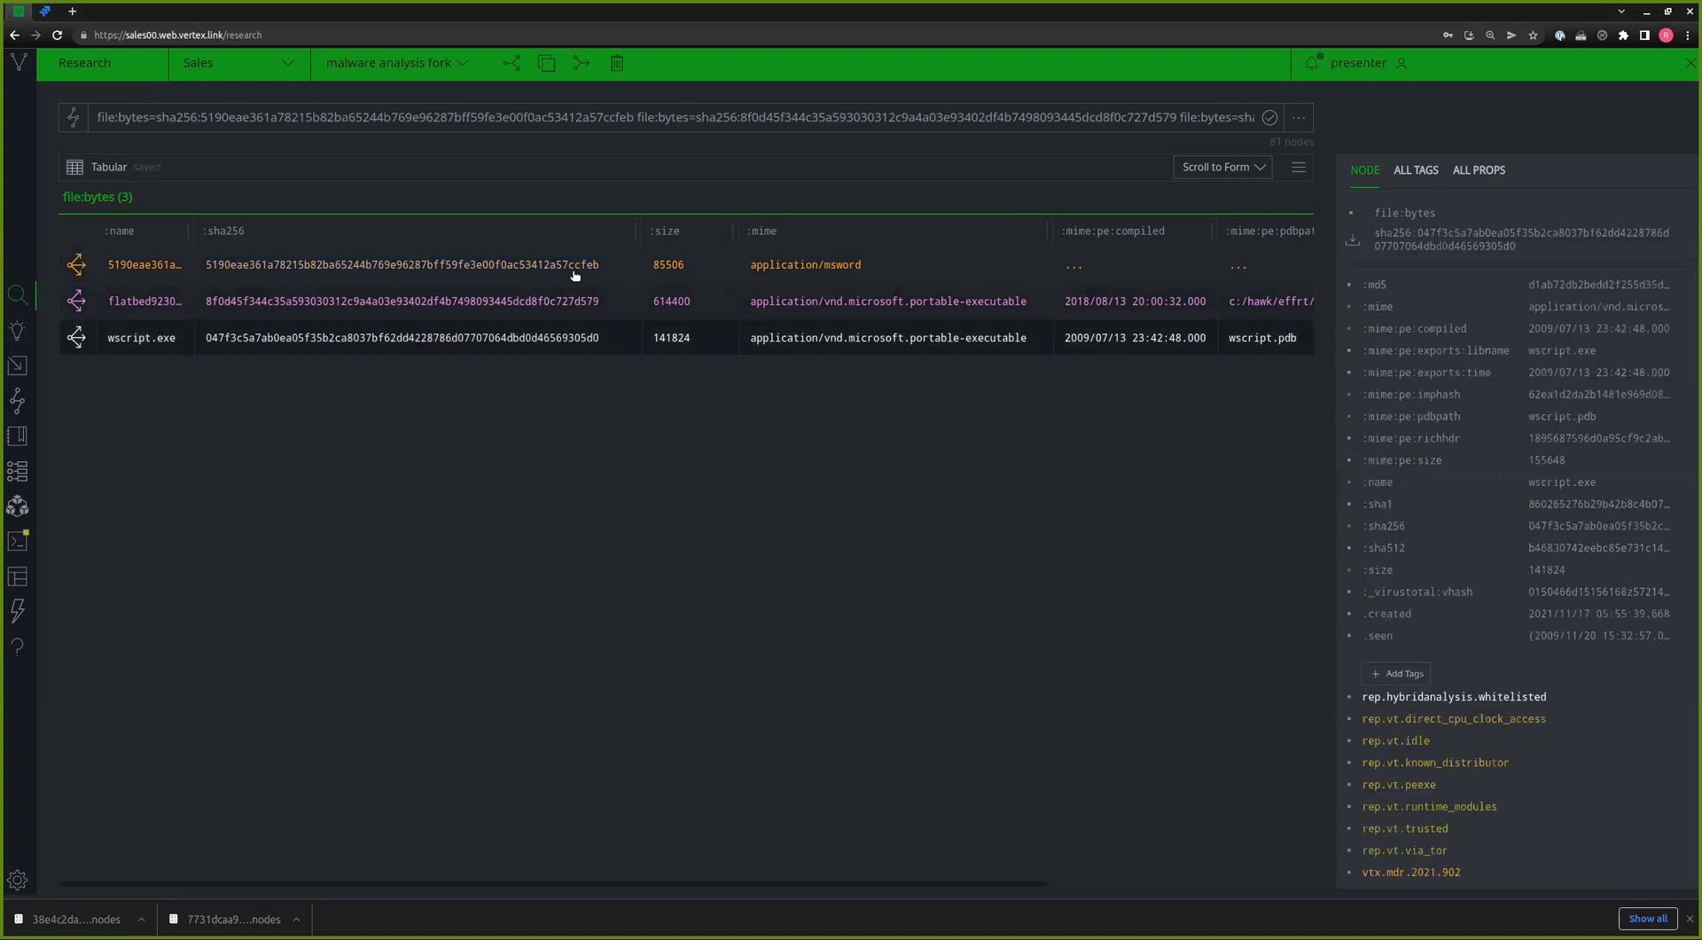
# - Add the tag cno.common to the wscript.exe file node
pyautogui.rightClick(564, 340)
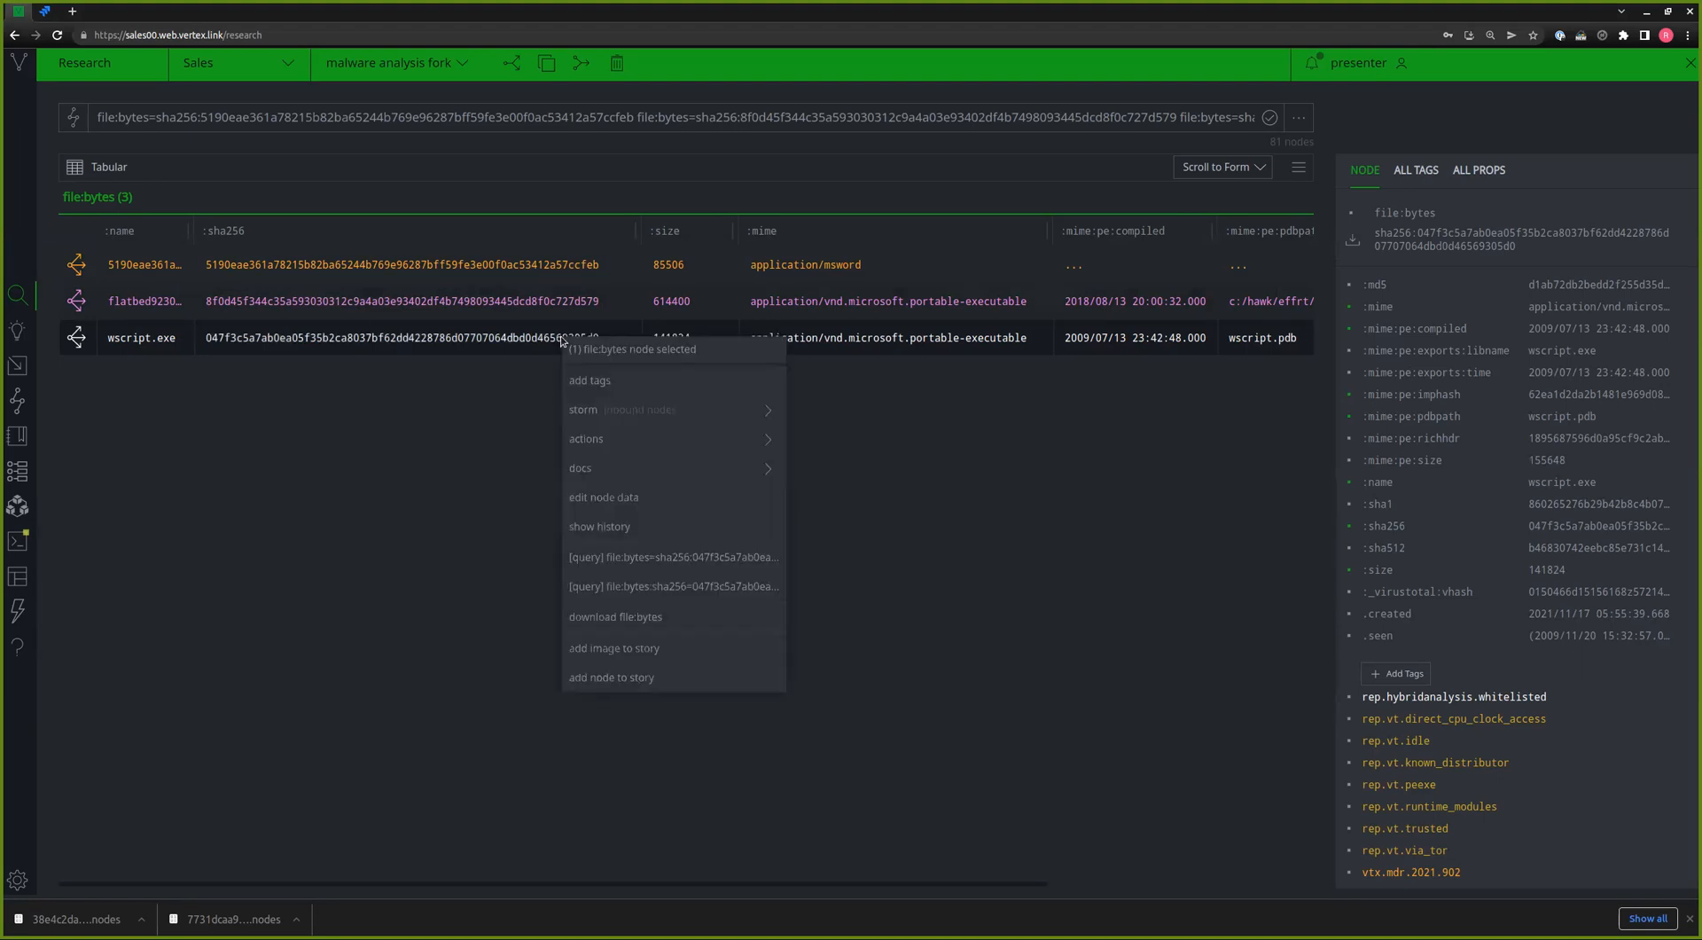
pyautogui.click(577, 381)
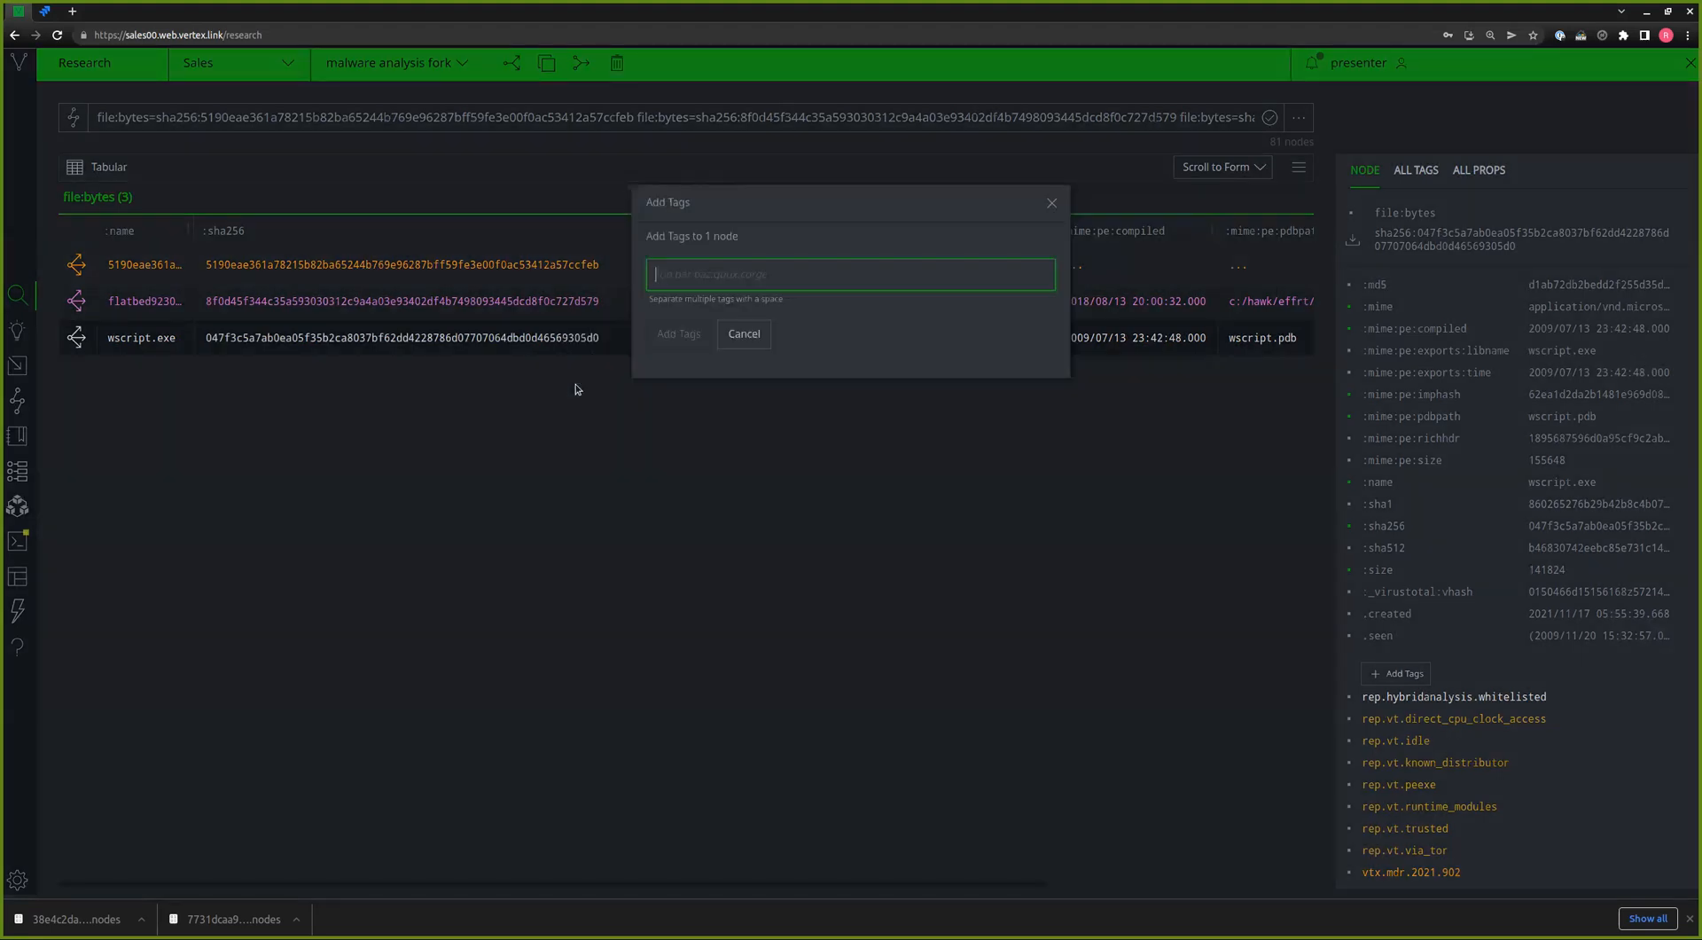
pyautogui.write('cno.common')
pyautogui.click(678, 335)
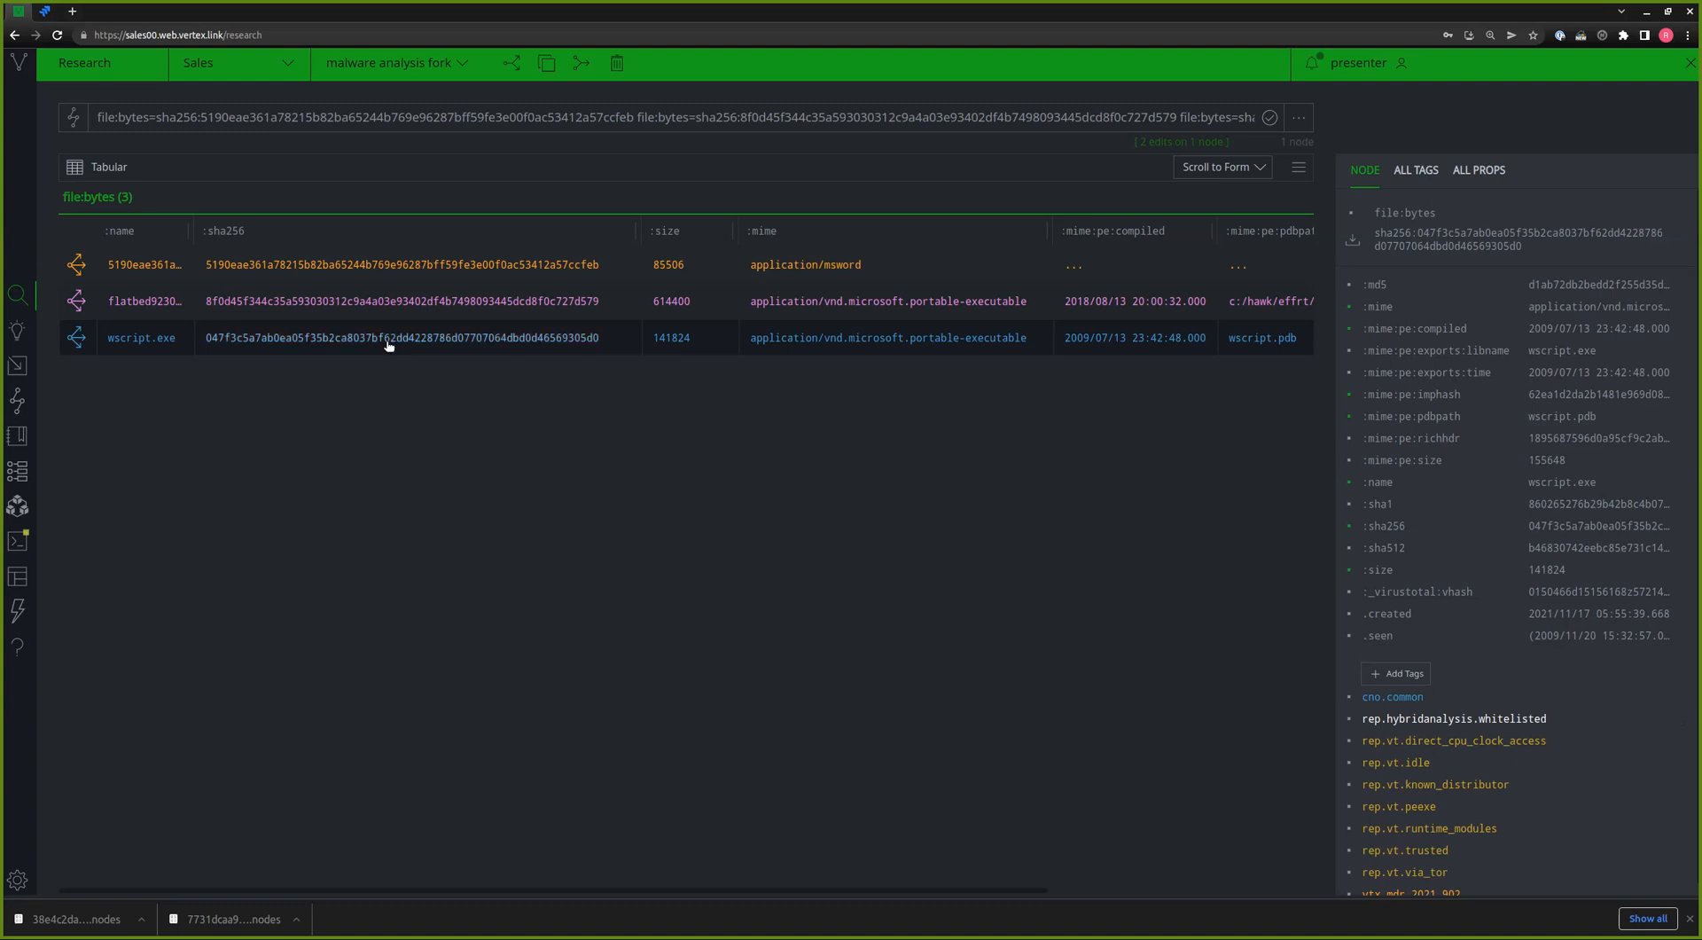
# - Add the tags cno.threat.sundance.own and cno.mal to the msword file node
pyautogui.click(479, 270)
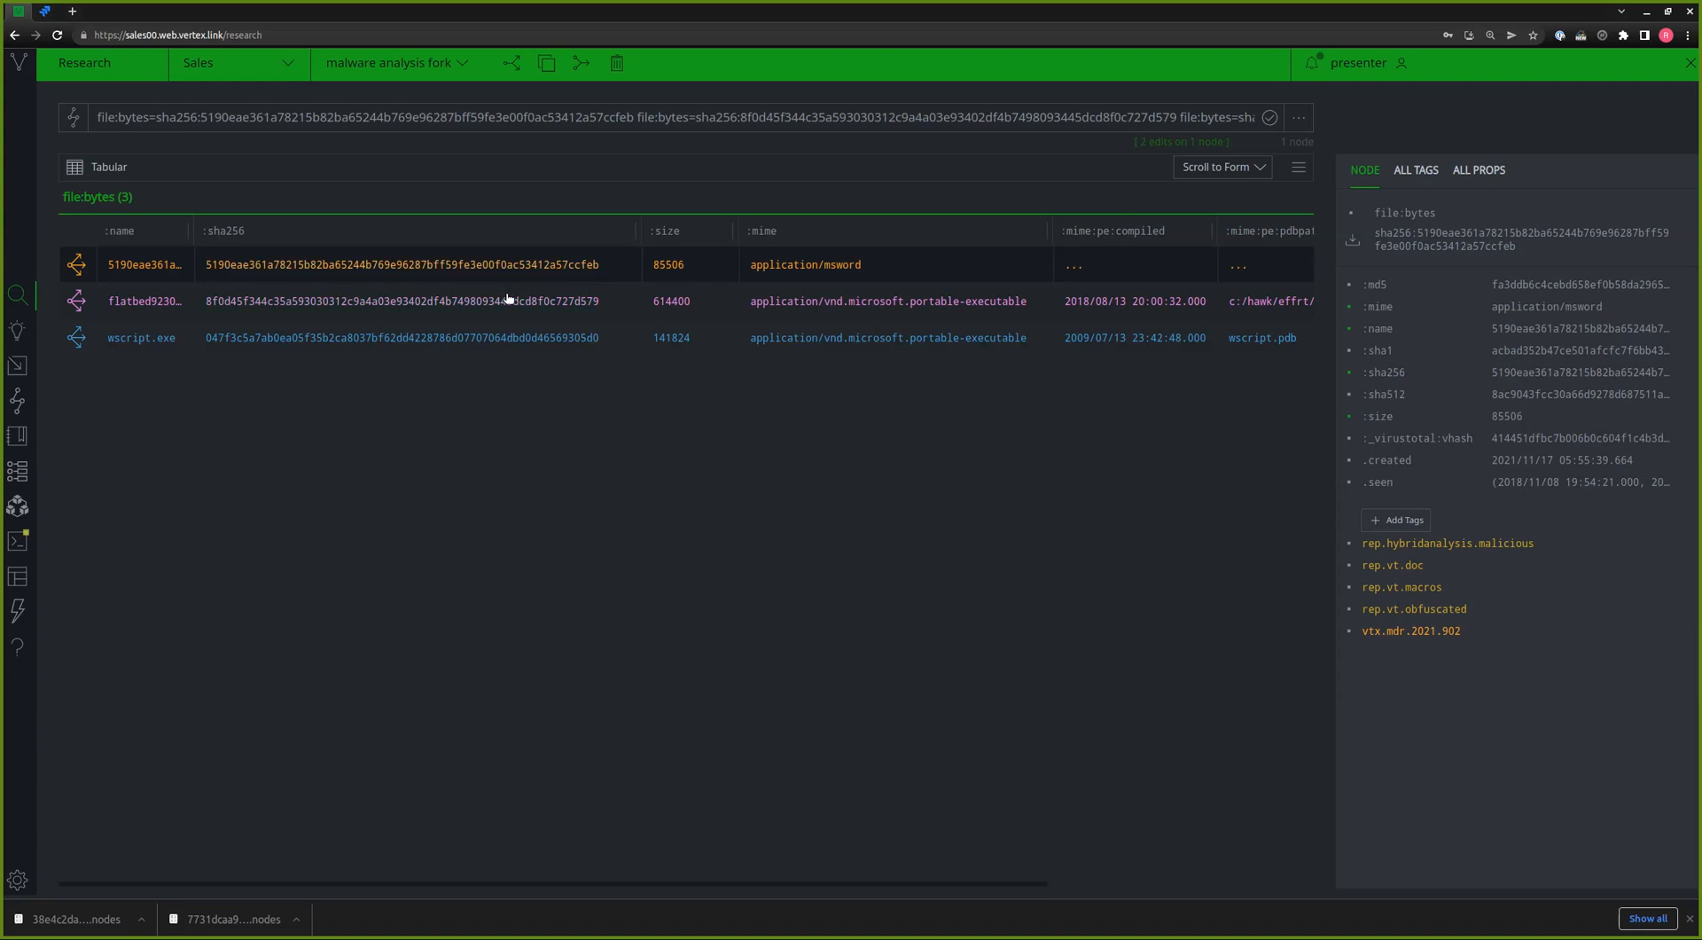
pyautogui.rightClick(509, 269)
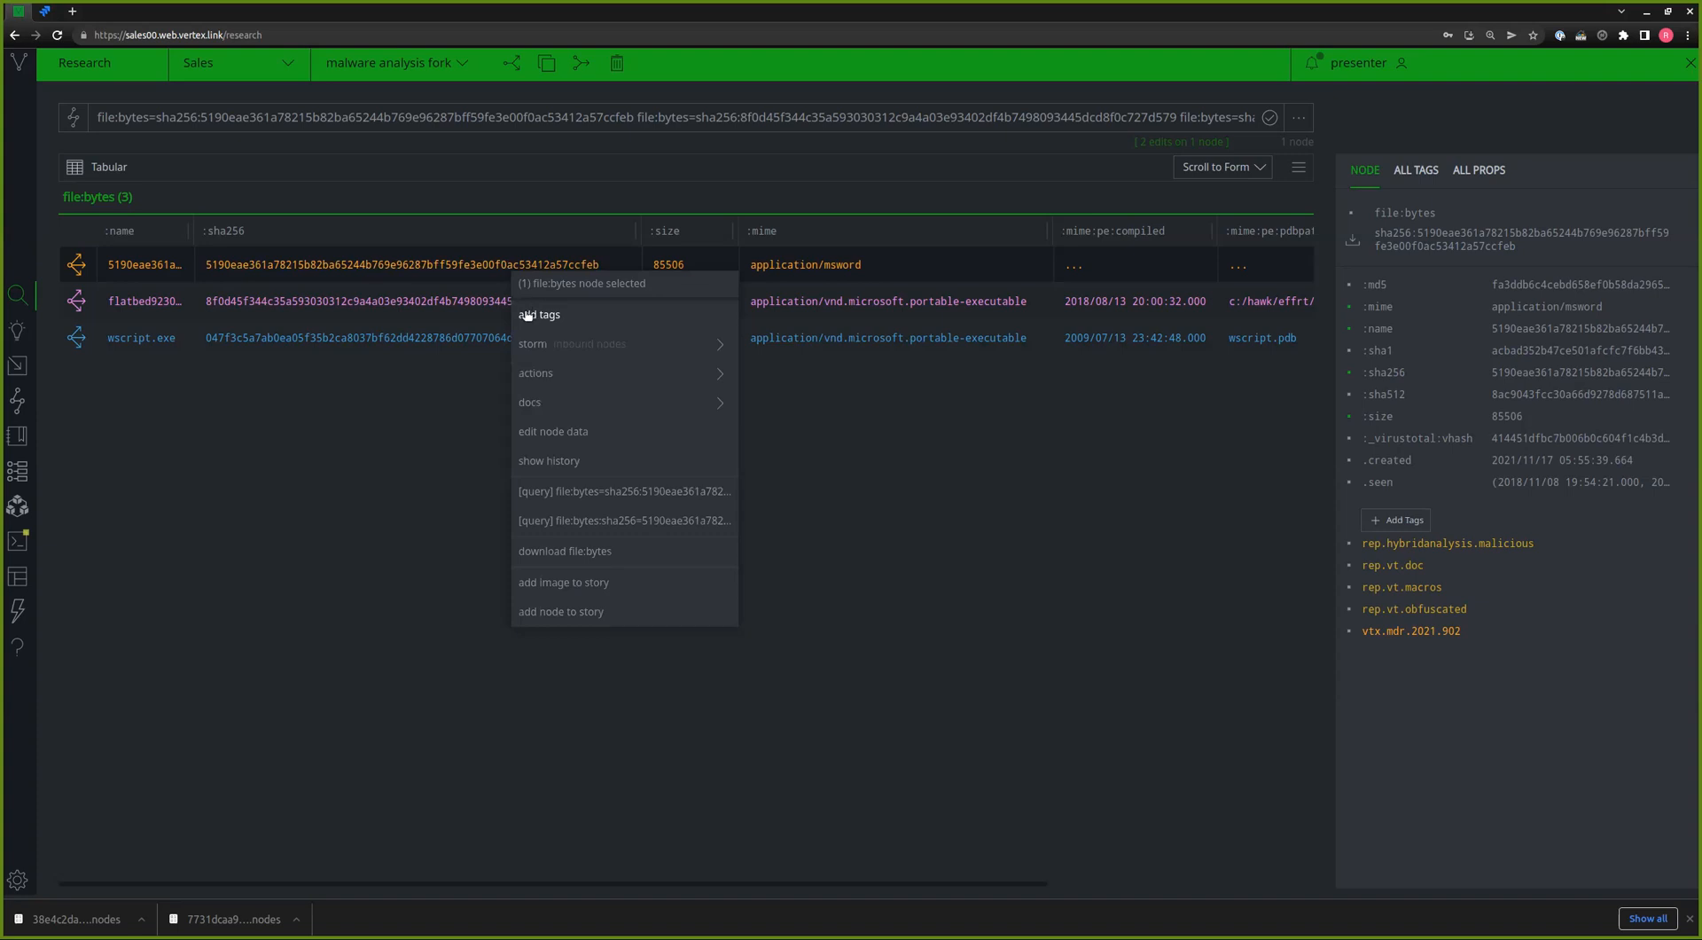
pyautogui.click(613, 312)
pyautogui.write('cno')
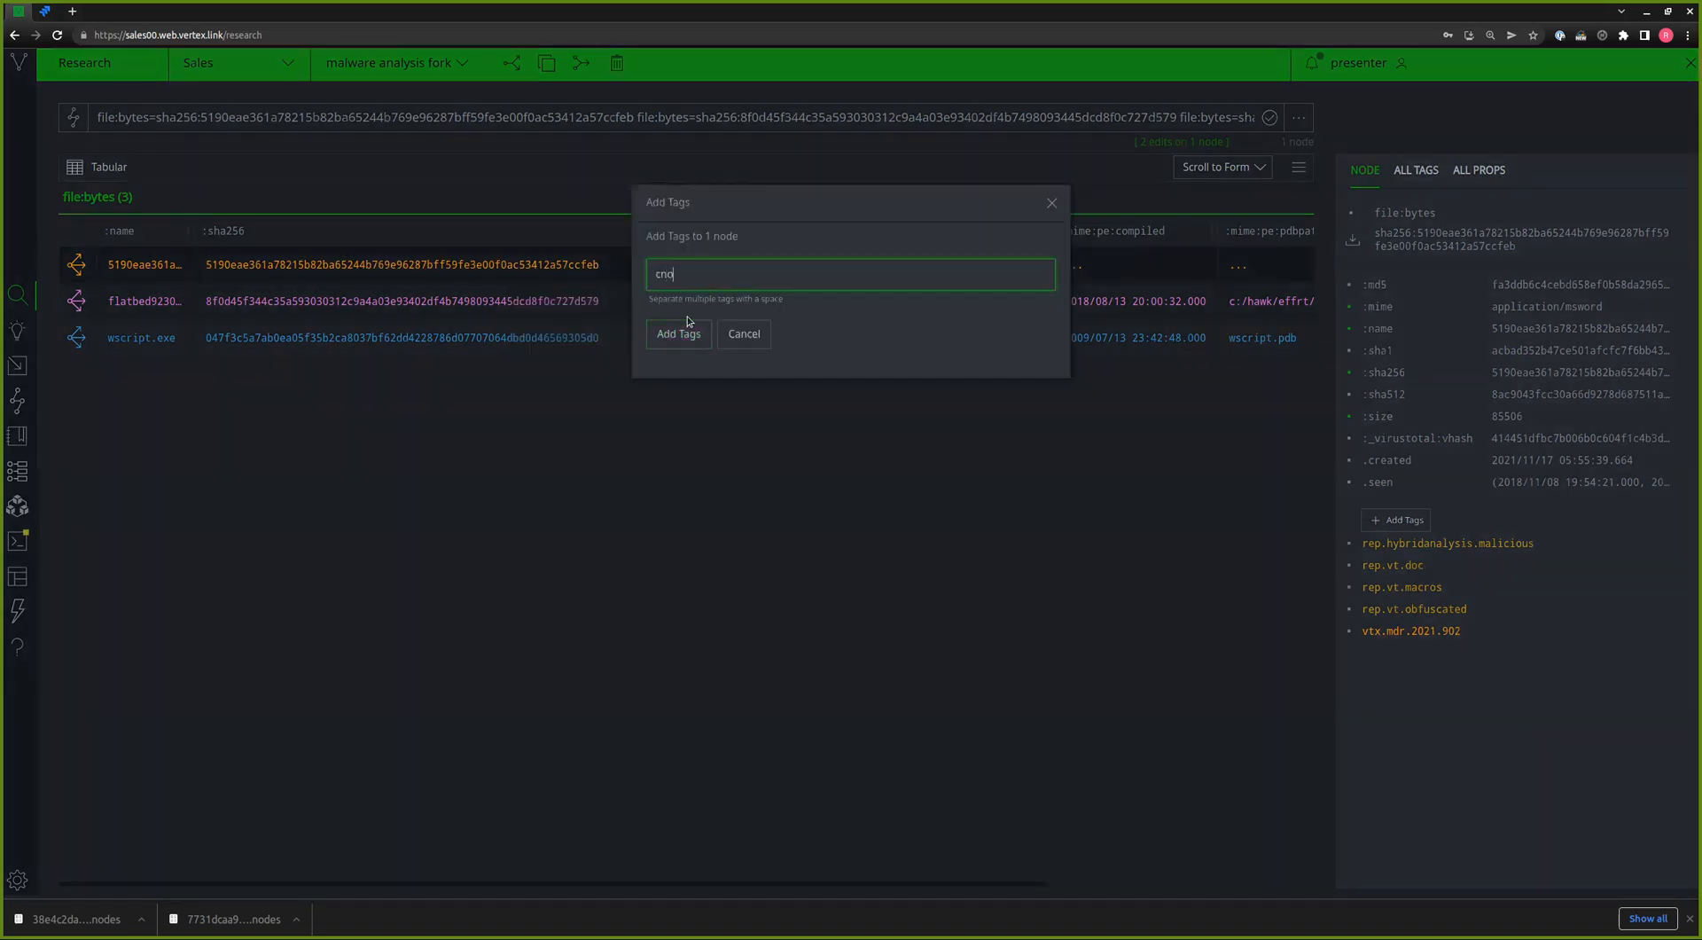
pyautogui.write('.threat.')
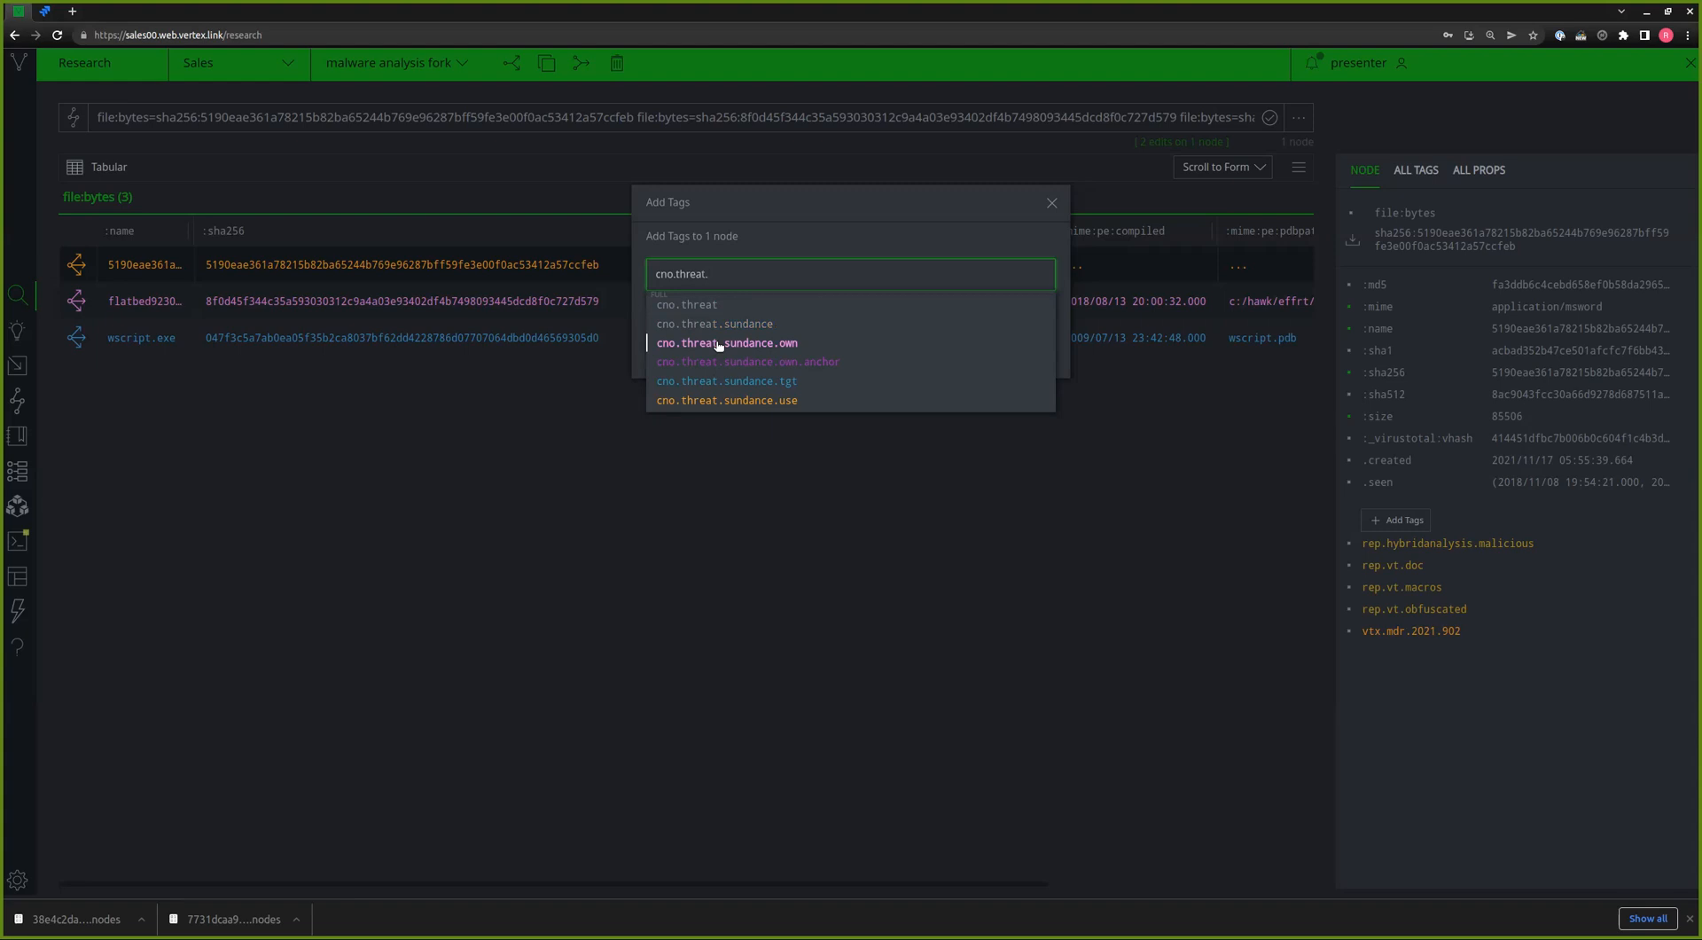
pyautogui.click(718, 344)
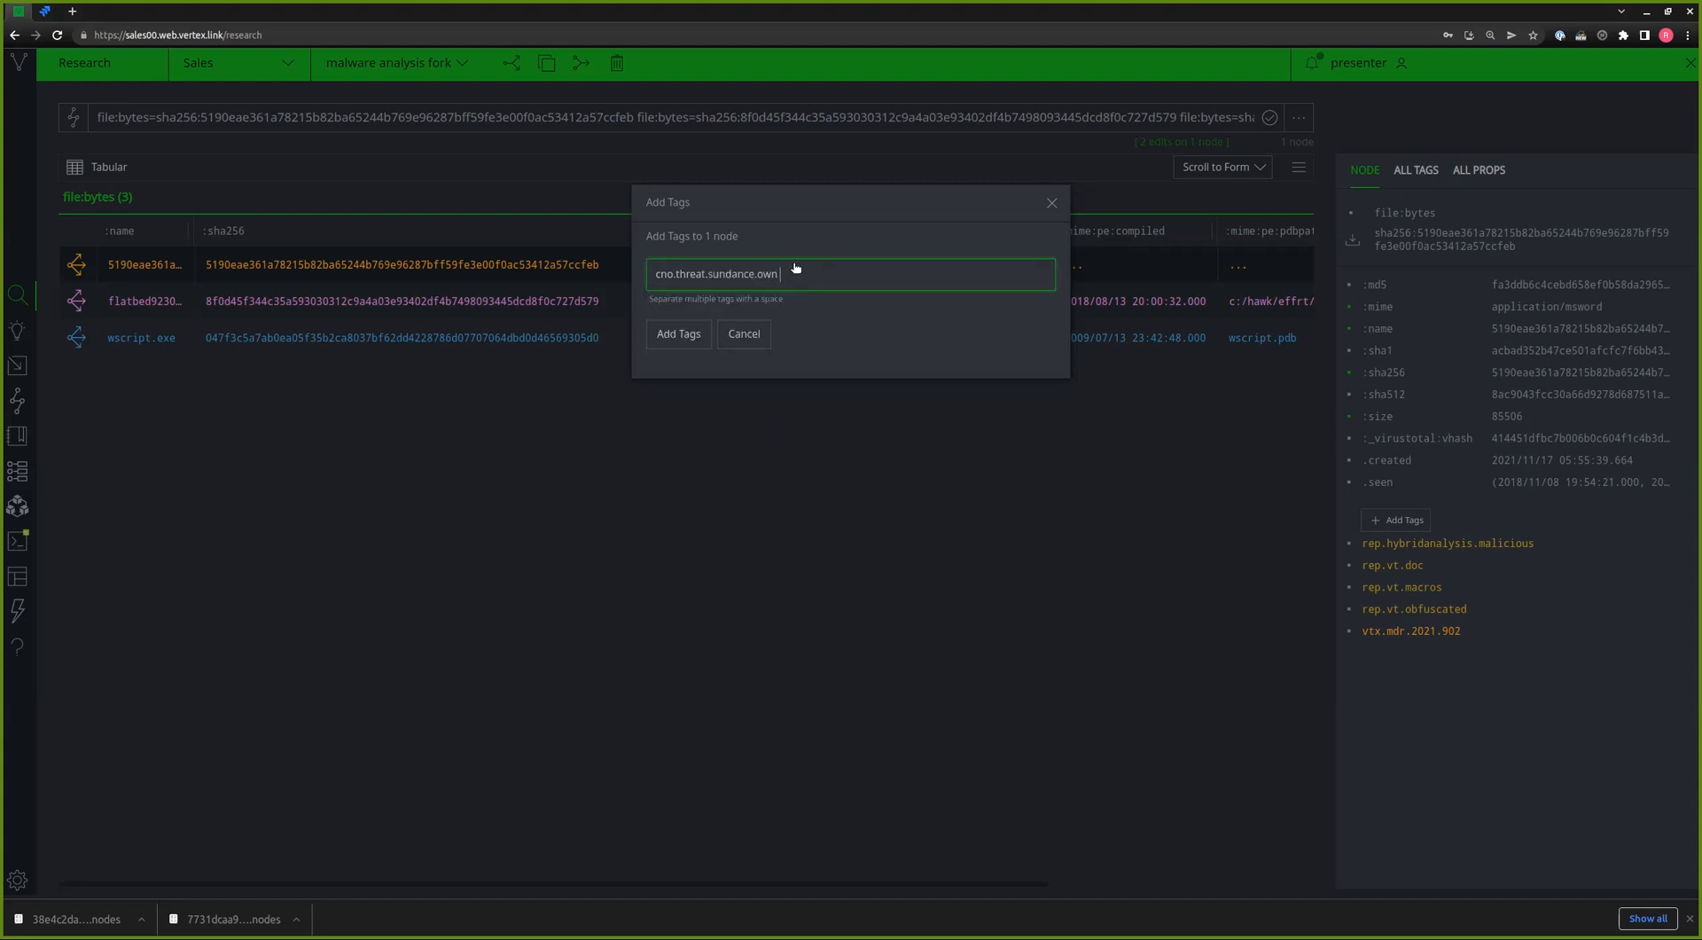
pyautogui.write('cno')
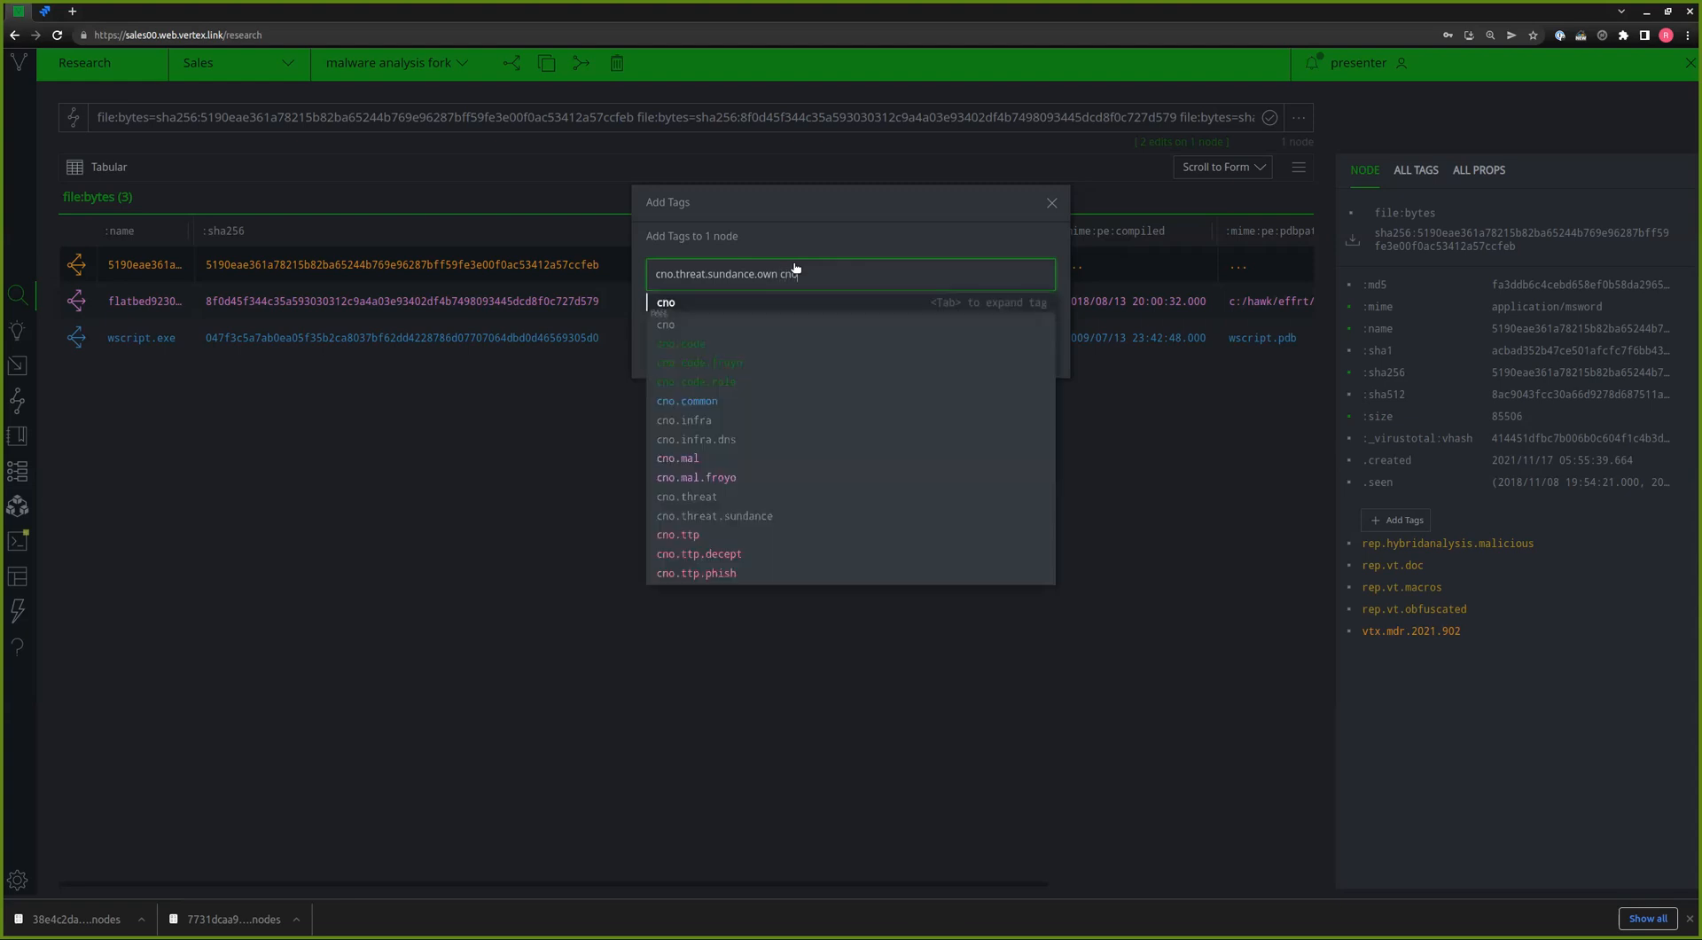
pyautogui.write('.mal')
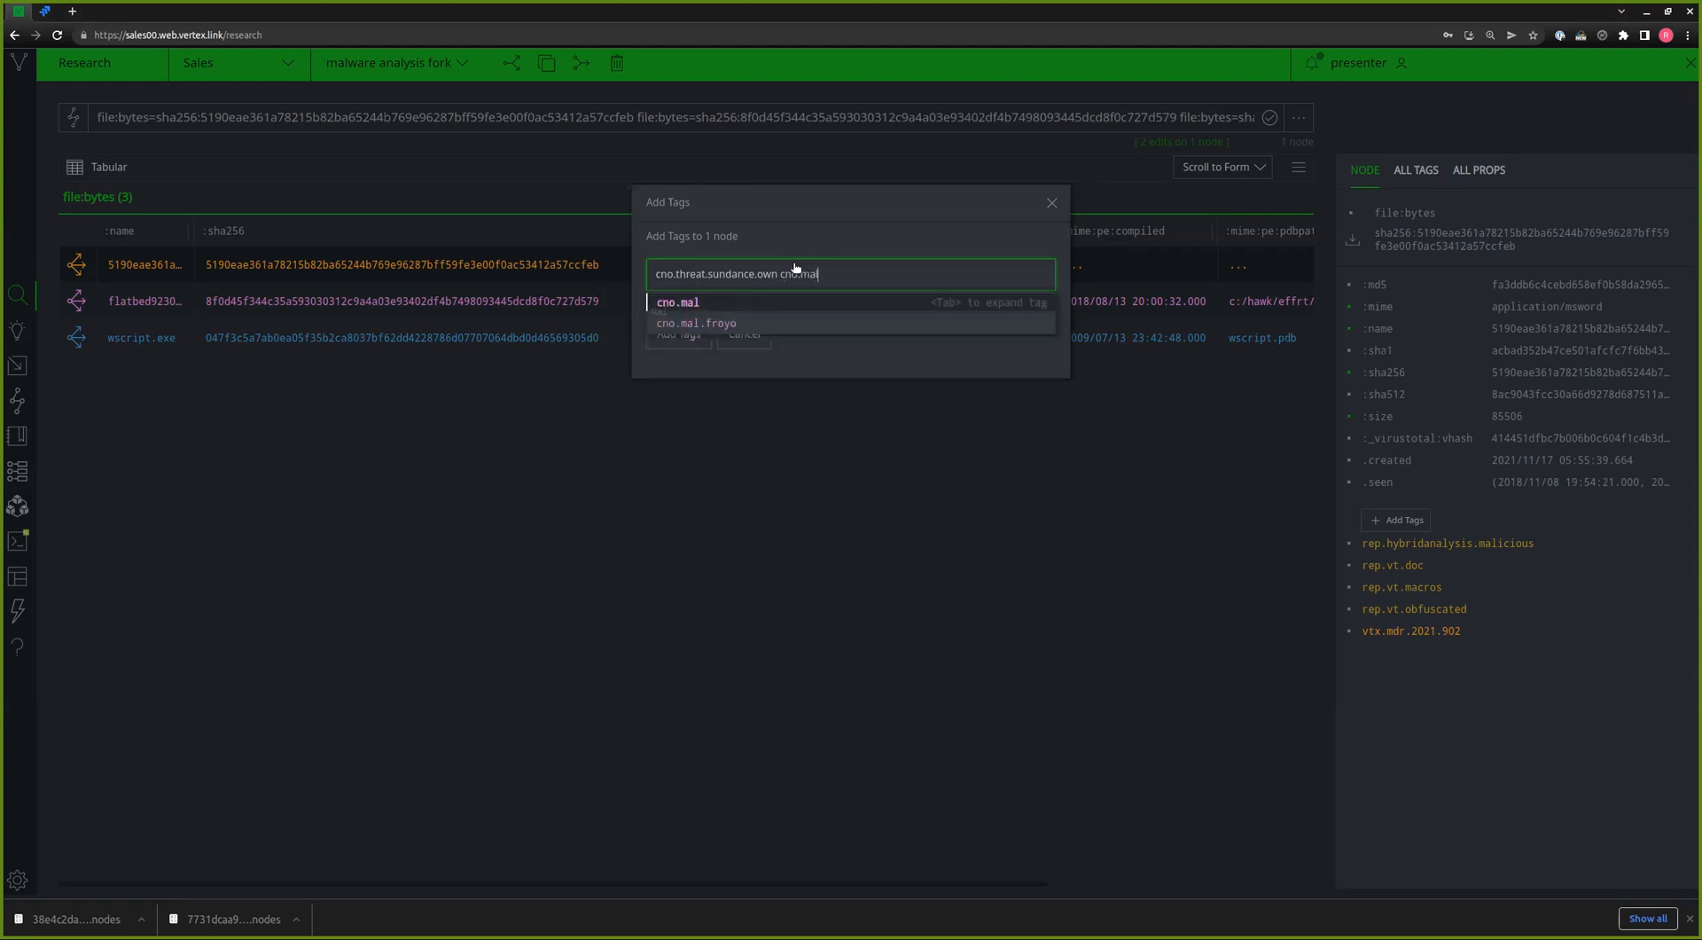
pyautogui.click(785, 301)
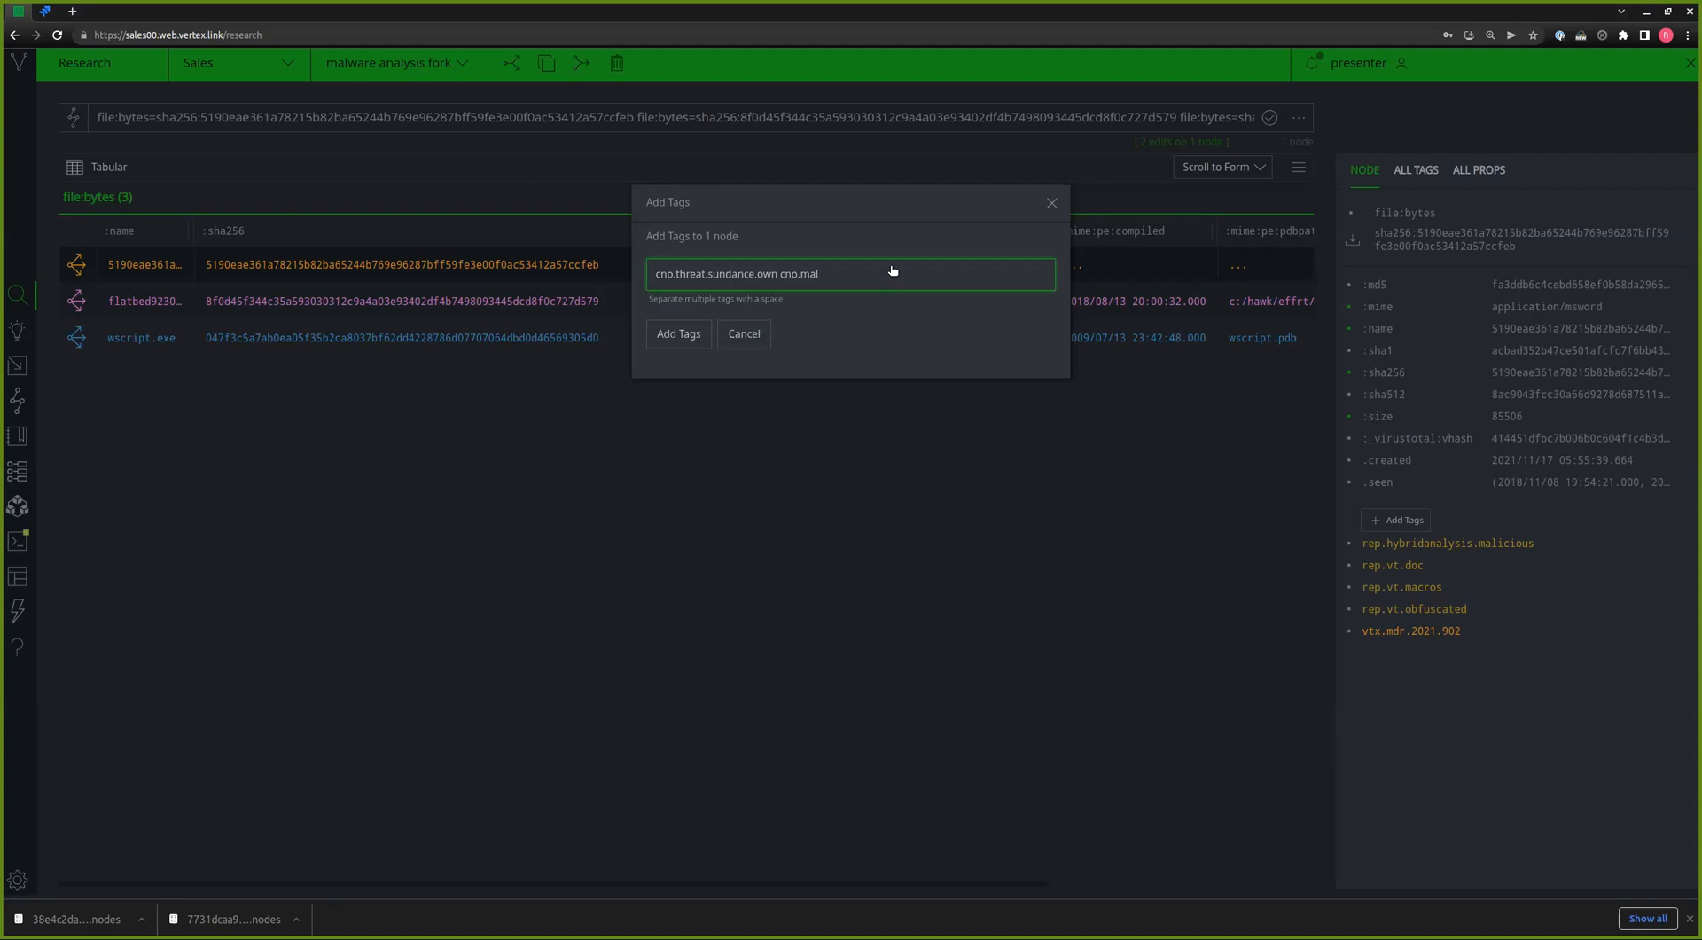
pyautogui.click(696, 334)
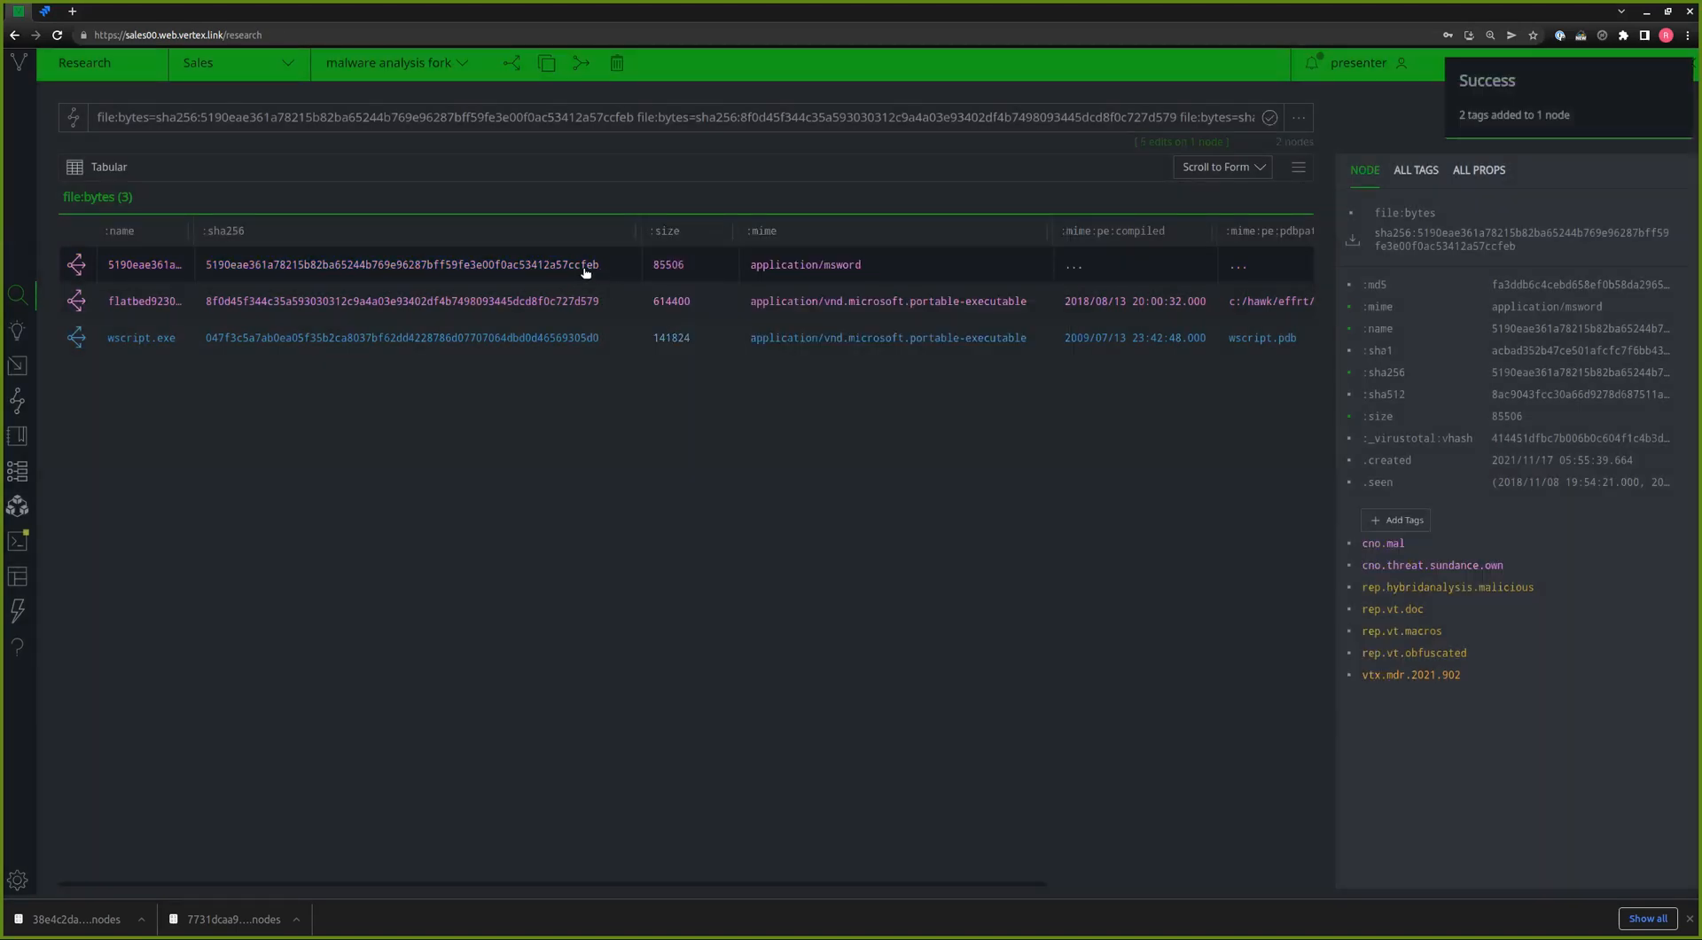
# - Add only the tag cno.threat.sundance.own to the 614400-byte executable, flatbed923027.exe
pyautogui.click(582, 302)
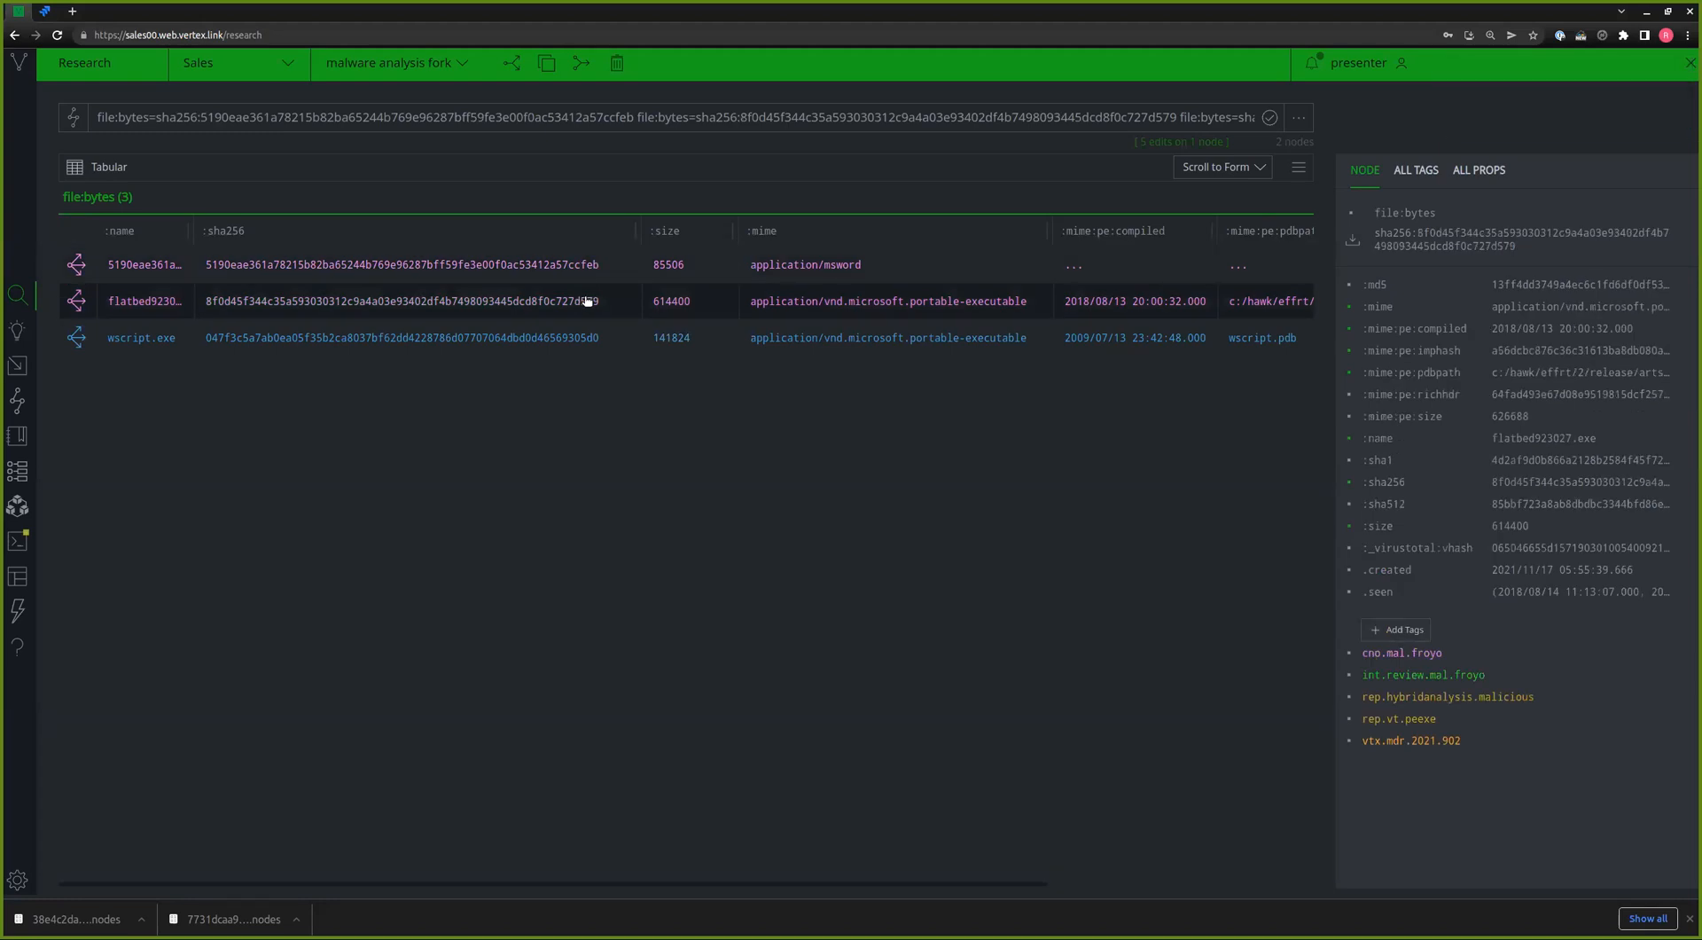
pyautogui.rightClick(519, 302)
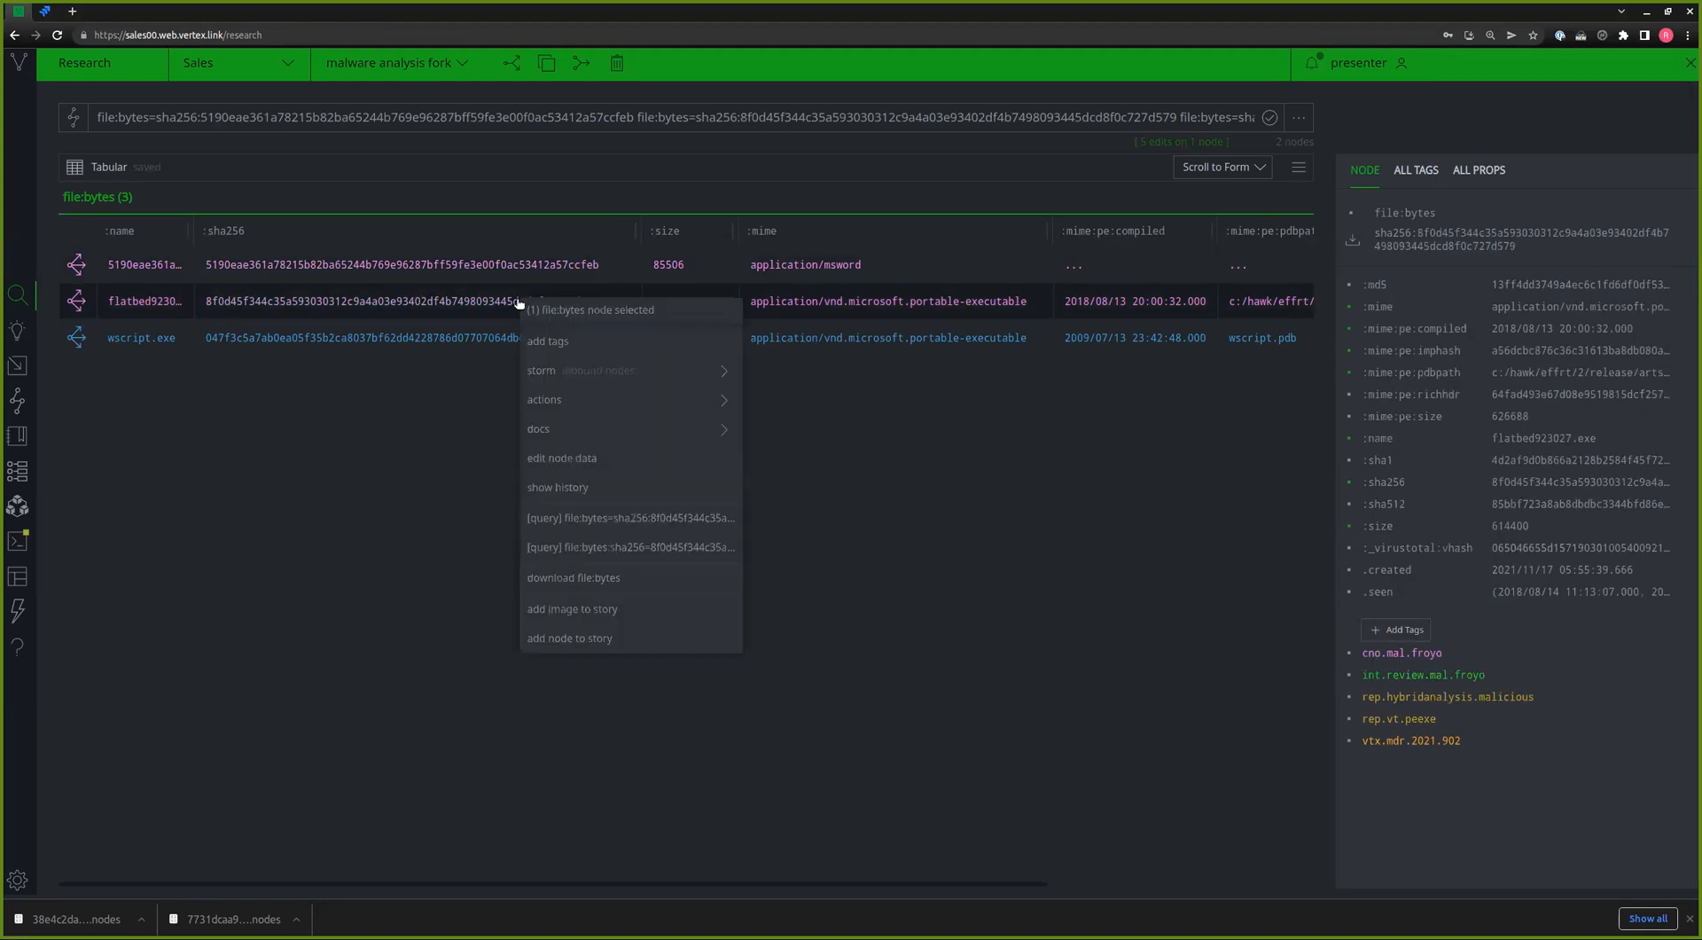
pyautogui.click(542, 342)
pyautogui.click(829, 277)
pyautogui.moveTo(786, 277); pyautogui.dragTo(823, 276)
pyautogui.press('BackSpace')
pyautogui.press('BackSpace')
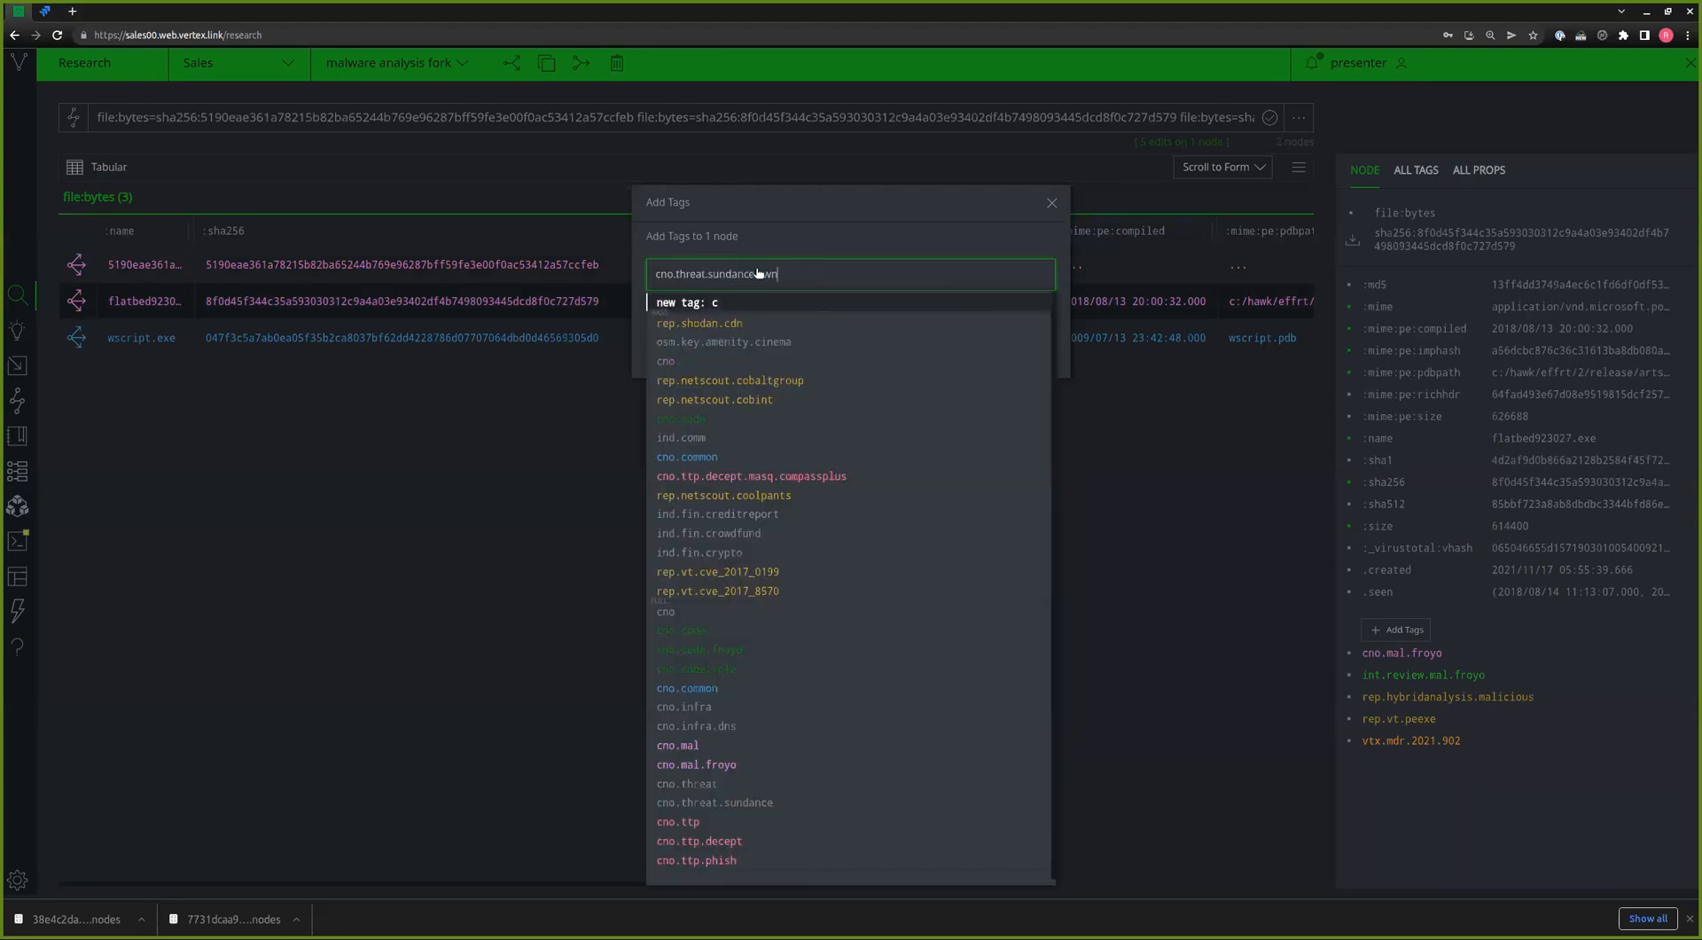
pyautogui.click(699, 340)
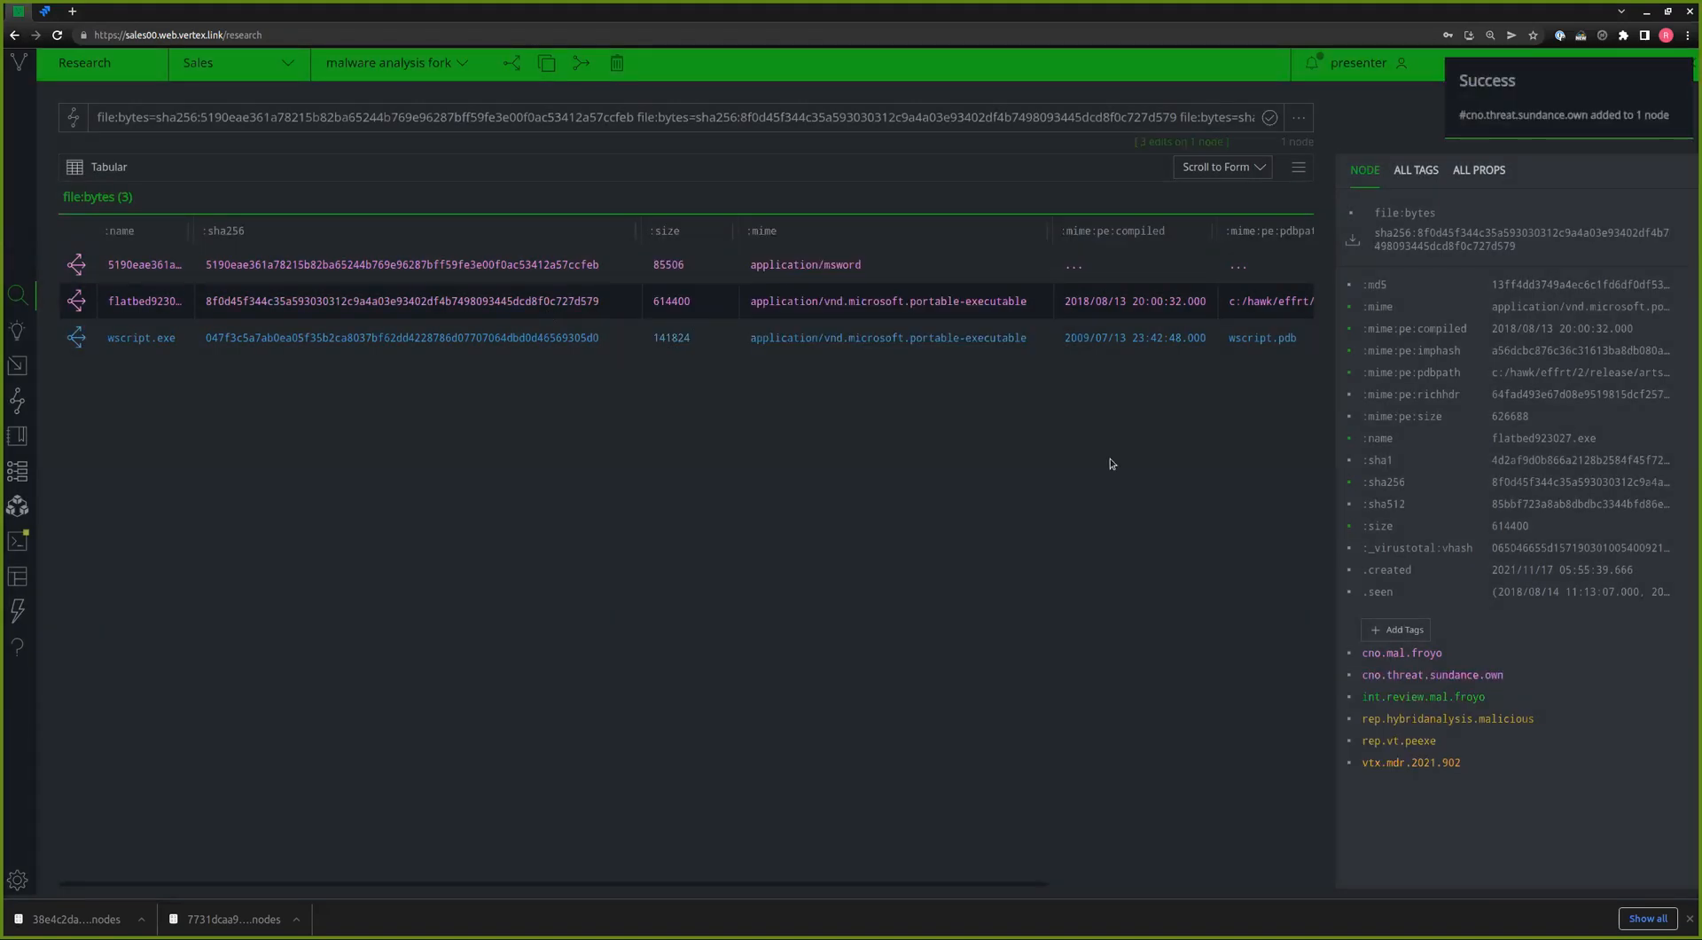
# - Remove the full int.review.mal.froyo tag, including its #int root, from flatbed923027.exe, and check the msword file's tags
pyautogui.click(1688, 703)
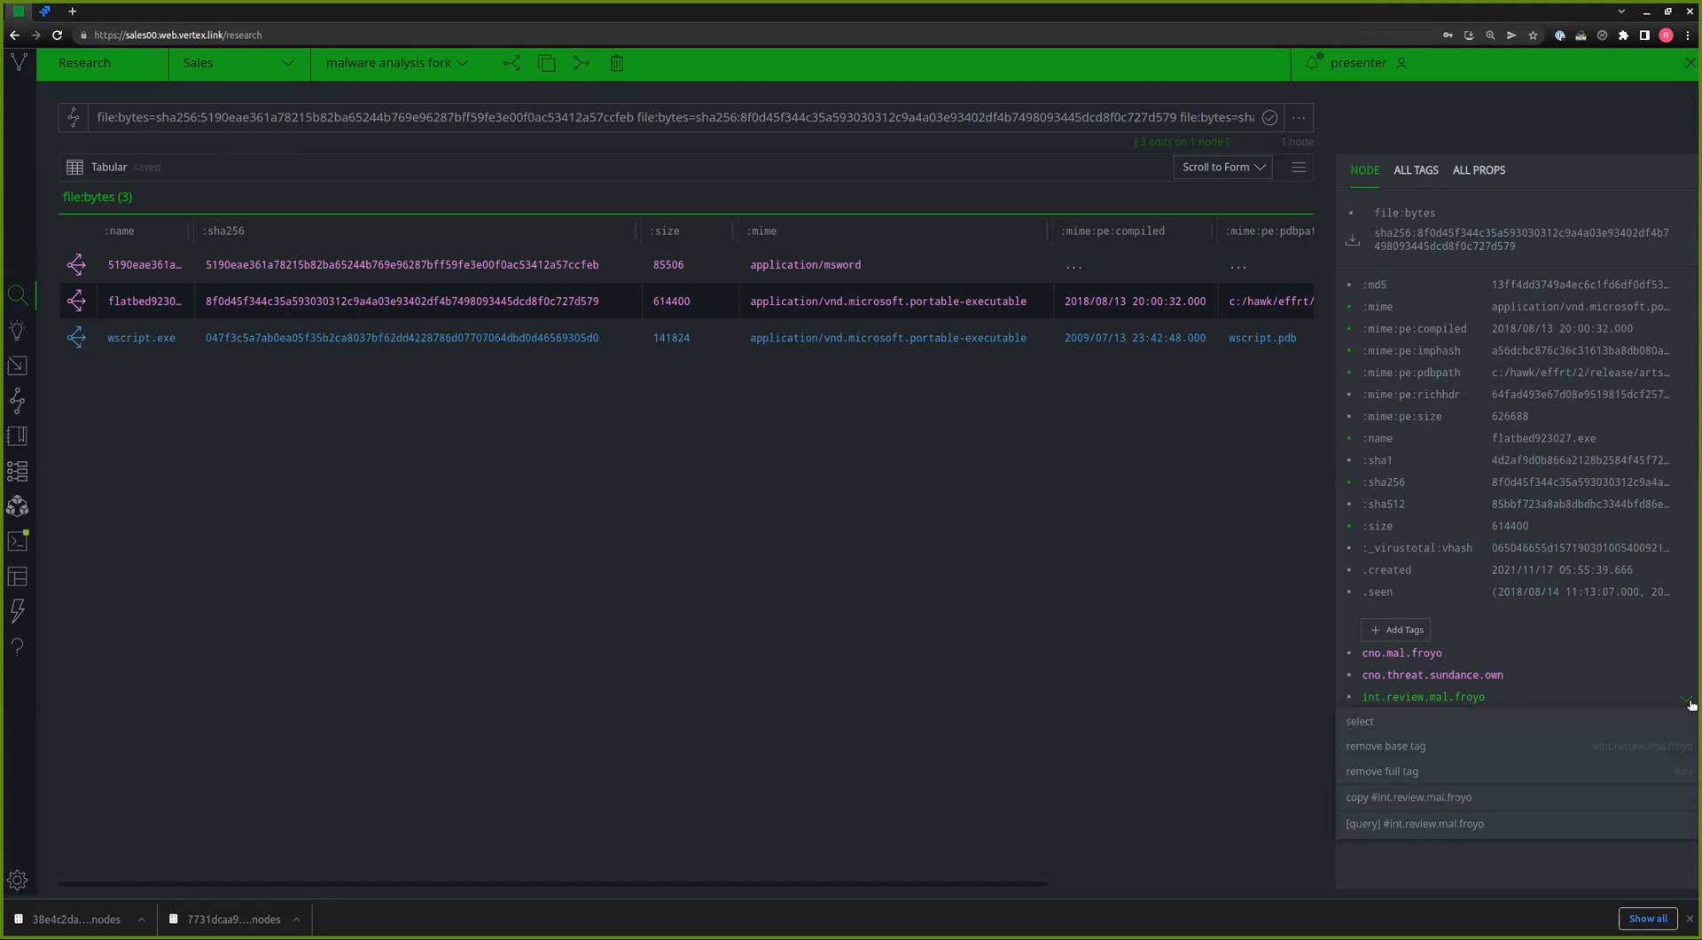
pyautogui.click(1548, 776)
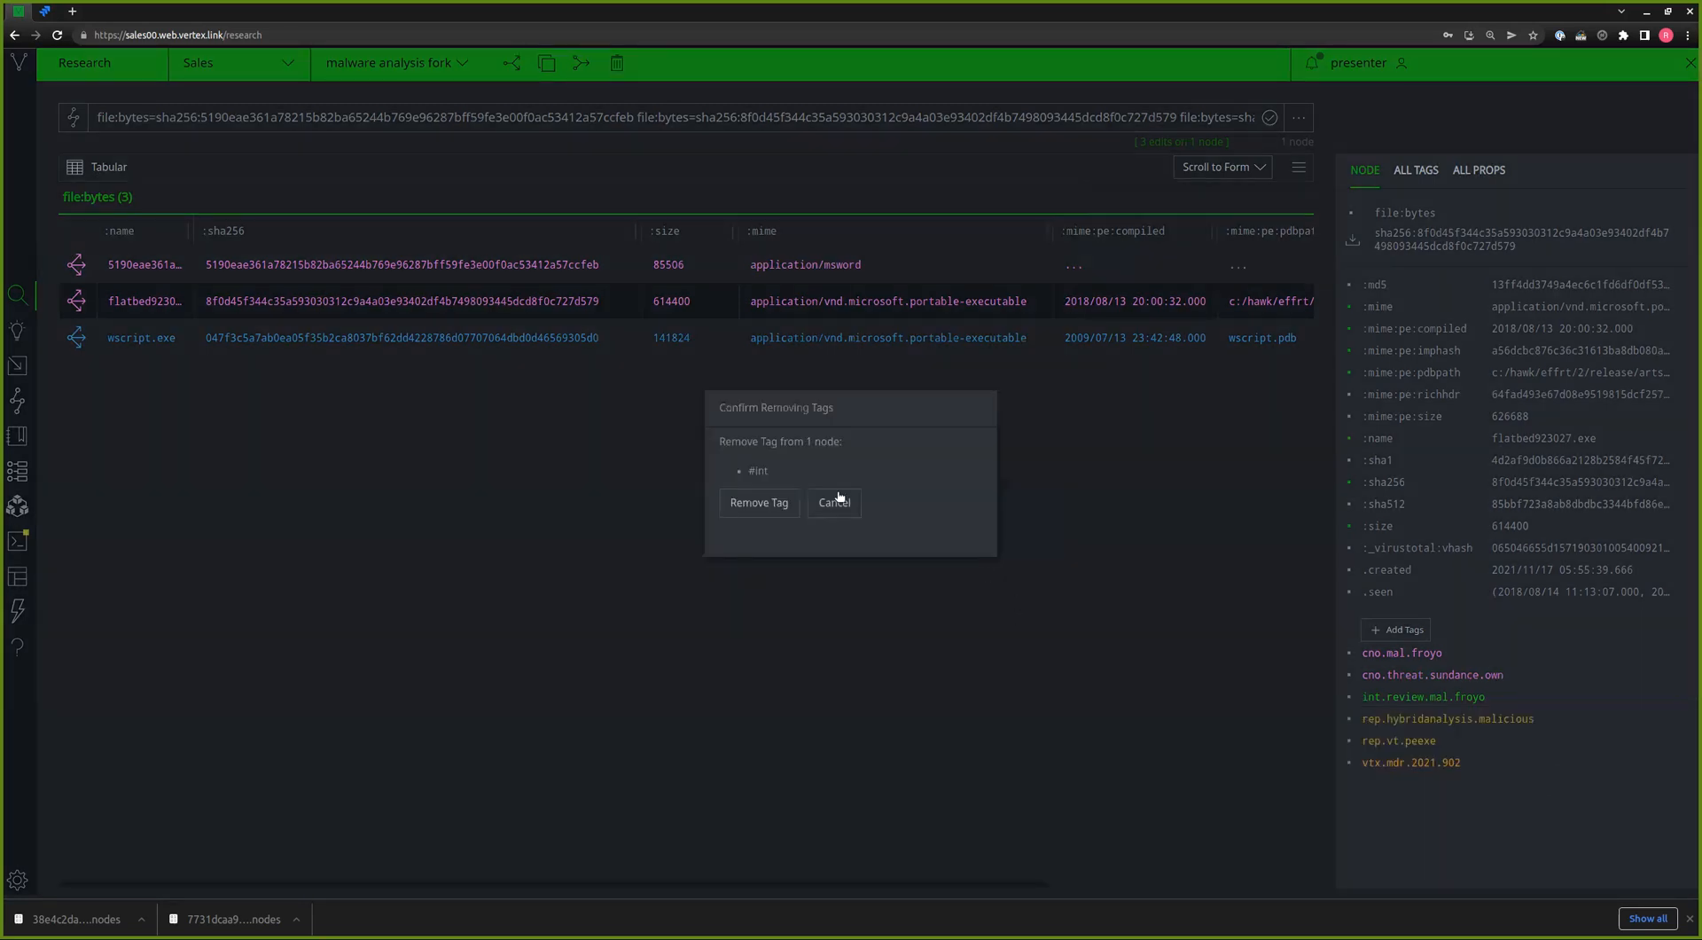
pyautogui.click(769, 503)
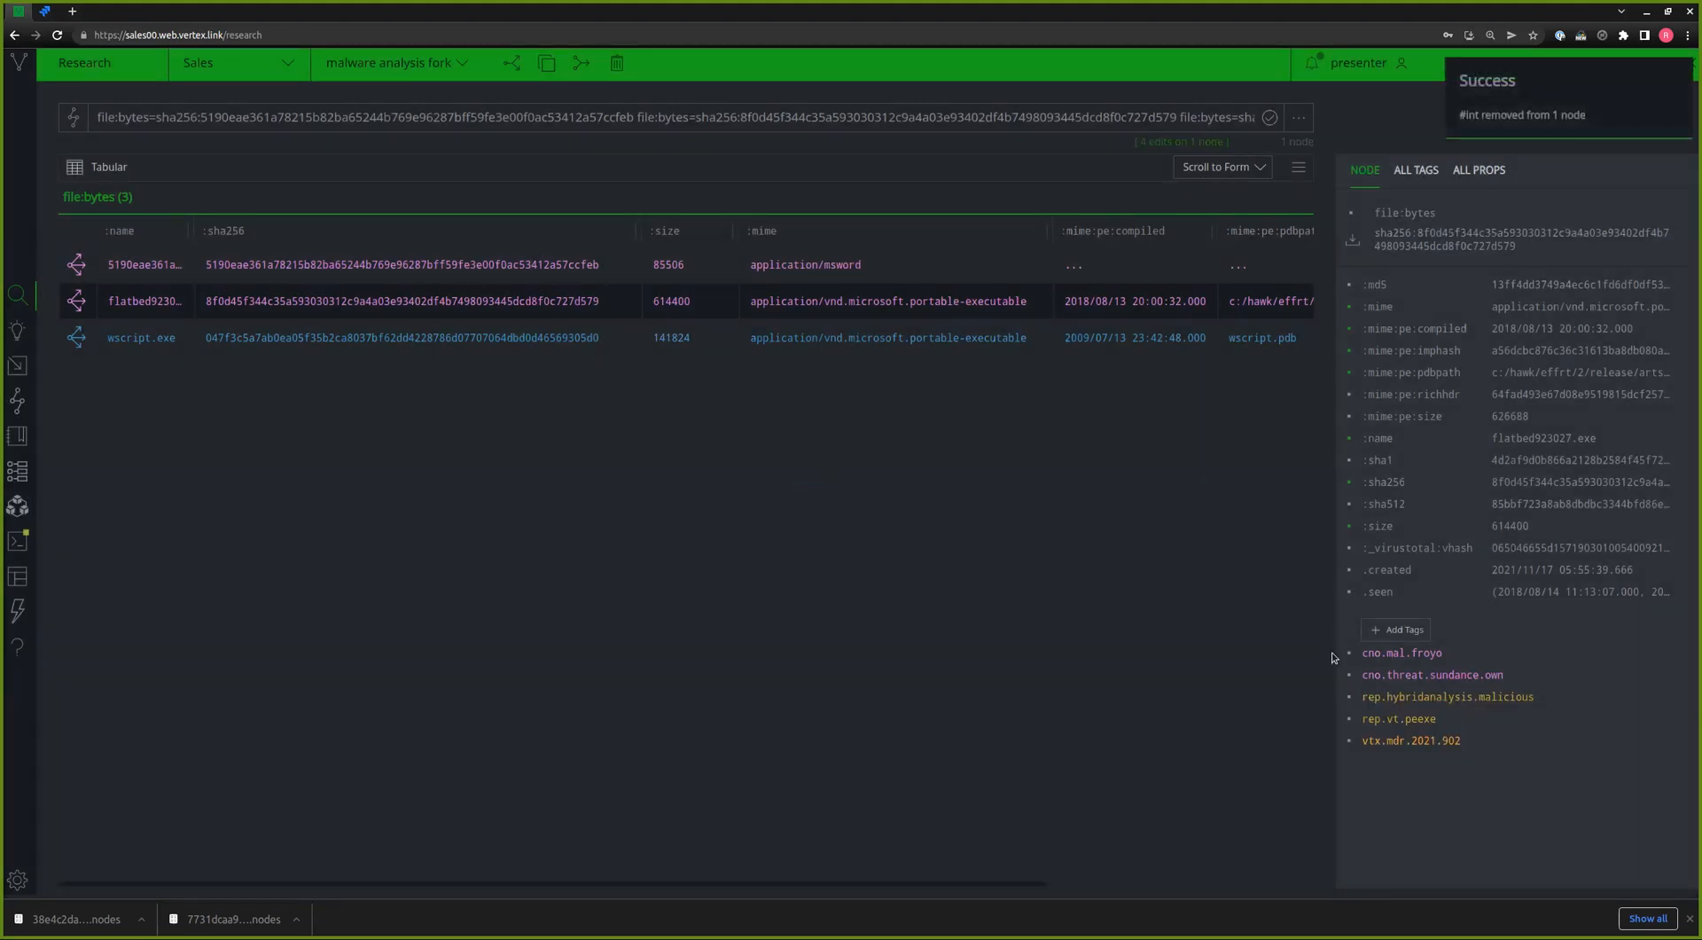
pyautogui.click(836, 268)
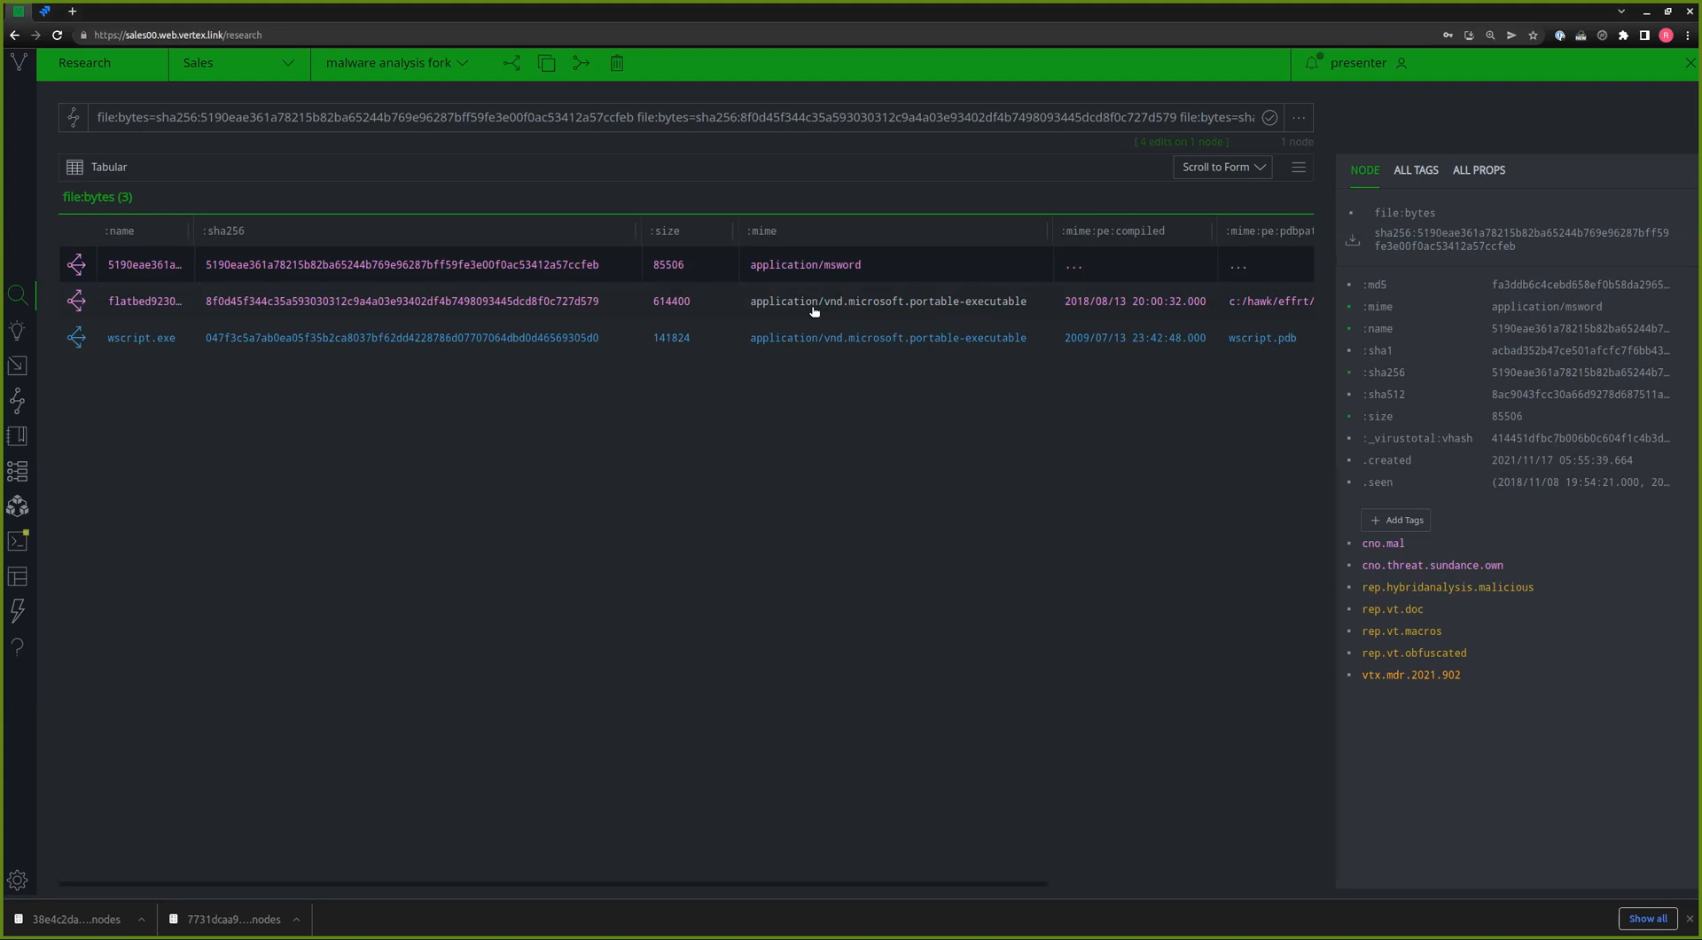
# - Recall the earlier query #vtx.mdr.2021.902 and run it again
pyautogui.click(769, 115)
pyautogui.press('Up')
pyautogui.press('Up')
pyautogui.press('Up')
pyautogui.press('Return')
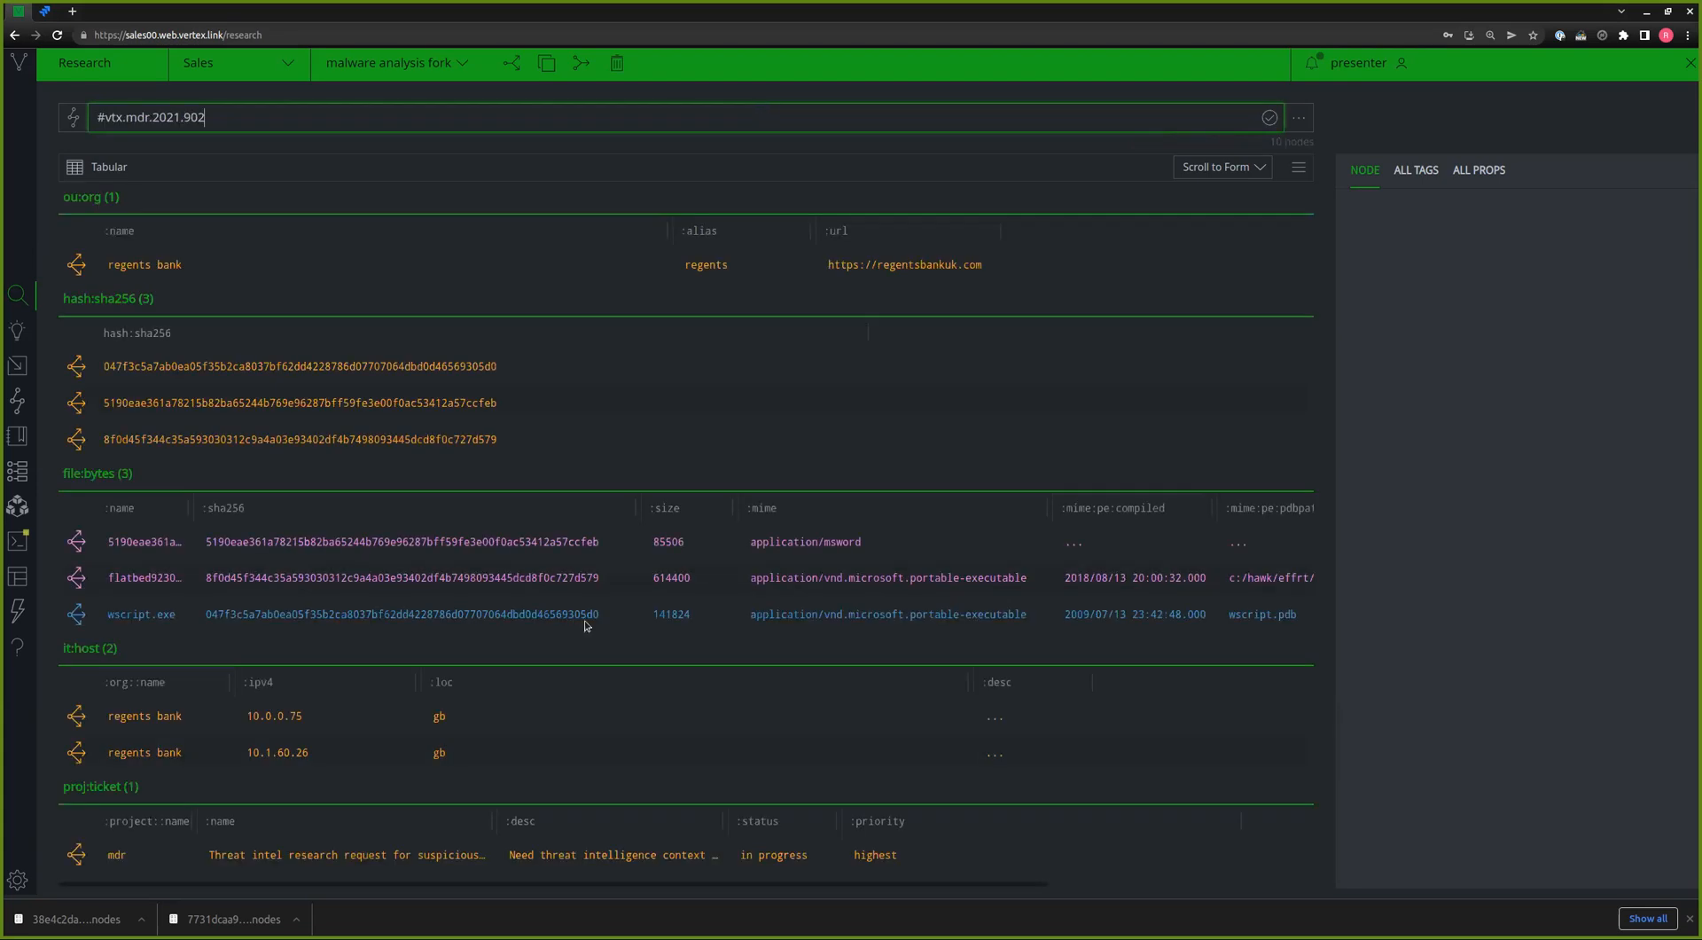
# - Run the jira-resolve action on the proj:ticket node for MDR-63
pyautogui.click(445, 859)
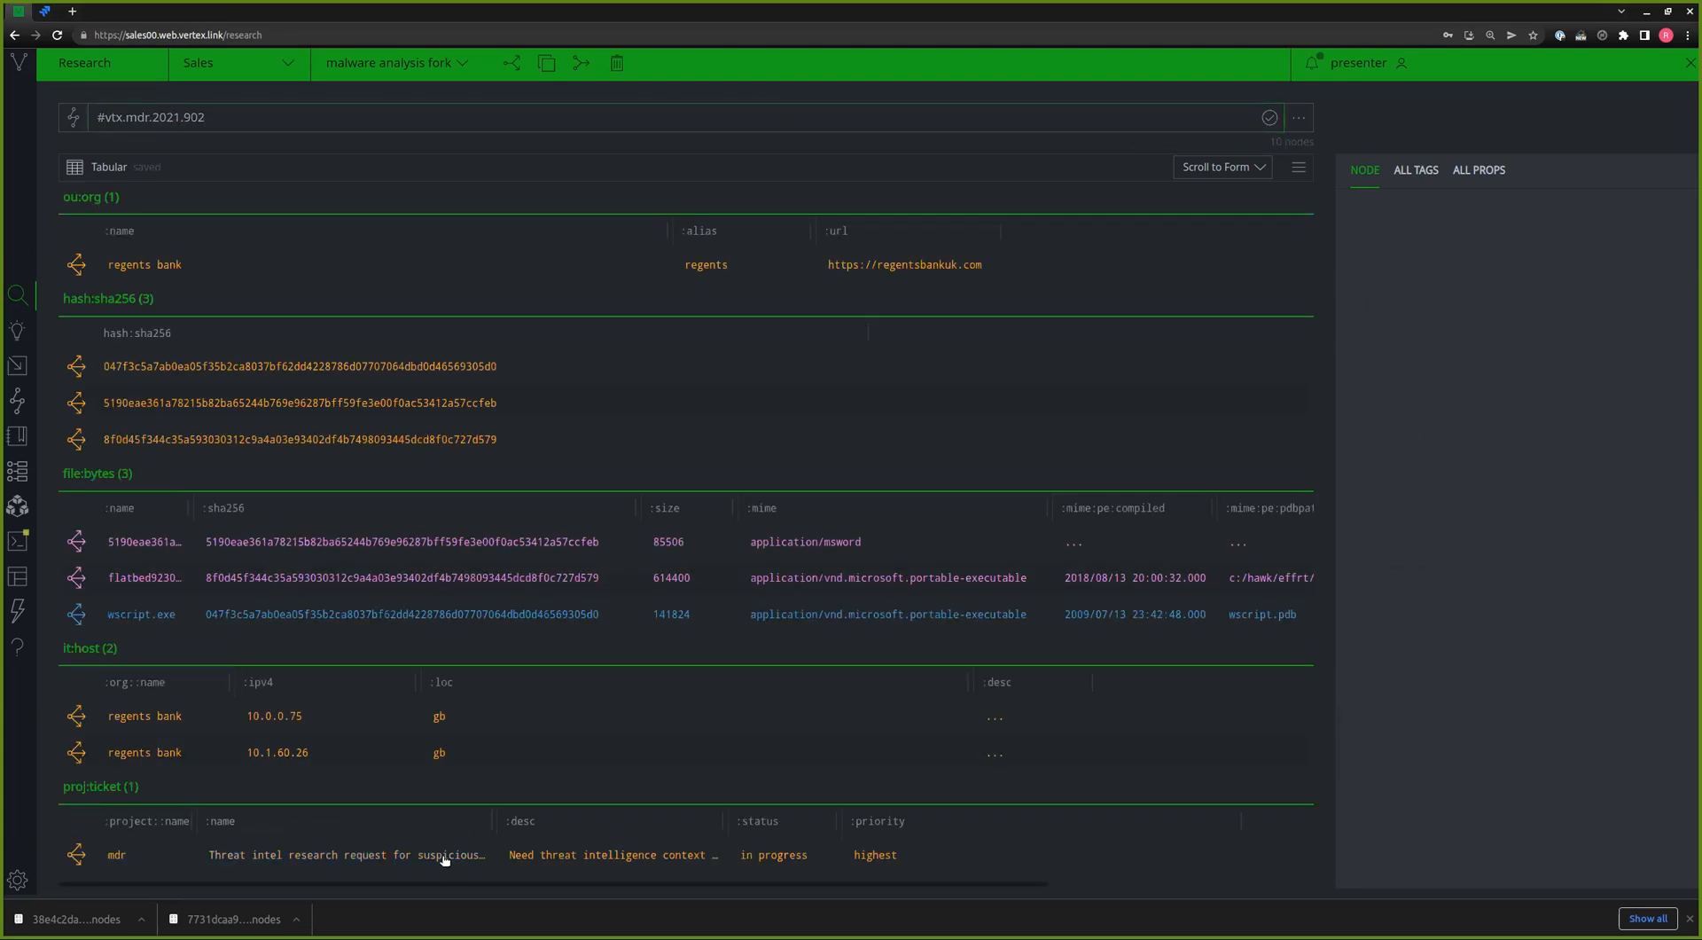
pyautogui.rightClick(445, 859)
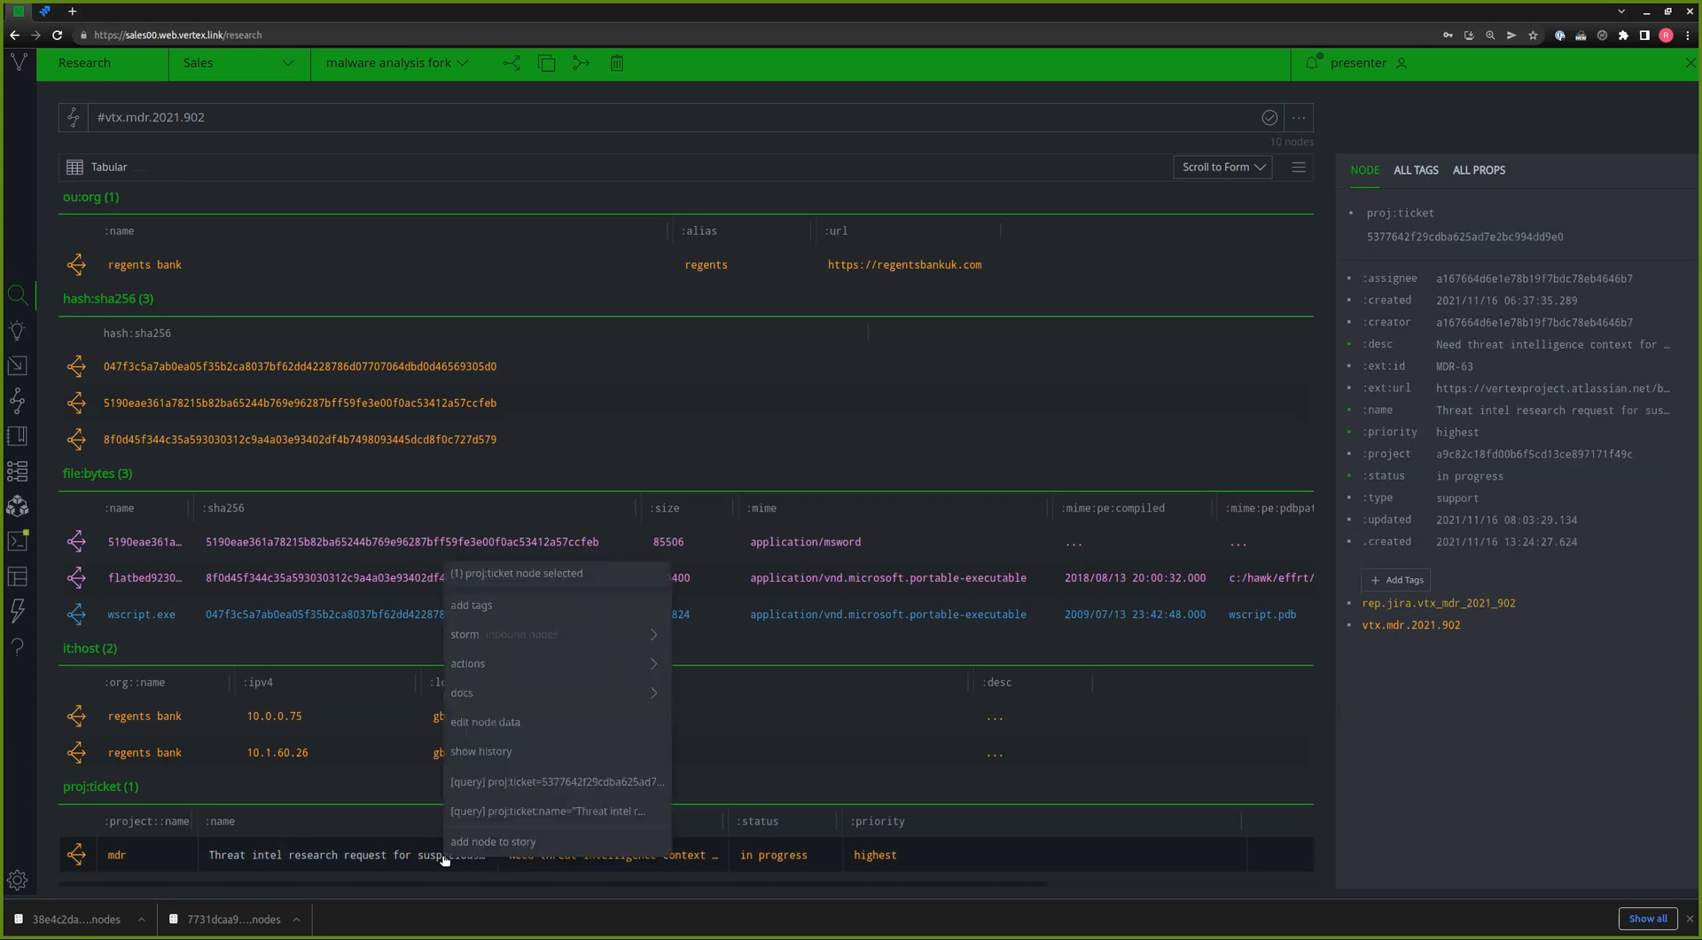
pyautogui.moveTo(535, 665)
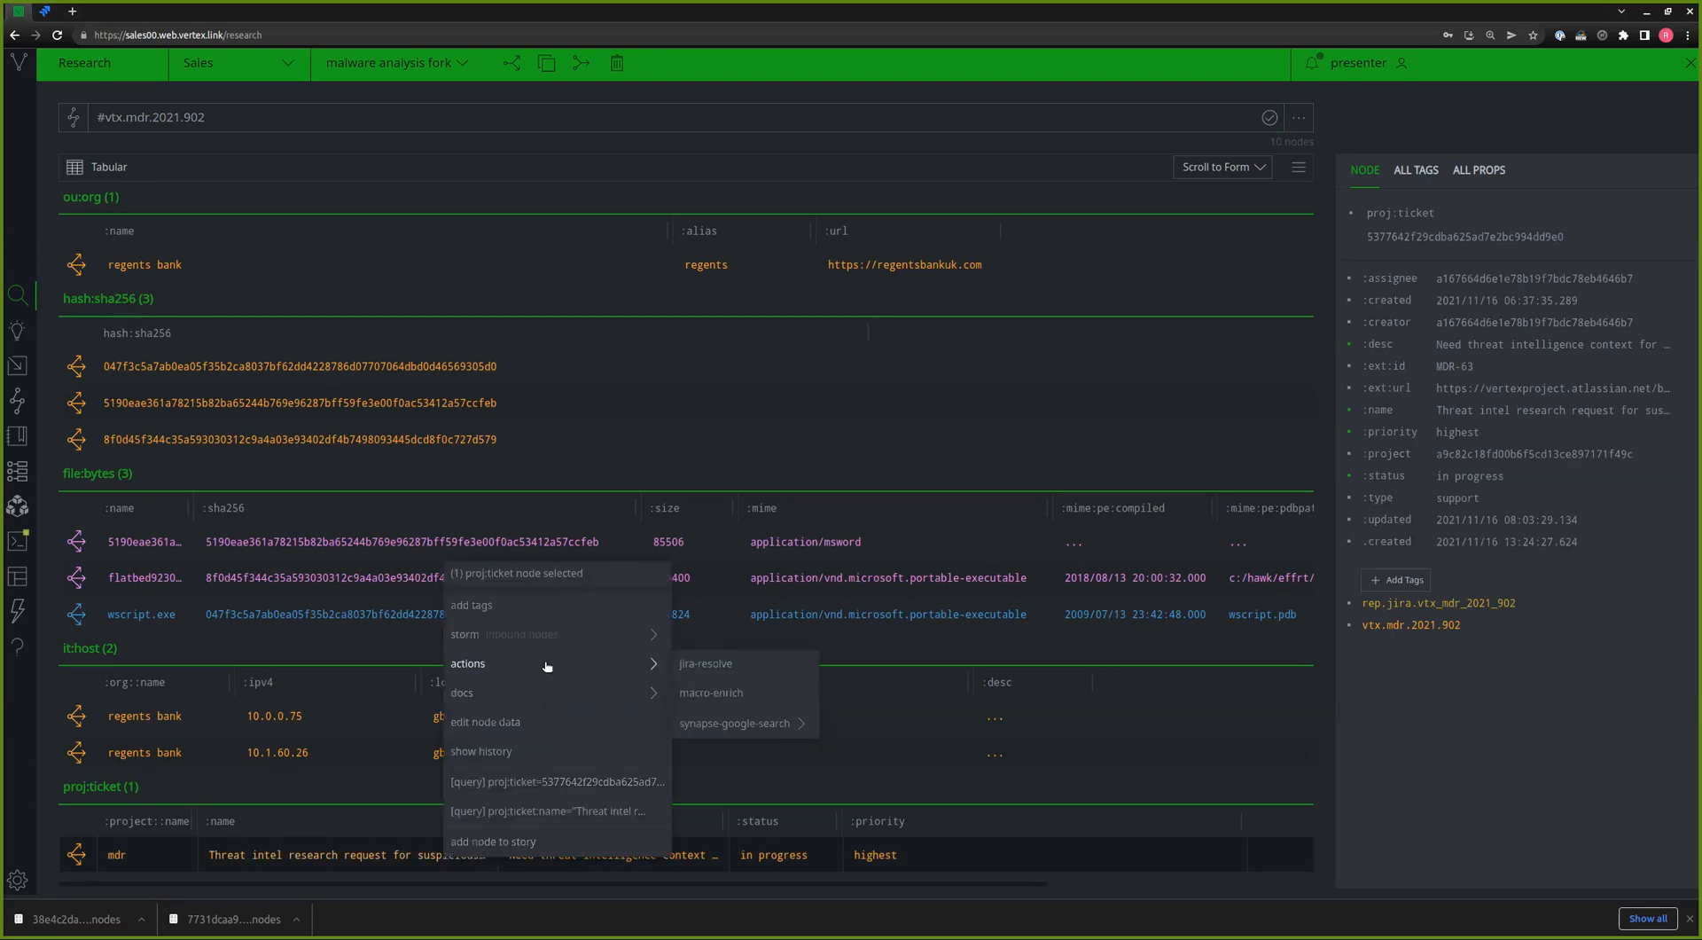
pyautogui.click(715, 667)
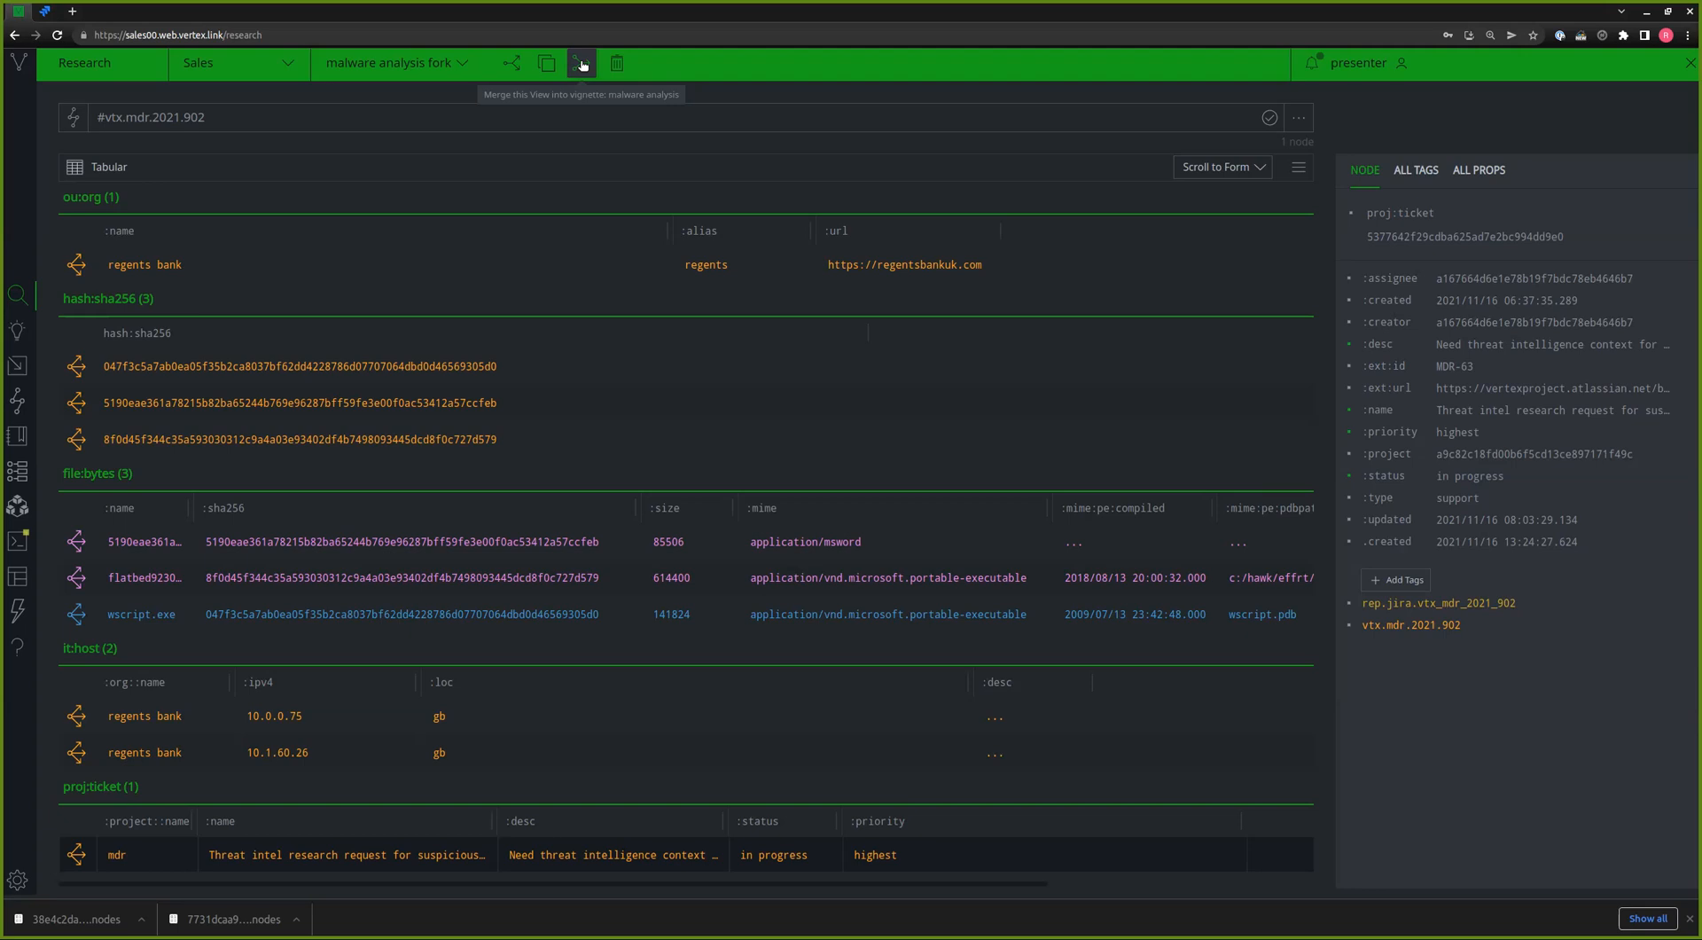
# - Merge the malware analysis fork into the vignette: malware analysis view
pyautogui.click(583, 65)
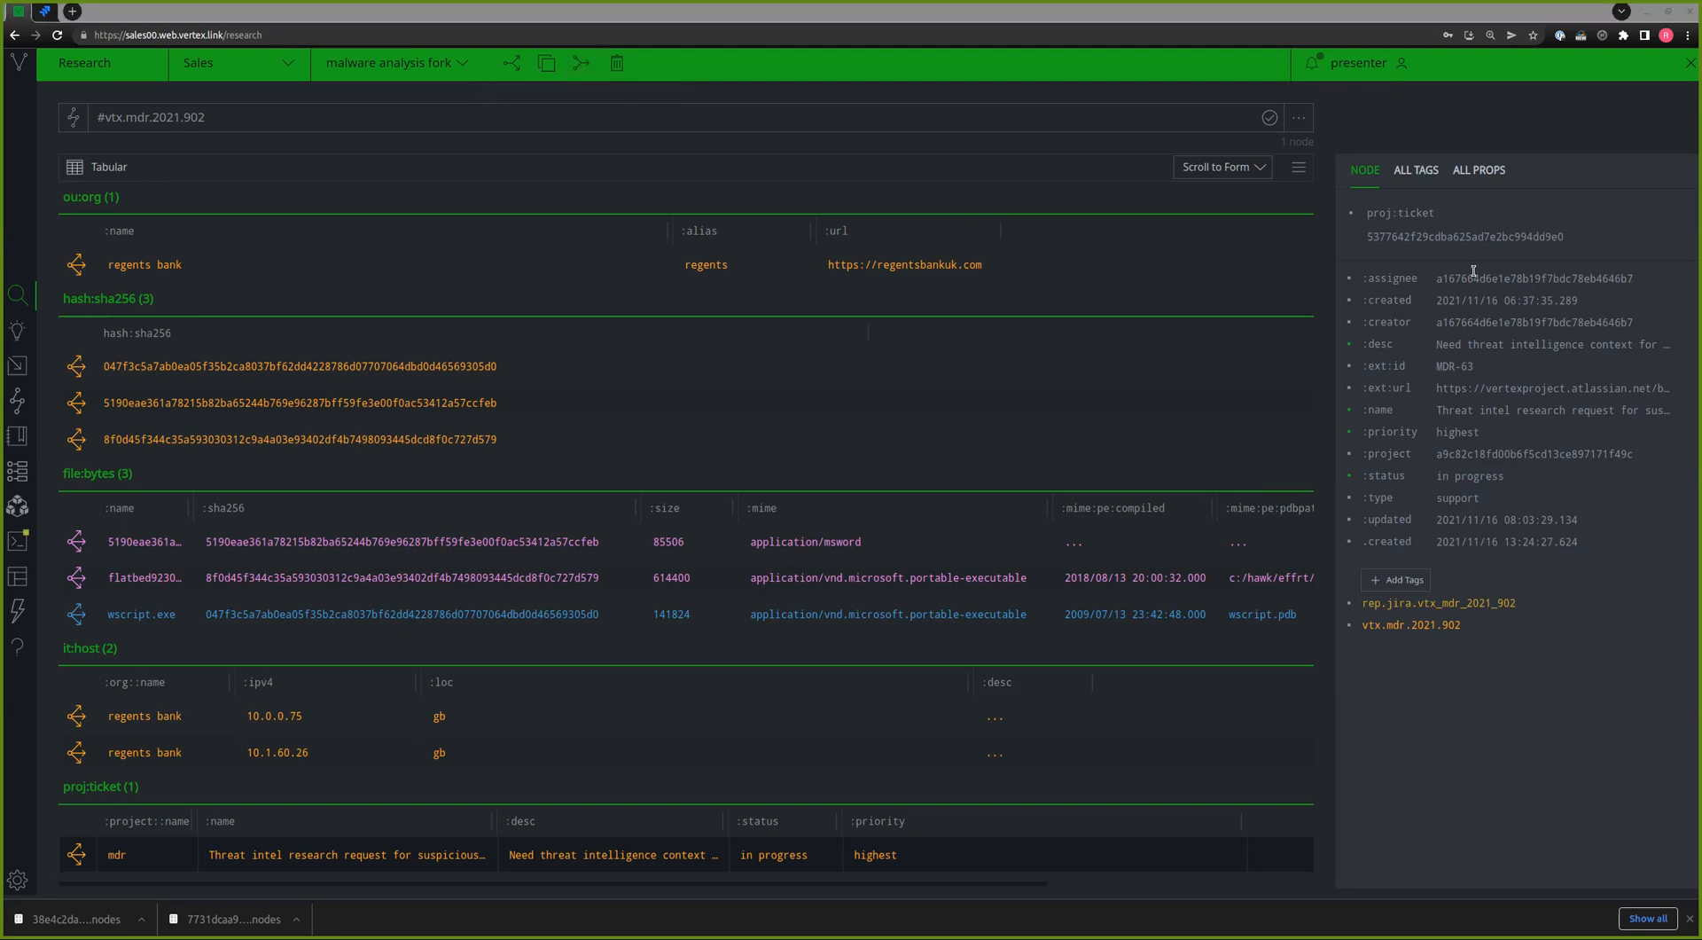